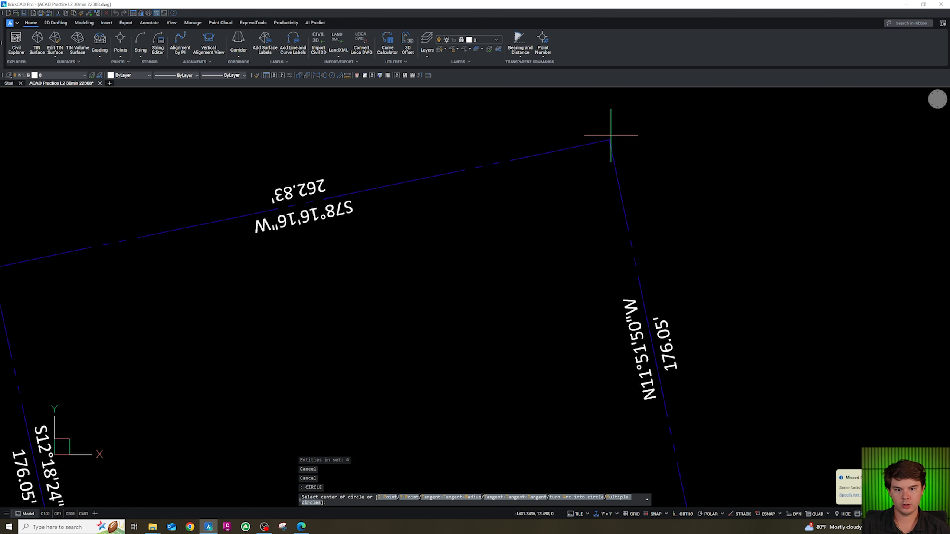
Step: Draw a circle of radius 2 centered on the upper-right corner of the property boundary
click(610, 140)
text(2)
key(Return)
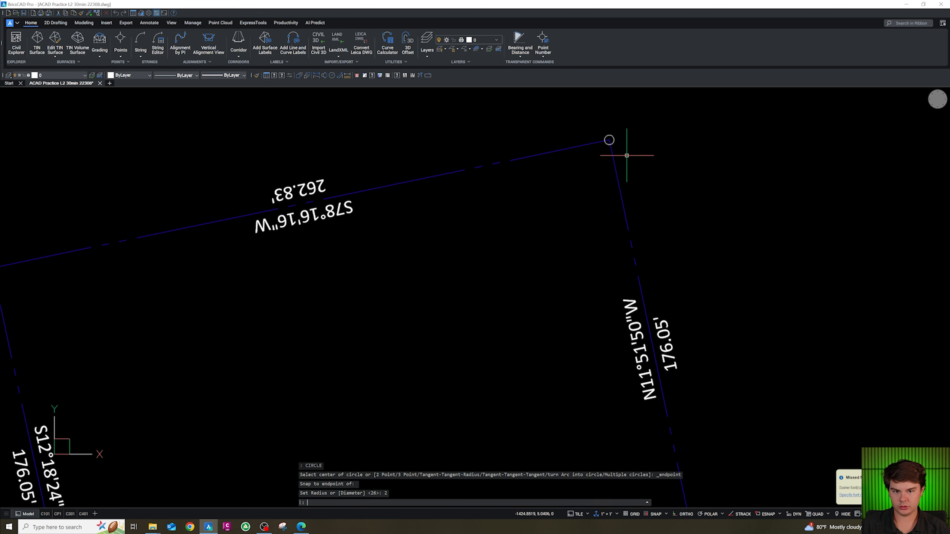
Step: Copy the corner circle from the upper-right endpoint onto the other three property corners
scroll(627, 154, up, 3)
key(Escape)
click(603, 132)
text(c)
key(Return)
shift+right_click(598, 133)
click(634, 171)
click(598, 128)
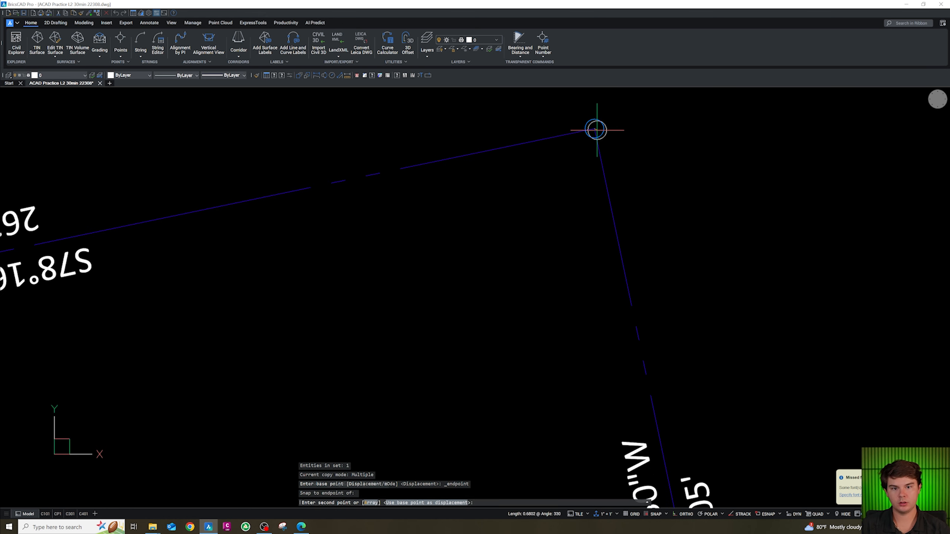
scroll(598, 127, down, 4)
click(325, 183)
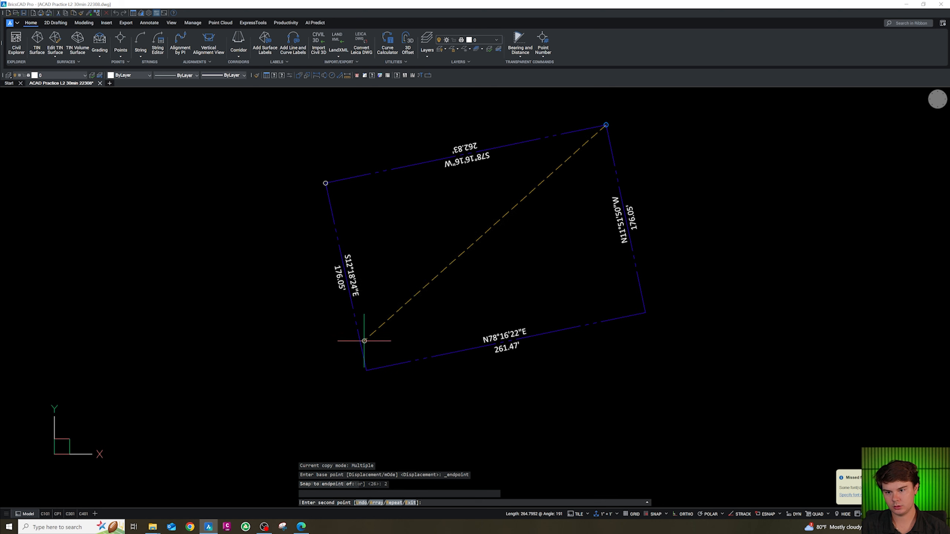
click(366, 370)
click(645, 313)
key(Escape)
Step: Use Select Similar on a corner circle and a boundary label, and put all matching circles and labels on the CS-ANN1-METE layer
scroll(657, 314, up, 4)
click(630, 312)
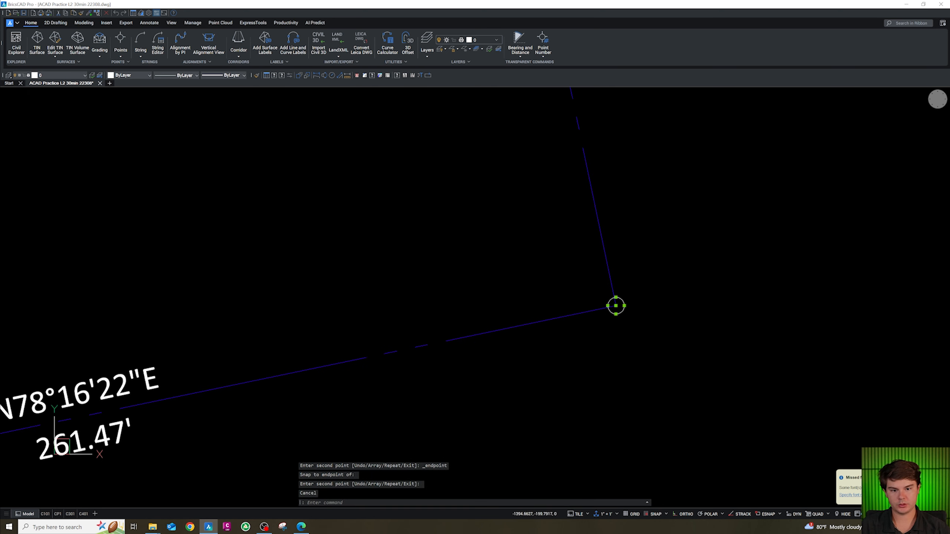
click(621, 302)
scroll(621, 303, down, 3)
scroll(615, 220, up, 2)
click(614, 219)
click(594, 187)
scroll(600, 300, down, 3)
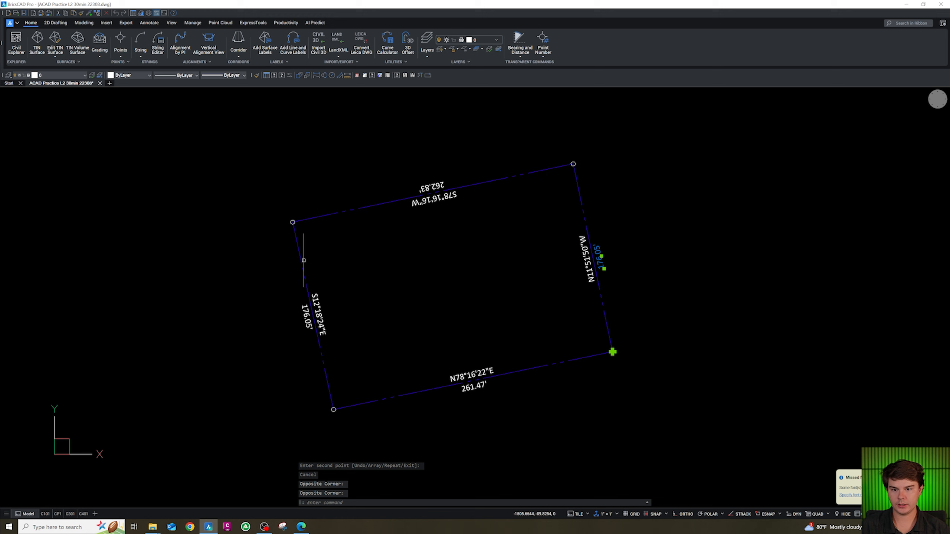
click(57, 76)
click(603, 240)
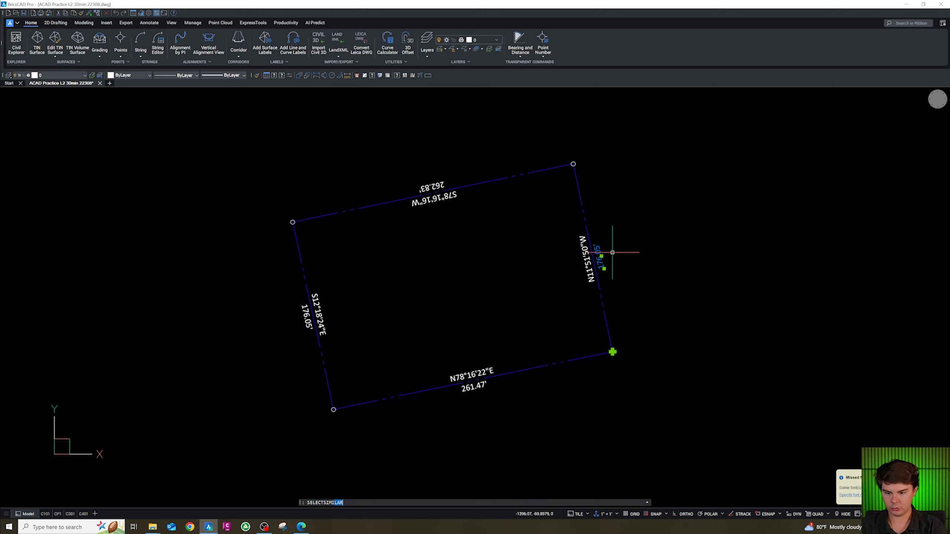
key(Return)
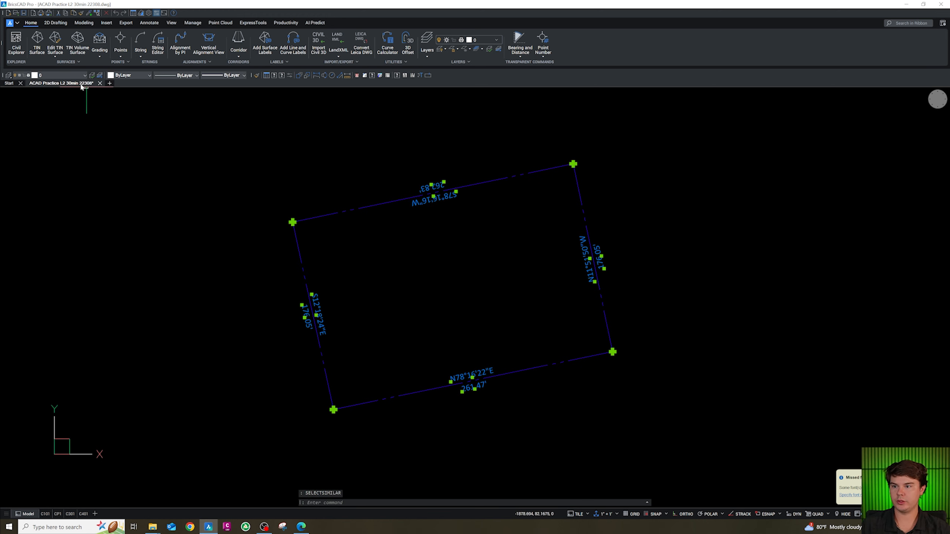
click(58, 76)
scroll(70, 149, down, 10)
scroll(70, 148, up, 8)
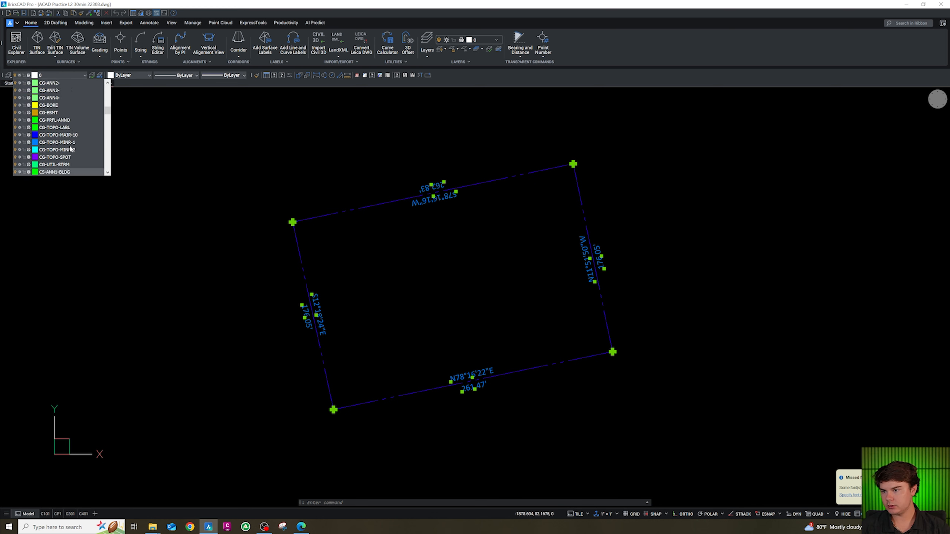
scroll(70, 148, down, 4)
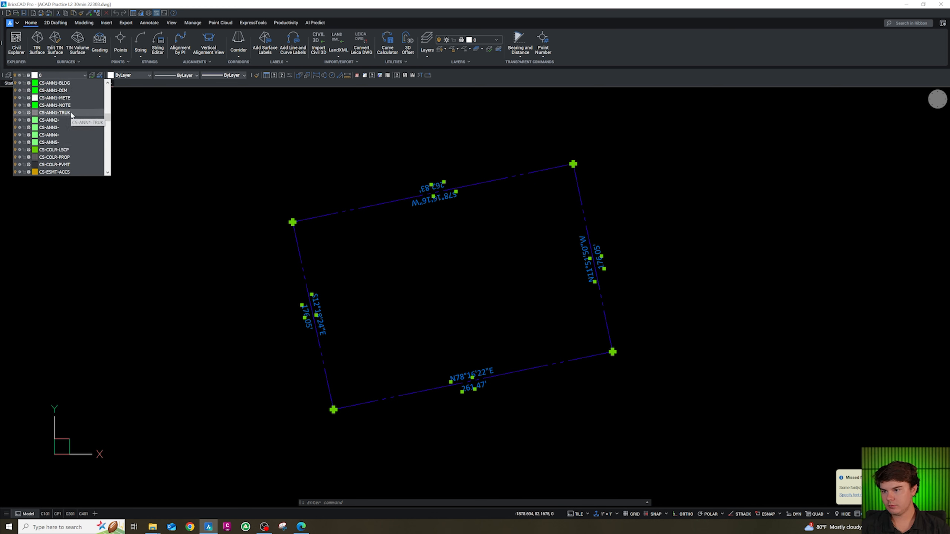
click(70, 98)
key(Escape)
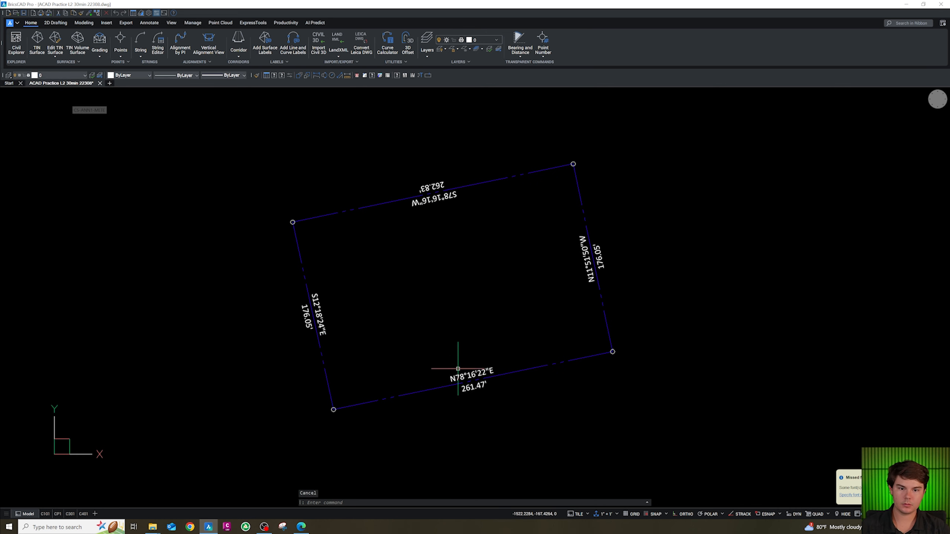
scroll(458, 368, up, 2)
scroll(486, 359, down, 5)
key(Escape)
key(Escape)
key(Escape)
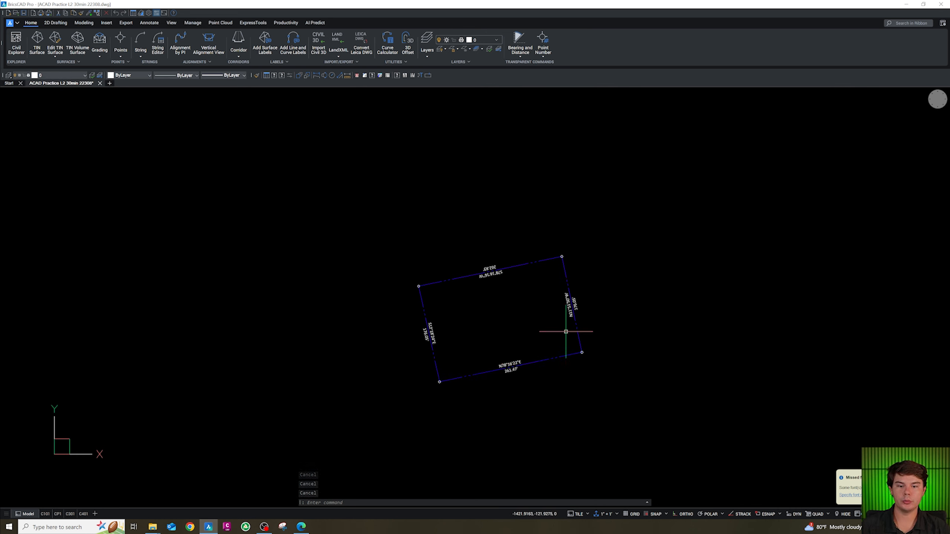
scroll(501, 372, up, 2)
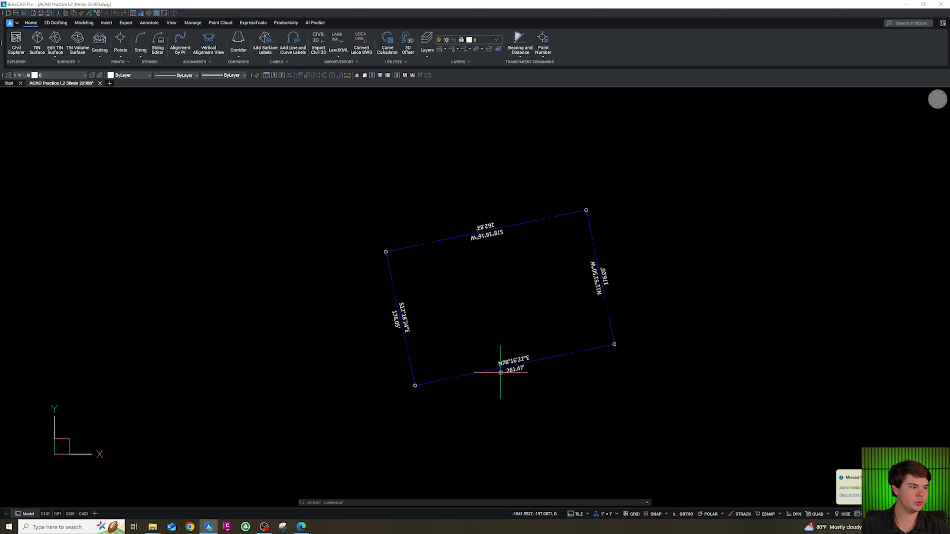
Step: Offset the right and left property lines 10 feet toward the inside of the lot
scroll(577, 327, up, 2)
key(Escape)
text(o)
key(Return)
text(10)
key(Return)
click(580, 314)
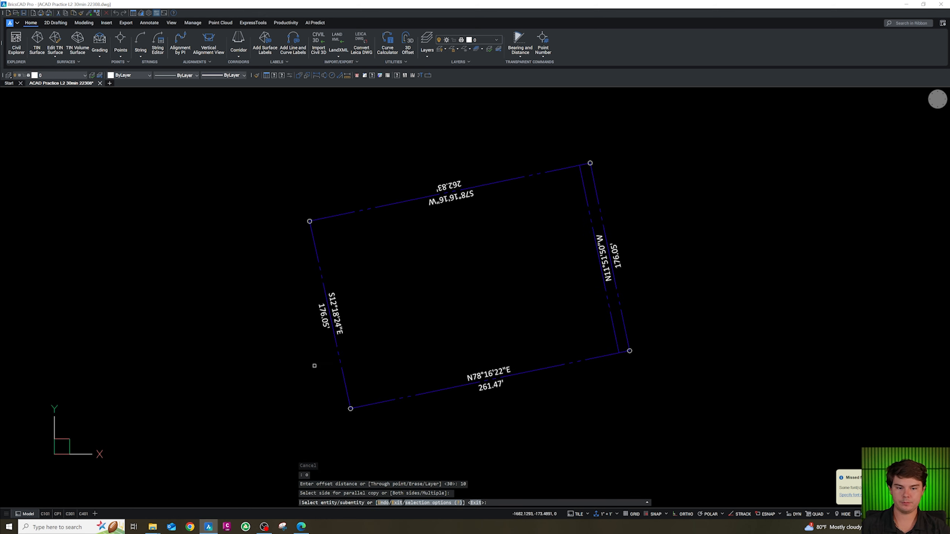
click(341, 369)
click(376, 366)
key(Escape)
Step: Move the two 10-foot offset lines along the lot's sides to the landscape strip layer
click(377, 366)
click(347, 359)
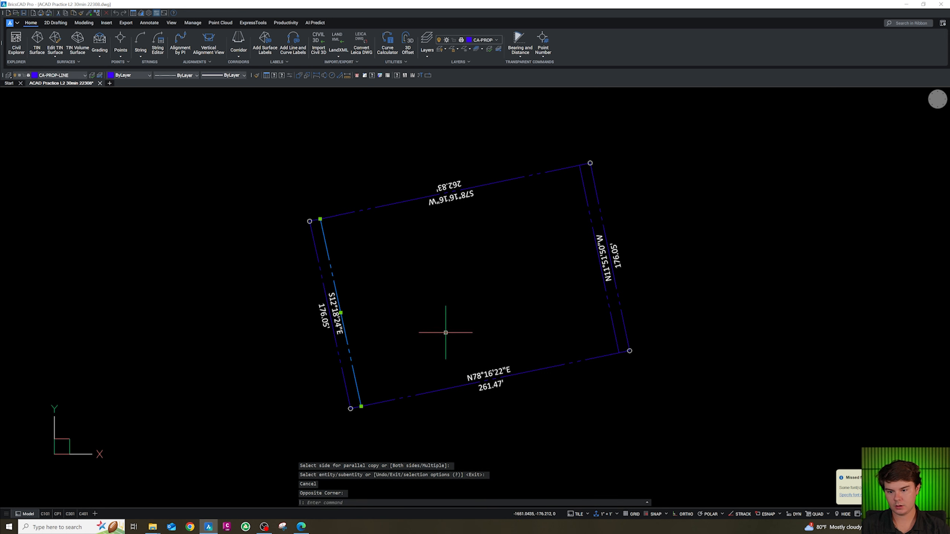
drag(612, 312, 596, 316)
click(49, 76)
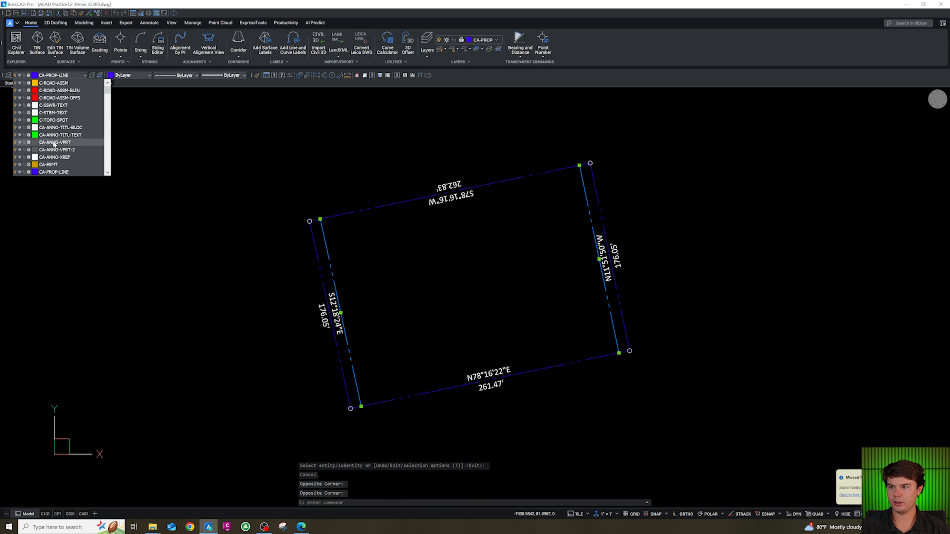
scroll(55, 144, up, 1)
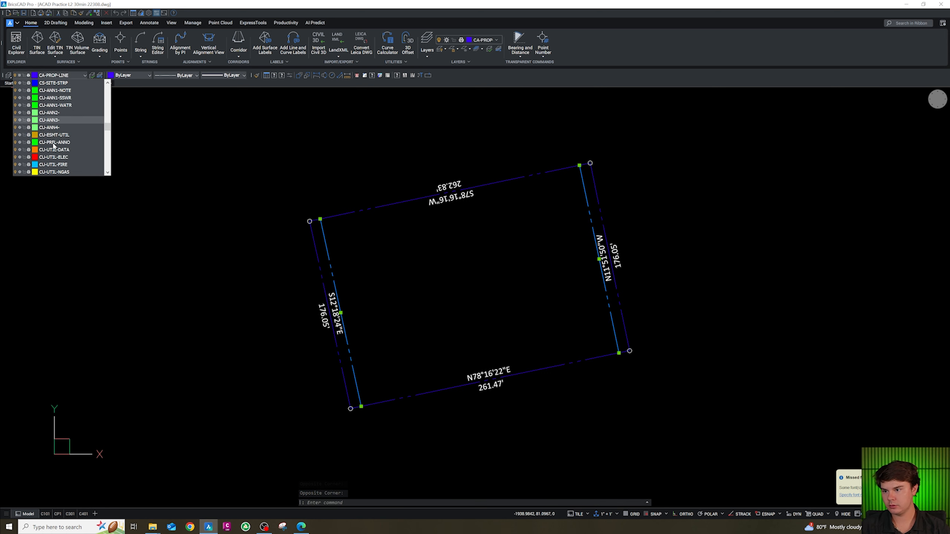
click(59, 142)
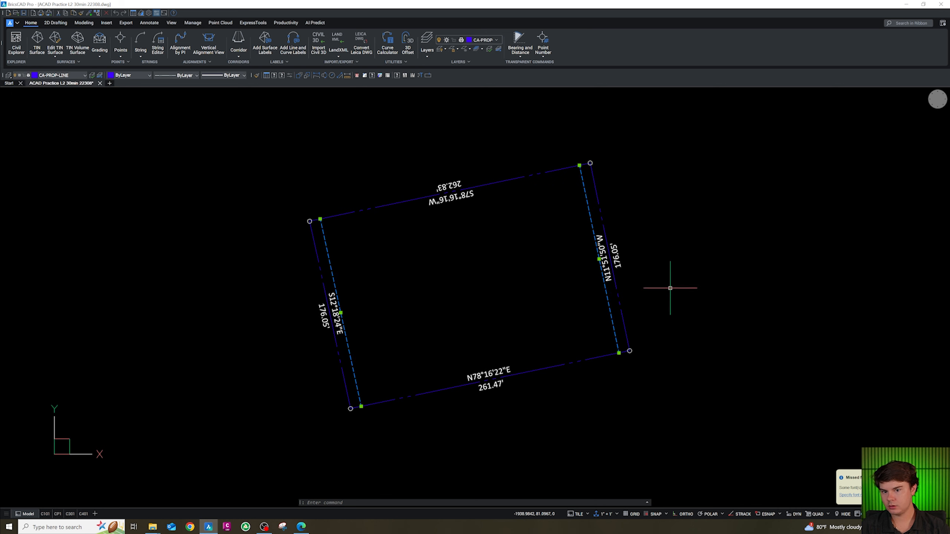
key(Escape)
key(Escape)
key(Escape)
Step: Offset the bottom and top property lines 15 feet toward the inside of the lot
middle_drag(484, 346, 546, 313)
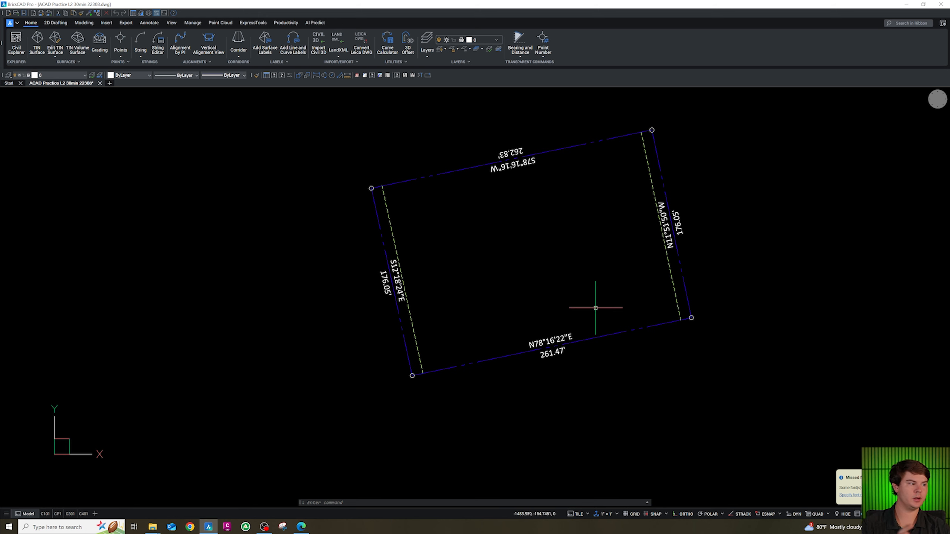
scroll(690, 282, up, 2)
text(o)
key(Return)
text(15)
key(Return)
click(600, 350)
click(589, 311)
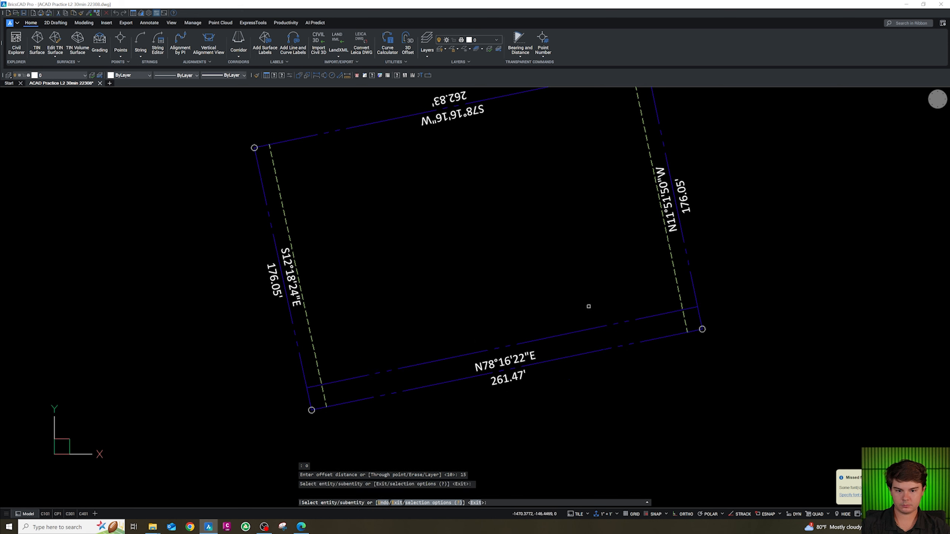
click(351, 126)
click(378, 187)
key(Escape)
key(Escape)
key(Escape)
Step: Offset the left property line 30 feet toward the inside of the lot
text(o)
key(Return)
text(30)
key(Return)
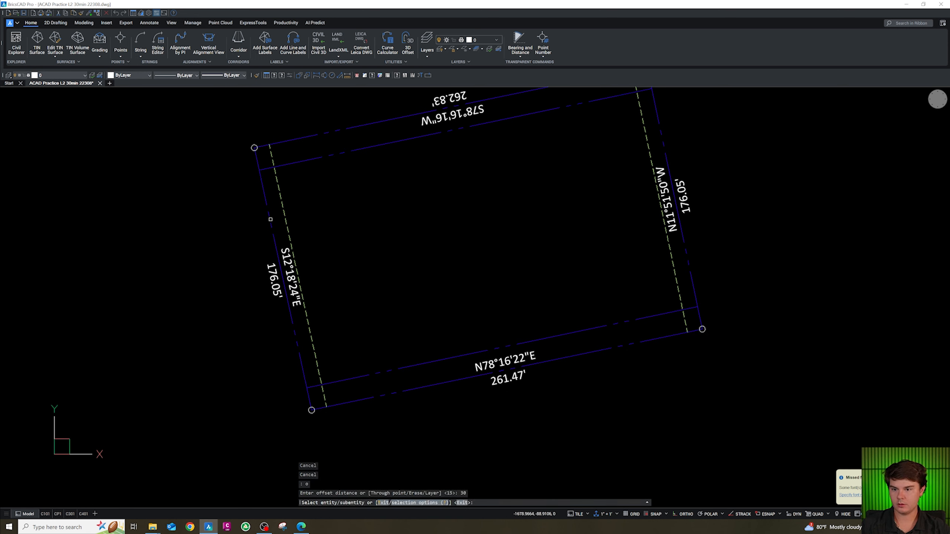
click(270, 219)
click(333, 201)
click(275, 236)
click(343, 225)
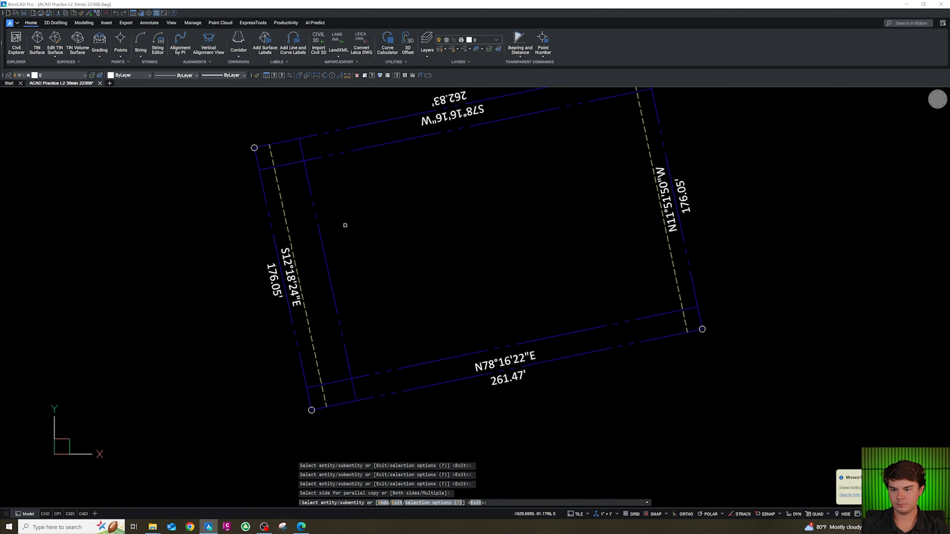
key(Escape)
key(Escape)
key(Escape)
Step: Offset the right property line inward by the same 30-foot distance
text(o)
key(Return)
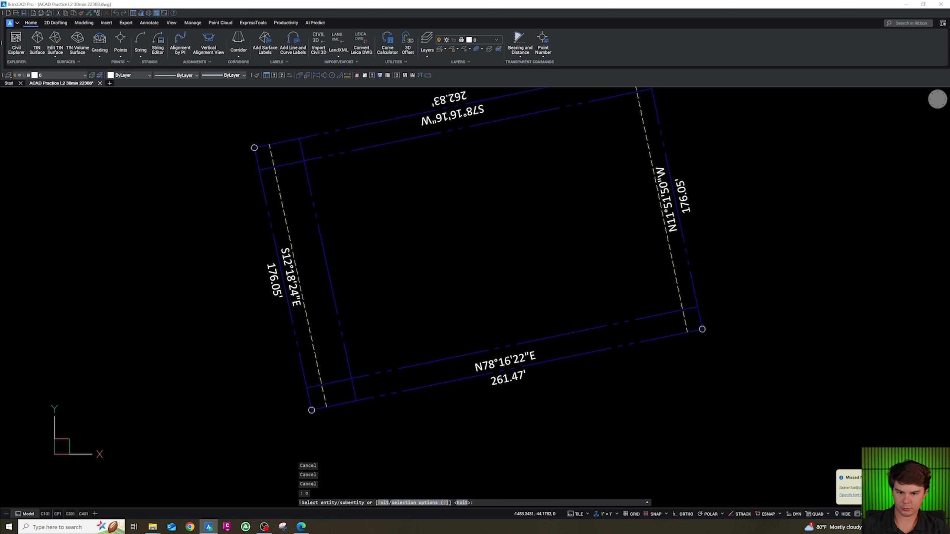
click(675, 198)
click(587, 202)
key(Escape)
key(Escape)
key(Escape)
Step: Fillet the upper-left corner of the inner setback lines with radius 0
text(f)
key(Return)
text(r)
key(Return)
text(0)
key(Return)
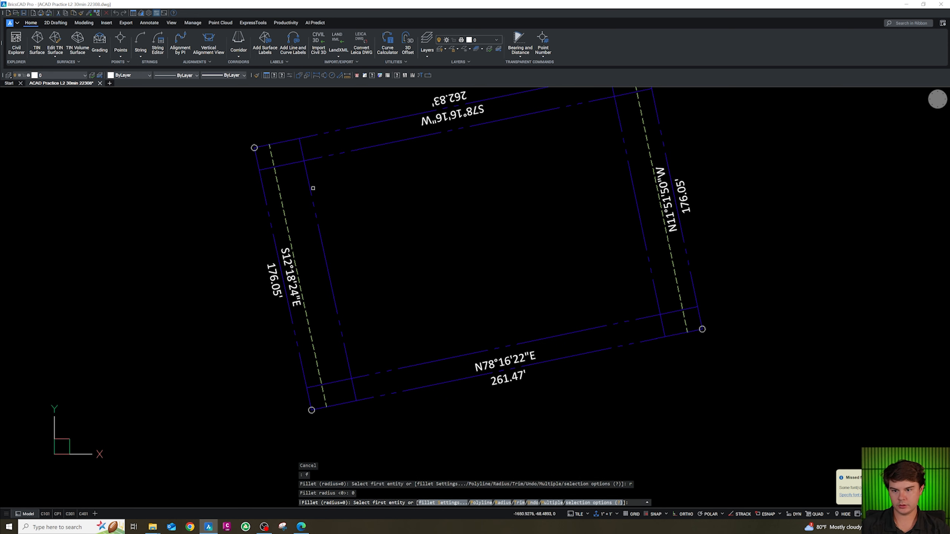
click(314, 188)
click(317, 158)
Step: Fillet the upper-right corner of the inner setback lines with the same zero radius
middle_drag(445, 201, 419, 232)
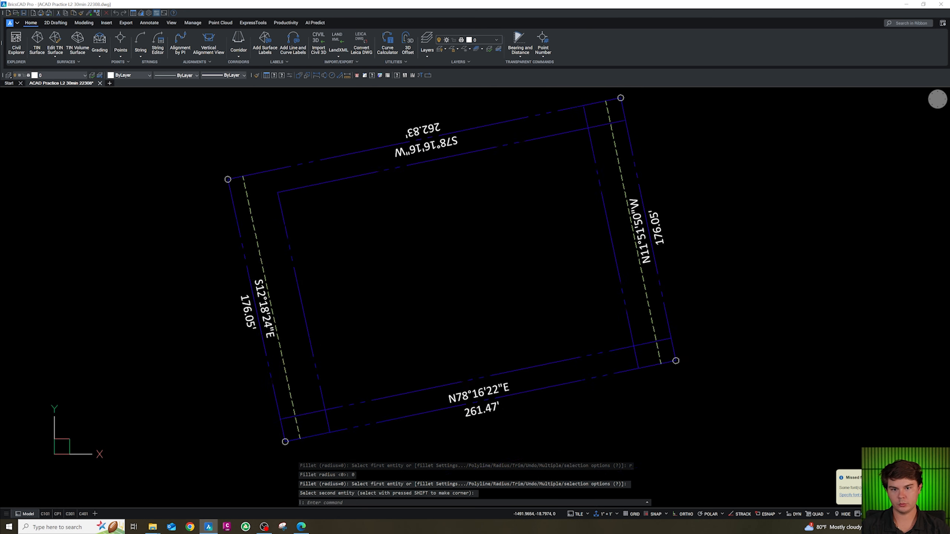
scroll(533, 142, up, 2)
key(Return)
click(573, 128)
click(576, 130)
click(579, 131)
click(584, 130)
click(585, 128)
click(614, 138)
Step: Close the lower-right and lower-left corners of the setback rectangle with zero-radius fillets
scroll(611, 141, down, 3)
scroll(632, 243, up, 2)
key(Return)
click(636, 232)
click(627, 234)
key(Return)
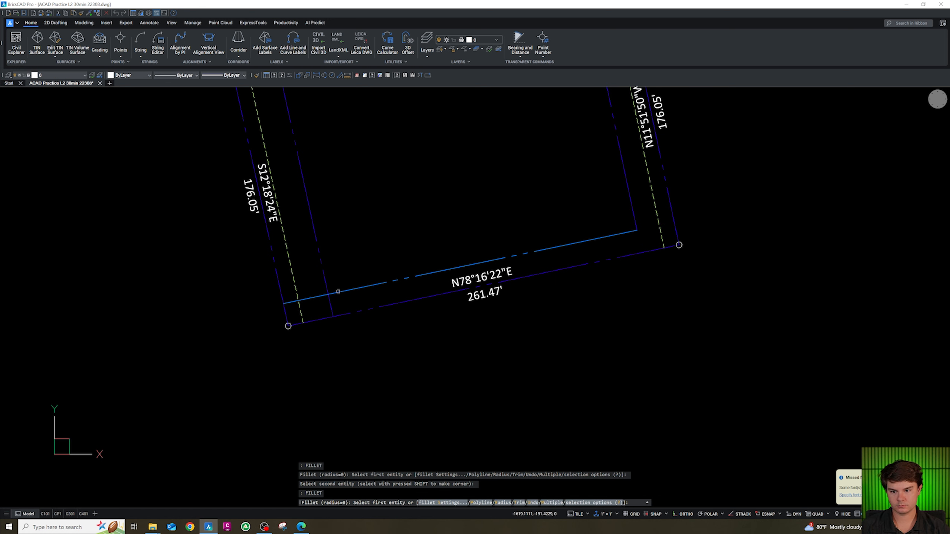
click(338, 292)
click(328, 286)
key(Escape)
Step: Move all four inner setback lines to the CS-SITE-BLDG-STBK layer
click(342, 300)
click(324, 287)
scroll(352, 318, down, 2)
middle_drag(514, 104, 440, 213)
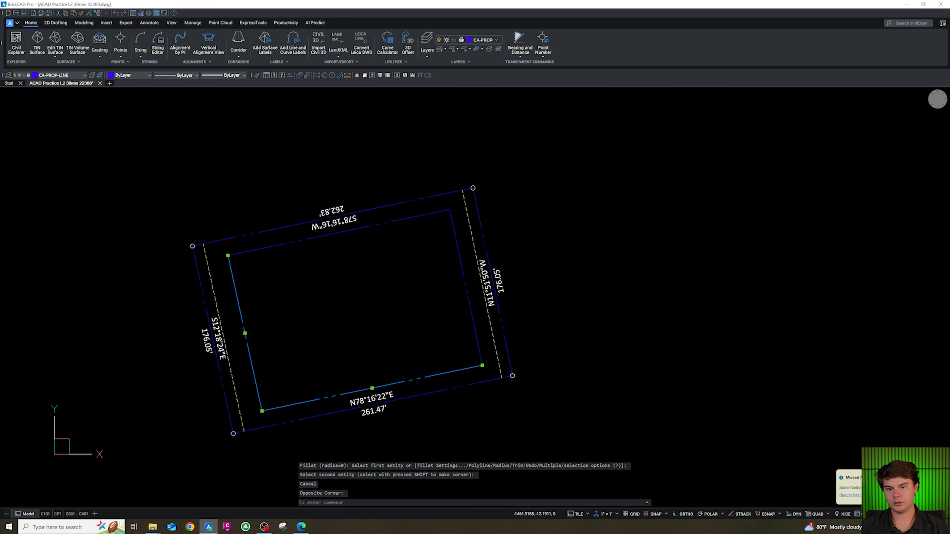
scroll(445, 212, up, 2)
click(467, 205)
click(435, 234)
click(60, 75)
scroll(57, 112, down, 5)
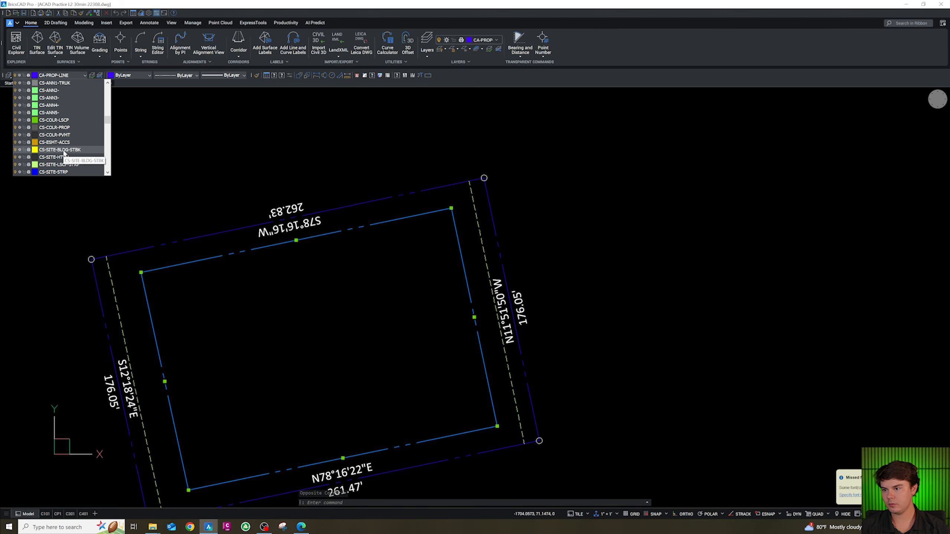
click(63, 149)
scroll(290, 208, down, 3)
key(Escape)
key(Escape)
Step: Copy the "00' BSL" and "XX' LS STRIP" labels from the block library to the clipboard
scroll(393, 256, down, 4)
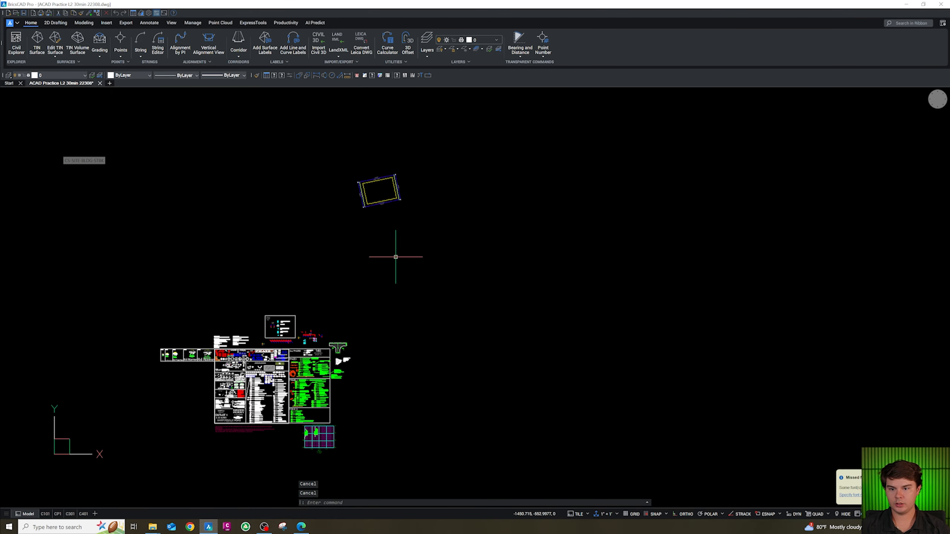
scroll(228, 378, up, 5)
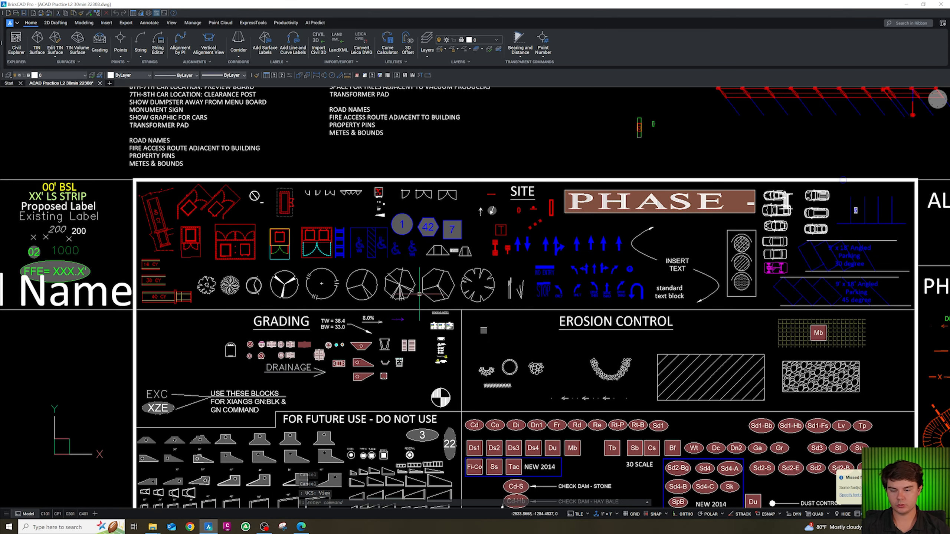
scroll(396, 307, down, 5)
scroll(318, 325, up, 6)
click(410, 347)
click(303, 302)
scroll(356, 391, down, 6)
scroll(707, 137, up, 8)
scroll(569, 202, down, 5)
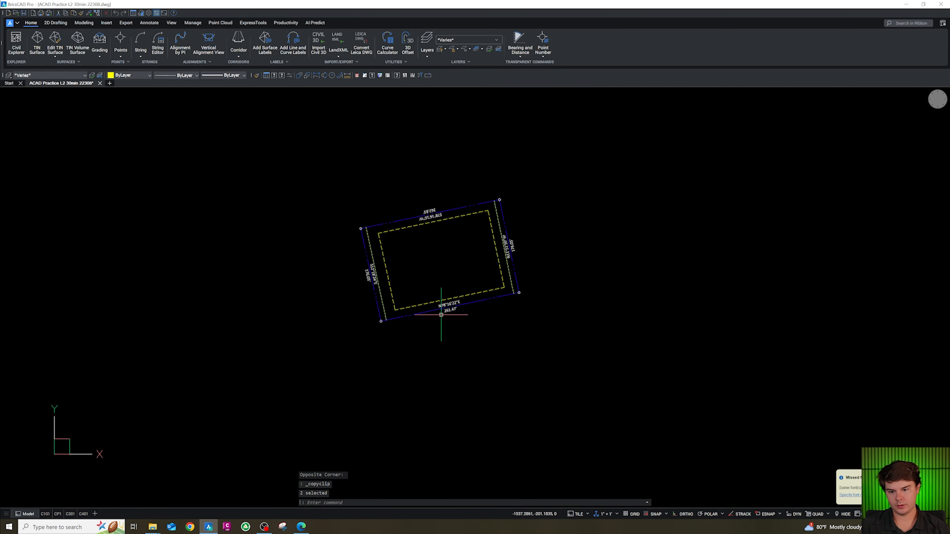
Step: Align the UCS to the bottom property line and paste the two labels outside the lot's right side
scroll(486, 284, up, 3)
shift+double_click(511, 288)
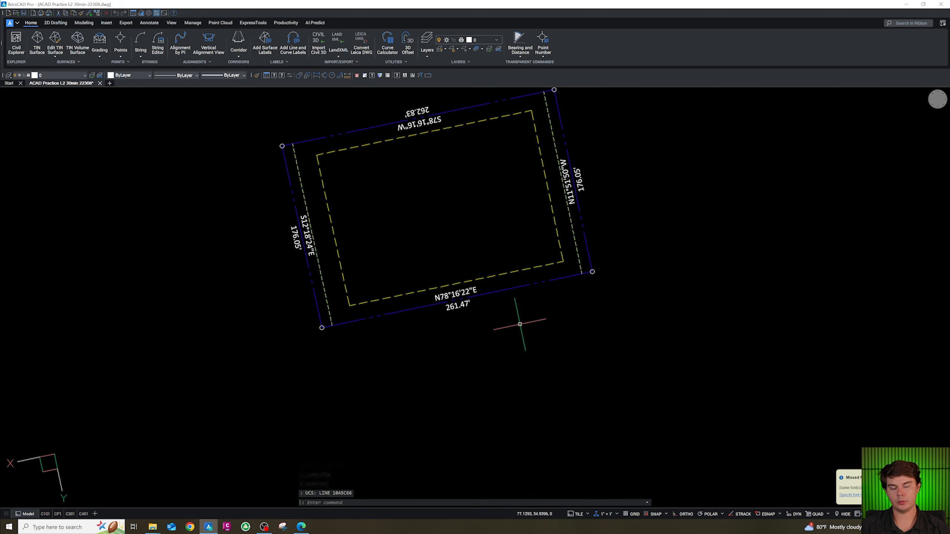
key(ctrl+v)
click(661, 237)
key(Escape)
Step: Rotate the two pasted labels so they read upright, parallel to the bottom property line
click(669, 255)
click(637, 233)
scroll(647, 247, up, 3)
text(r)
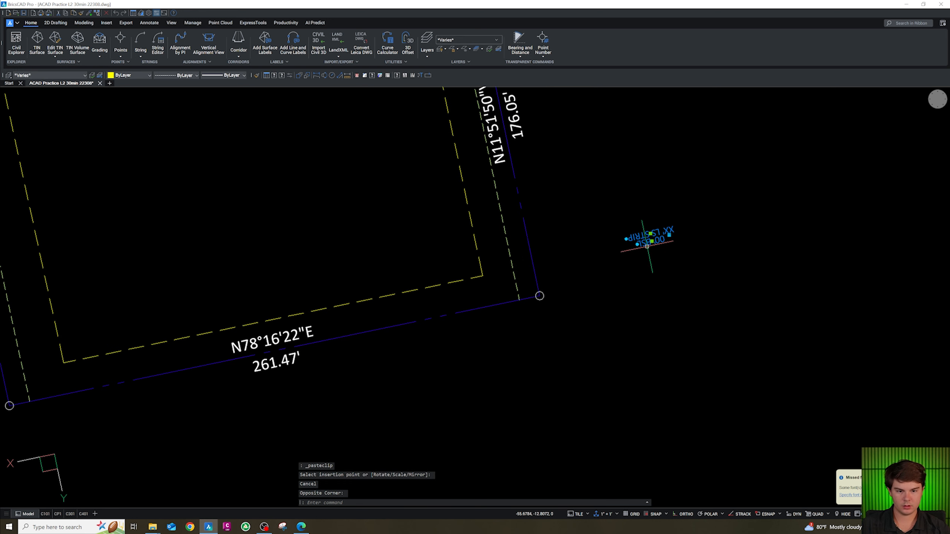
text(o)
key(Return)
click(655, 245)
click(746, 259)
key(Escape)
Step: Copy the "XX' LS STRIP" label to a spot above the original pair of labels
scroll(663, 260, up, 3)
click(664, 253)
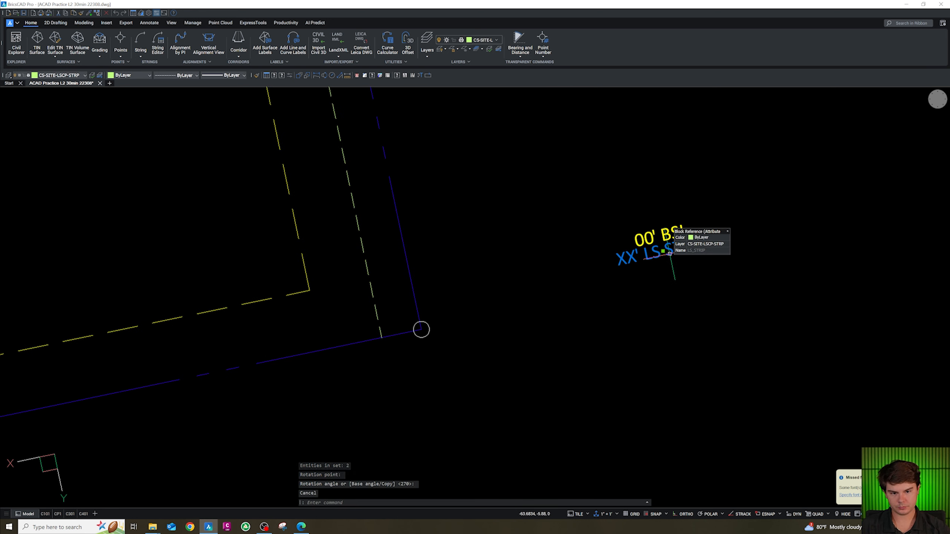
text(co)
key(Return)
click(675, 298)
click(638, 190)
key(Escape)
drag(640, 160, 630, 138)
text(rpo)
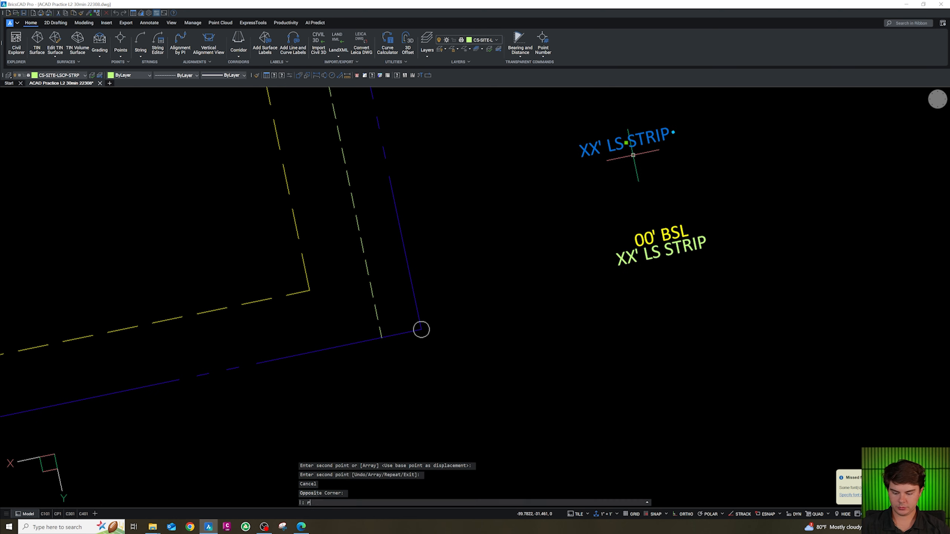
key(Return)
key(Escape)
key(Escape)
key(Escape)
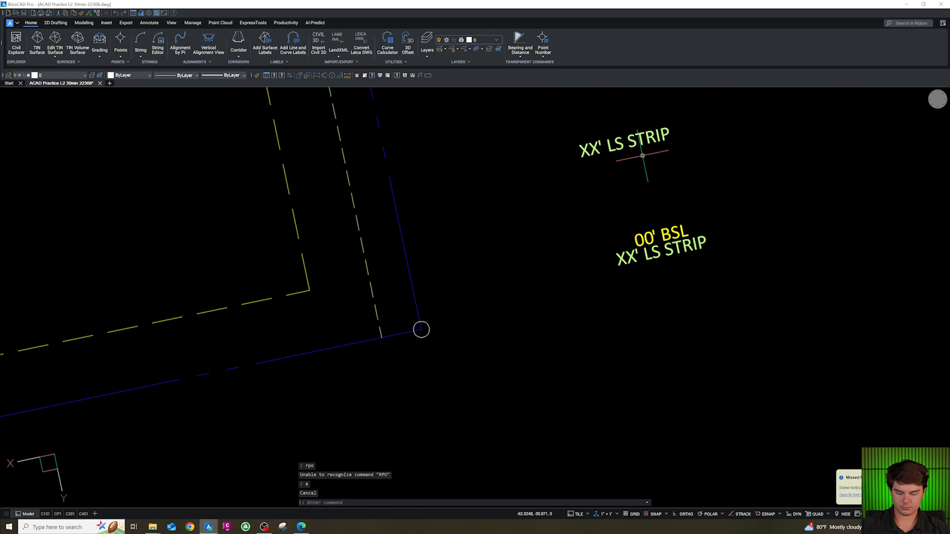
Step: Rotate the copied "XX' LS STRIP" label so it runs parallel to the right property line
drag(644, 153, 630, 141)
text(ro)
key(Return)
click(638, 165)
key(Escape)
key(Escape)
scroll(626, 210, down, 3)
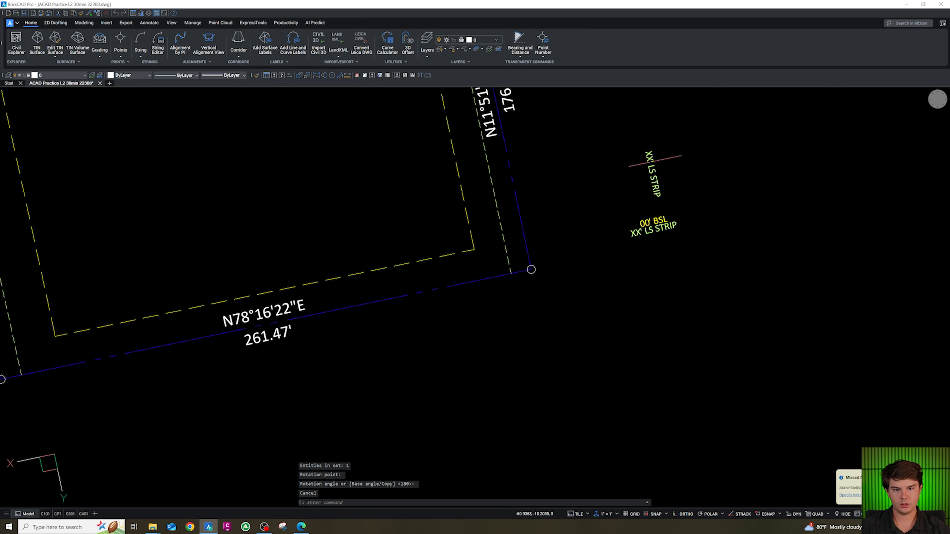
scroll(644, 157, up, 3)
click(658, 218)
text(co)
key(Return)
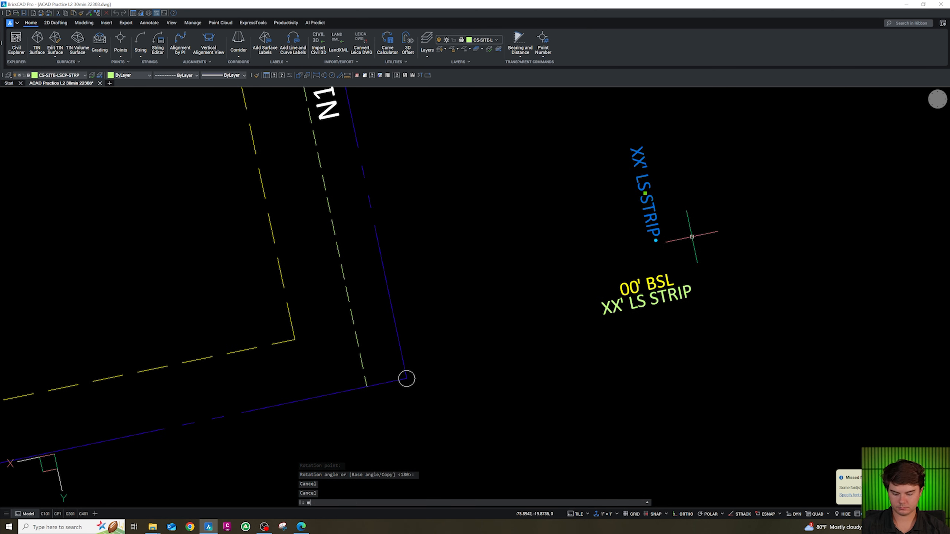
click(692, 237)
scroll(702, 322, down, 4)
scroll(610, 280, up, 2)
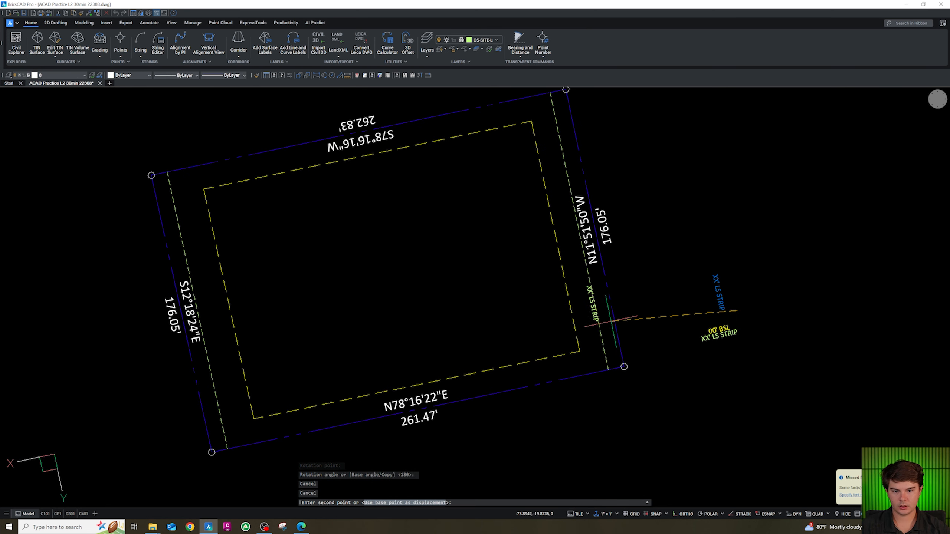
key(Escape)
click(616, 318)
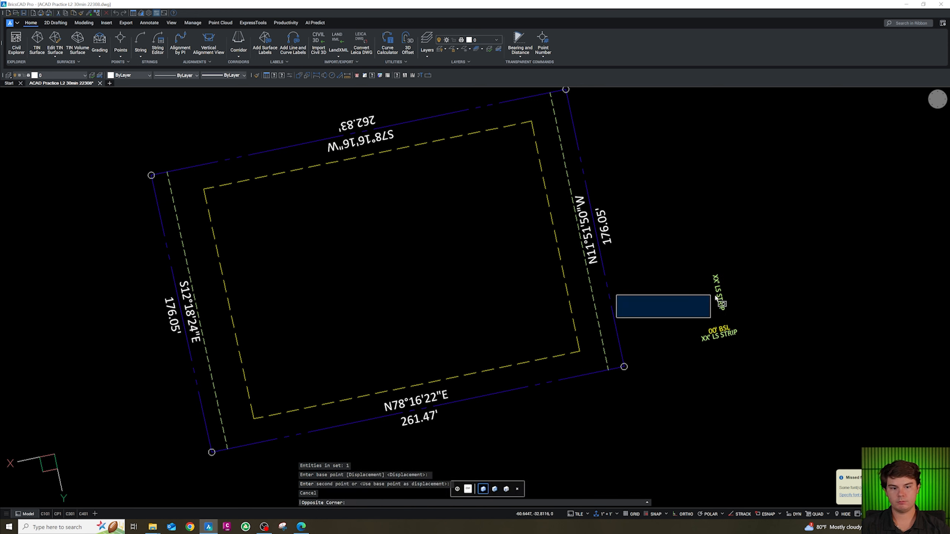
key(Escape)
Step: Move the rotated "XX' LS STRIP" label into the right landscape strip, near the lot's lower-right corner
click(737, 310)
click(718, 304)
text(m)
key(Return)
click(741, 307)
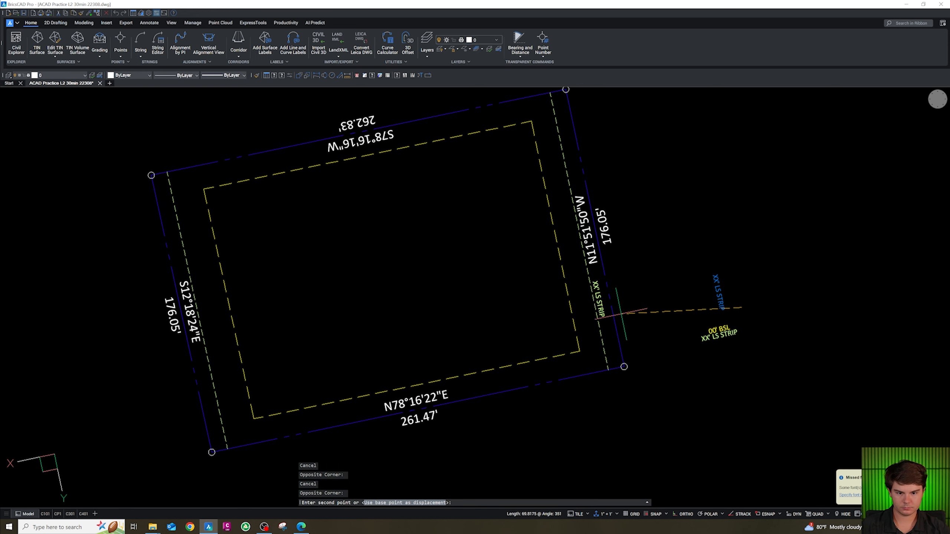
click(620, 314)
scroll(599, 315, up, 3)
key(Escape)
Step: Set the right landscape strip label's attribute value to 10
click(616, 317)
click(606, 305)
double_click(598, 304)
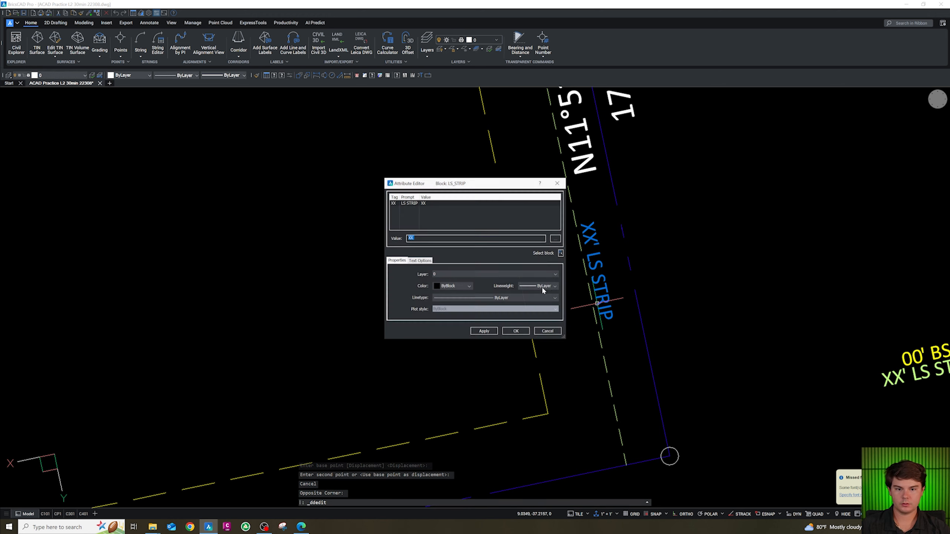
text(10)
click(484, 331)
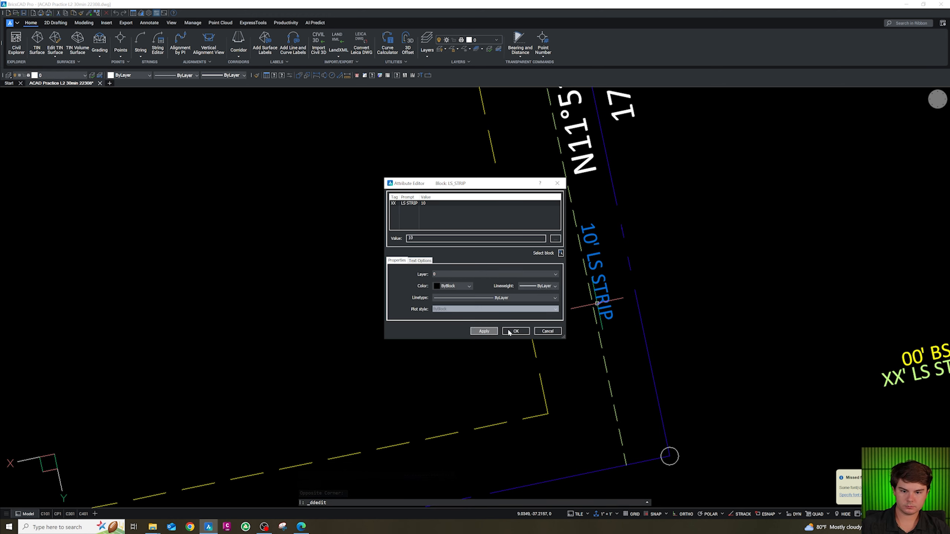
click(516, 331)
Step: Copy the "10' LS STRIP" label into the left landscape strip, above the bearing text
text(c)
key(space)
click(625, 294)
scroll(636, 274, down, 3)
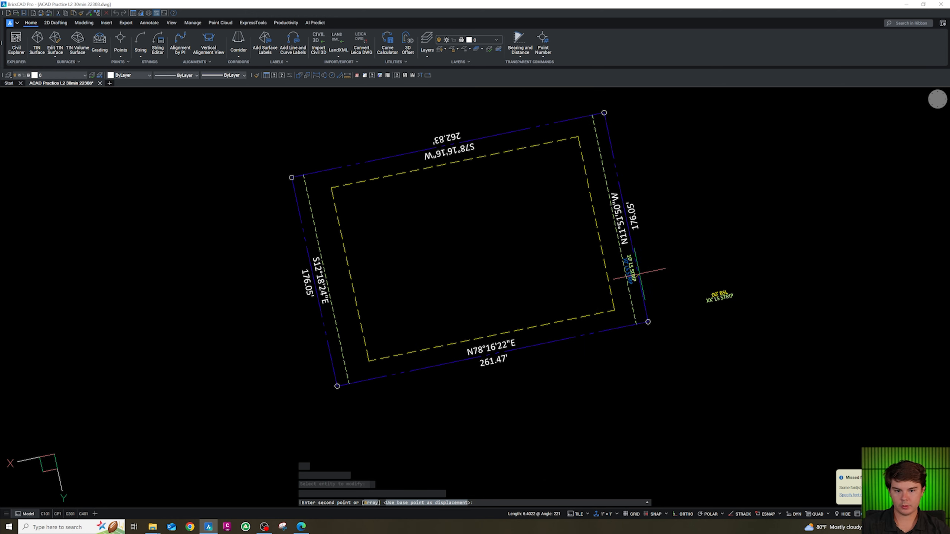
scroll(319, 229, up, 3)
click(312, 226)
key(Escape)
key(Escape)
scroll(311, 226, down, 6)
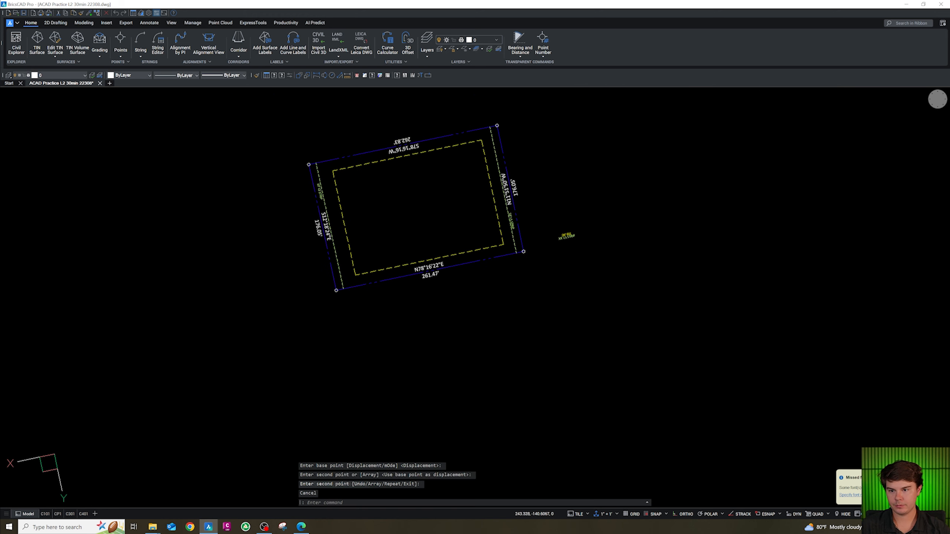
Step: Copy the "00' BSL" label to just below the bottom setback line, right of the bearing text
scroll(424, 262, up, 8)
text(c)
key(space)
click(535, 217)
scroll(536, 218, down, 5)
scroll(589, 237, up, 5)
click(442, 250)
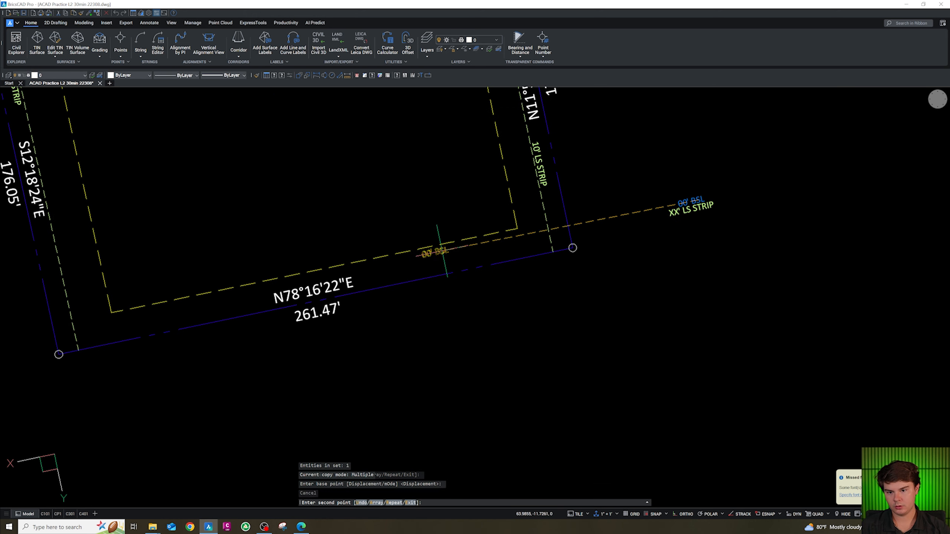
scroll(441, 254, down, 2)
key(Escape)
Step: Set the BSL attribute of the bottom setback label to 15
double_click(441, 258)
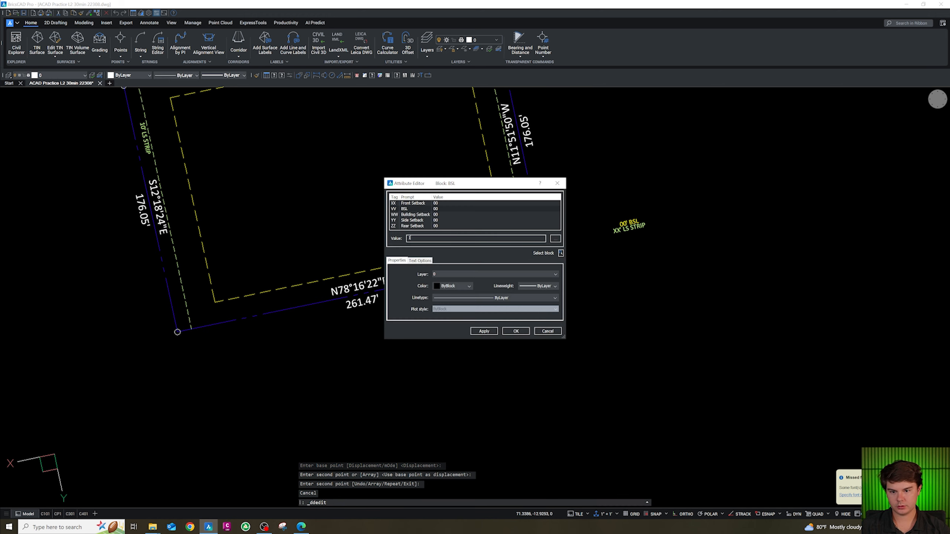
click(411, 210)
click(410, 238)
key(Return)
Step: Copy the "15' BSL" label to just above the top setback line, near its left corner
click(444, 263)
text(co)
key(space)
click(458, 268)
scroll(490, 336, down, 3)
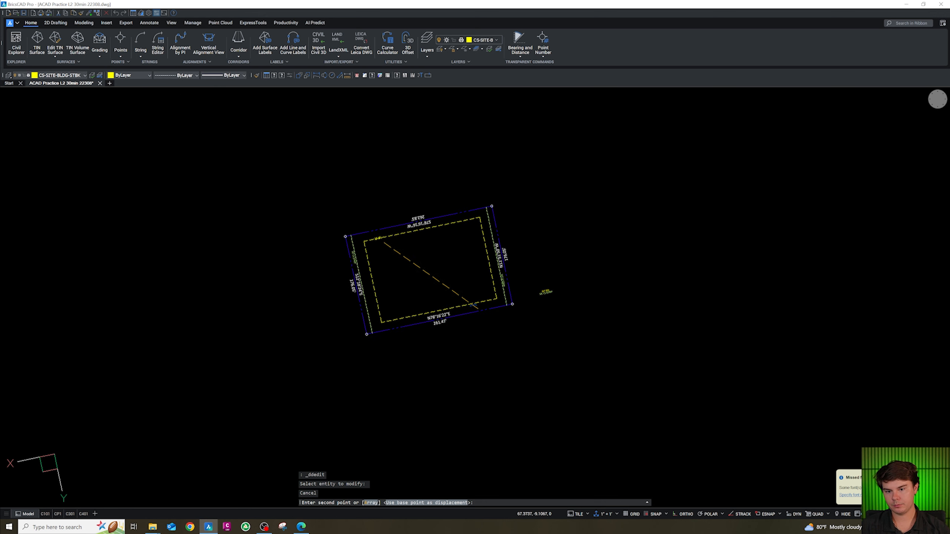
scroll(396, 256, up, 3)
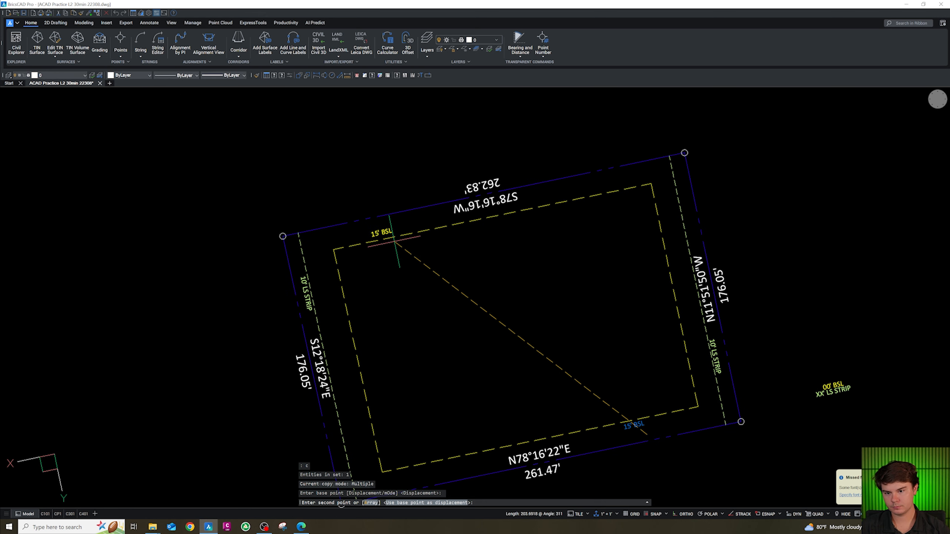
click(394, 242)
key(Escape)
Step: Copy the bottom "15' BSL" label to an empty spot inside the lot
scroll(433, 224, down, 3)
scroll(557, 331, up, 5)
key(Escape)
click(581, 332)
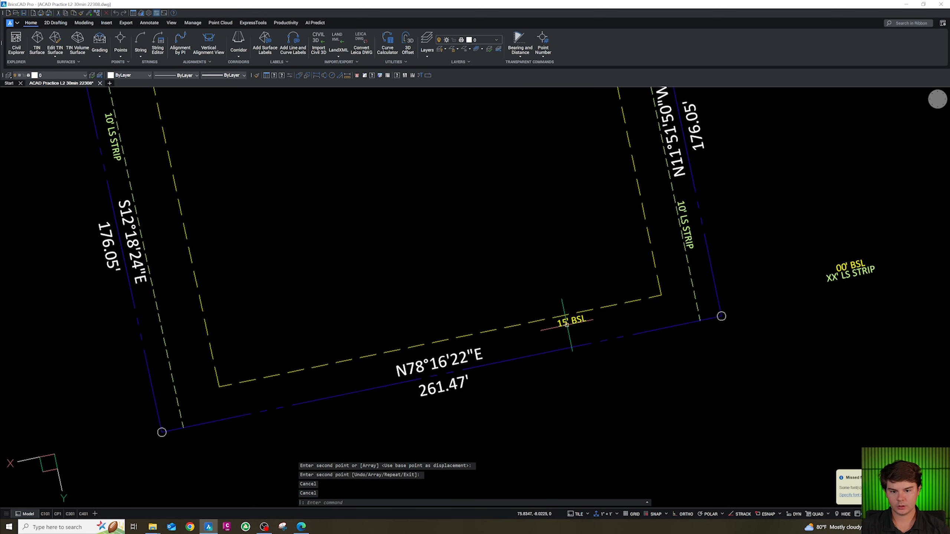
click(562, 327)
text(co)
key(space)
click(581, 338)
click(376, 246)
key(Escape)
Step: Rotate the "15' BSL" label inside the lot so it runs parallel to the side setback lines
click(375, 244)
click(361, 216)
text(ro)
key(space)
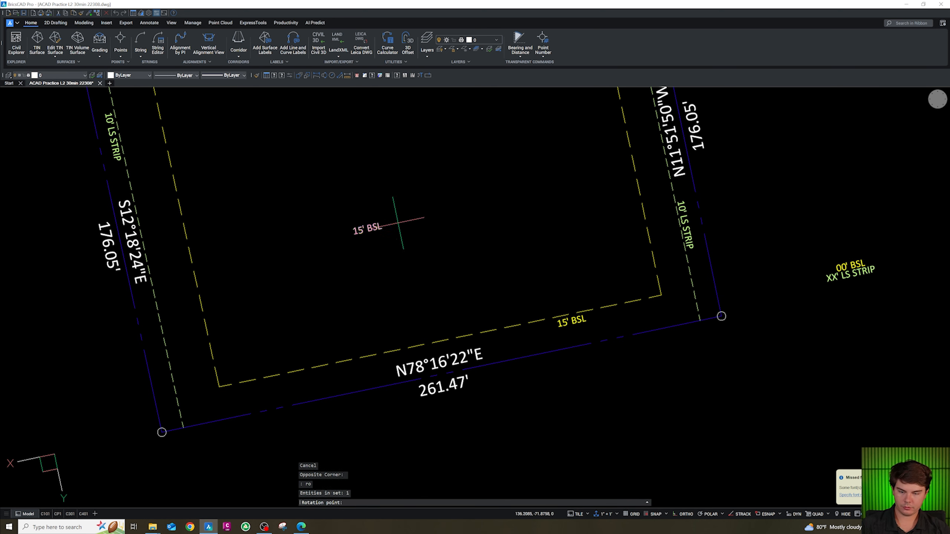
click(398, 223)
click(363, 163)
key(Escape)
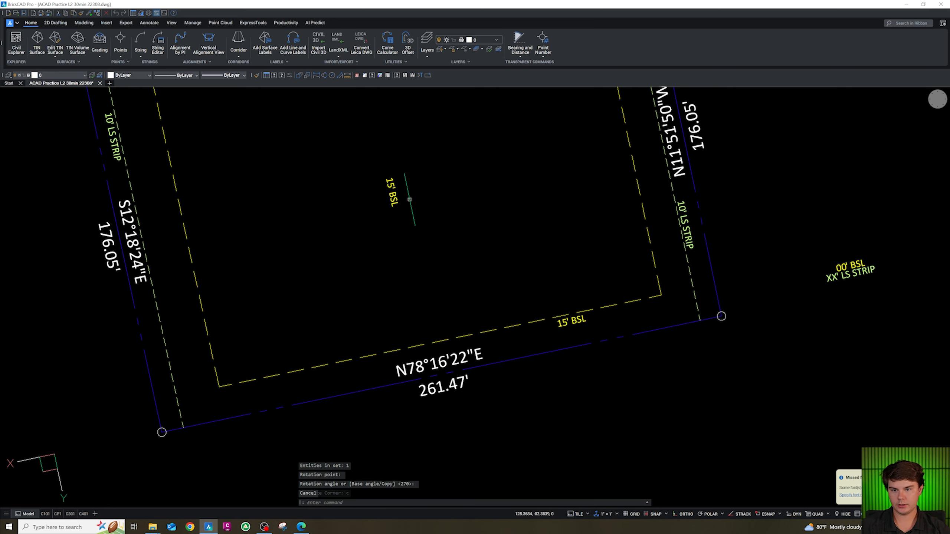
Step: Move the rotated "15' BSL" label beside the upper part of the left setback line
click(410, 200)
click(381, 186)
text(co)
key(space)
click(437, 223)
scroll(456, 270, down, 3)
scroll(331, 242, up, 3)
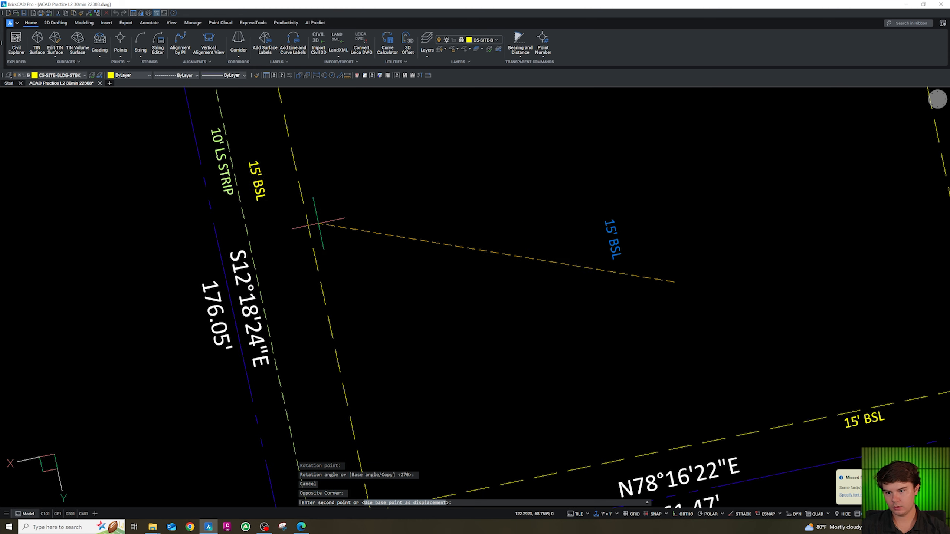
key(Escape)
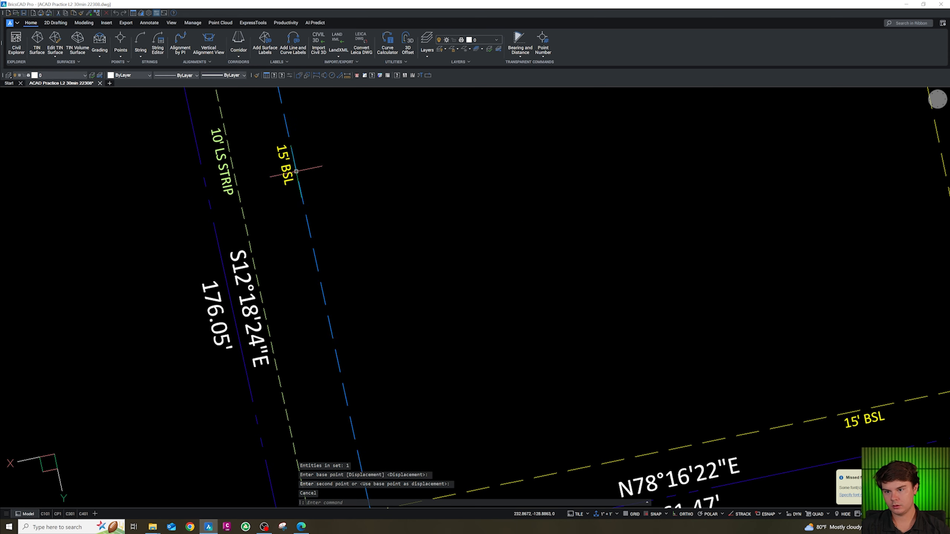
Step: Set the BSL attribute of the left setback label to 30
double_click(289, 172)
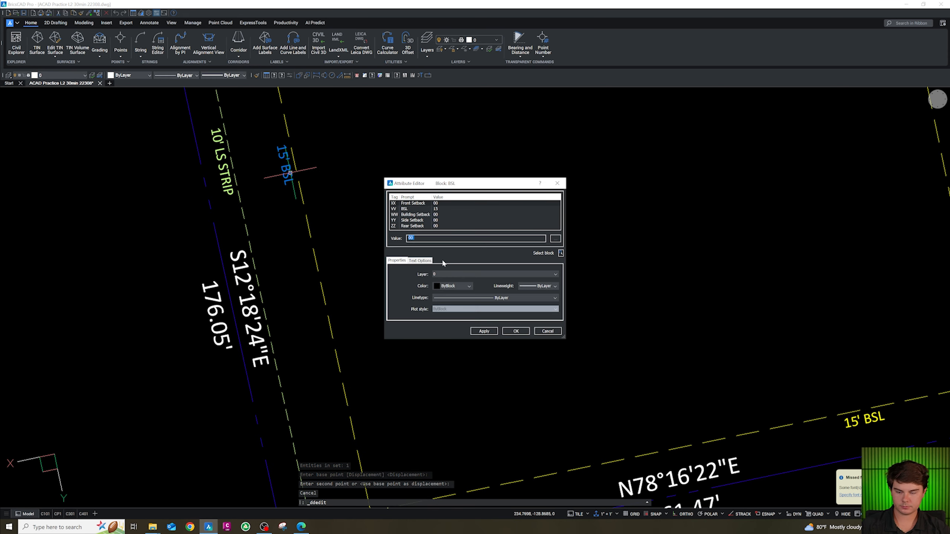
click(415, 209)
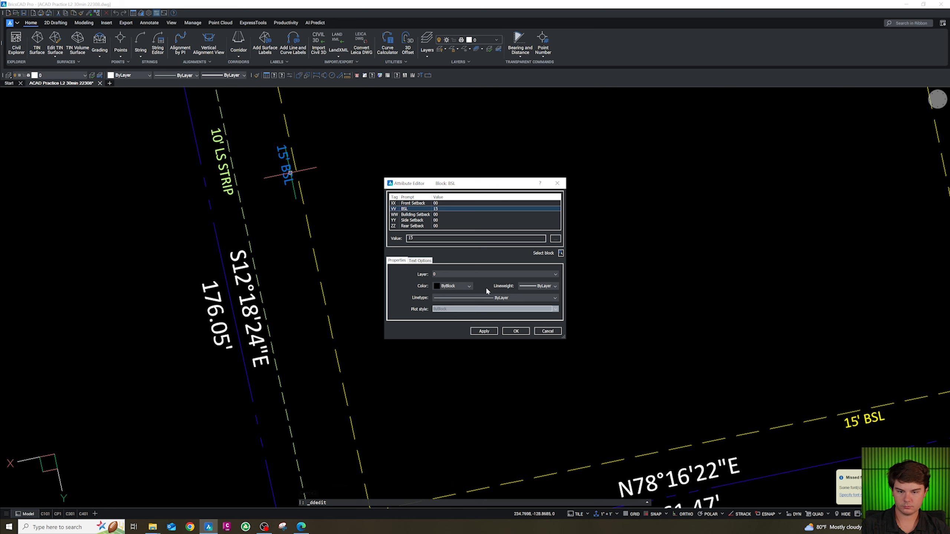
click(445, 238)
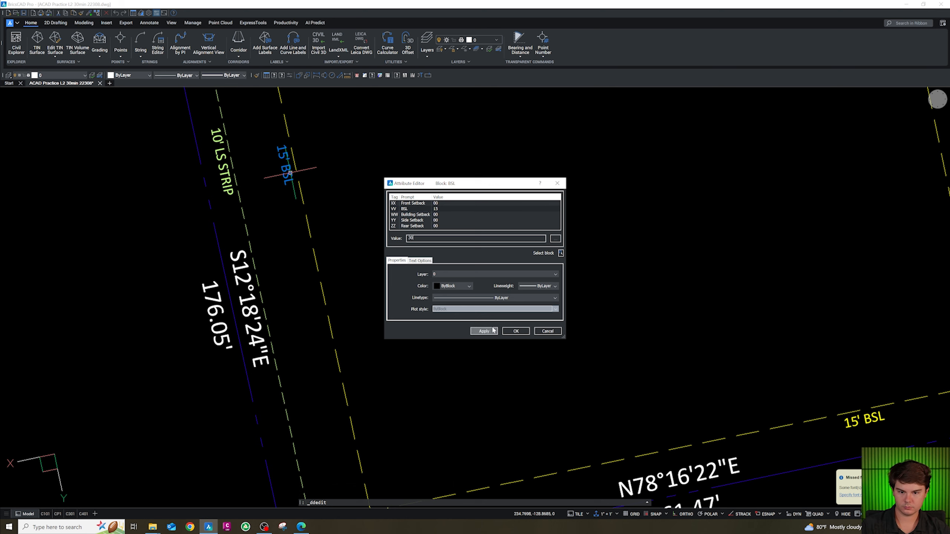
click(511, 333)
key(Escape)
Step: Copy the "30' BSL" label to the lower part of the right setback line
click(291, 178)
text(co)
key(space)
click(333, 233)
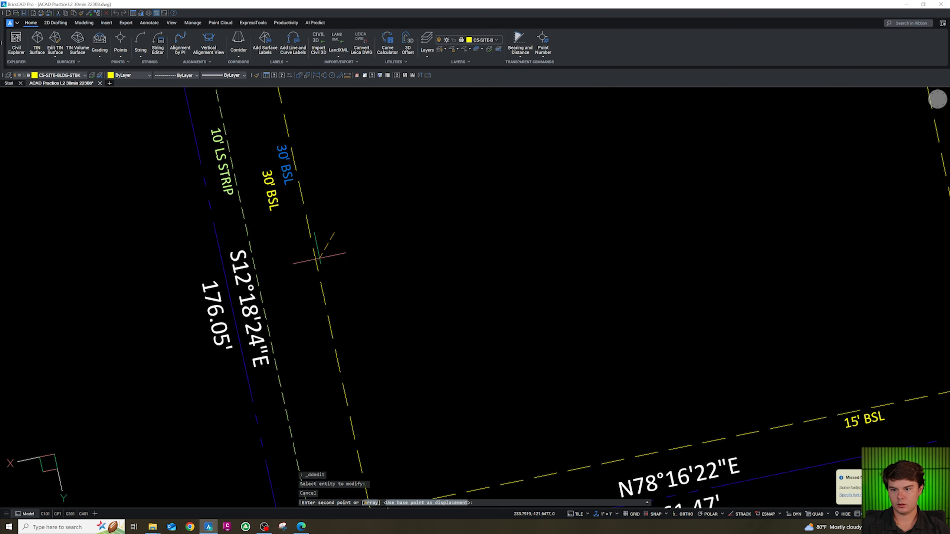
scroll(296, 294, down, 3)
click(585, 309)
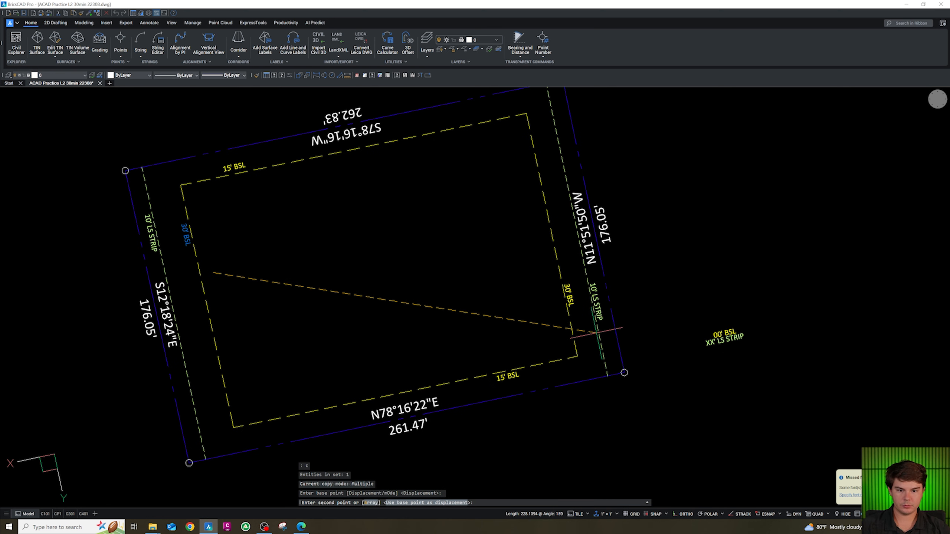
key(Escape)
Step: Set the BSL attribute of the right setback label to 25
scroll(557, 269, up, 2)
double_click(574, 305)
text(25)
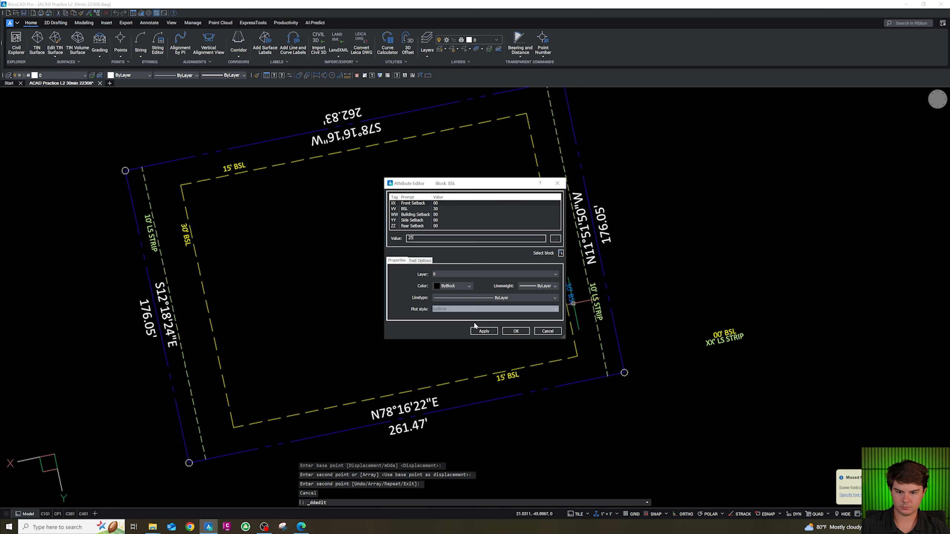
click(409, 211)
click(514, 331)
key(Escape)
scroll(540, 264, down, 3)
Step: Delete the leftover "00' BSL" and "XX' LS STRIP" labels outside the lot
scroll(611, 300, up, 2)
key(Escape)
click(619, 298)
click(581, 264)
key(Delete)
Step: Align the UCS to the current view
scroll(611, 253, down, 3)
text(uv)
key(space)
scroll(550, 266, up, 5)
key(Escape)
key(Escape)
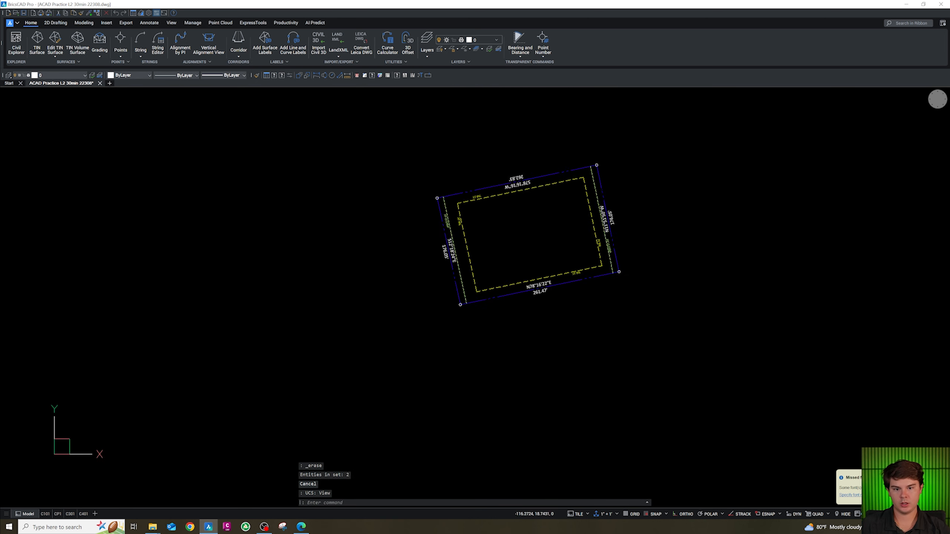
Step: Offset the bottom setback line by 1 toward the inside of the lot
click(577, 275)
click(558, 276)
text(o)
key(space)
text(1)
key(space)
click(559, 243)
key(Escape)
Step: Change the layer of the offset copy above the bottom setback line so it draws as a solid white line
scroll(577, 271, up, 5)
click(568, 275)
click(73, 81)
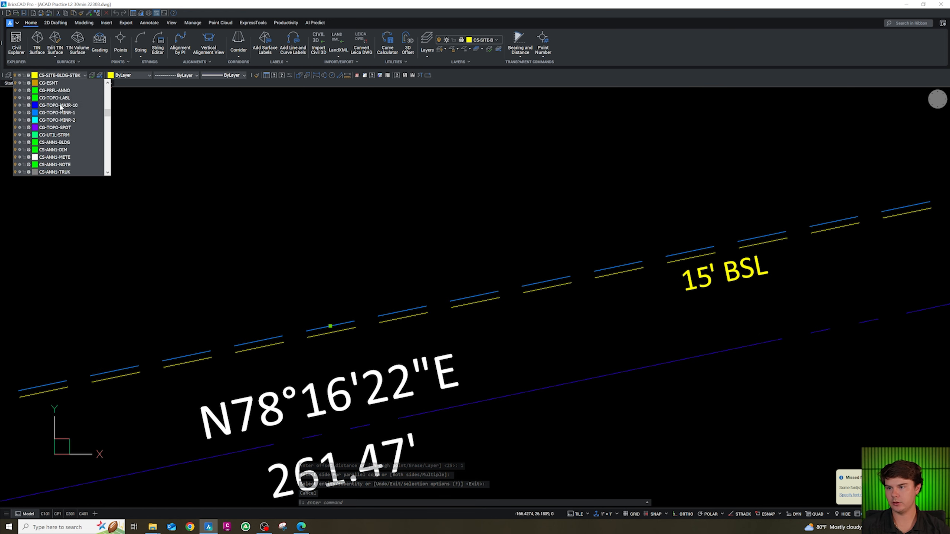
click(60, 90)
key(Escape)
scroll(332, 288, down, 6)
scroll(401, 178, up, 3)
Step: Offset the right landscape strip line by 1 toward the inside of the lot
key(Escape)
scroll(420, 191, down, 3)
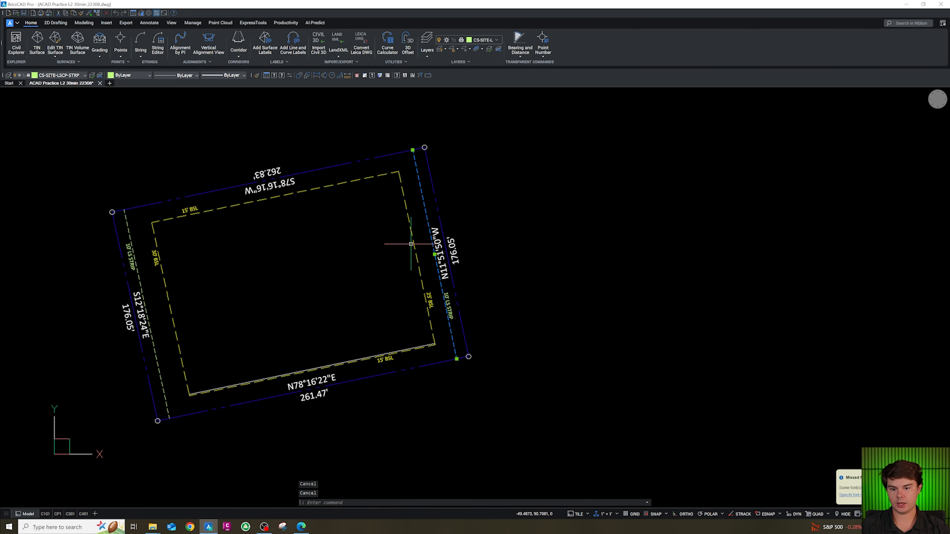
click(421, 204)
key(Escape)
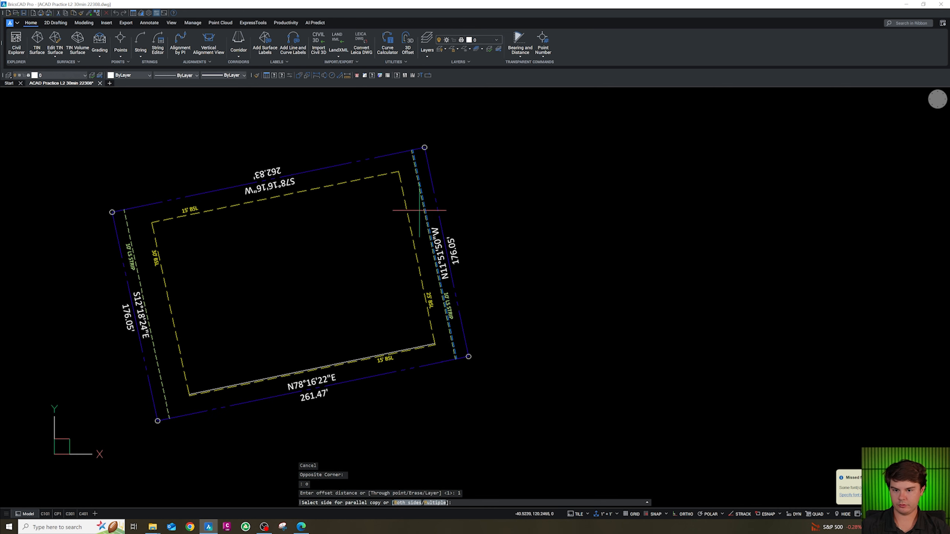
Step: Change the offset copy of the right landscape strip line to match the solid white line above the bottom setback
scroll(423, 211, up, 6)
text(cg)
key(Return)
scroll(423, 210, down, 6)
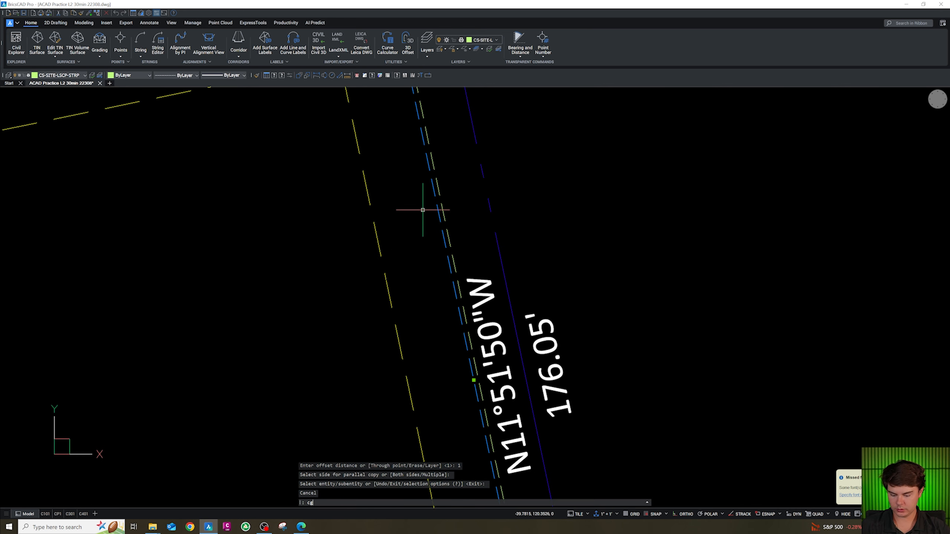
scroll(420, 330, up, 5)
click(420, 329)
key(Escape)
key(Escape)
scroll(498, 323, down, 5)
scroll(527, 236, up, 5)
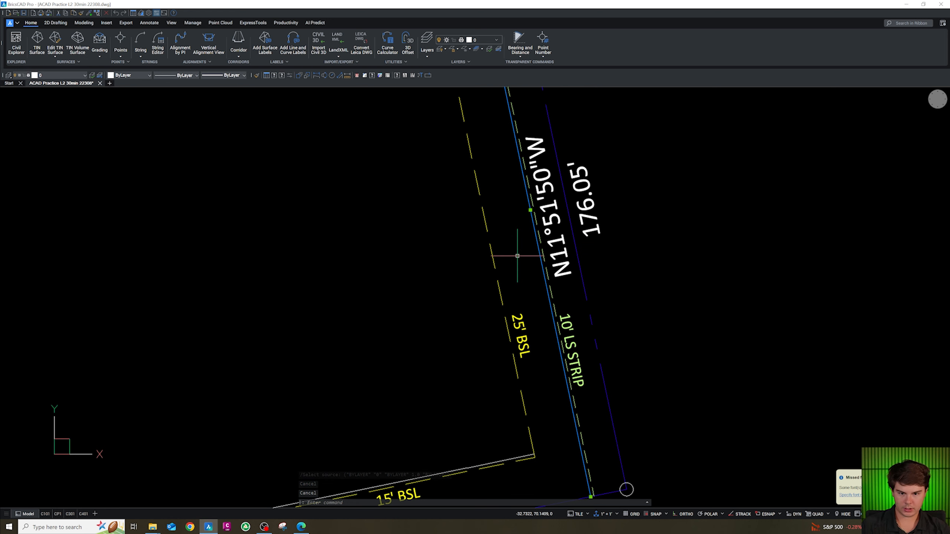
text(o)
scroll(512, 251, down, 5)
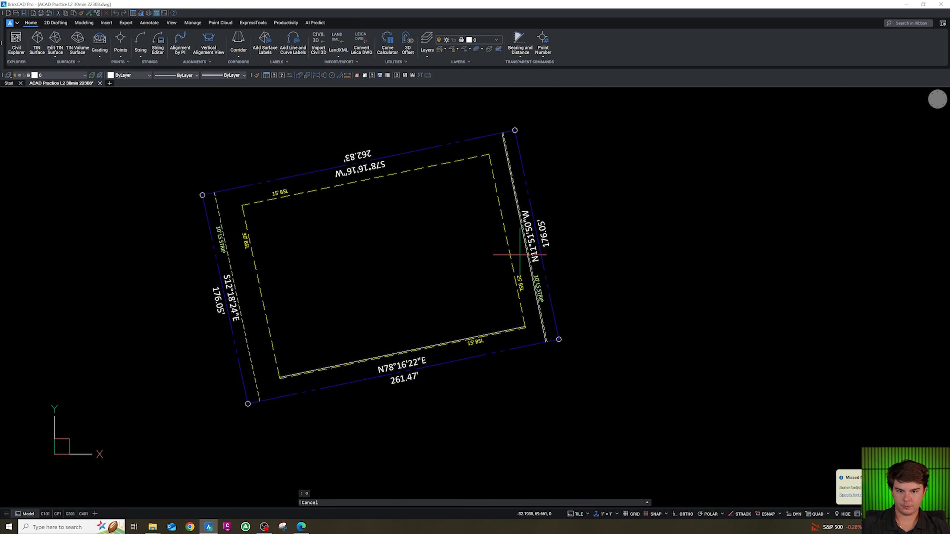
Step: Align the UCS with the bottom property line
key(Return)
scroll(536, 339, up, 5)
scroll(539, 339, down, 3)
scroll(528, 266, up, 3)
key(Escape)
key(Escape)
key(Escape)
key(Escape)
scroll(516, 241, down, 4)
scroll(489, 296, up, 5)
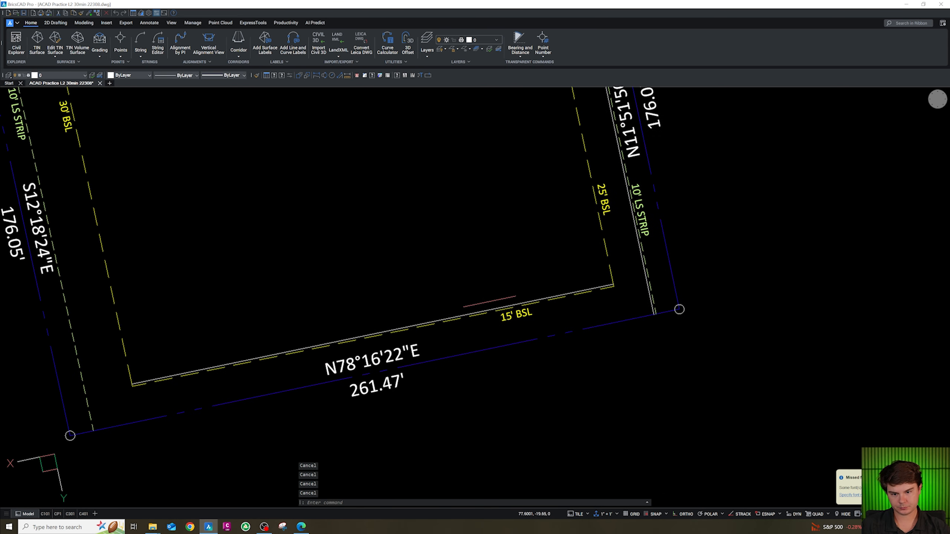
Step: Draw a straight polyline from the lower endpoint of the right strip's solid offset line, perpendicular to the bottom boundary and past the top property line
shift+right_click(699, 323)
click(717, 336)
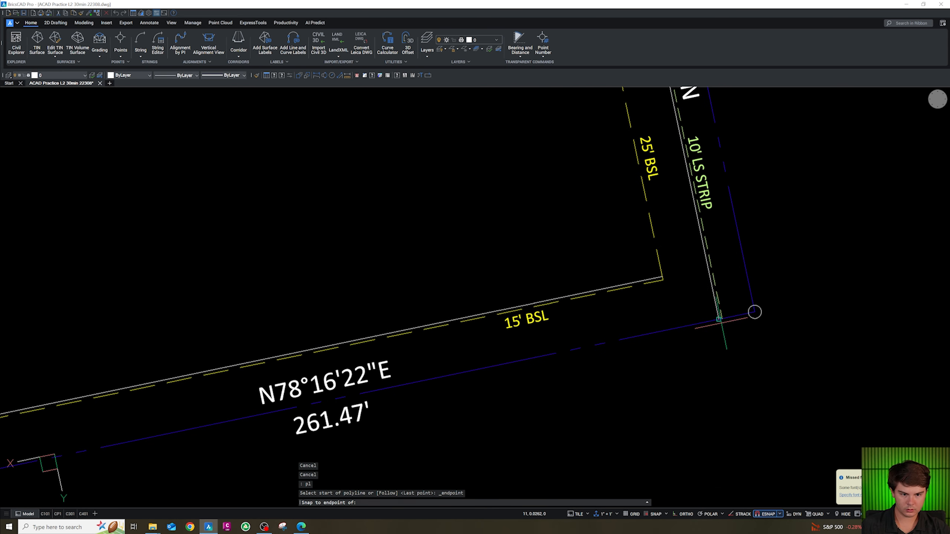
click(720, 322)
scroll(694, 414, down, 4)
scroll(650, 230, up, 2)
scroll(662, 243, up, 4)
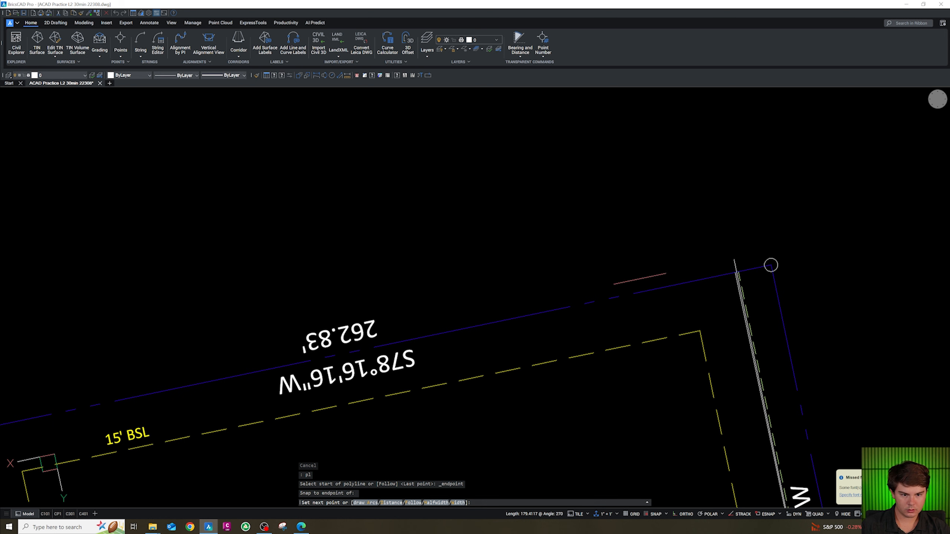
click(779, 251)
key(Escape)
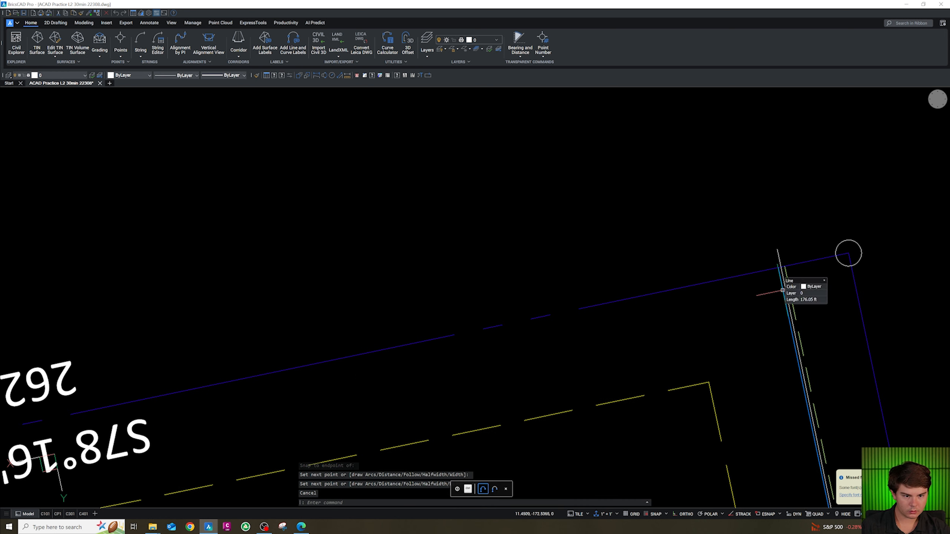
scroll(784, 286, up, 3)
key(Escape)
click(776, 247)
text(m)
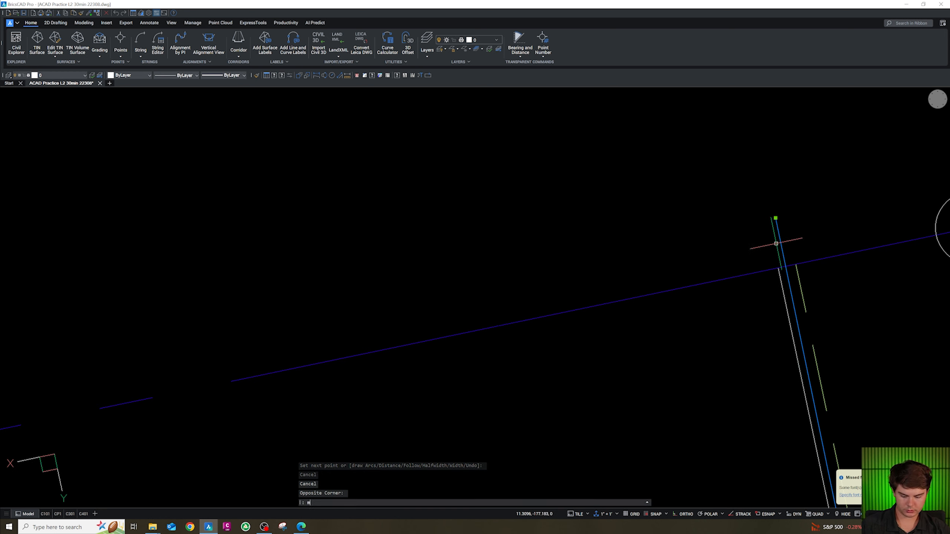
key(Return)
shift+right_click(776, 229)
key(a)
click(786, 266)
shift+right_click(778, 267)
key(a)
key(a)
key(Escape)
click(789, 262)
click(782, 258)
text(m)
key(Return)
shift+right_click(786, 265)
key(a)
click(786, 267)
shift+right_click(786, 268)
key(a)
click(785, 268)
key(Escape)
Step: Move the new polyline from its apparent intersection with the top property line to the upper endpoint of the adjacent solid offset line
text(m)
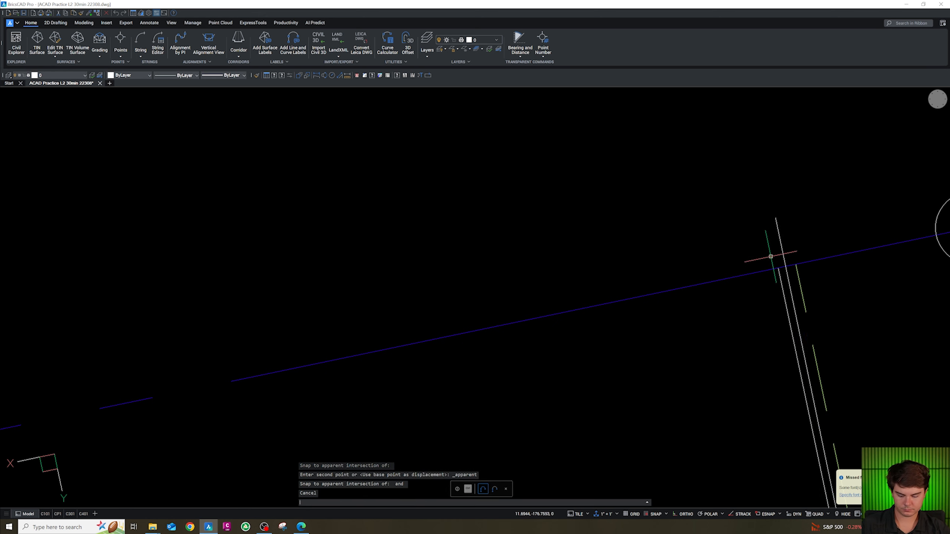
key(Return)
shift+right_click(785, 262)
key(a)
click(785, 266)
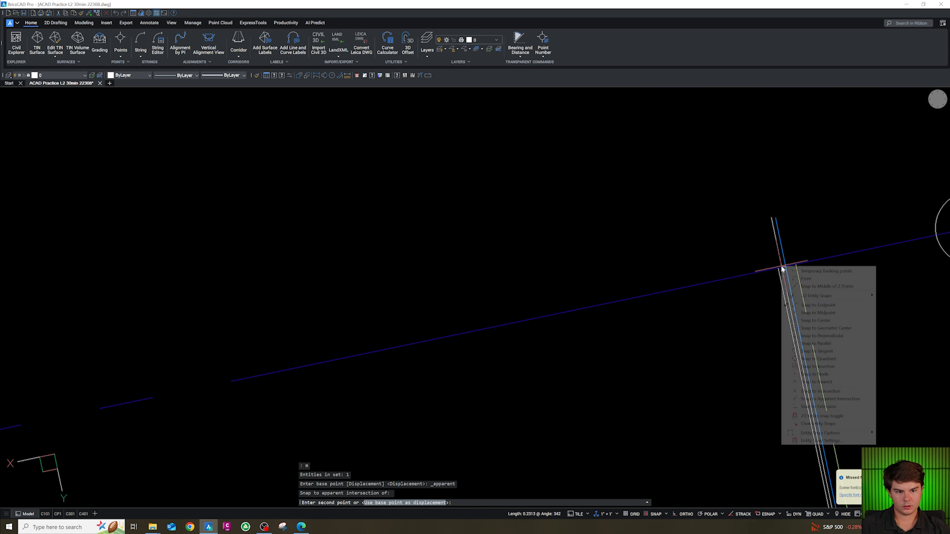
shift+right_click(781, 268)
key(a)
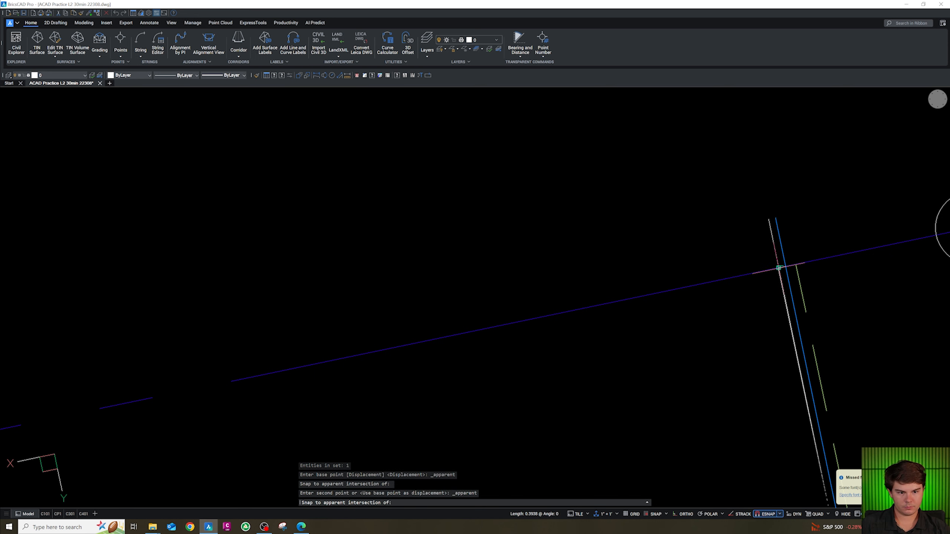
shift+right_click(777, 270)
key(e)
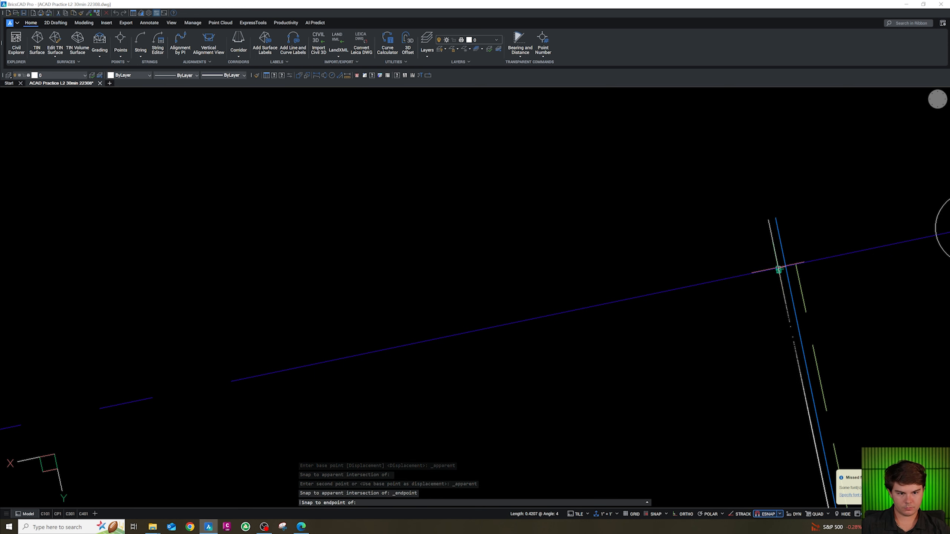
click(778, 269)
Step: Erase the original solid offset line of the right landscape strip, keeping the moved polyline beside it
scroll(778, 269, down, 5)
scroll(821, 495, up, 8)
scroll(737, 285, down, 3)
scroll(750, 358, up, 4)
key(Escape)
click(730, 313)
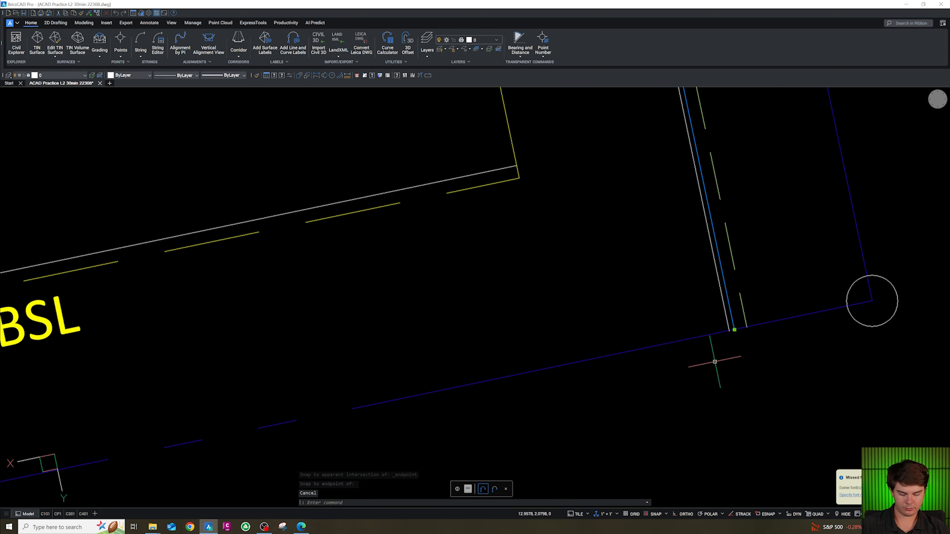
scroll(708, 383, down, 8)
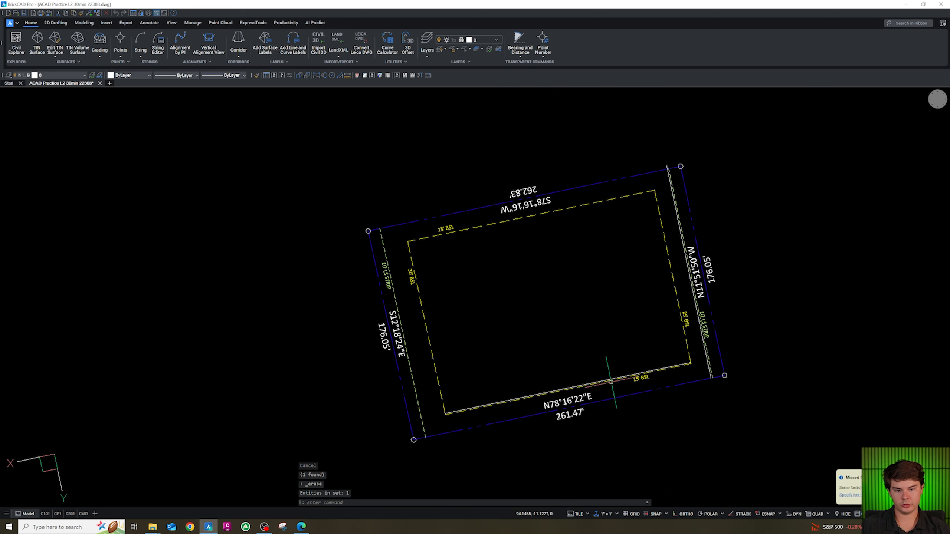
scroll(685, 255, up, 4)
scroll(673, 265, down, 4)
scroll(664, 276, up, 4)
scroll(662, 277, down, 2)
scroll(646, 300, down, 2)
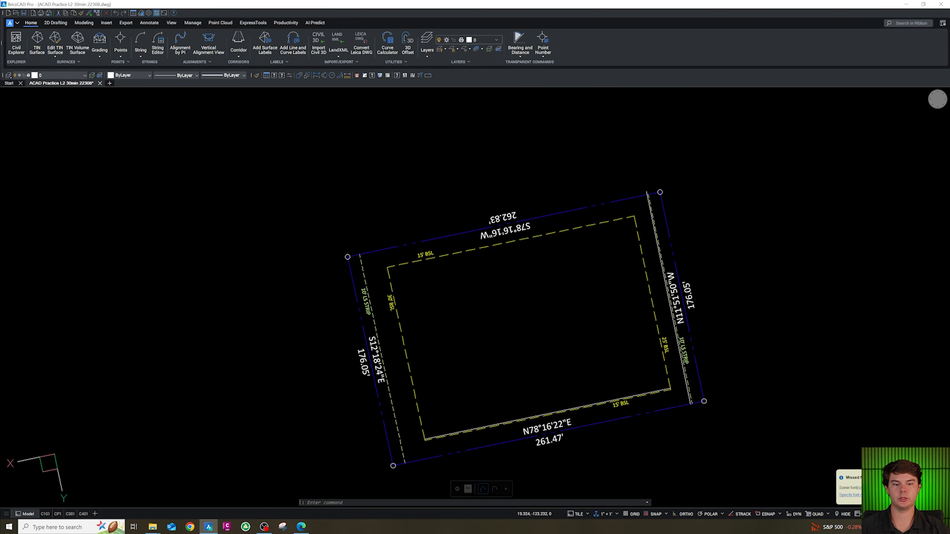
Step: Offset the polyline beside the right landscape strip 30 toward the inside of the lot, and offset that copy 5 farther inward
scroll(665, 331, up, 5)
click(674, 309)
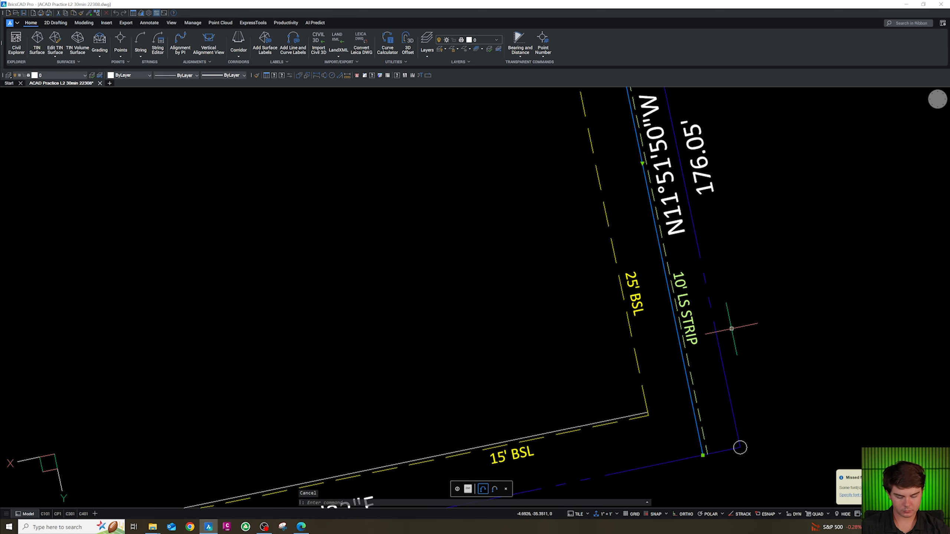
text(o)
key(Return)
text(3)
scroll(740, 447, down, 5)
text(0)
key(Return)
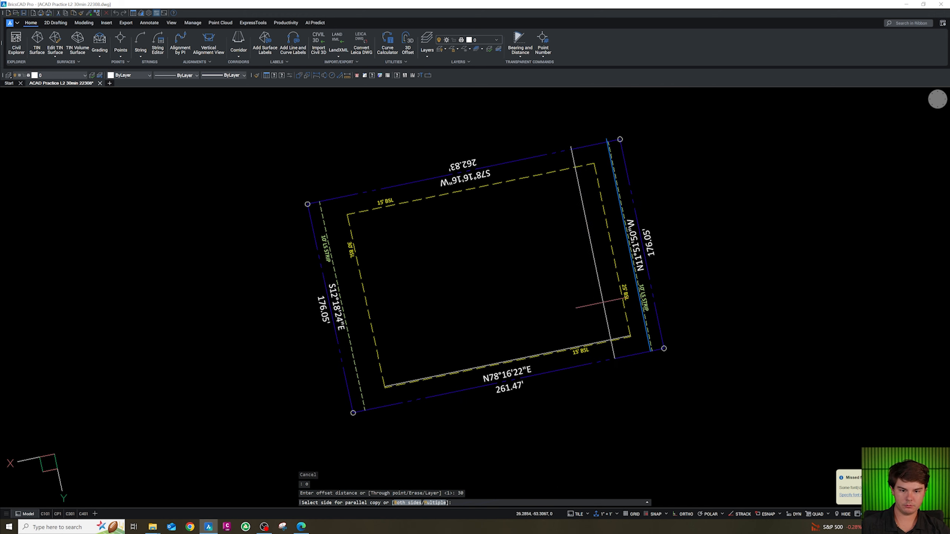
click(569, 261)
click(564, 258)
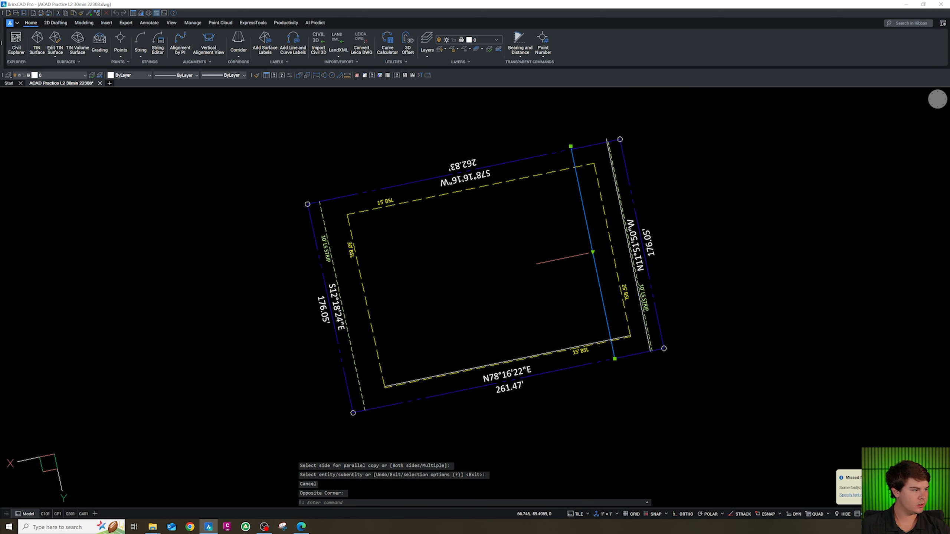
click(593, 252)
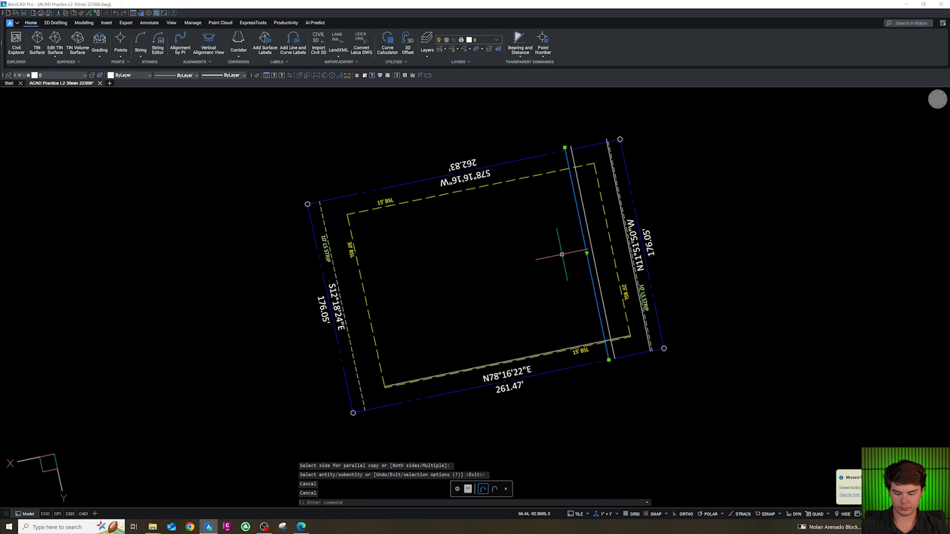
Step: Offset the inner line of the closely spaced pair near the right setback by 83 toward the left side of the lot
text(o)
key(Return)
text(83)
key(Return)
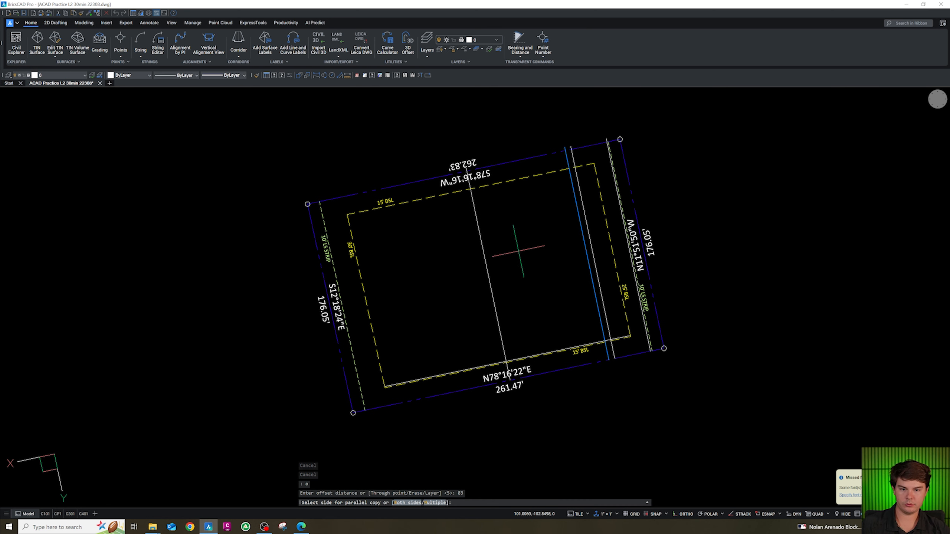
click(512, 252)
middle_drag(505, 263, 545, 249)
scroll(545, 248, up, 2)
key(Escape)
Step: Offset the line in the middle of the lot by 8 toward the left landscape strip
click(545, 248)
click(494, 255)
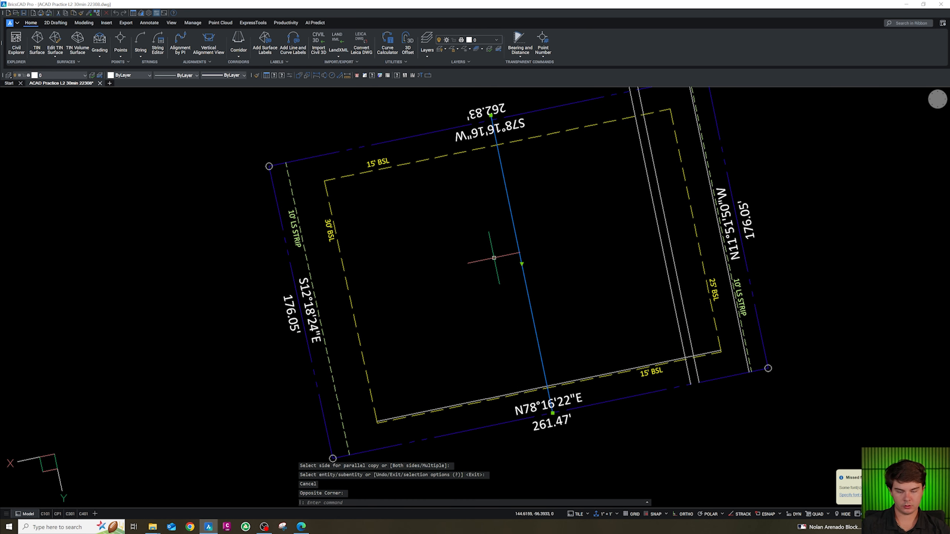
text(o)
key(Return)
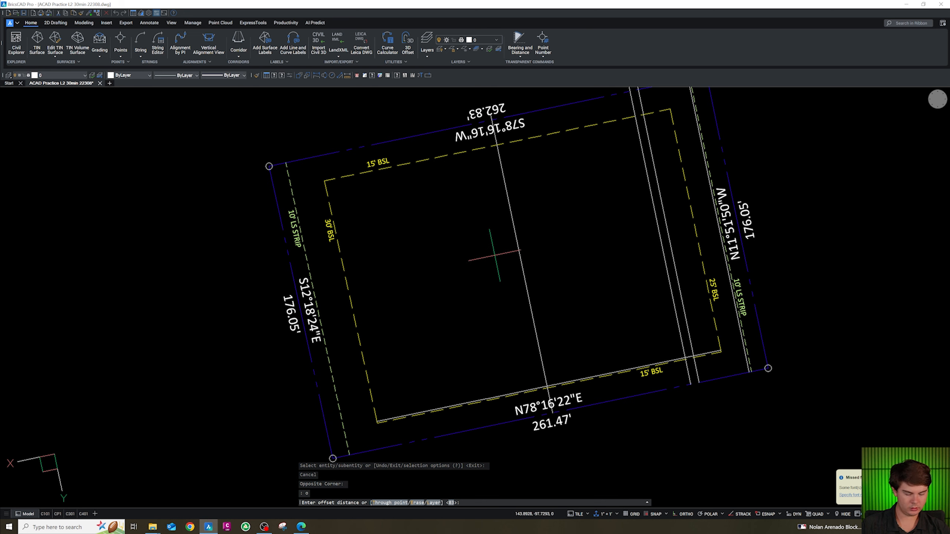
text(8)
key(Return)
click(477, 261)
key(Escape)
Step: Offset the left line of the middle pair by 19 toward the left landscape strip
click(509, 244)
click(479, 246)
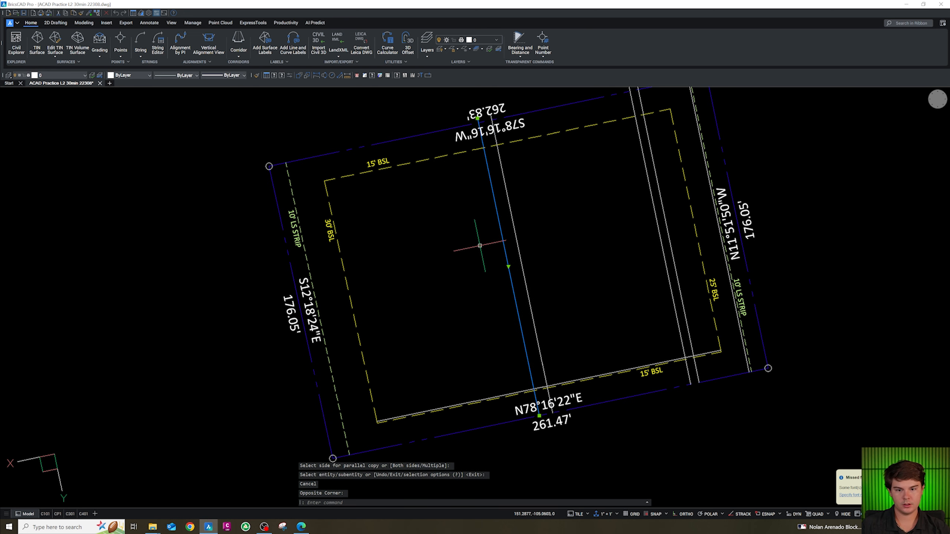
text(o)
key(Return)
text(19)
key(Return)
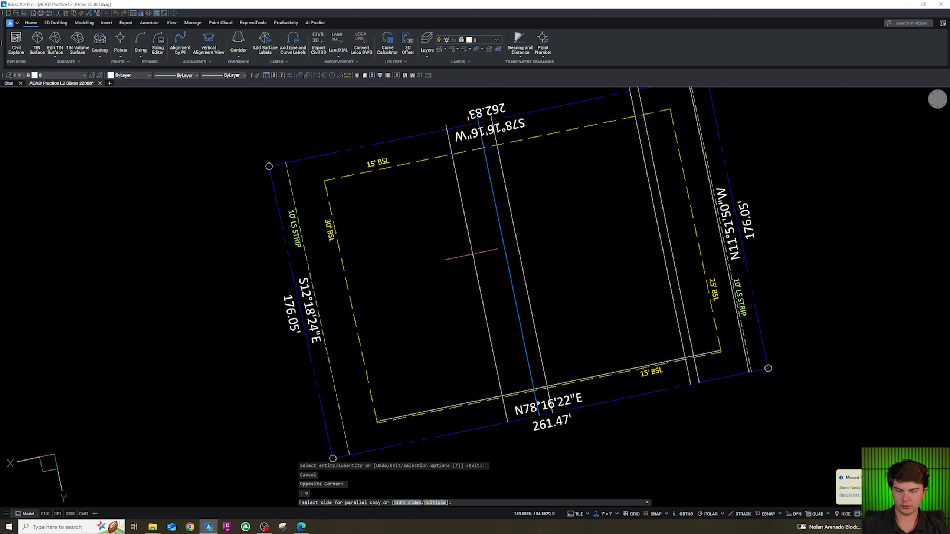
click(458, 260)
scroll(545, 291, down, 1)
scroll(463, 283, up, 3)
key(Escape)
Step: Offset the leftmost solid line by 30 toward the left setback line
click(574, 265)
click(483, 276)
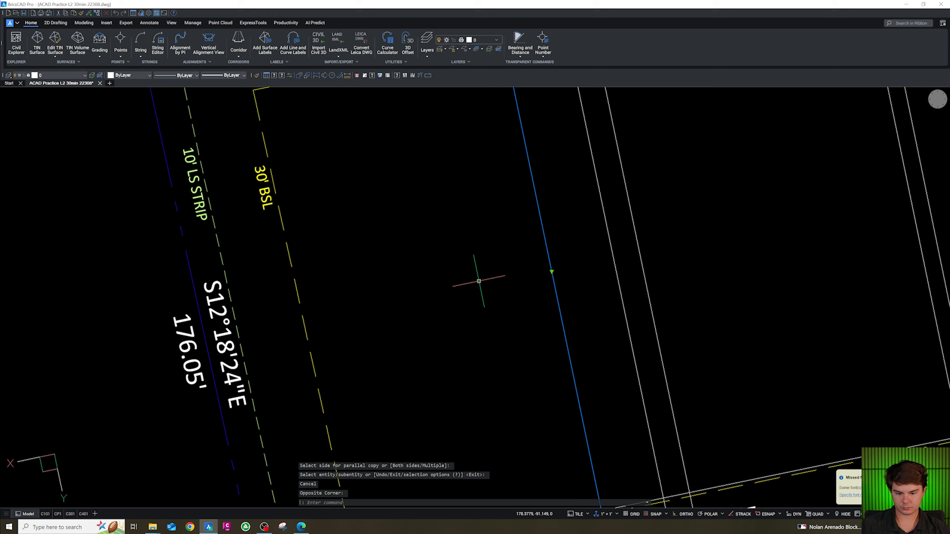
text(o)
key(Return)
text(30)
key(Return)
click(464, 293)
key(Escape)
Step: Offset the new leftmost solid line another 19 toward the left setback line
click(464, 296)
click(438, 297)
text(o)
key(Return)
text(19)
key(Return)
click(401, 300)
key(Escape)
scroll(469, 307, down, 4)
scroll(541, 364, up, 5)
key(Escape)
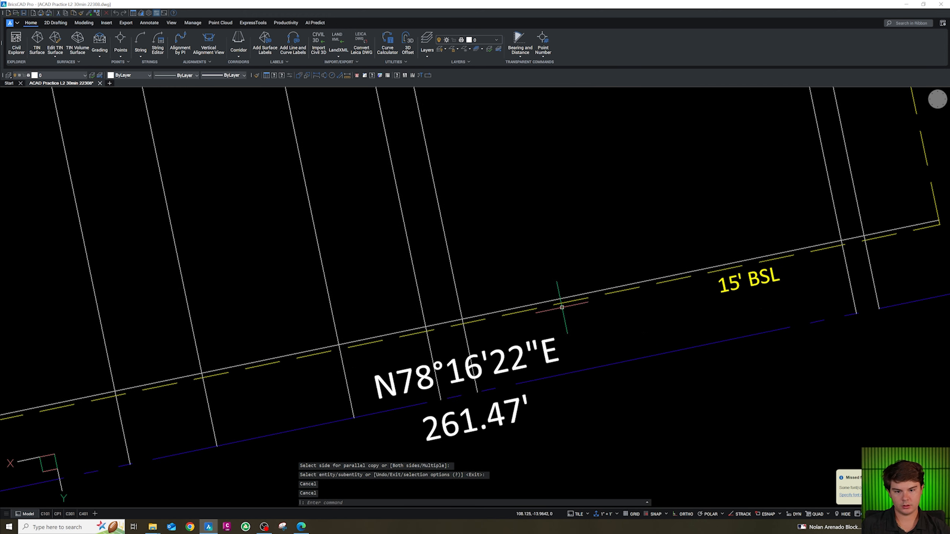
Step: Offset the solid line along the bottom setback by 19 toward the inside of the lot
scroll(513, 362, down, 4)
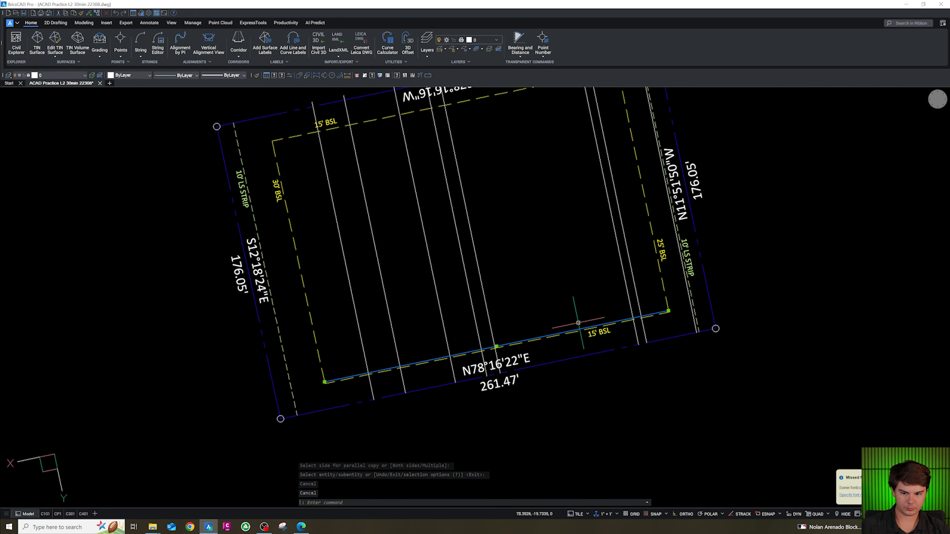
text(o)
key(Return)
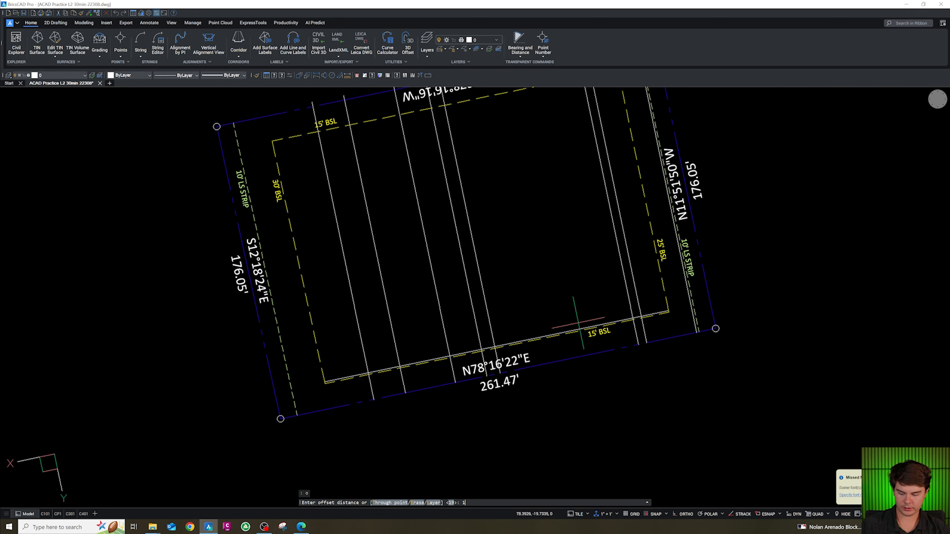
key(Return)
click(552, 276)
key(Escape)
Step: Offset the solid line above the bottom setback's solid line by 35 toward the top of the lot
click(552, 307)
click(545, 300)
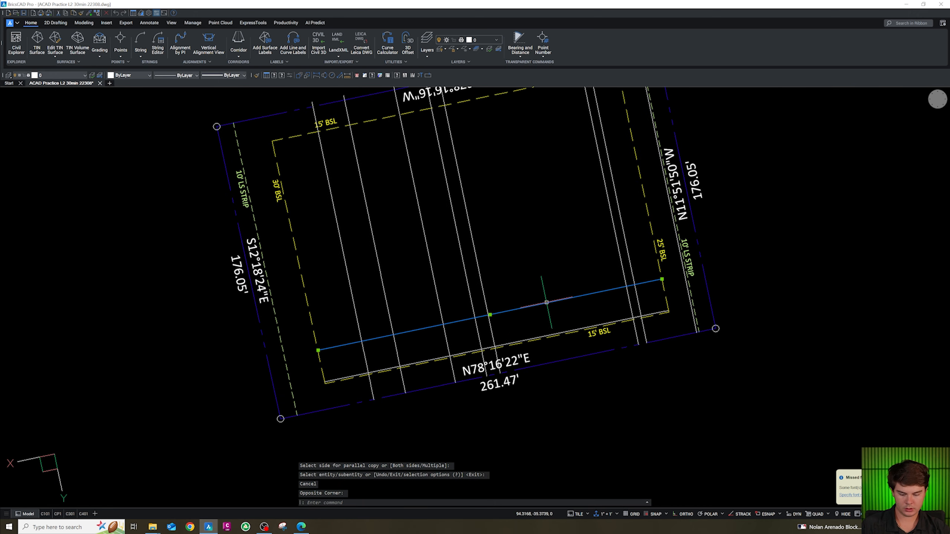
text(o)
key(Return)
text(35)
key(Return)
click(539, 259)
key(Escape)
Step: Offset the uppermost crosswise solid line by 5 toward the top of the lot
drag(543, 262, 530, 229)
text(o)
key(Return)
text(5)
key(Return)
click(535, 227)
key(Escape)
scroll(553, 307, down, 3)
scroll(560, 229, up, 3)
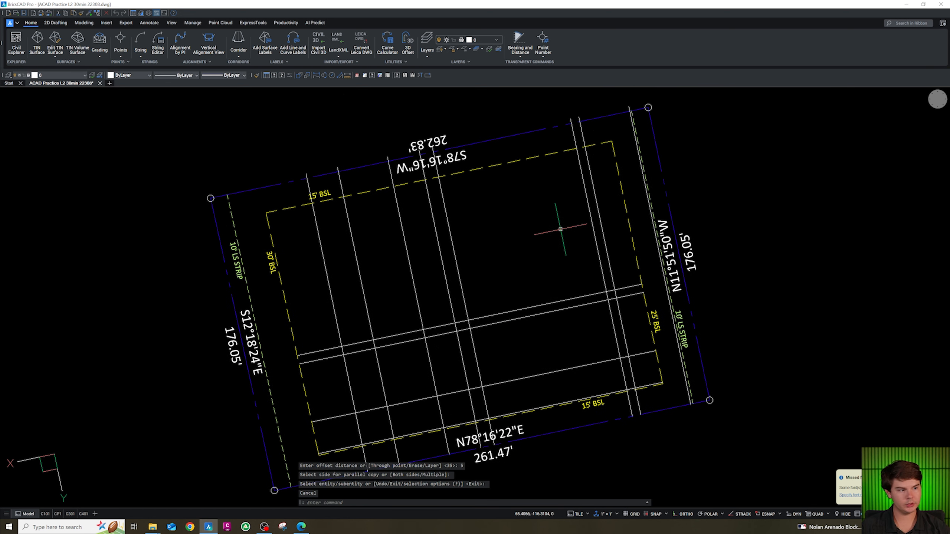
key(Escape)
key(Escape)
key(Escape)
scroll(548, 285, up, 4)
click(530, 314)
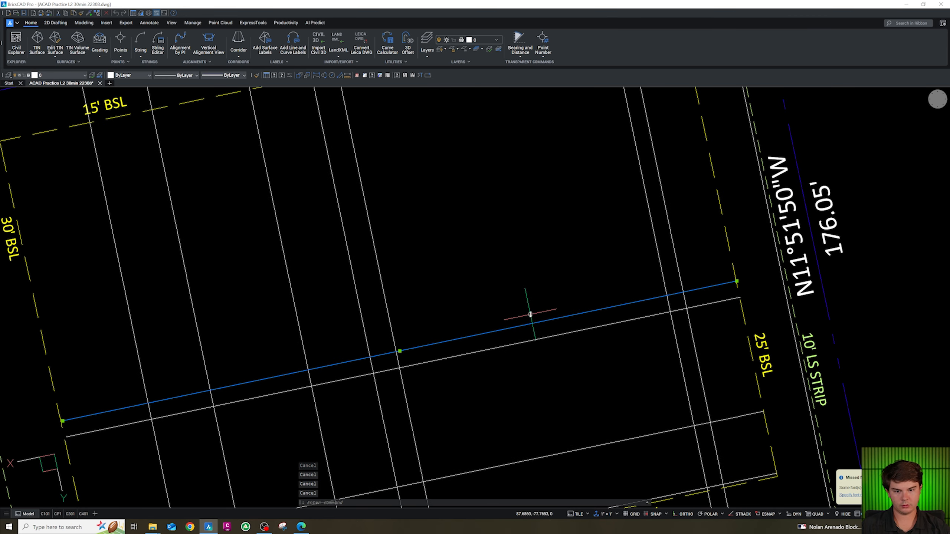
text(o)
key(Return)
text(o83)
key(Return)
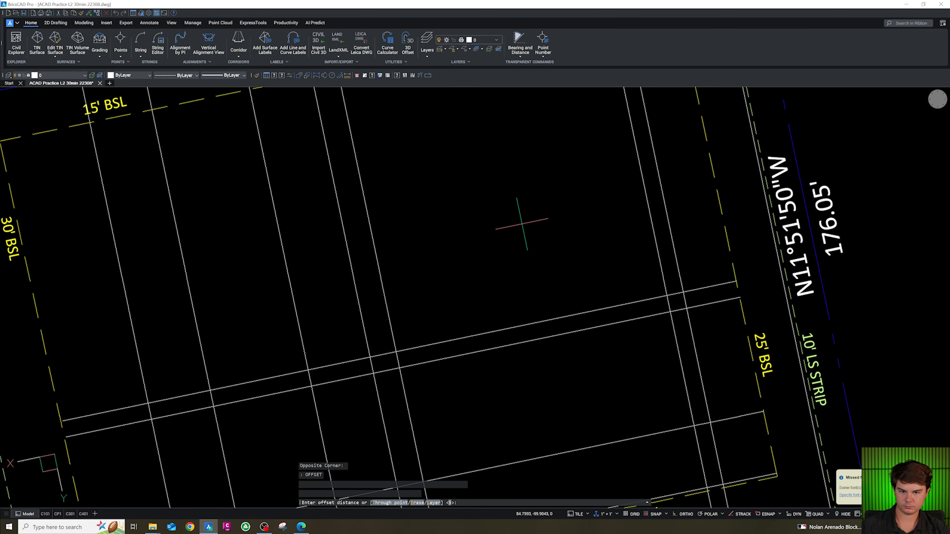
scroll(520, 318, down, 3)
key(Escape)
key(Escape)
key(Escape)
Step: Offset the uppermost crosswise solid line by 83 toward the top of the lot
text(o)
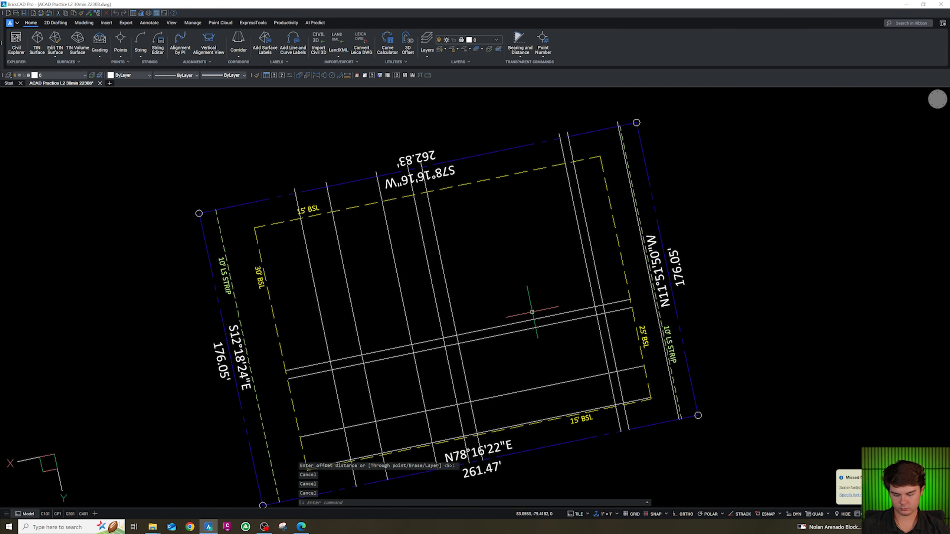
key(Return)
text(83)
key(Return)
click(531, 320)
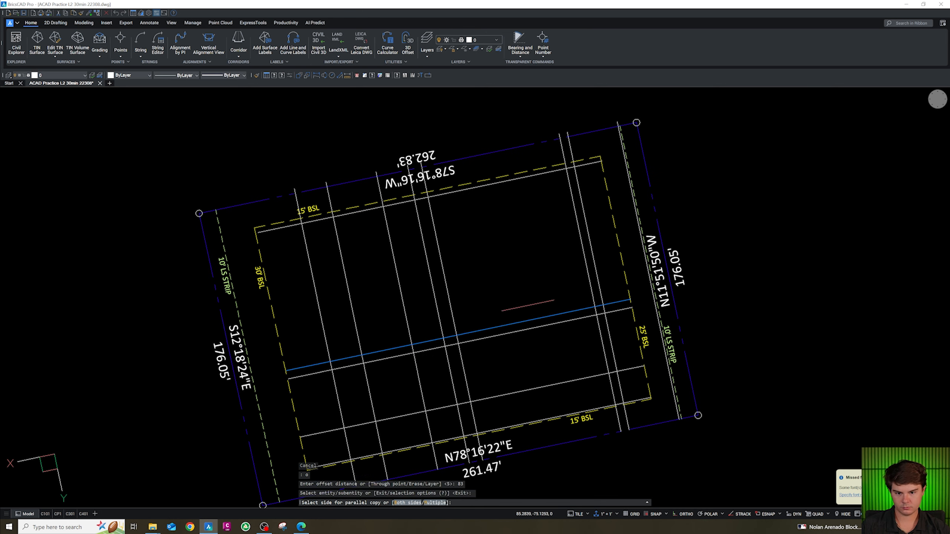
click(530, 298)
key(Escape)
scroll(554, 146, up, 5)
key(Escape)
scroll(565, 219, down, 5)
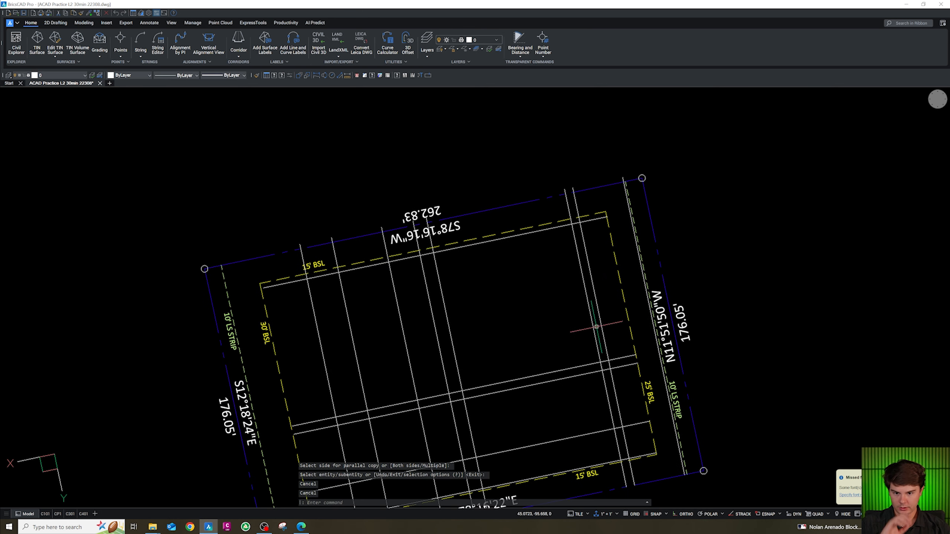
scroll(598, 337, up, 4)
key(Escape)
text(rec)
key(Return)
shift+right_click(609, 370)
key(e)
scroll(599, 367, down, 2)
key(Escape)
key(Escape)
key(Escape)
Step: Draw an 83 by 83 rectangle in the large upper grid cell, snapping opposite corners to the apparent intersections of the solid lines
key(Return)
shift+right_click(600, 369)
key(a)
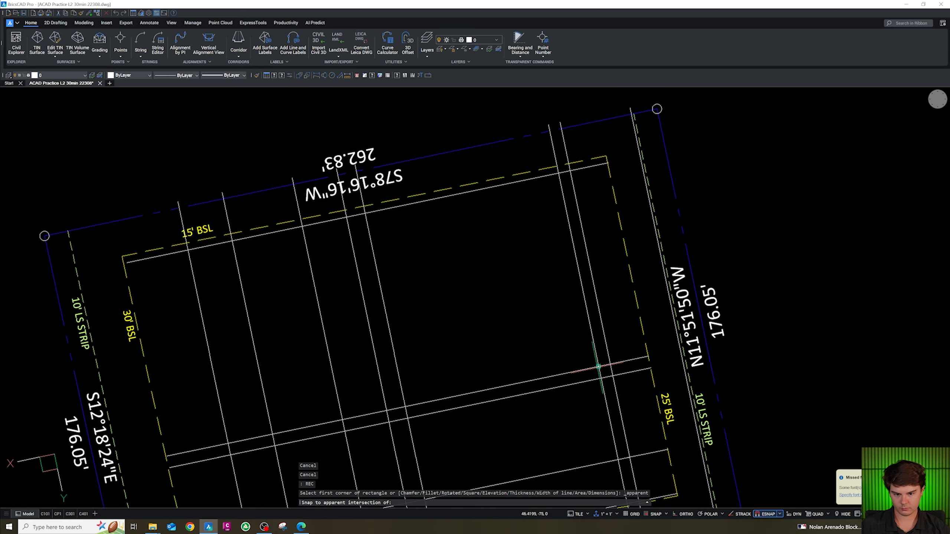
click(599, 367)
shift+right_click(390, 219)
key(a)
key(Escape)
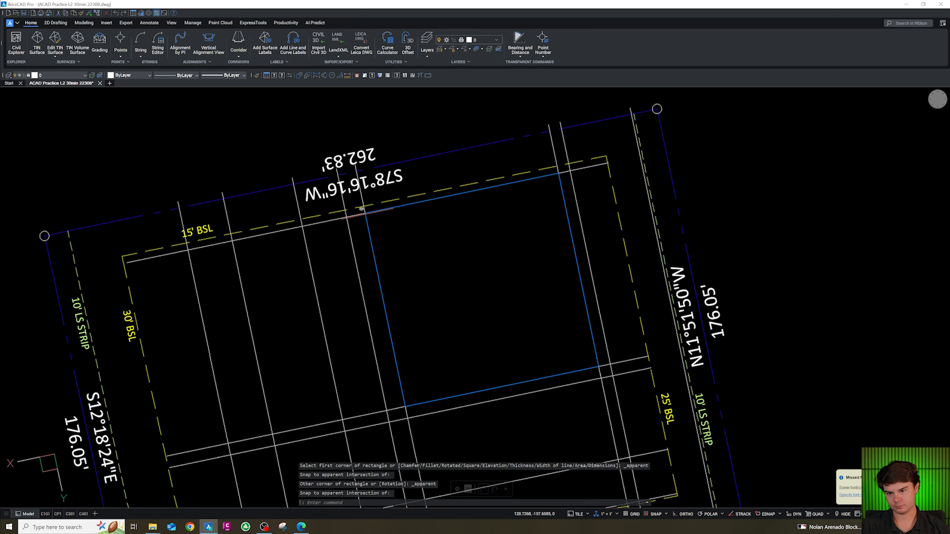
click(372, 211)
key(Escape)
key(Escape)
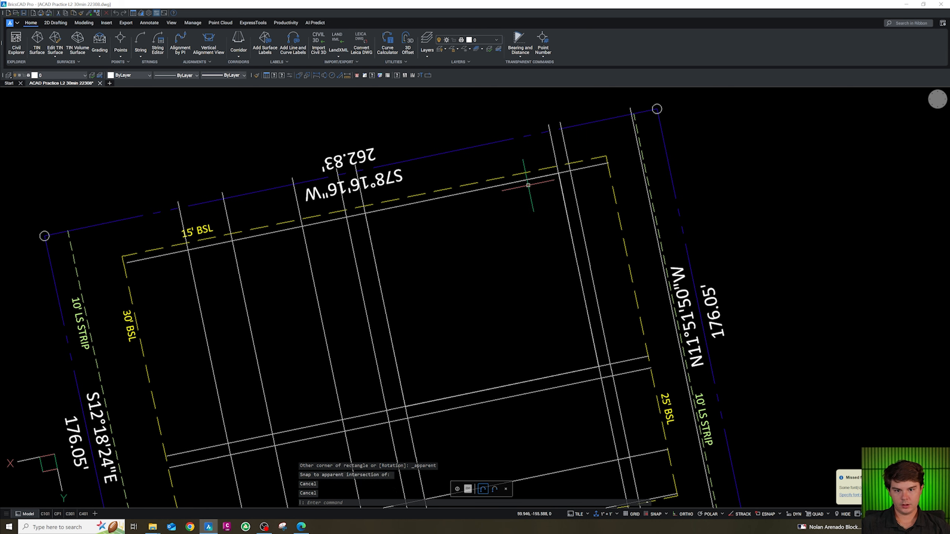
Step: Bring the solid line along the upper setback to the front of the draw order
click(590, 166)
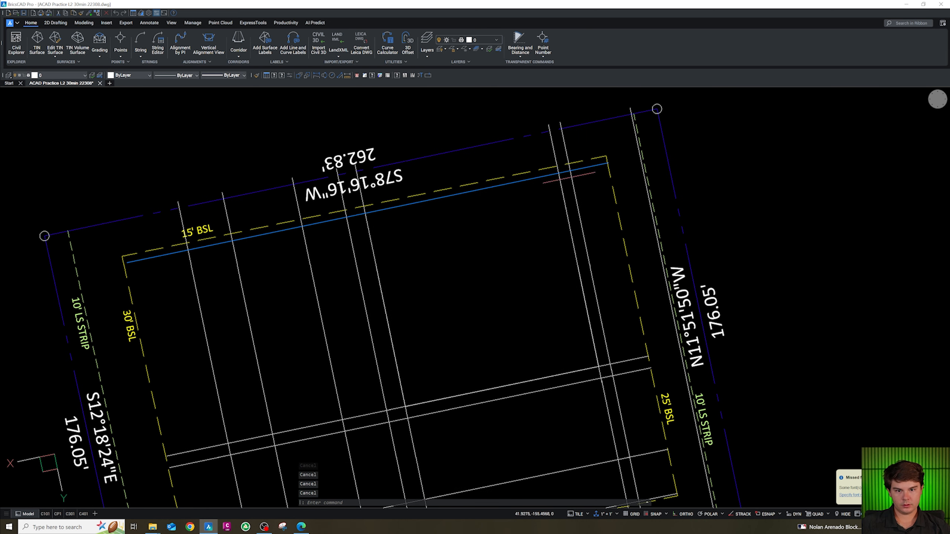
text(dr)
key(Return)
text(f)
key(Return)
key(Escape)
scroll(544, 177, up, 2)
Step: Try to label the square's sides with bearings and distances using the LP command
click(543, 176)
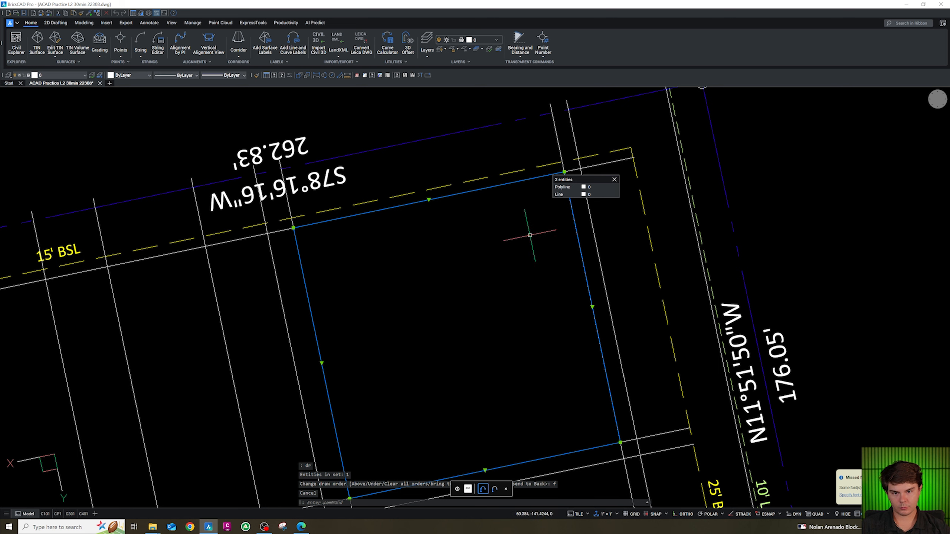
text(lp)
key(Return)
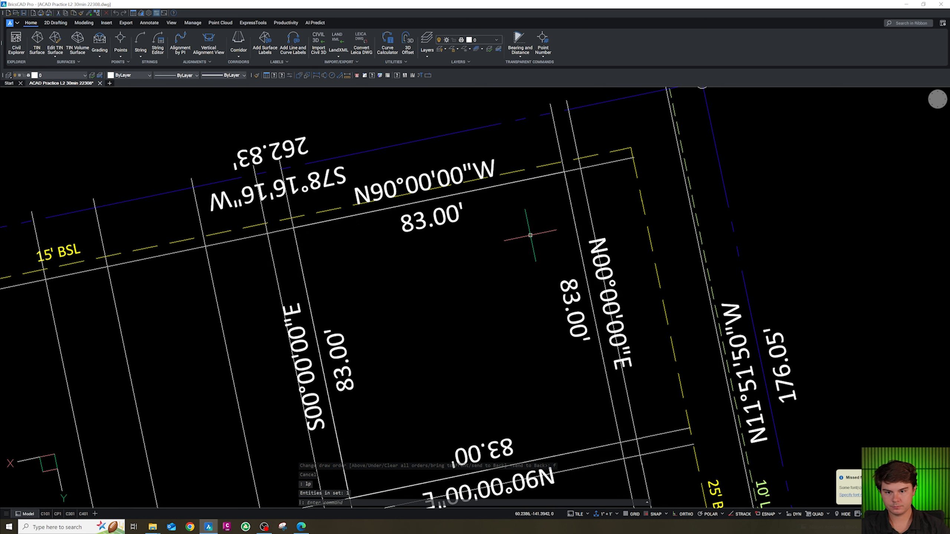
key(Escape)
Step: Try an LP1 length label on the solid line along the upper setback and delete the resulting text
click(522, 182)
click(537, 201)
text(lp)
key(Return)
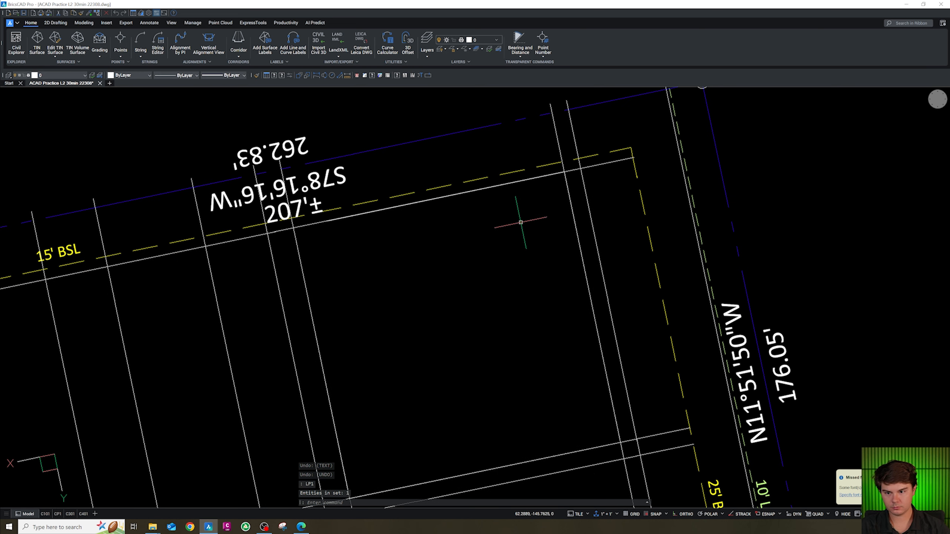
click(307, 207)
key(Delete)
Step: Erase the three solid grid lines that meet at the square's corner nearest the 25' BSL and 15' BSL lines
scroll(456, 233, up, 3)
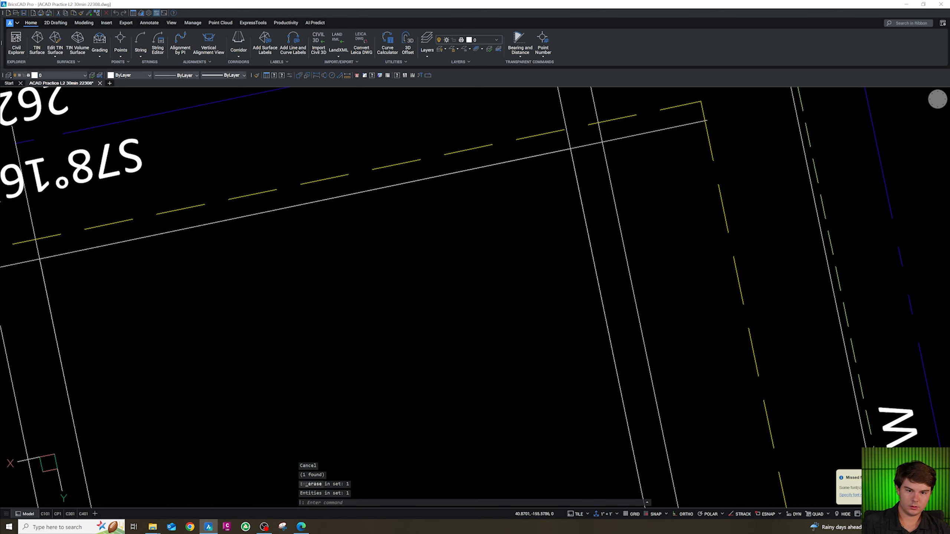
click(621, 137)
click(570, 143)
click(603, 130)
key(Delete)
Step: Label the four sides of the square with their approximate lengths using the LP1 command
scroll(606, 130, down, 5)
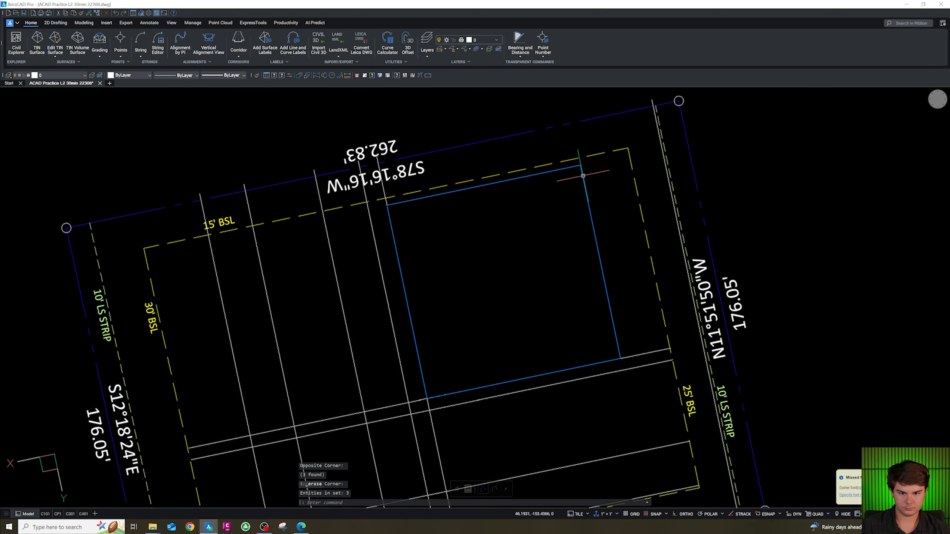
click(586, 187)
text(LP1)
key(Return)
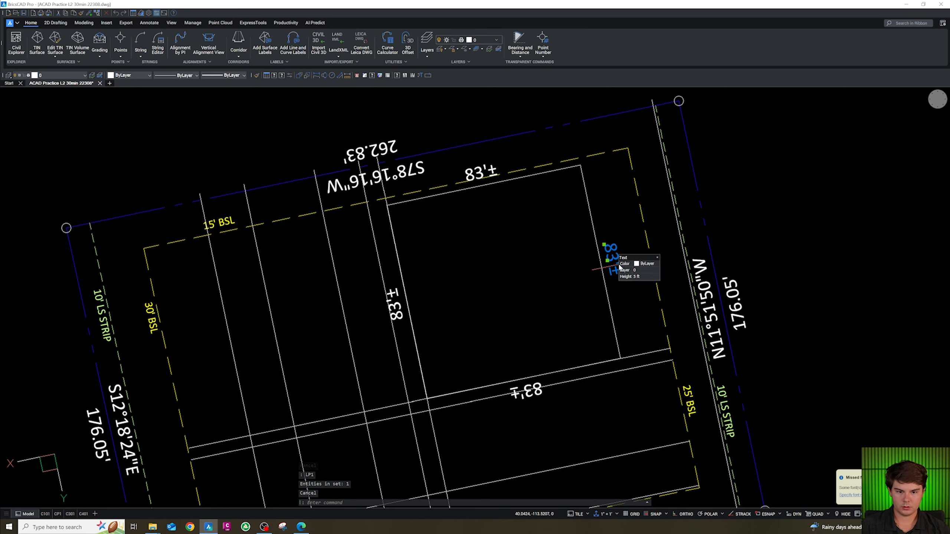
Step: Move the length label on the square's side facing the 25' BSL to the inside of the square
text(m)
key(Return)
click(625, 265)
click(604, 269)
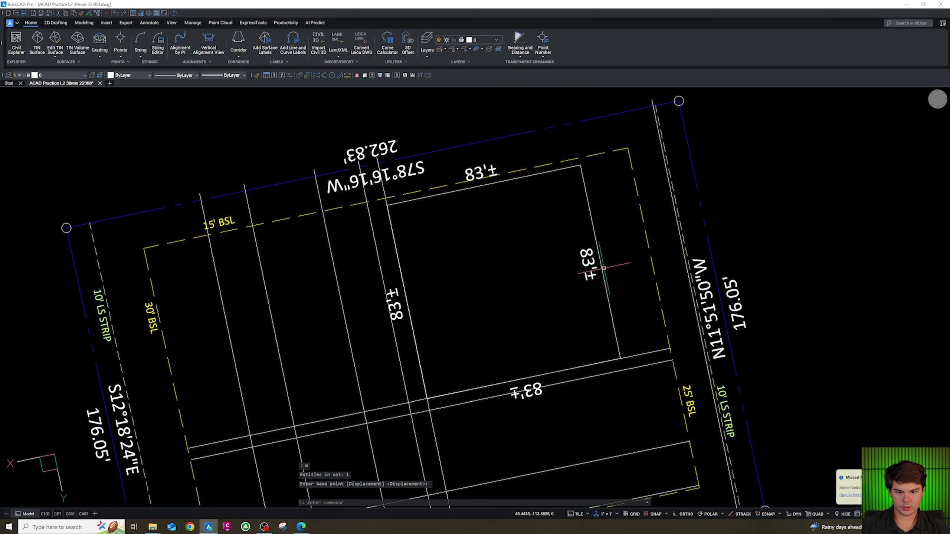
key(Escape)
Step: Move the length label from above the square's upper side to just inside its lower side
click(478, 169)
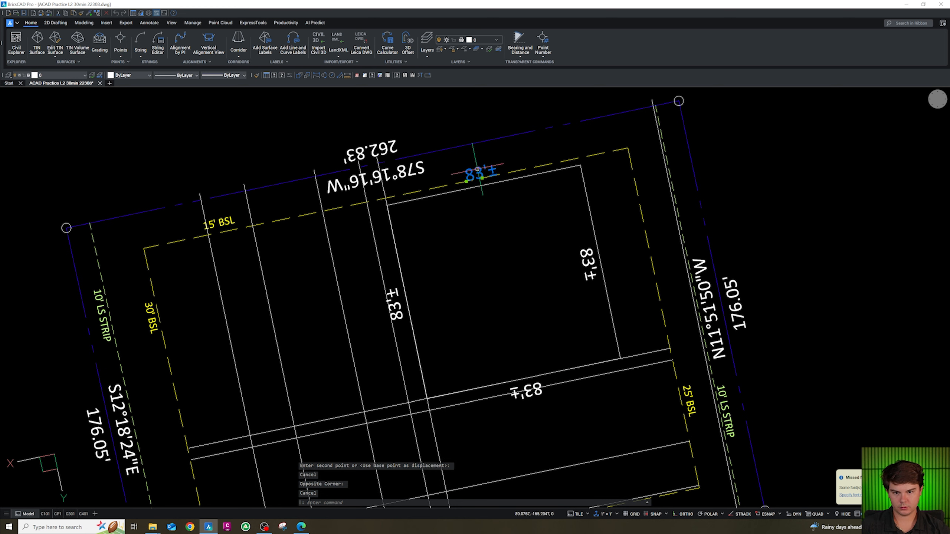
text(m)
key(Return)
click(508, 212)
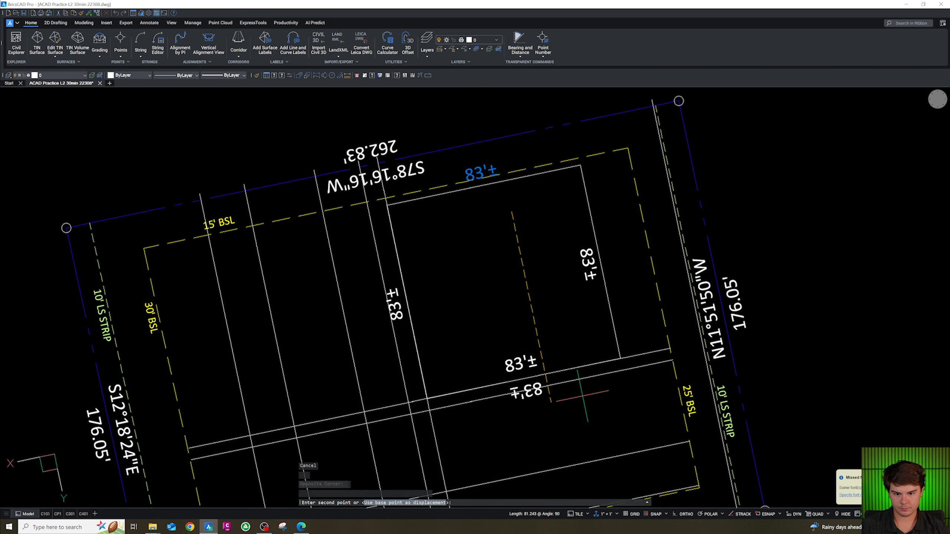
click(526, 364)
key(Escape)
text(sc)
key(Return)
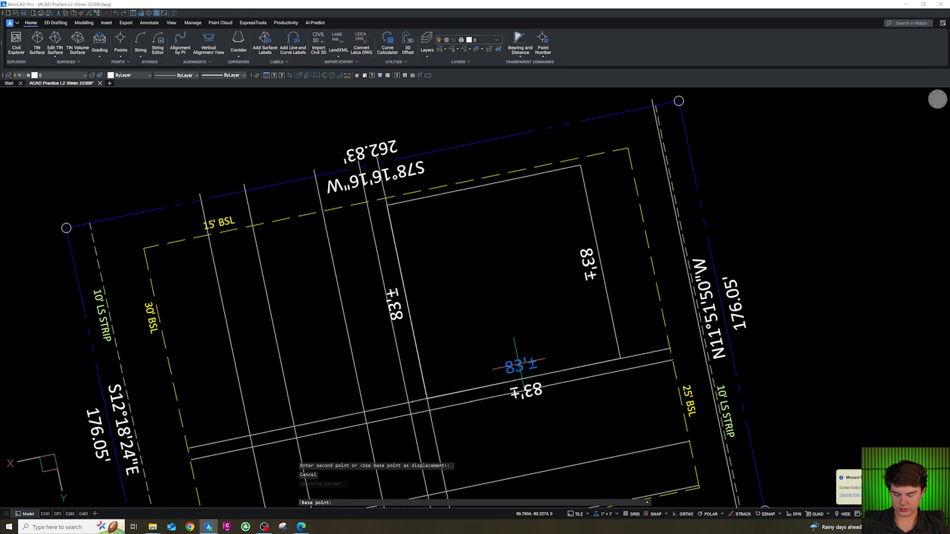
click(526, 371)
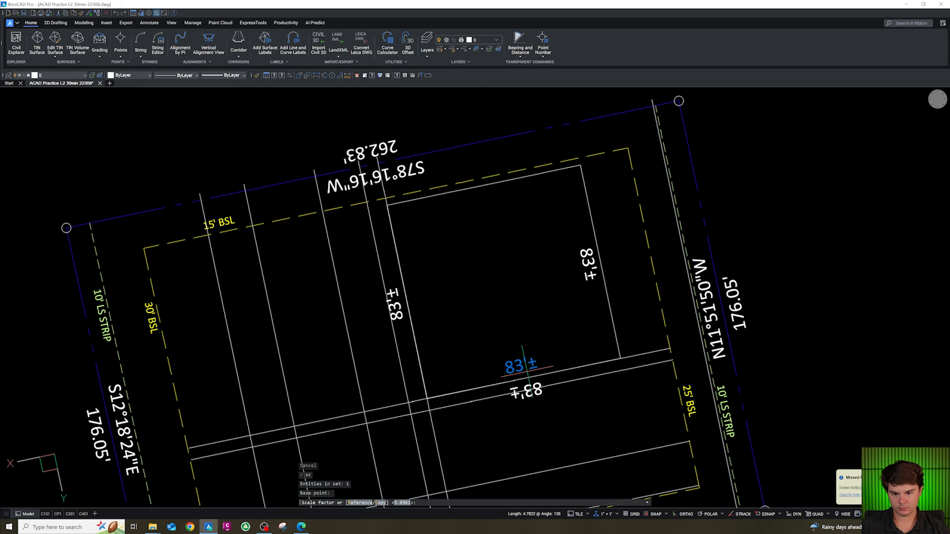
key(Escape)
Step: Put the 83'± label inside the square's lower side on the CS-ANN1-BLDG layer
scroll(519, 365, up, 3)
click(532, 376)
click(509, 362)
click(71, 75)
scroll(56, 150, down, 3)
scroll(49, 146, up, 6)
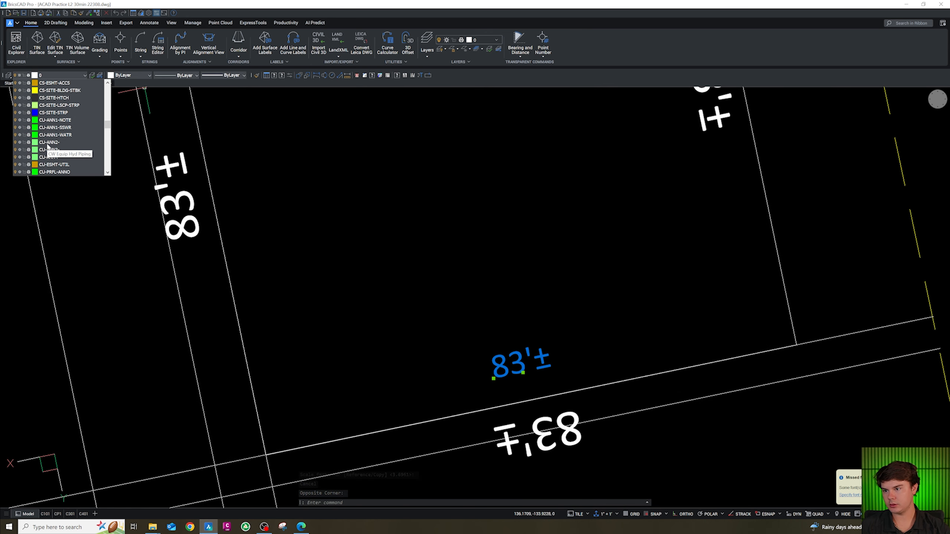
scroll(81, 158, up, 1)
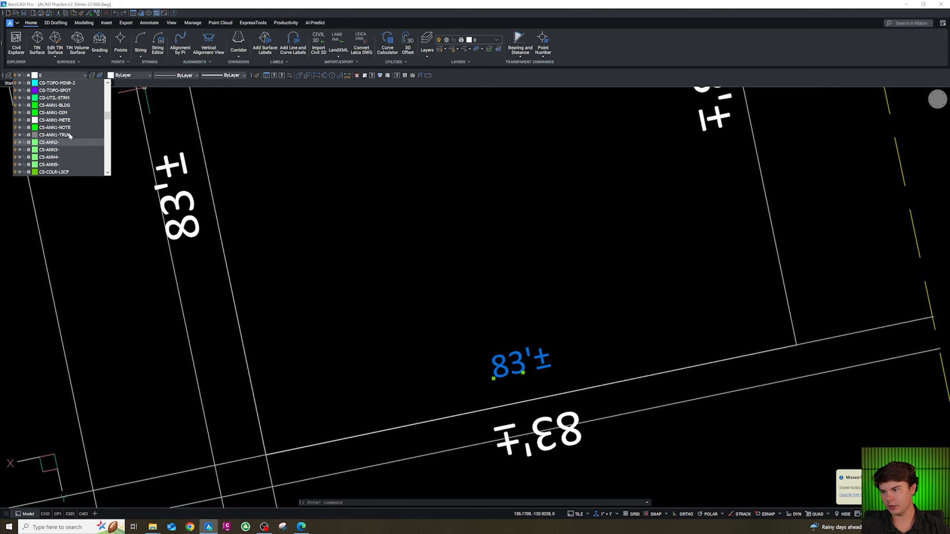
click(71, 106)
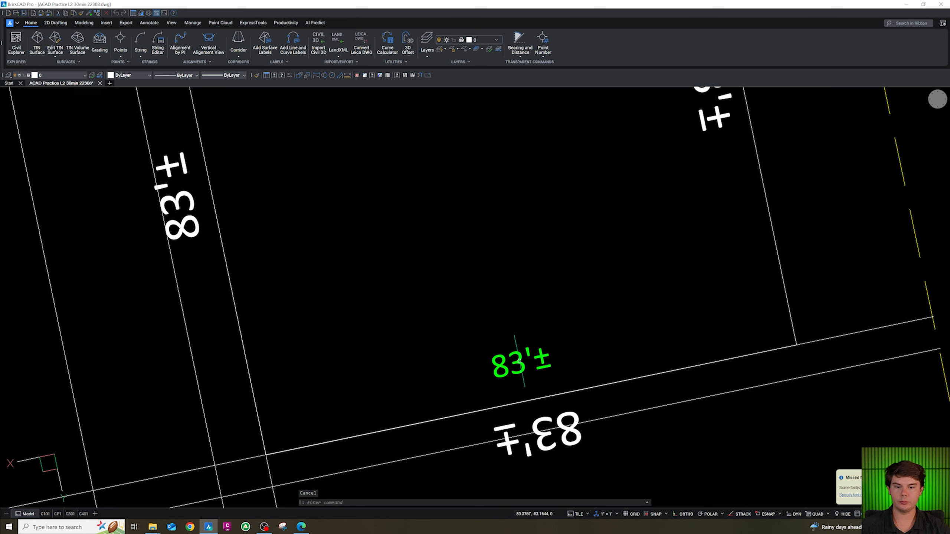
scroll(525, 398, up, 3)
text(c)
key(Return)
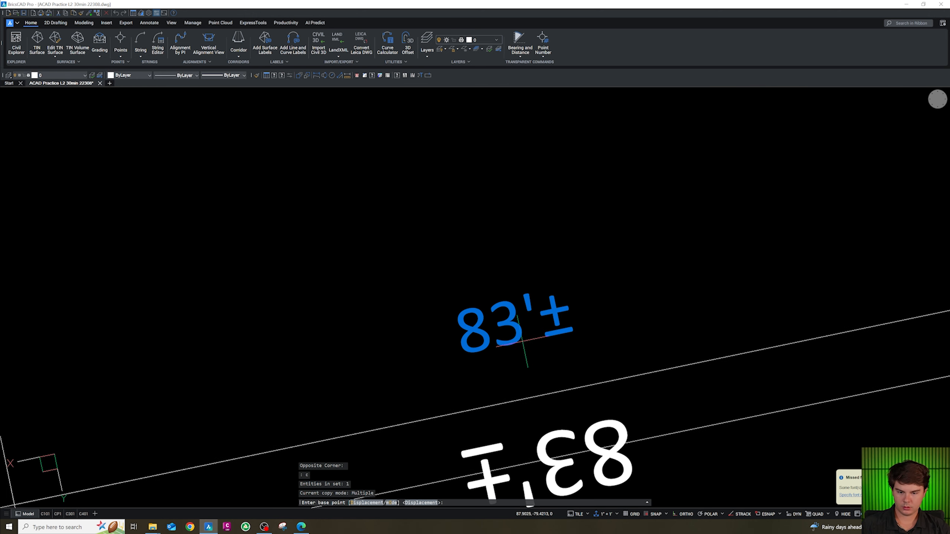
key(Escape)
key(Escape)
Step: Offset the square outline by 1 toward its inside
scroll(521, 342, down, 5)
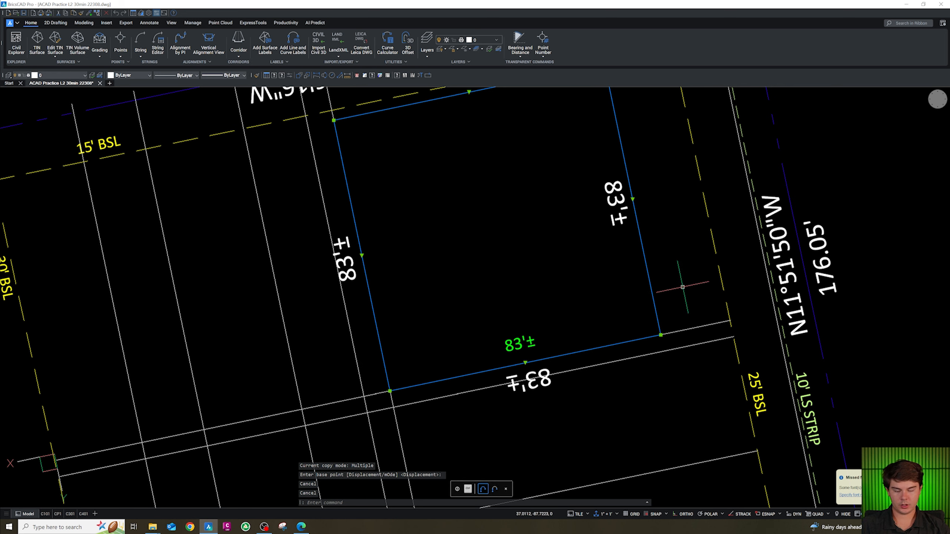
text(o)
key(Return)
text(1)
key(Return)
click(622, 285)
key(Escape)
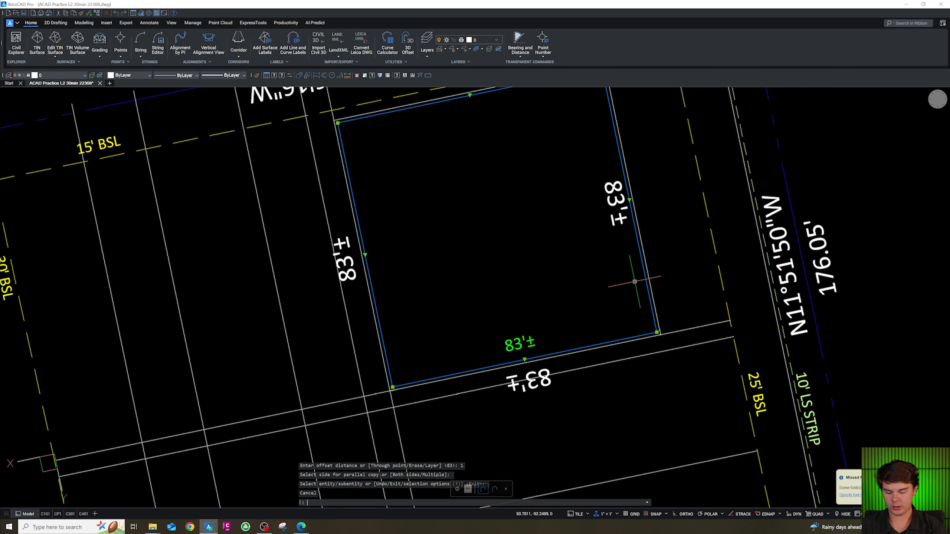
Step: Set the inner square's polyline width to 1.5
text(pw)
key(Return)
text(1.5)
key(Return)
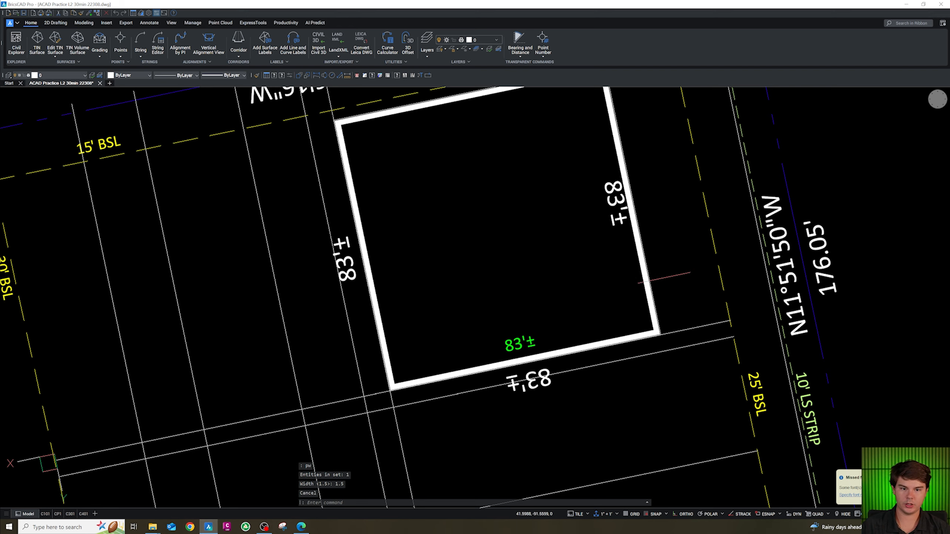
Step: Put the inner and outer square outlines on the CA-SITE-BLDG layer
scroll(668, 276, up, 2)
click(434, 219)
click(60, 76)
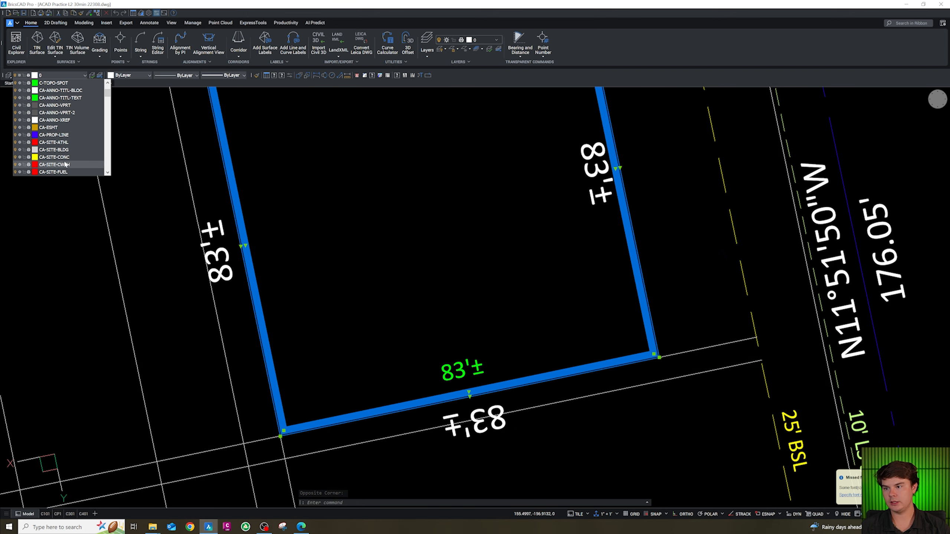
click(64, 151)
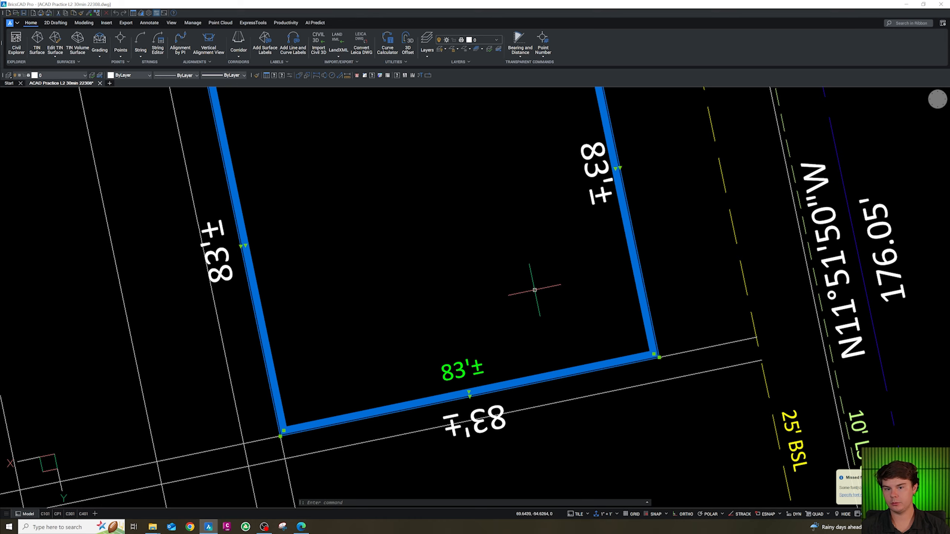
key(Escape)
key(Escape)
key(Escape)
Step: Delete the three white 83'± labels around the building, keeping the green one
scroll(678, 318, up, 3)
scroll(619, 324, down, 3)
scroll(615, 307, up, 3)
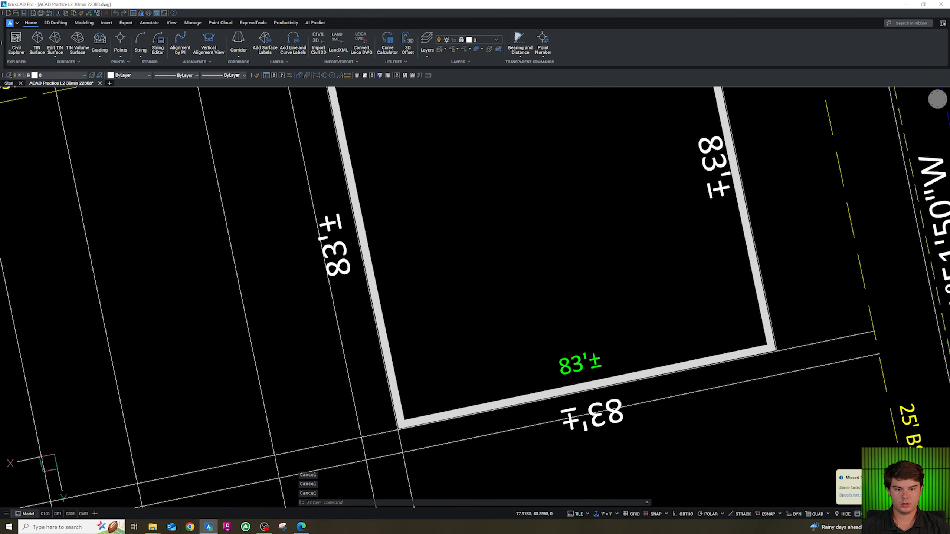
click(693, 213)
click(611, 400)
key(Delete)
scroll(611, 400, down, 3)
scroll(515, 354, up, 3)
click(515, 354)
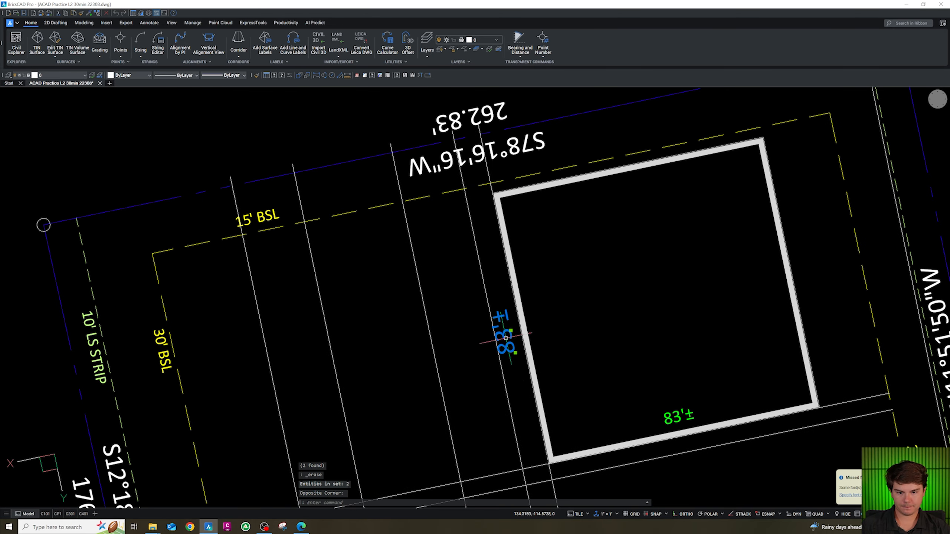
key(Delete)
scroll(758, 451, up, 3)
scroll(600, 294, down, 4)
key(Escape)
scroll(601, 311, up, 3)
key(Escape)
key(Escape)
scroll(592, 310, down, 3)
key(Escape)
scroll(684, 285, up, 1)
scroll(684, 284, up, 2)
Step: Draw a polyline along the building's side facing the 25' BSL, snapping from its upper corner endpoint to its lower corner endpoint
text(pl)
key(Return)
scroll(651, 262, down, 3)
scroll(636, 169, up, 4)
shift+right_click(621, 226)
key(e)
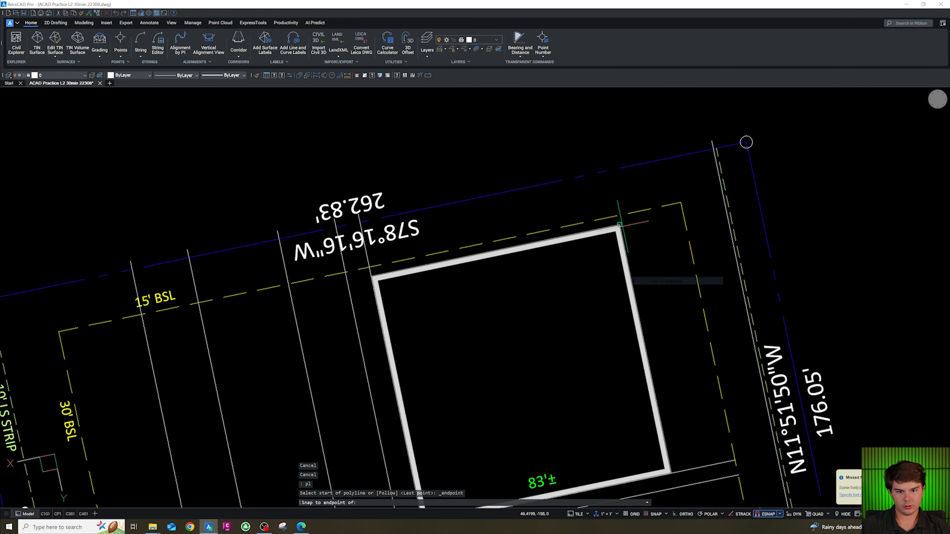
click(620, 226)
scroll(632, 260, down, 3)
scroll(649, 349, up, 1)
shift+right_click(650, 349)
key(e)
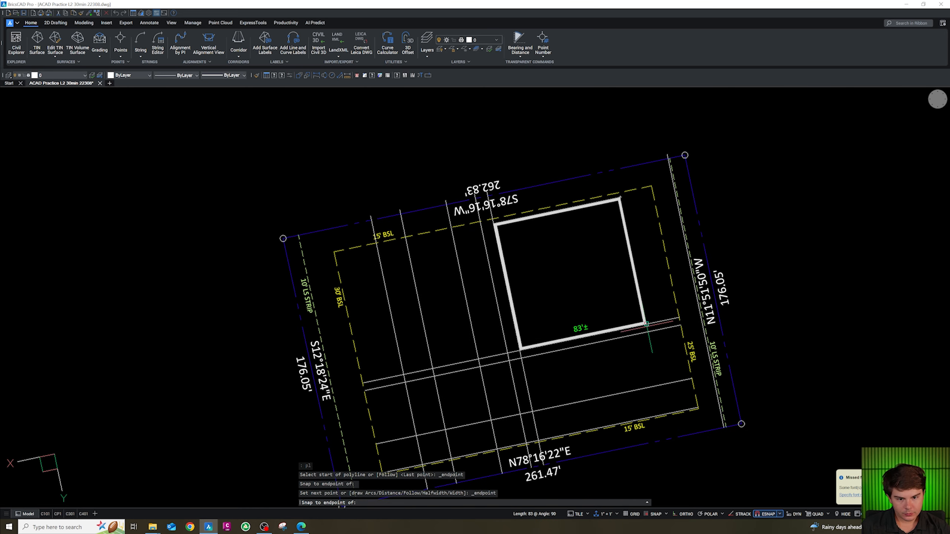
click(646, 324)
right_click(647, 325)
key(Escape)
key(Escape)
Step: Offset the polyline on the building's side by 5 toward the 25' BSL
text(o)
key(Return)
text(5)
key(Return)
click(642, 300)
click(648, 272)
key(Escape)
Step: Offset the line beside the building by 30 toward the landscape strip along the 176.05' property line
text(o)
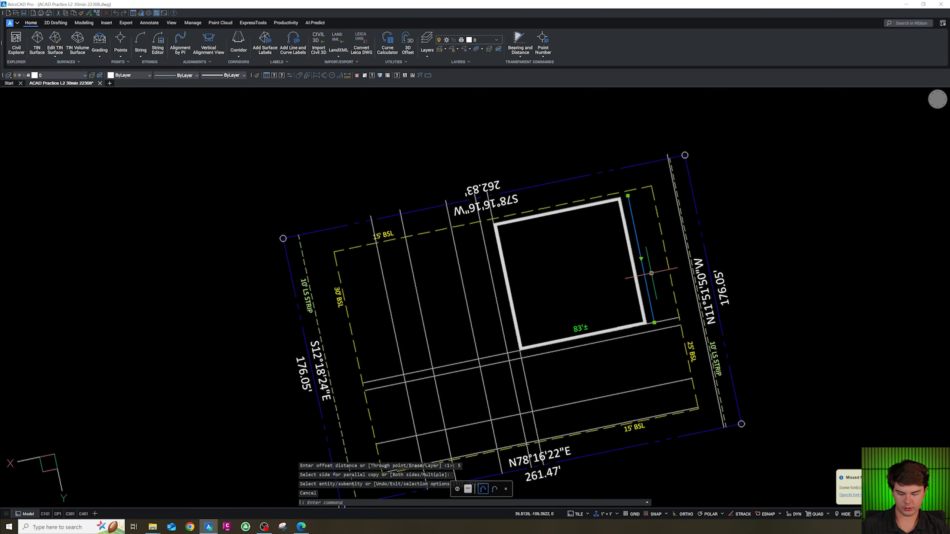
key(Return)
text(30)
key(Return)
click(651, 273)
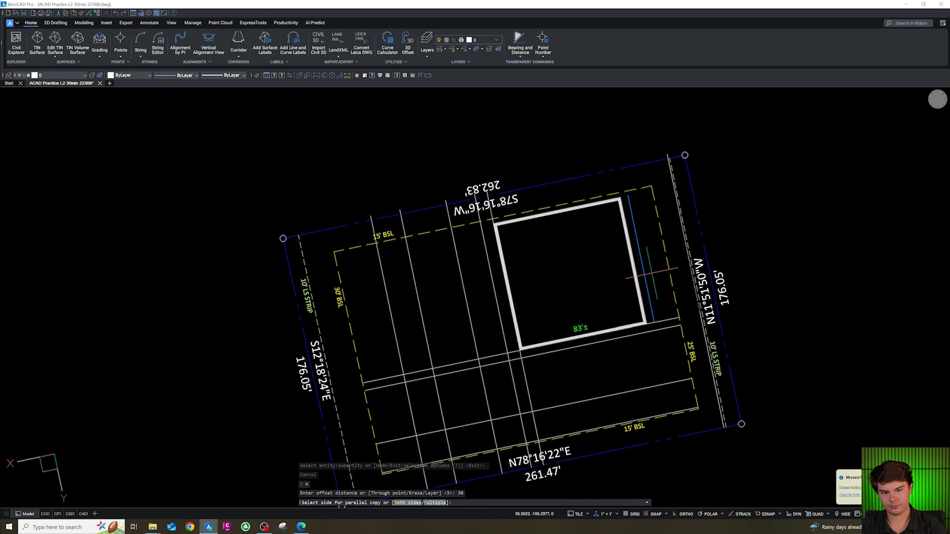
click(679, 244)
key(Escape)
scroll(683, 247, up, 3)
scroll(677, 263, down, 3)
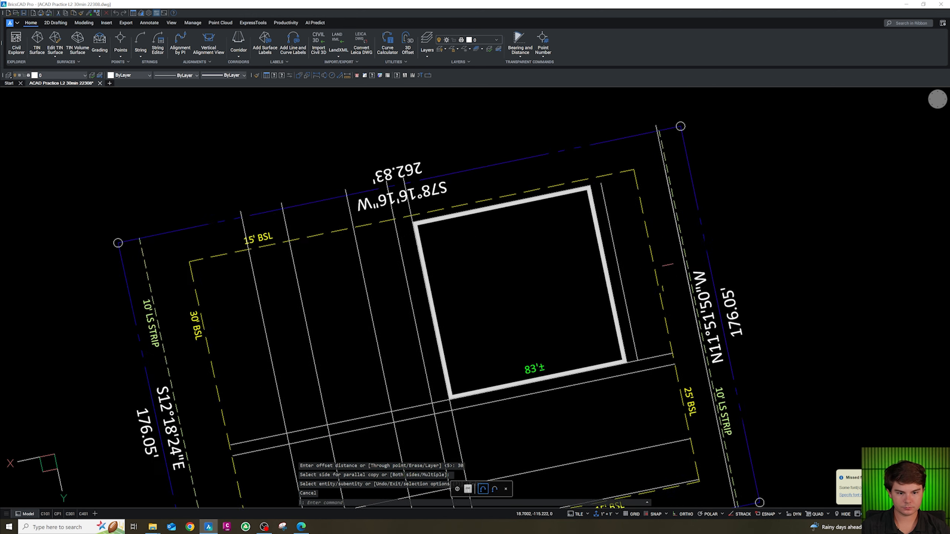
key(Escape)
scroll(664, 198, up, 4)
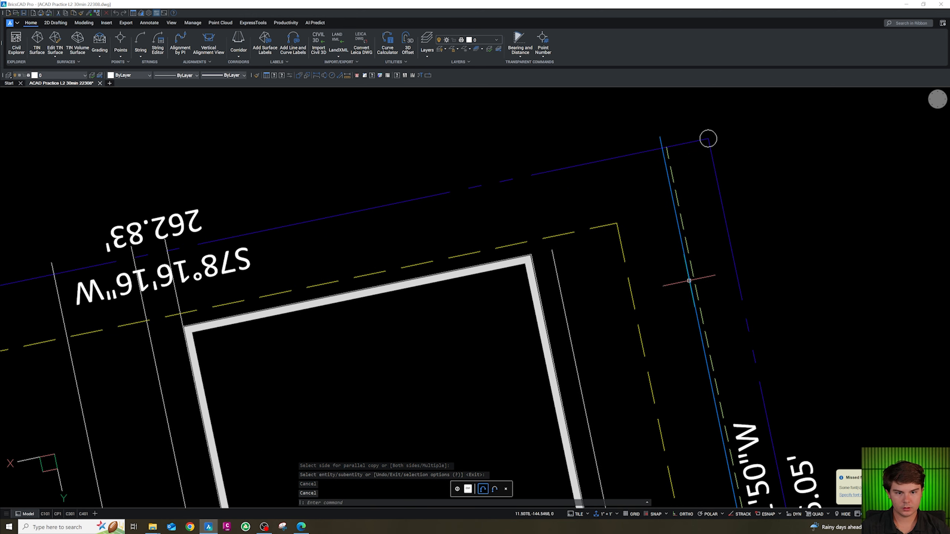
Step: Delete the shorter offset line beside the landscape strip along the N11°51'50"W property line
click(702, 309)
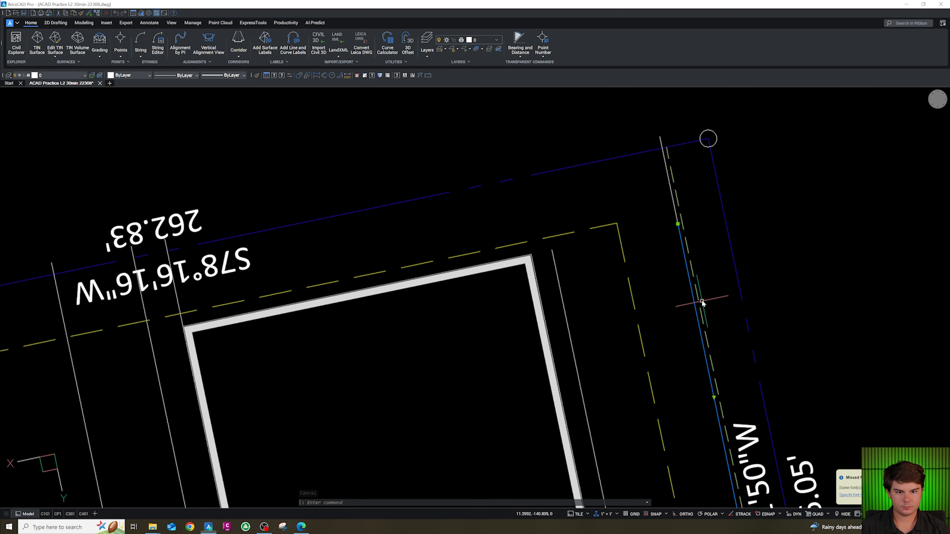
key(Delete)
scroll(632, 275, down, 3)
key(Escape)
key(Escape)
scroll(597, 286, up, 3)
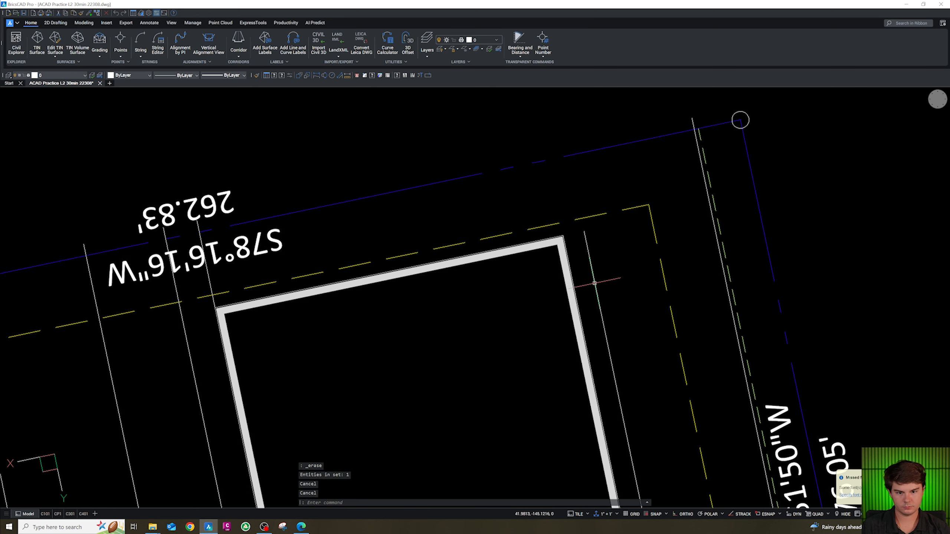
Step: Delete the source polyline on the building's side facing the 25' BSL, keeping its 5-unit offset copy
click(569, 270)
click(597, 282)
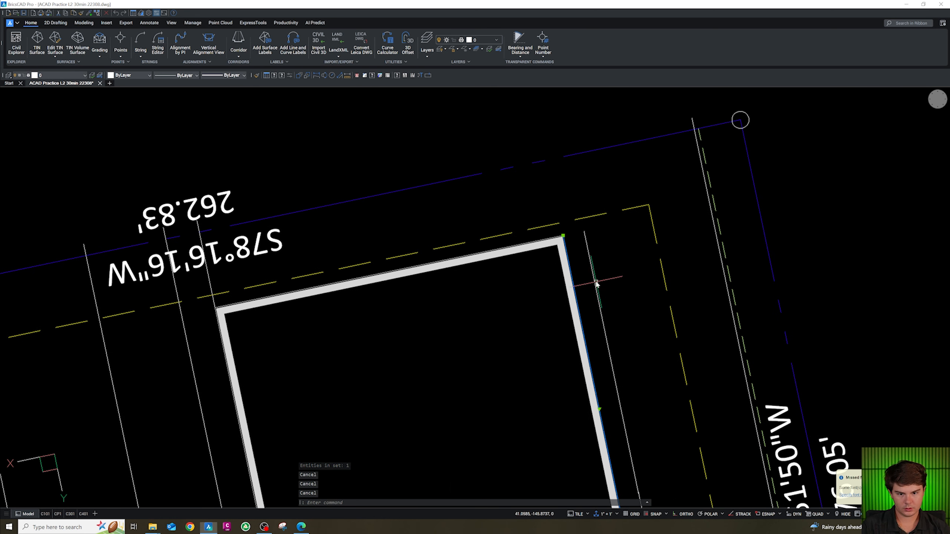
key(Delete)
scroll(578, 268, down, 4)
key(Escape)
key(Escape)
key(Escape)
scroll(588, 295, down, 3)
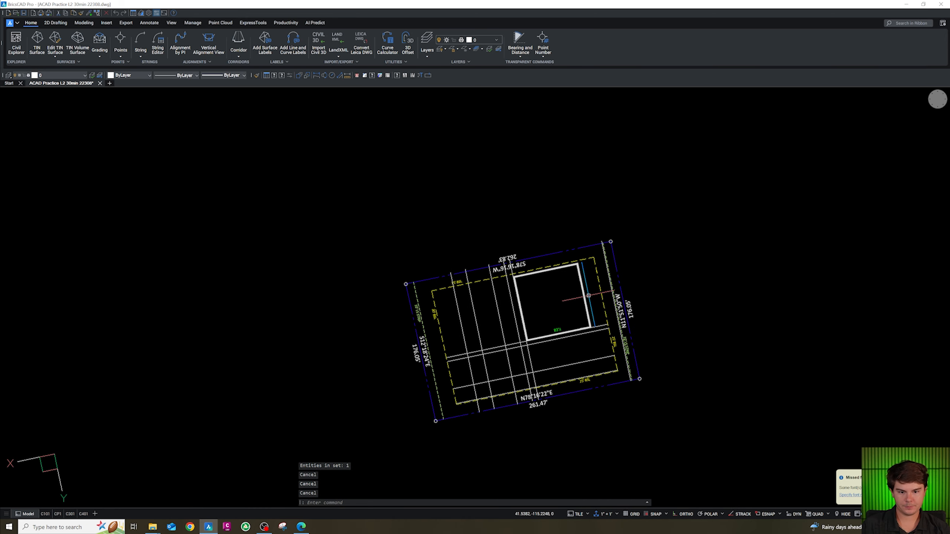
Step: Draw a straight construction polyline outside the 261.47' property line, roughly parallel to it
scroll(618, 376, up, 4)
scroll(445, 346, down, 3)
key(Escape)
scroll(315, 399, up, 4)
key(Escape)
scroll(381, 374, down, 8)
text(pl)
key(Return)
click(380, 397)
click(474, 389)
key(Escape)
scroll(378, 380, up, 4)
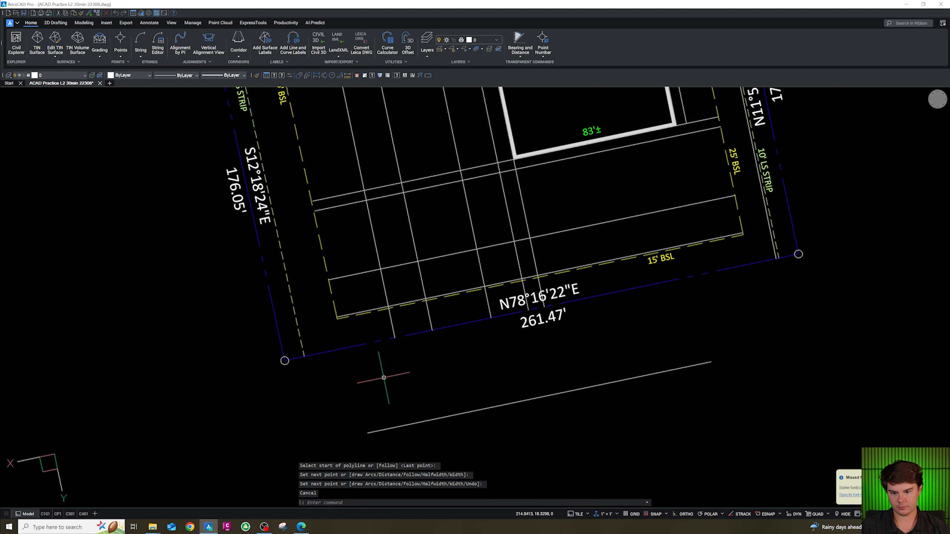
Step: Extend the second and third long lines from the 30' BSL past the 261.47' property line to the construction polyline
text(ex)
key(Return)
click(430, 316)
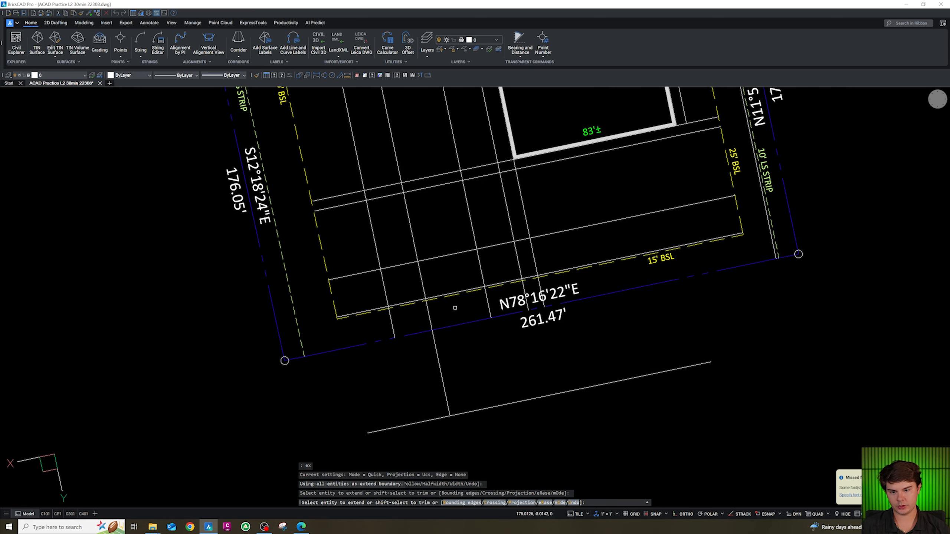
click(486, 302)
key(Escape)
Step: Delete the construction polyline outside the 261.47' property line
click(582, 421)
click(572, 374)
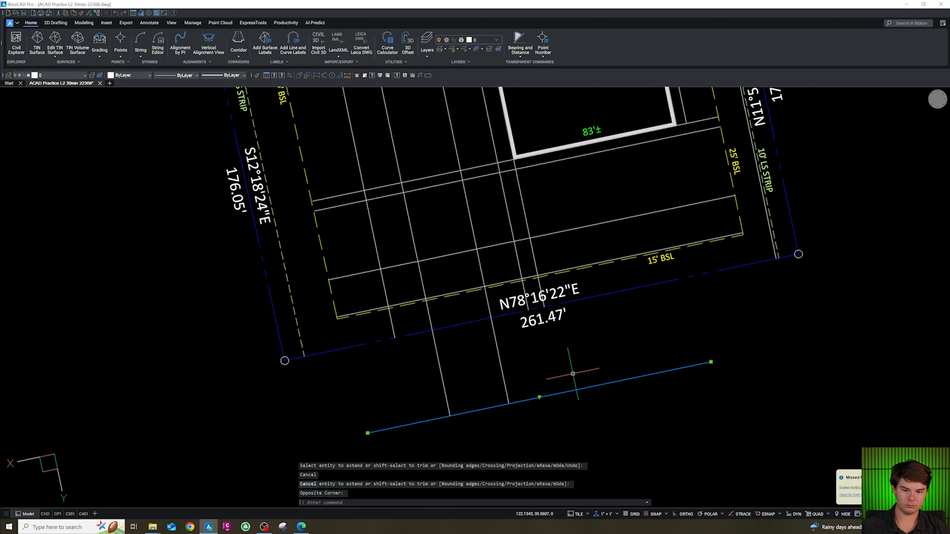
key(Delete)
scroll(550, 359, down, 3)
scroll(474, 335, up, 4)
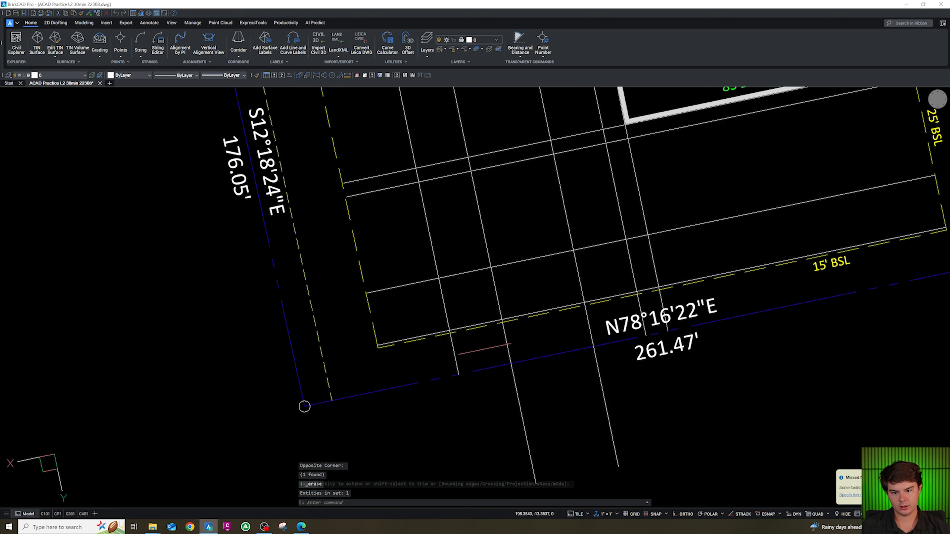
Step: Break the extended line nearer the 30' BSL at a point between the closely spaced pair and the next crossing line
scroll(509, 374, down, 4)
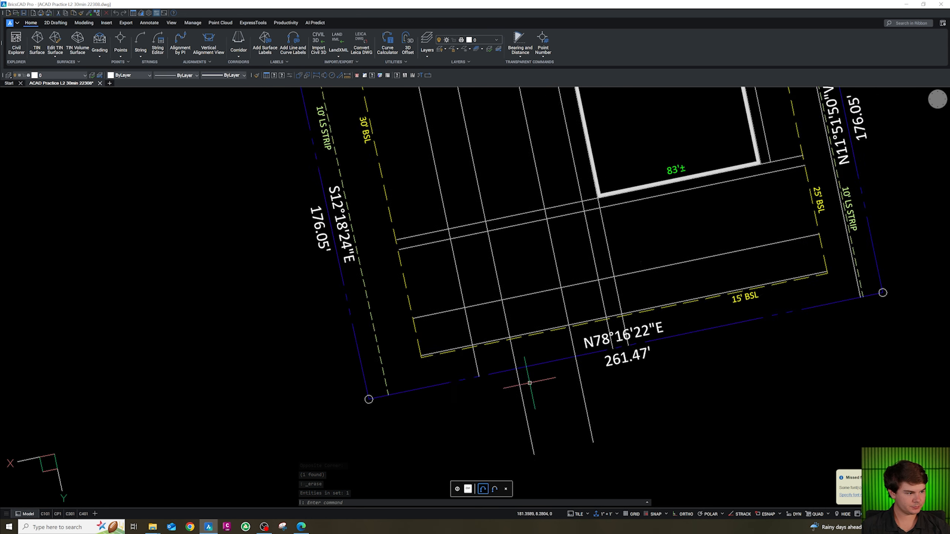
scroll(565, 326, up, 5)
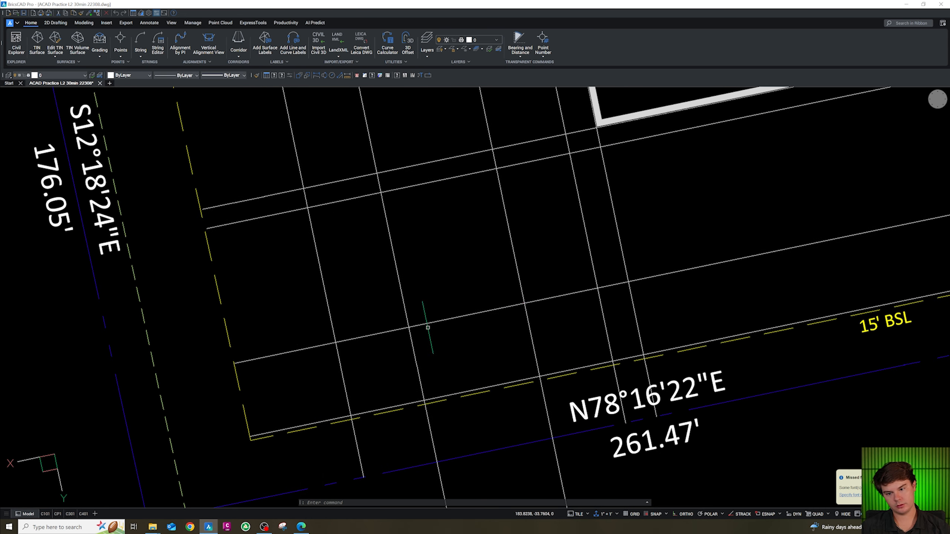
scroll(398, 343, down, 3)
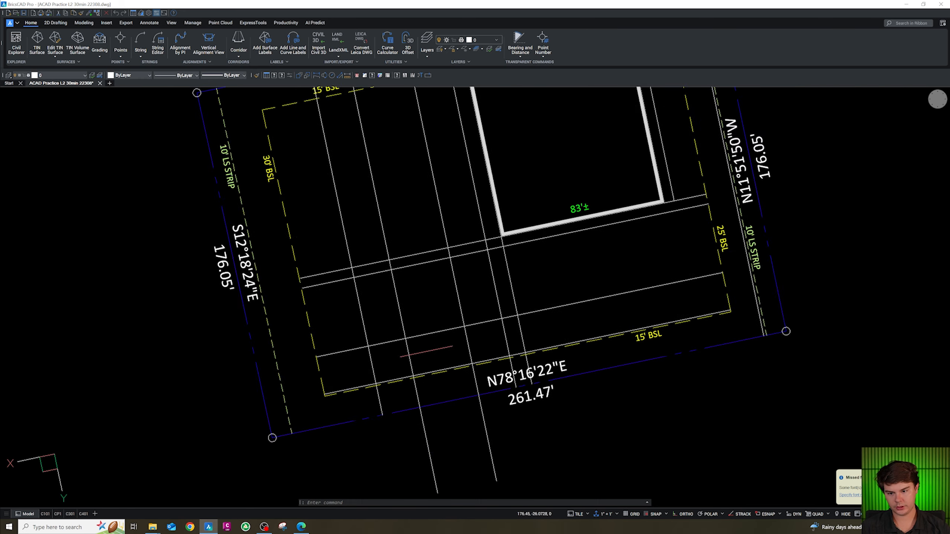
scroll(364, 355, up, 3)
key(Escape)
key(Escape)
text(f)
key(Escape)
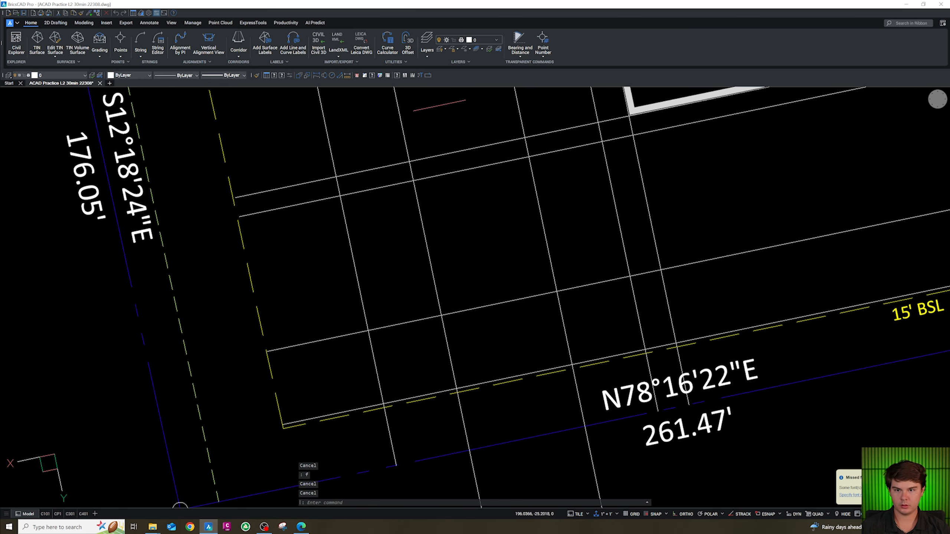
click(429, 76)
click(422, 225)
key(space)
Step: Fillet the broken line's lower piece with the crossing line just inside the 15' BSL, using radius 5
text(f)
key(Return)
text(r)
key(Return)
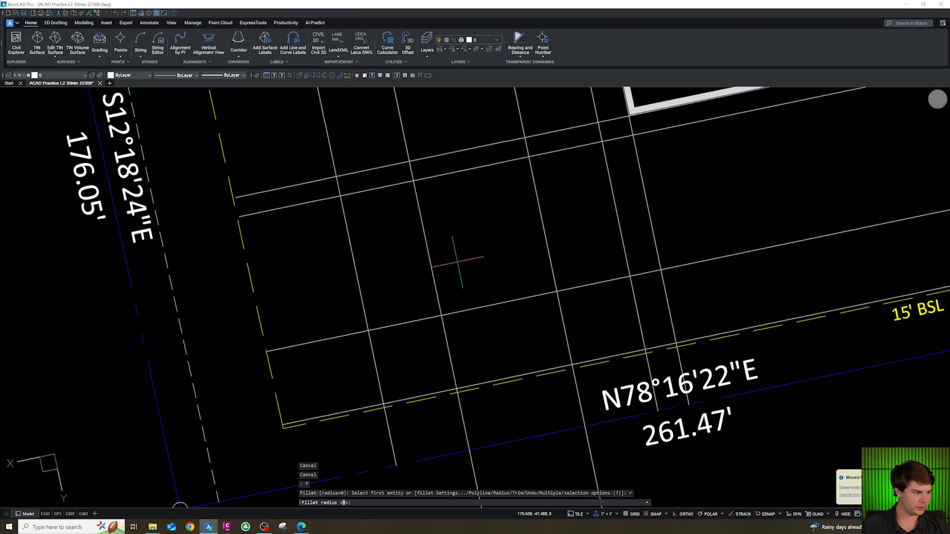
text(5)
key(Return)
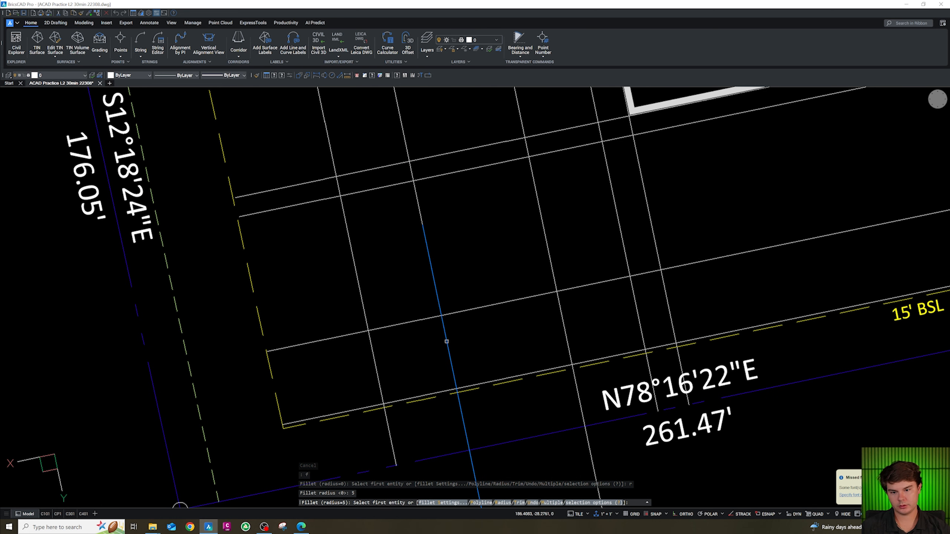
click(446, 342)
click(412, 322)
scroll(412, 322, down, 5)
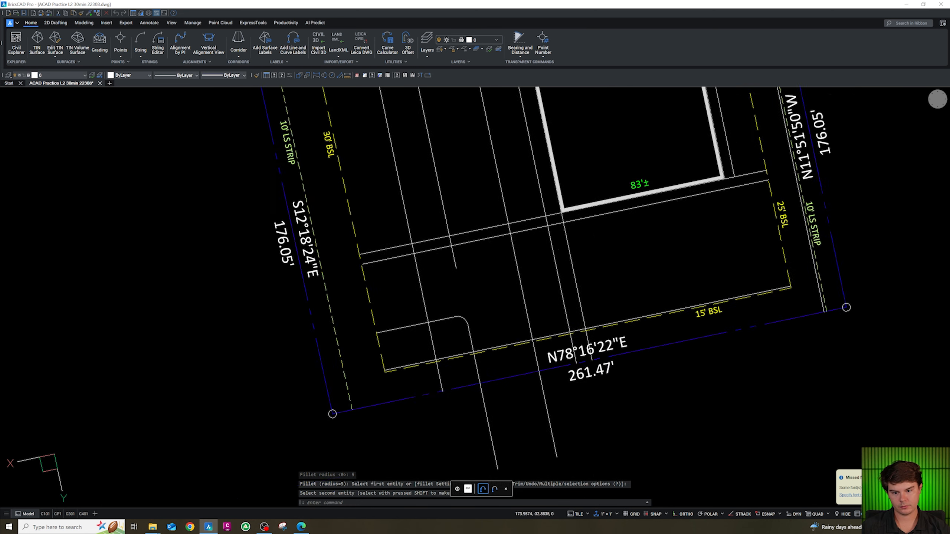
Step: Join the filleted line and the long line nearest the 30' BSL into a sharp corner using a radius 0 fillet
scroll(475, 327, up, 5)
key(Escape)
key(Escape)
key(Escape)
text(f)
key(Return)
text(r)
key(Return)
text(0)
key(Return)
click(467, 346)
key(Escape)
key(Escape)
key(Escape)
key(Escape)
scroll(456, 338, down, 5)
scroll(460, 300, up, 4)
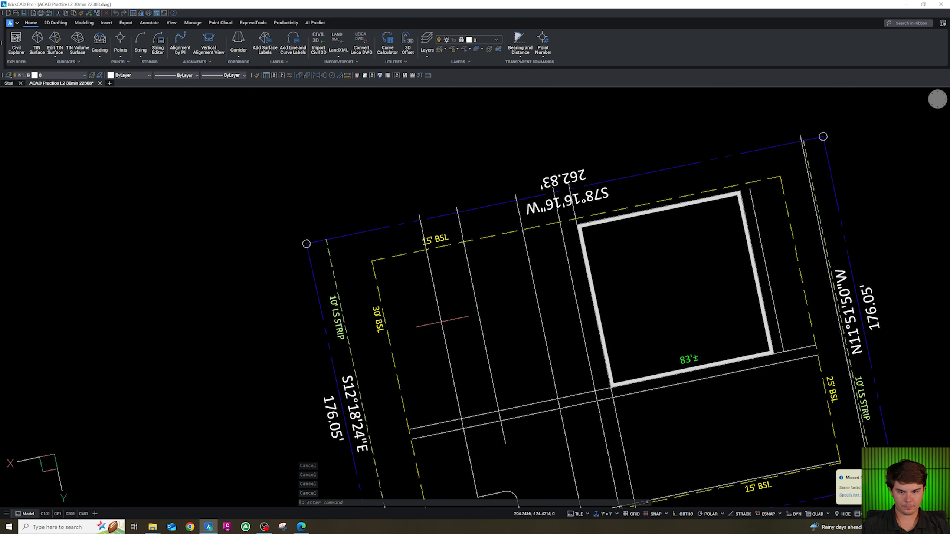
Step: Draw a 19-long polyline from the sharp corner's endpoint along the short line toward the rounded corner
scroll(442, 322, down, 2)
scroll(489, 419, up, 5)
text(pl)
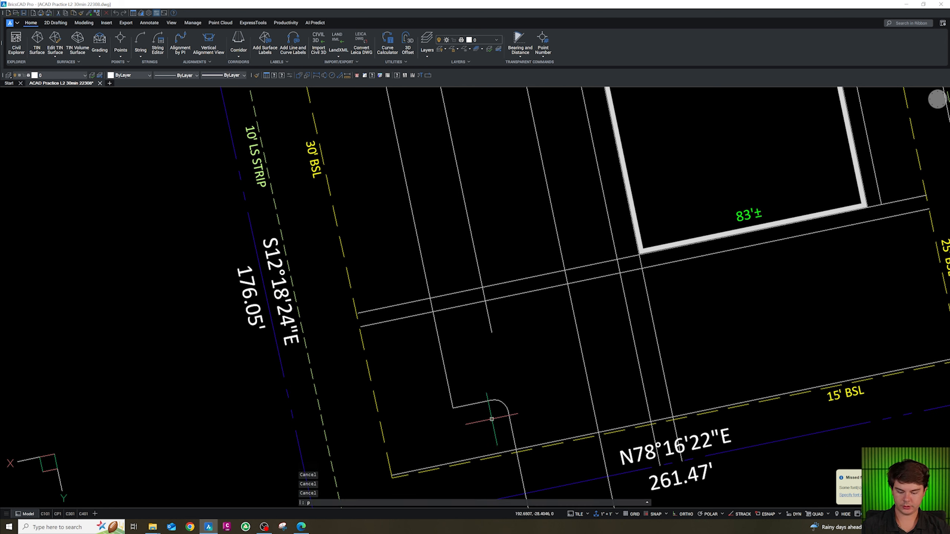
key(Return)
click(452, 408)
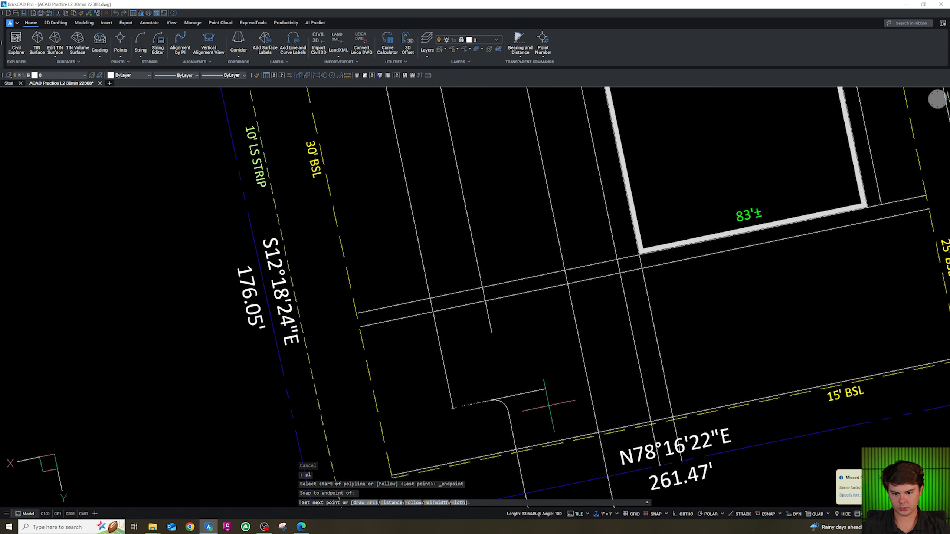
text(19)
key(Return)
key(Escape)
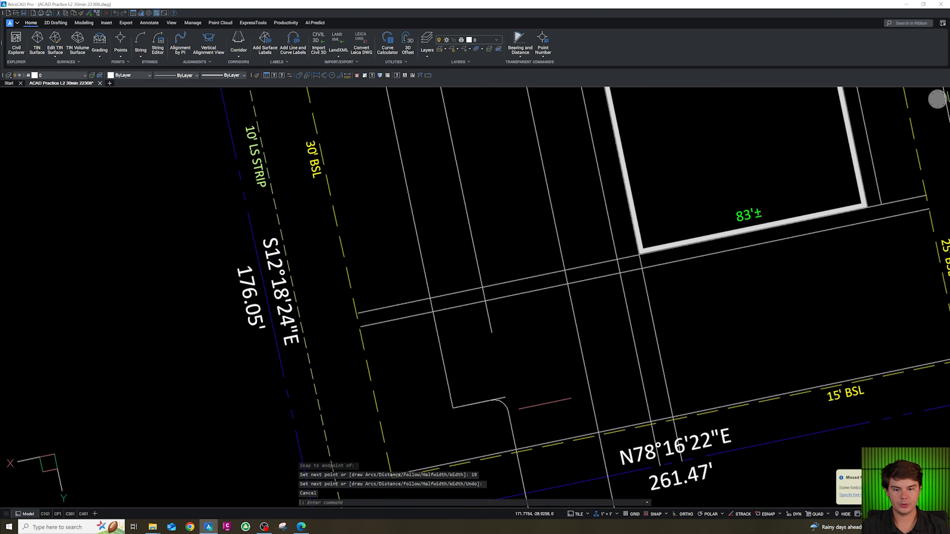
Step: Delete the leftover upper piece of the broken line
click(505, 334)
click(486, 324)
scroll(499, 381, down, 1)
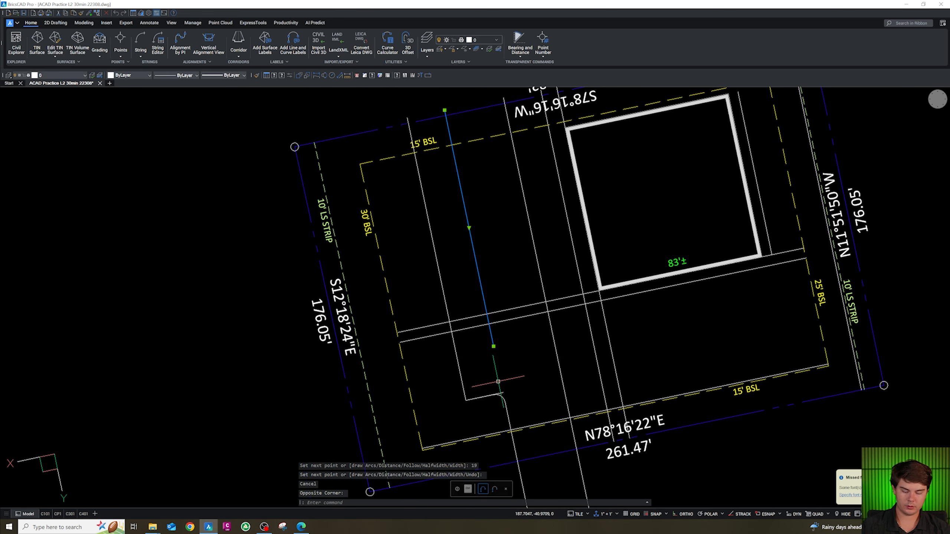
key(Delete)
scroll(499, 381, up, 2)
key(Escape)
Step: Offset the 19-long line by 9 repeatedly toward the opposite 15' BSL to lay out the row of parking stalls
click(510, 406)
text(o)
key(Return)
key(Return)
text(m)
key(Return)
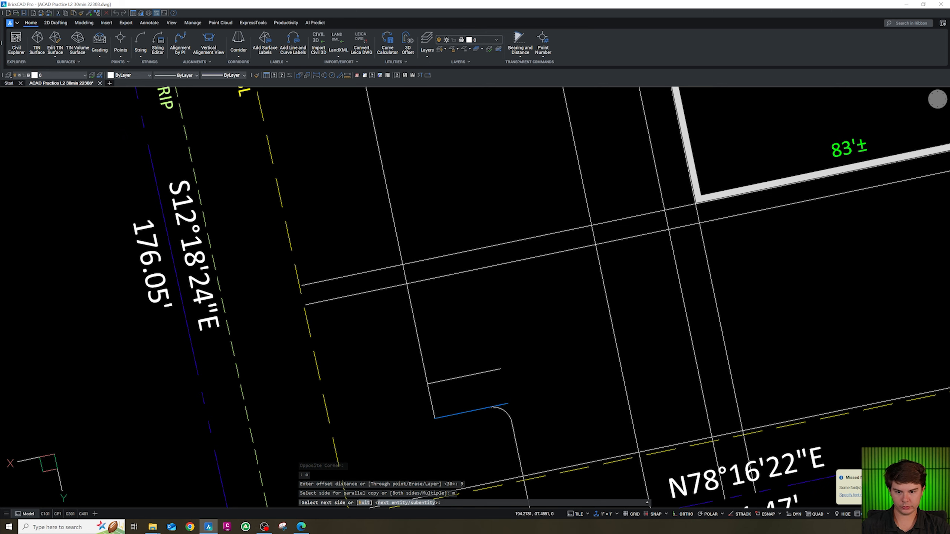
scroll(473, 403, down, 2)
click(468, 378)
click(463, 355)
click(459, 331)
click(454, 309)
click(452, 295)
click(447, 271)
click(441, 238)
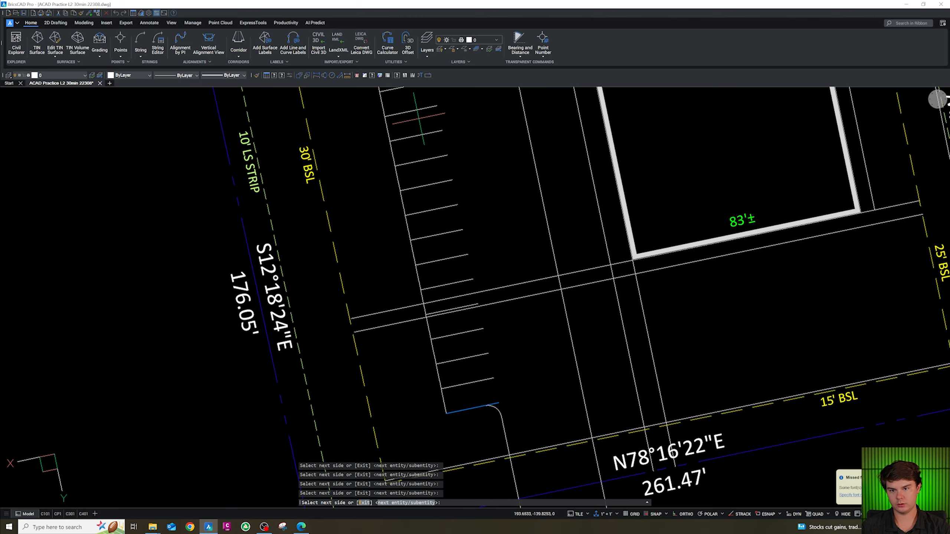
scroll(233, 203, down, 5)
scroll(233, 204, up, 5)
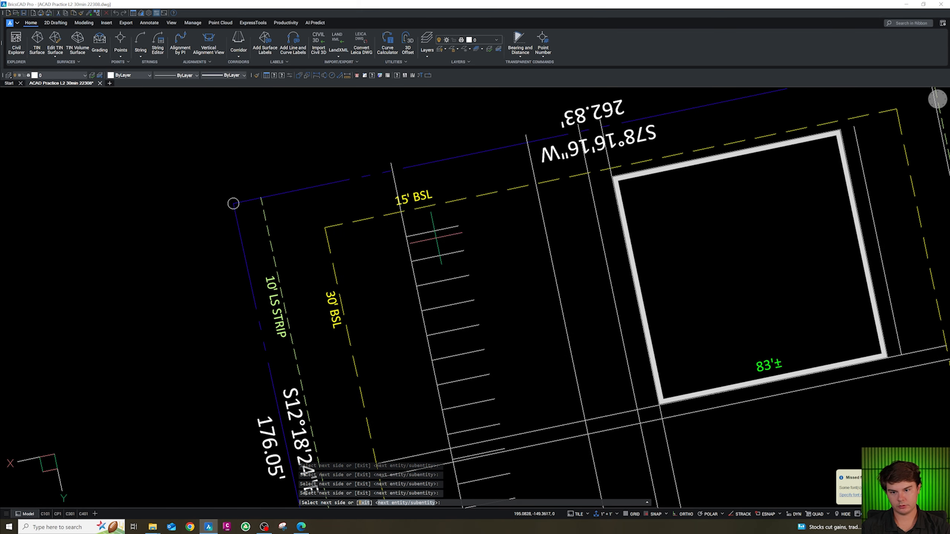
key(Escape)
key(Escape)
key(Escape)
Step: Shorten the stall row's back line so it ends at the endpoint of the last stall line
scroll(449, 262, up, 3)
scroll(430, 243, down, 4)
click(421, 231)
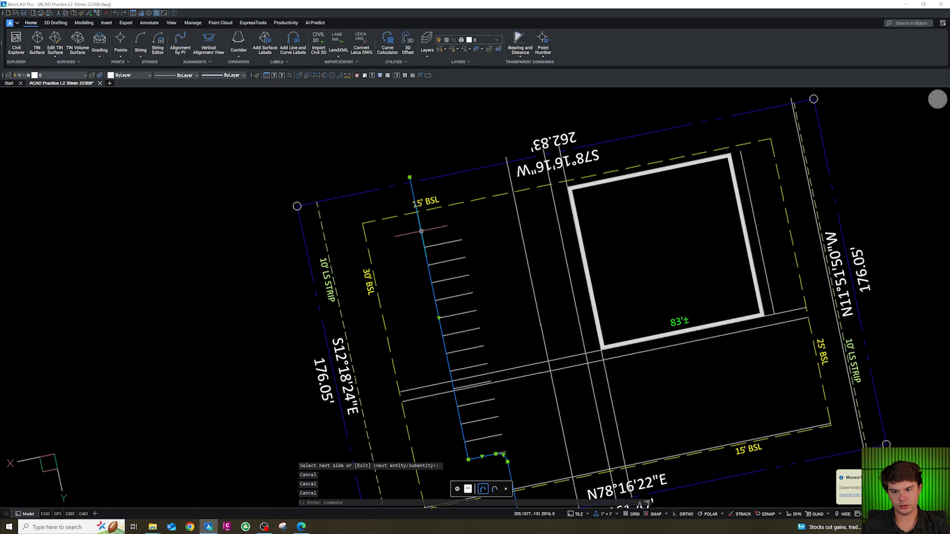
click(410, 178)
key(shift+e)
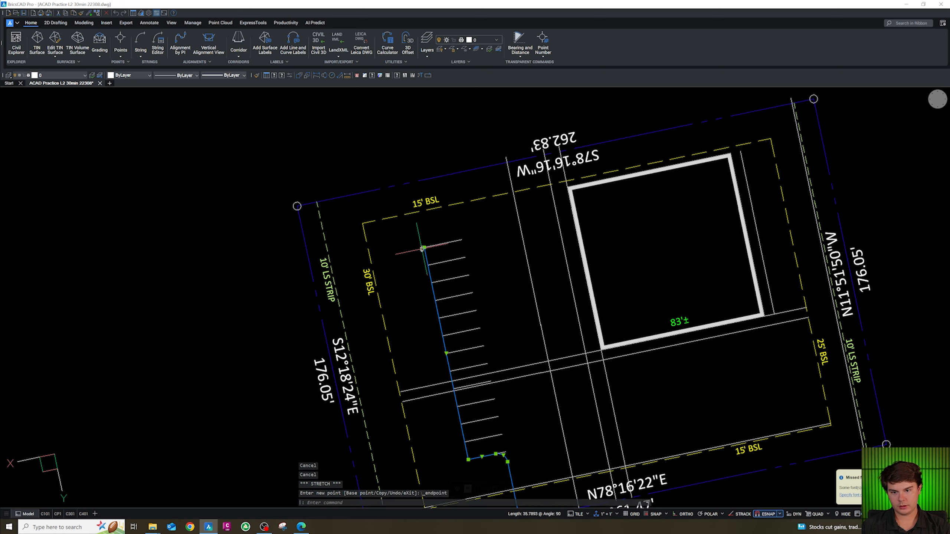
click(424, 247)
key(Escape)
Step: Trim the two closely spaced crossing lines between the stall row's back line and the extended line facing it
scroll(434, 226, down, 2)
scroll(449, 343, up, 2)
text(tr)
key(Return)
click(525, 339)
click(513, 314)
key(Escape)
Step: Delete the two leftover segments behind the stall row and the overlapping stall line at its rounded end
click(424, 355)
click(417, 328)
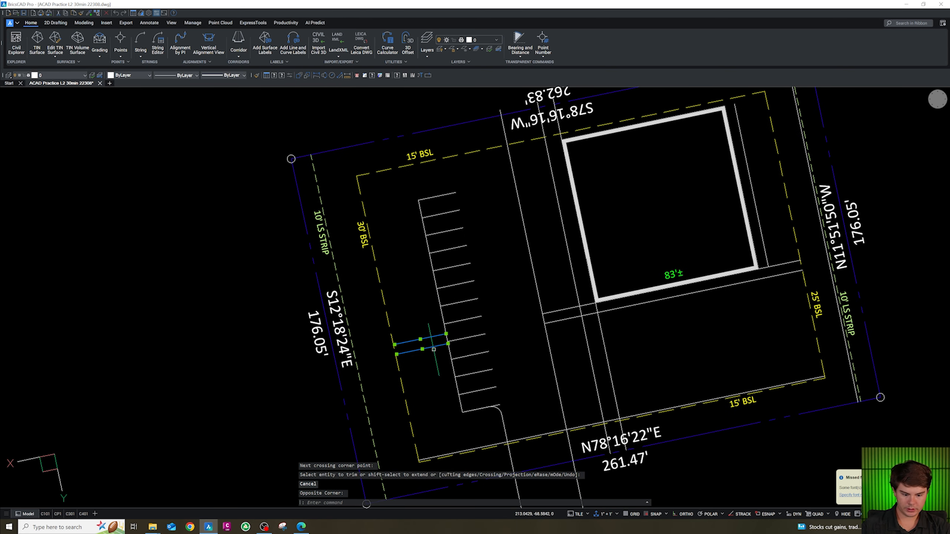
key(Delete)
scroll(434, 350, down, 2)
scroll(463, 386, up, 3)
key(Delete)
scroll(522, 404, down, 2)
Step: Count the parking stalls in the row
text(ki)
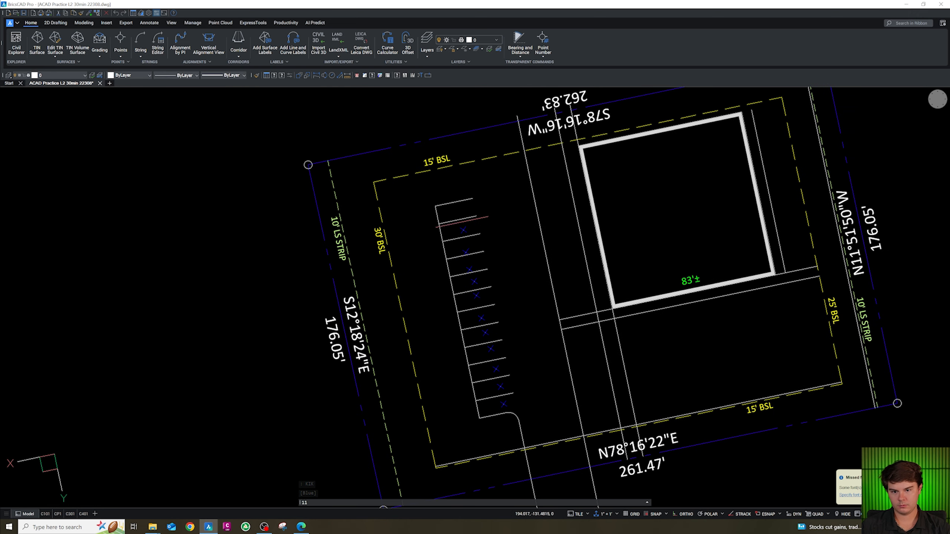
scroll(475, 281, down, 3)
scroll(475, 277, up, 3)
scroll(477, 261, down, 2)
key(Escape)
key(Escape)
key(Escape)
key(Escape)
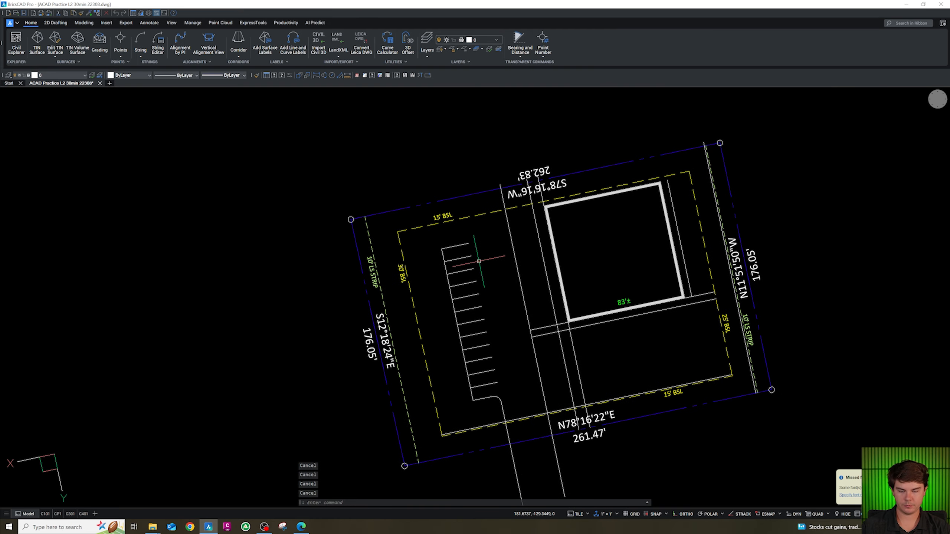
Step: Draw a polyline from the outer endpoint of the row's last stall line to the nearby 15' BSL
text(pl)
key(Return)
shift+right_click(467, 244)
click(486, 282)
click(469, 243)
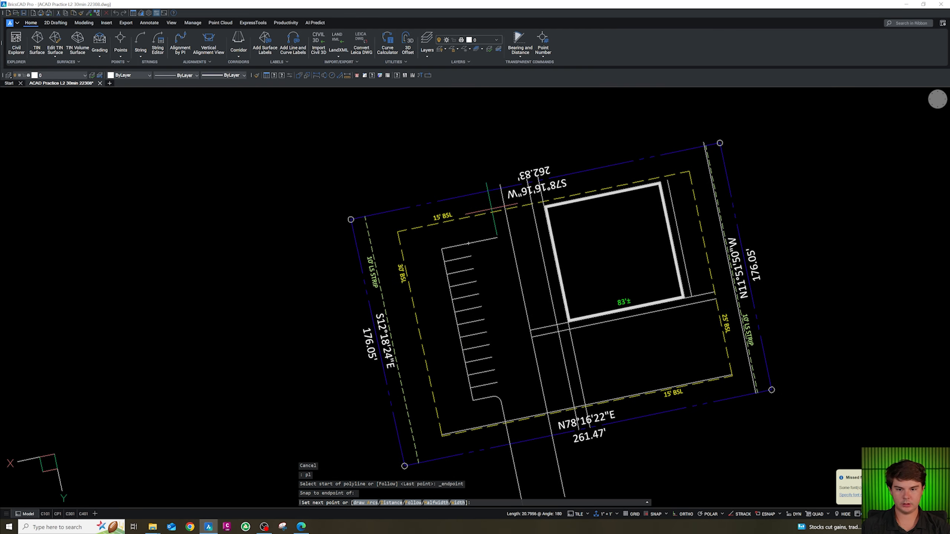
key(Escape)
Step: Fillet the last stall line and the line running to the 15' BSL with radius 5
scroll(469, 230, up, 5)
text(f)
key(Return)
text(r)
key(Return)
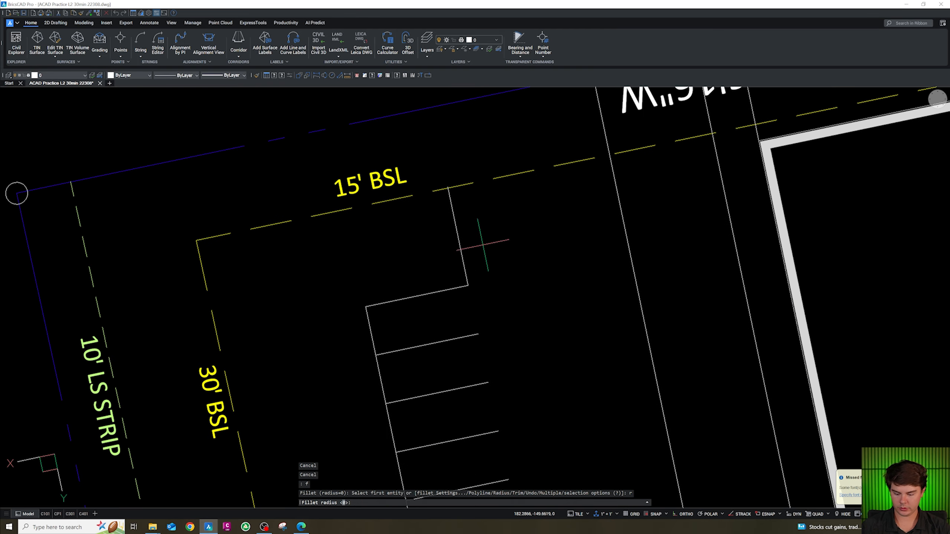
text(5)
key(Return)
click(458, 290)
click(458, 289)
click(457, 287)
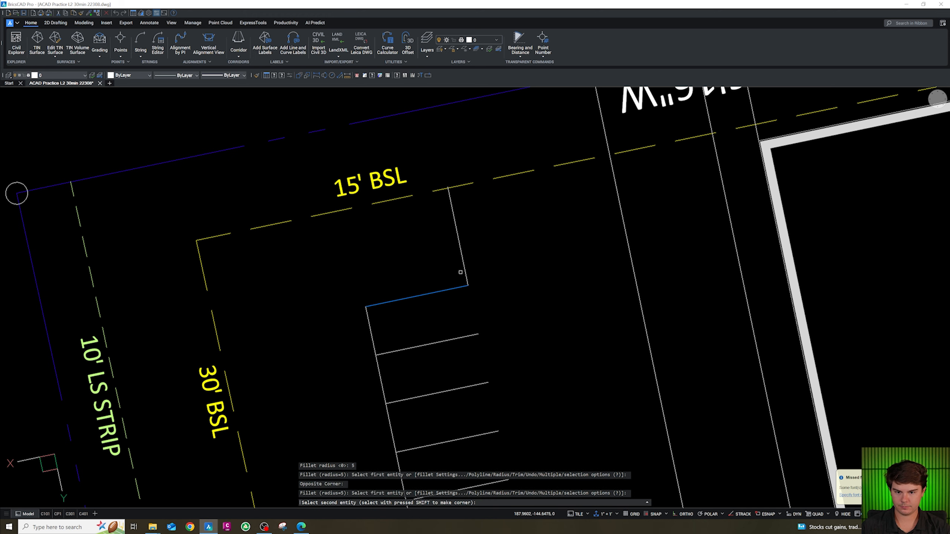
click(462, 267)
scroll(468, 223, down, 5)
key(Escape)
key(Escape)
click(477, 263)
key(Escape)
click(472, 247)
click(453, 227)
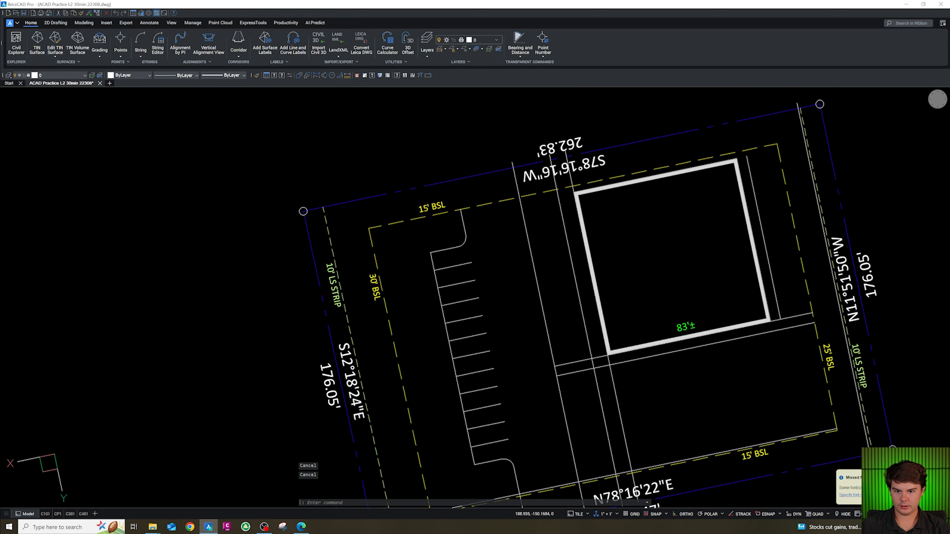
Step: Join the stall row's curb segments into one polyline and move it to the yellow site layer
click(440, 281)
click(431, 280)
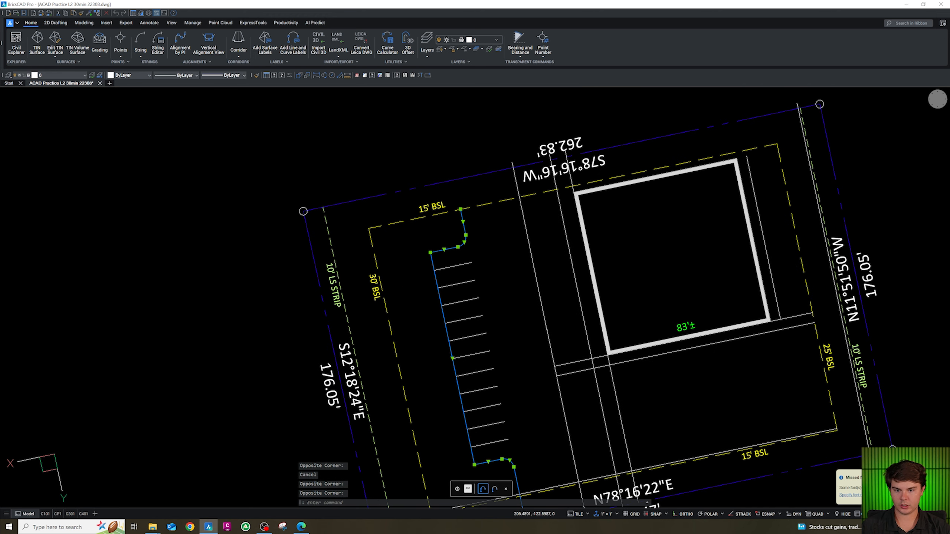
scroll(447, 321, down, 3)
text(j)
key(Return)
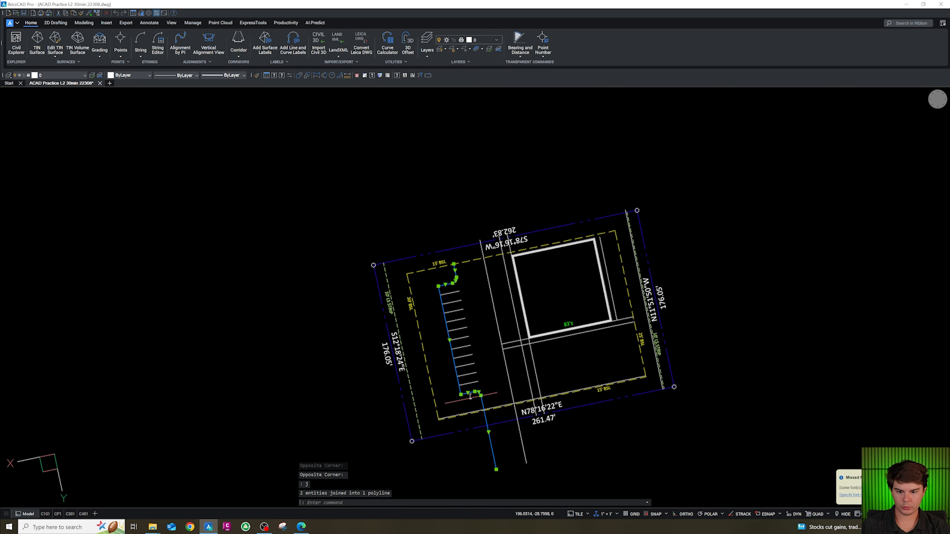
click(57, 77)
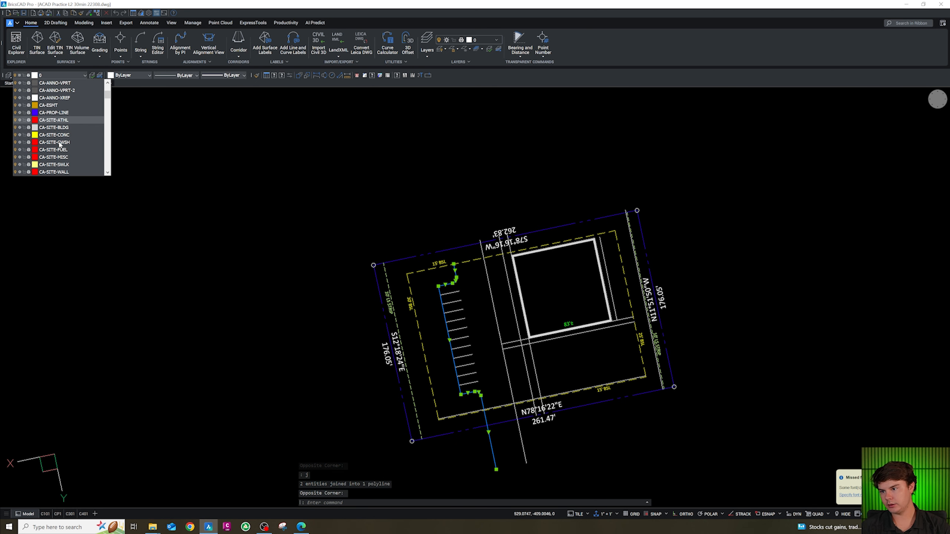
key(Escape)
scroll(422, 336, up, 3)
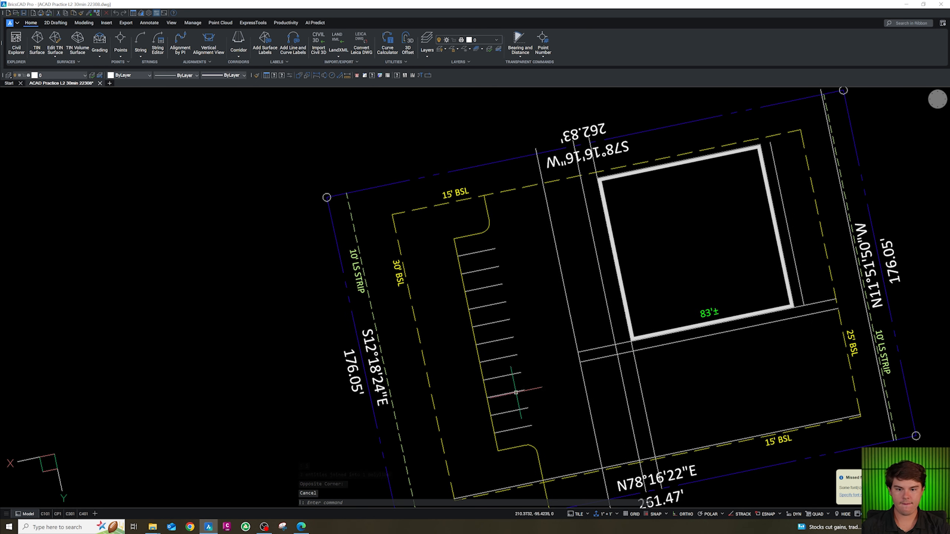
Step: Move all the stall lines of the row along the 30' BSL to the CS-SITE-STRP layer
click(526, 437)
click(500, 294)
click(498, 294)
click(478, 233)
click(495, 248)
key(Escape)
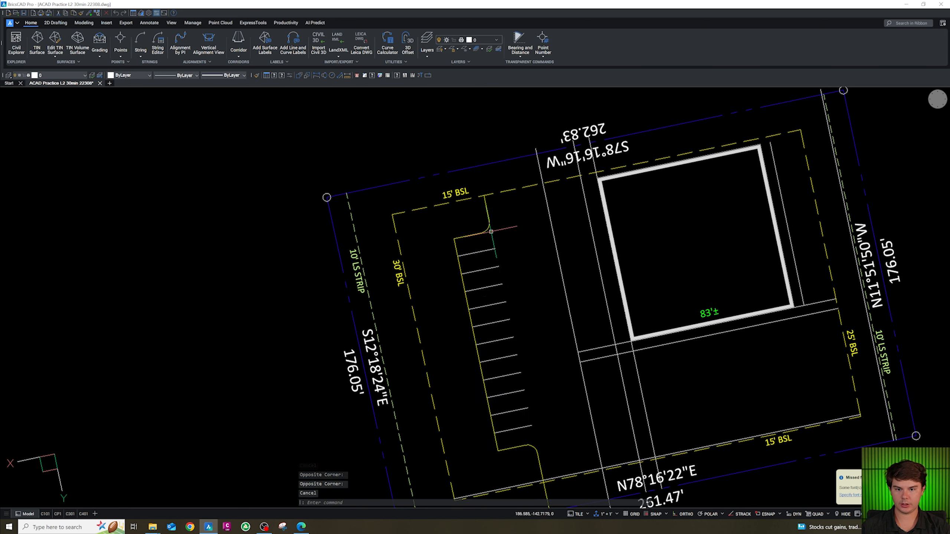
mouse_move(523, 431)
mouse_down()
mouse_move(490, 288)
mouse_move(461, 230)
mouse_up()
click(75, 75)
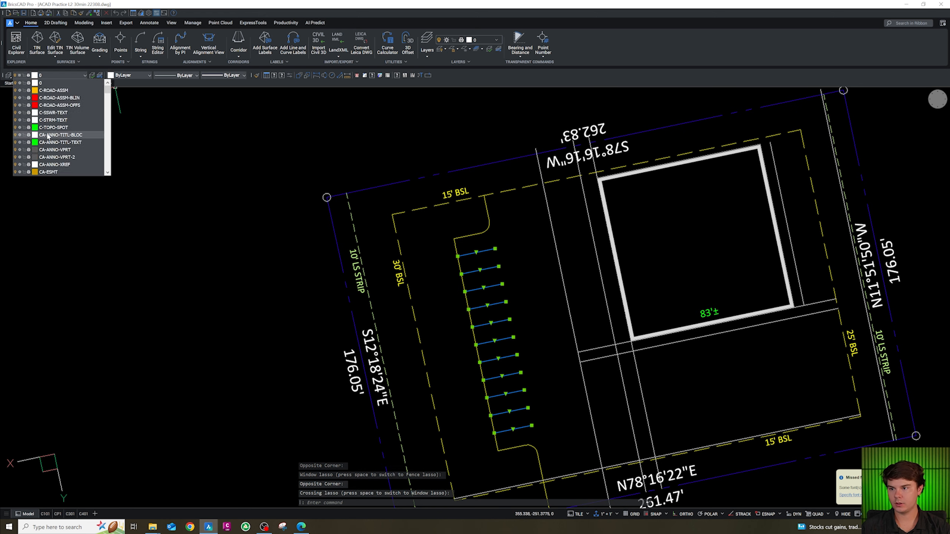
scroll(49, 137, down, 5)
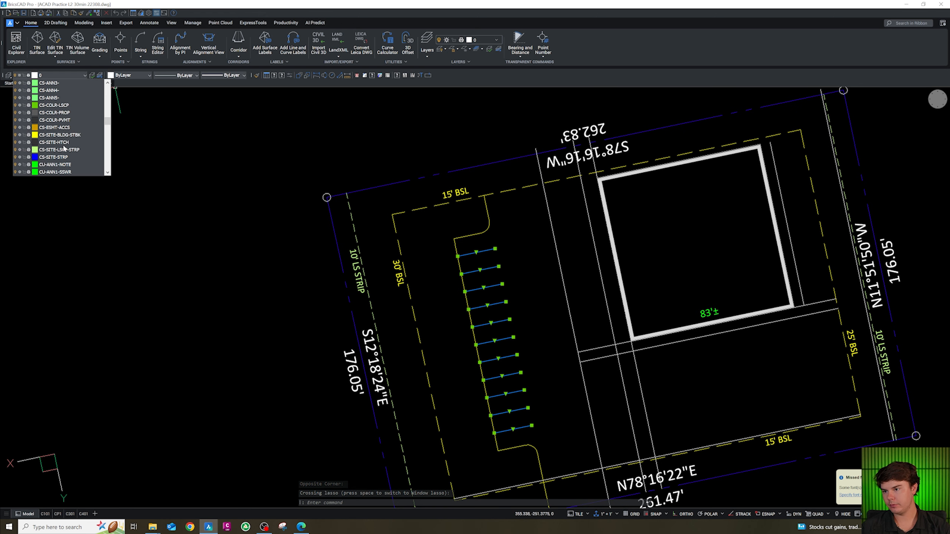
click(65, 160)
key(Escape)
scroll(572, 373, down, 2)
scroll(607, 378, up, 4)
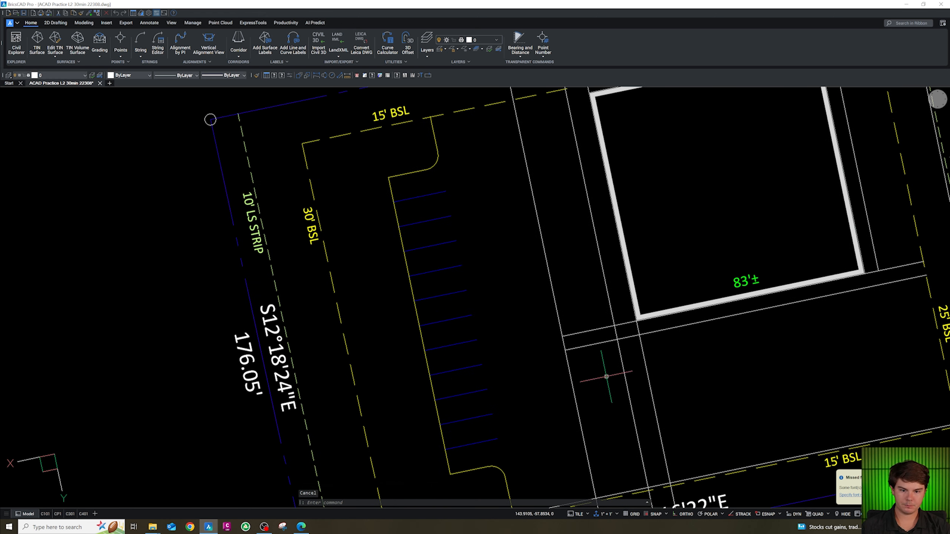
scroll(491, 304, down, 4)
key(Escape)
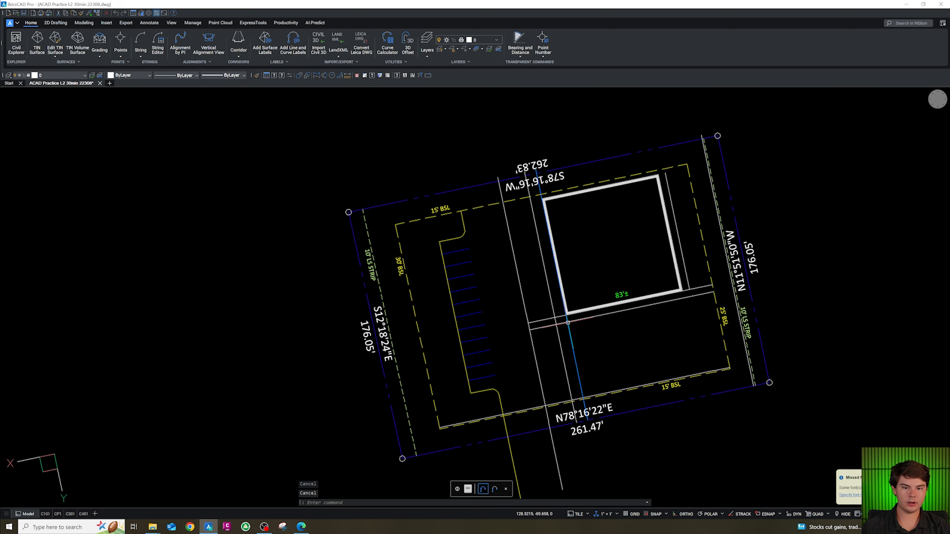
Step: Offset the outer line parallel to the building's 83' side by 9 toward the building
scroll(587, 314, up, 3)
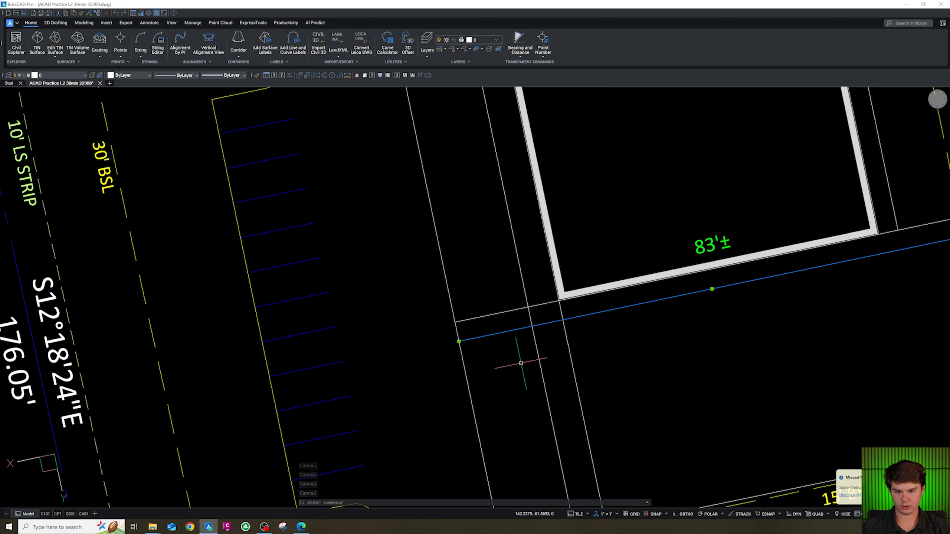
text(o)
key(Return)
text(9)
key(Return)
click(503, 284)
key(Escape)
key(Escape)
key(Escape)
Step: Trim the offset line at the stall row's back line and delete the remainder that crosses the building
text(tr)
key(Return)
click(535, 296)
click(535, 282)
key(Escape)
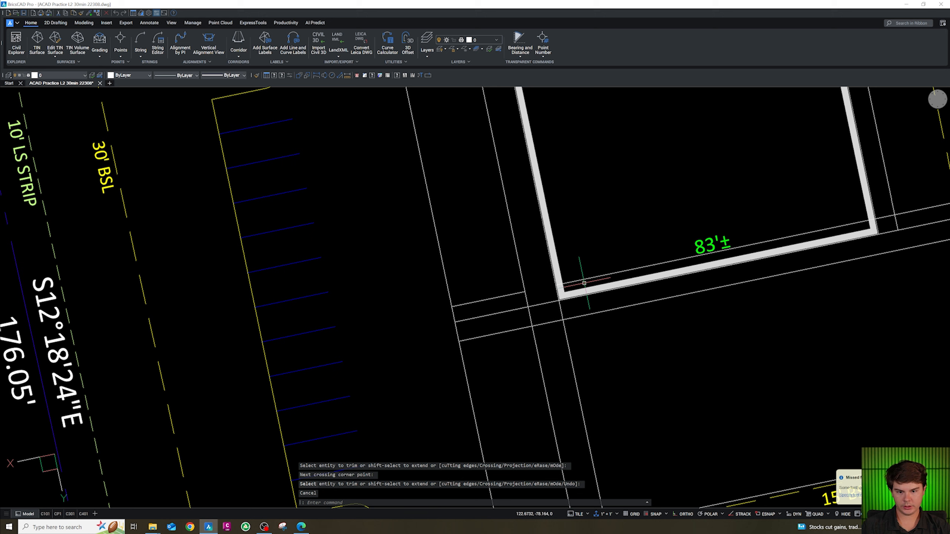
click(584, 283)
key(Delete)
Step: Offset the short stall line by 8 toward the far 15' BSL
scroll(451, 275, up, 3)
click(484, 313)
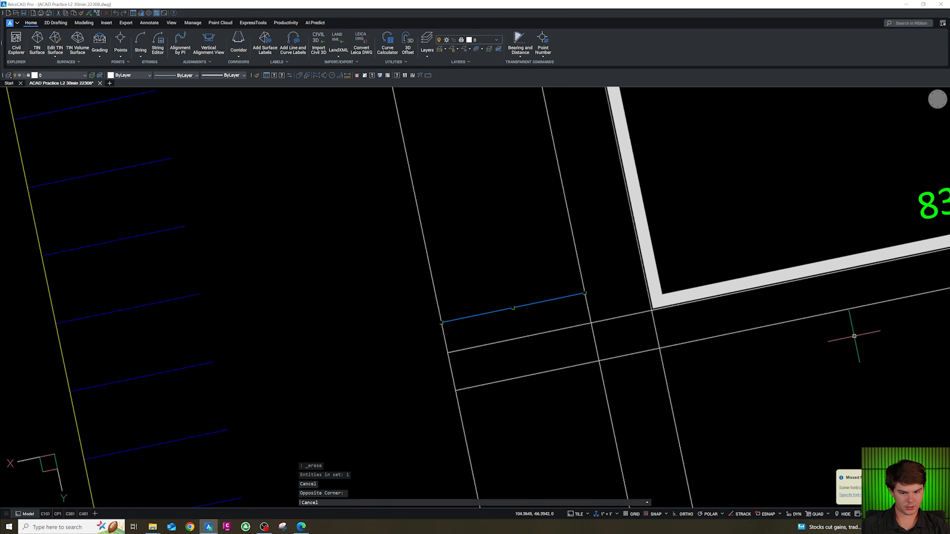
click(527, 317)
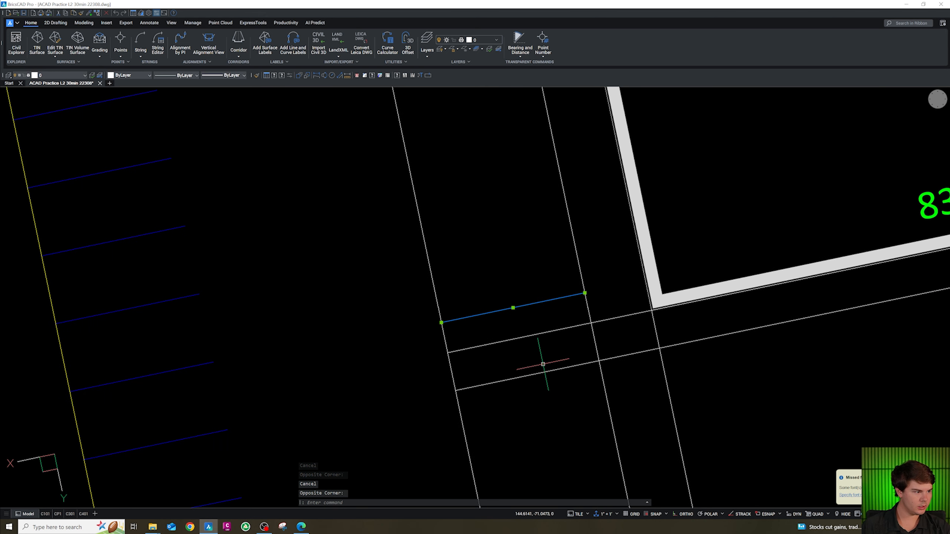
text(o)
key(Return)
text(8)
key(Return)
scroll(494, 279, down, 4)
scroll(497, 280, up, 2)
scroll(496, 280, up, 3)
click(502, 318)
key(Escape)
Step: Offset the 8-foot stall's far line by 5 in the same direction for the access aisle
click(510, 309)
click(504, 281)
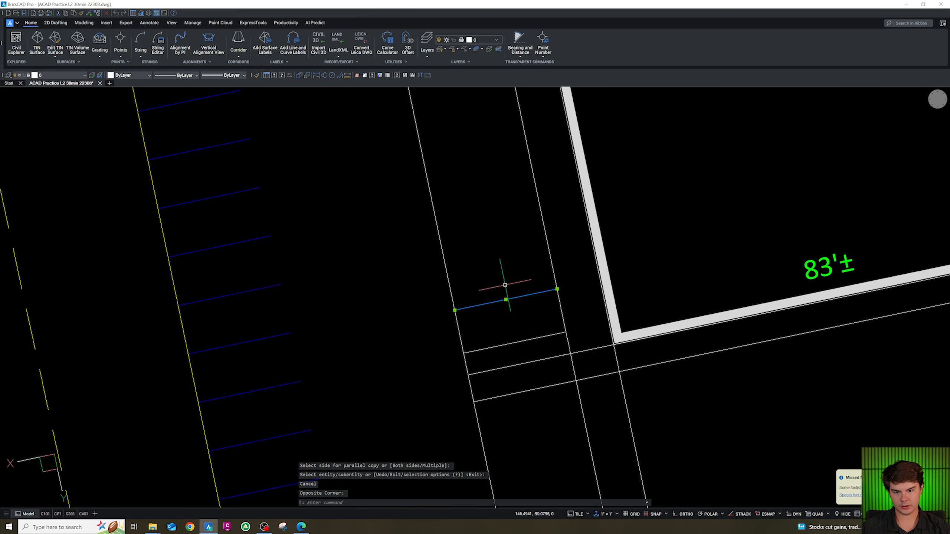
key(Return)
click(496, 277)
key(Escape)
Step: Offset the access aisle's far line by 11 to form the wide stall
click(510, 291)
click(489, 260)
text(o)
key(Return)
key(Return)
click(479, 235)
scroll(523, 337, down, 3)
scroll(522, 288, up, 4)
key(Escape)
Step: Offset the 11-foot stall's far line by 9 to add the first regular stall of the row
click(520, 331)
click(492, 295)
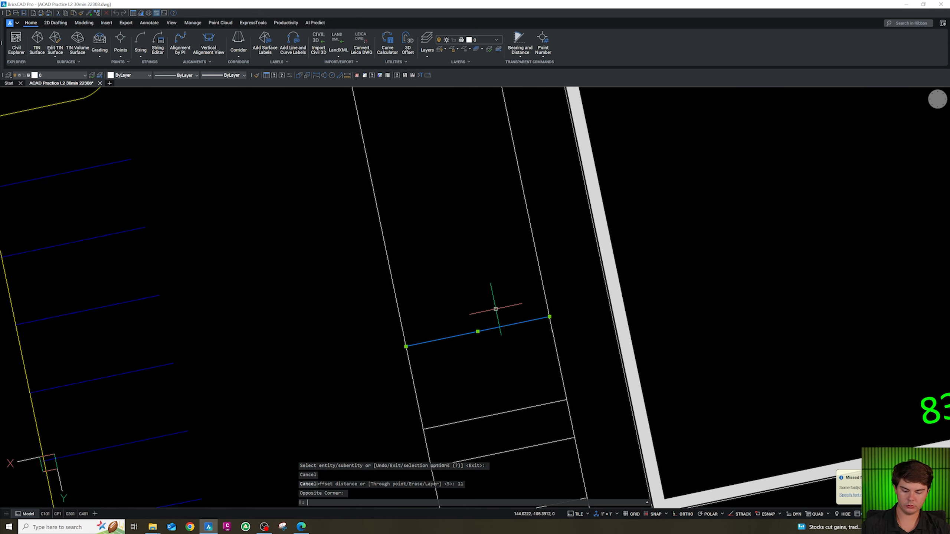
text(o)
key(Return)
text(9)
key(Return)
scroll(494, 329, down, 3)
scroll(494, 341, up, 3)
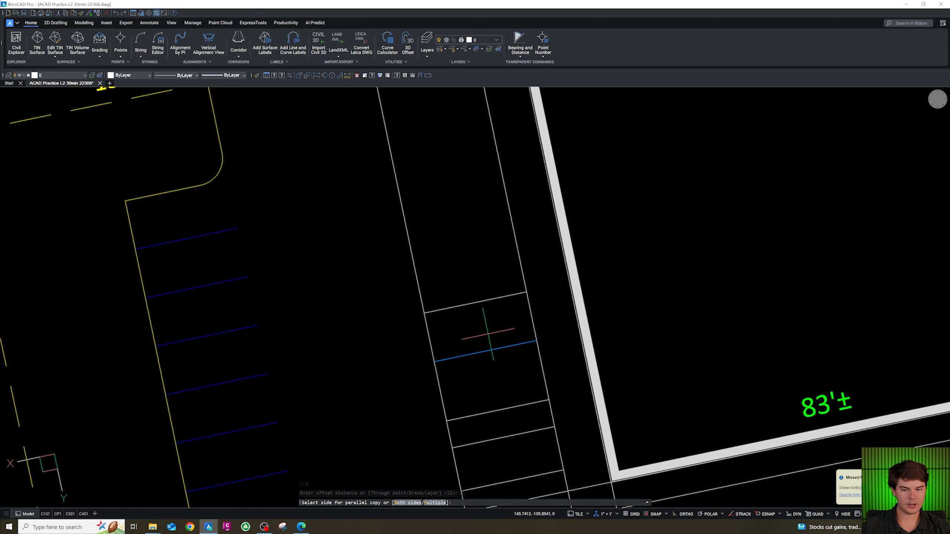
scroll(488, 336, down, 2)
click(495, 350)
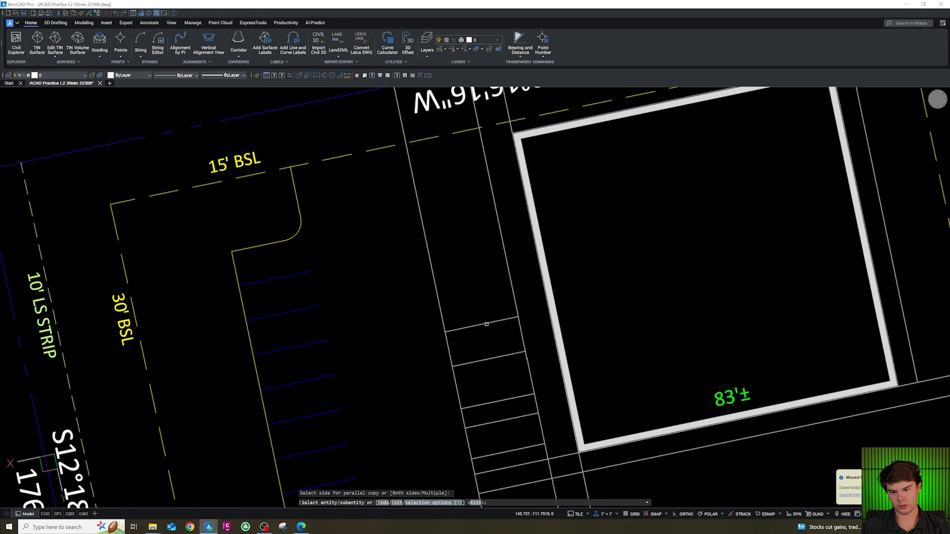
Step: Repeat the 9 offset to add four more stall lines up to the 15' BSL
click(486, 324)
click(482, 296)
click(481, 288)
click(474, 262)
click(471, 245)
click(471, 238)
click(473, 253)
click(468, 242)
click(463, 220)
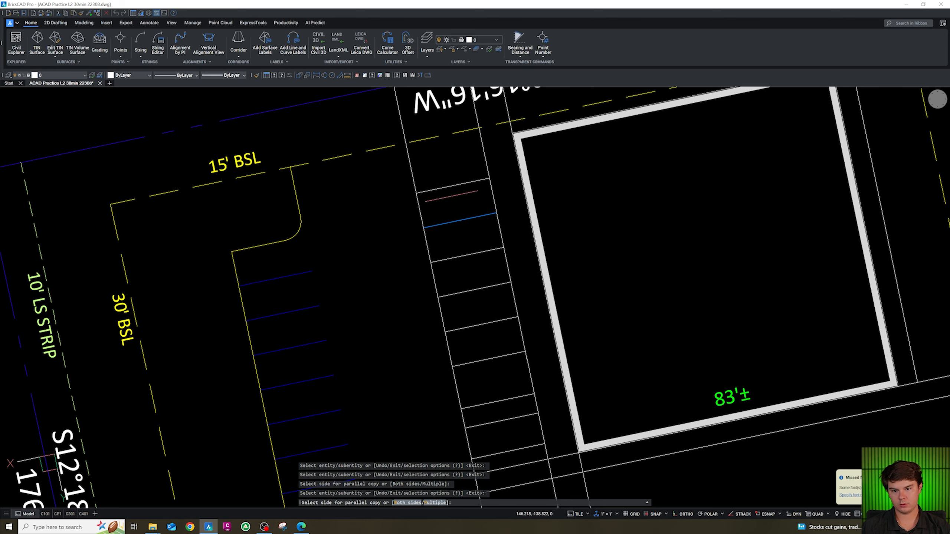
click(463, 205)
scroll(572, 227, down, 3)
scroll(501, 191, up, 3)
key(Escape)
key(Escape)
key(Escape)
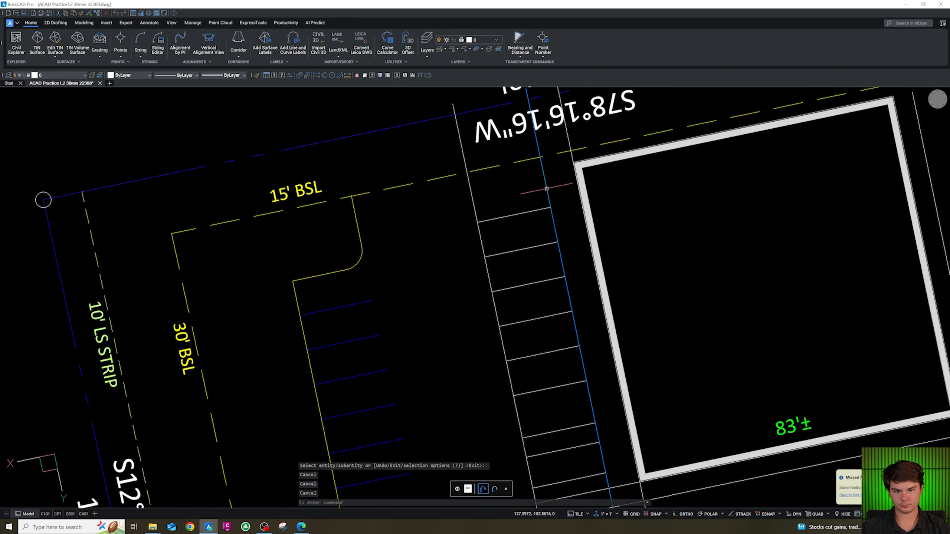
Step: Shorten the back line of the new stall row to the endpoint of its last stall line
scroll(523, 176, down, 3)
click(539, 161)
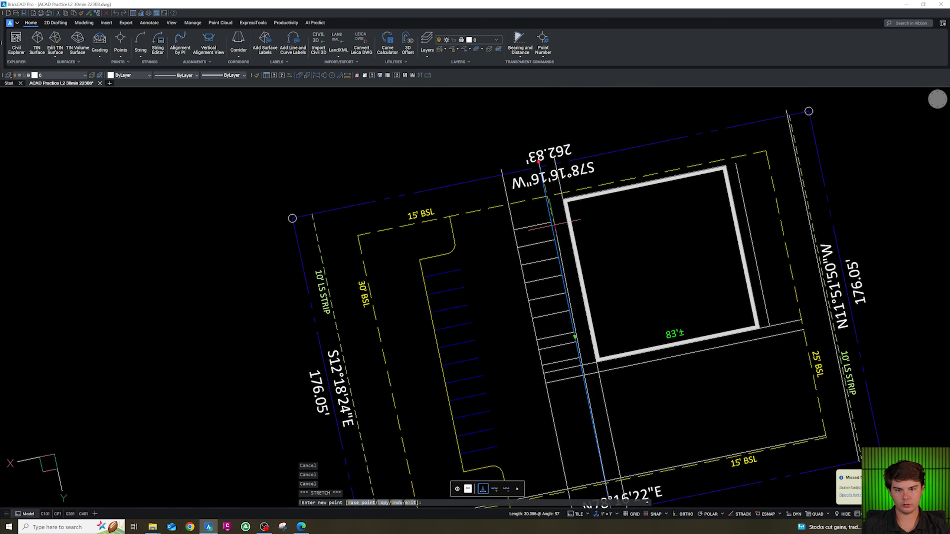
Step: Try deleting the long line along the open side of the new stall row, and undo the deletion
drag(516, 219, 503, 222)
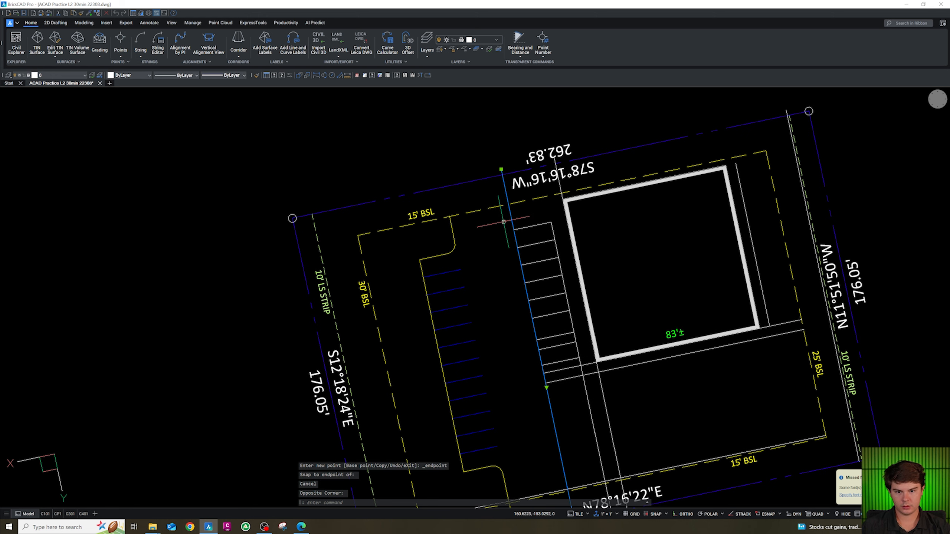
key(Delete)
scroll(542, 337, down, 3)
scroll(546, 356, up, 5)
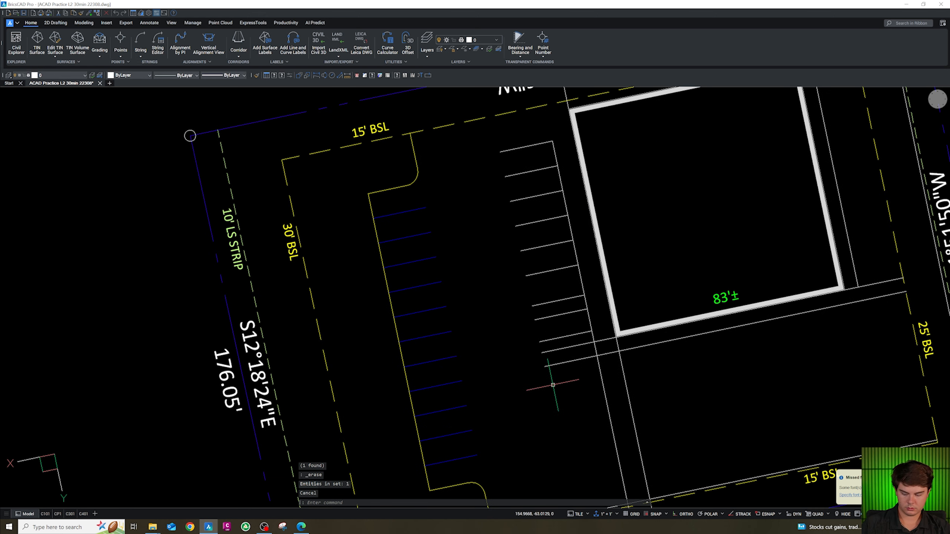
key(ctrl+z)
key(ctrl+z)
scroll(552, 393, up, 5)
key(Escape)
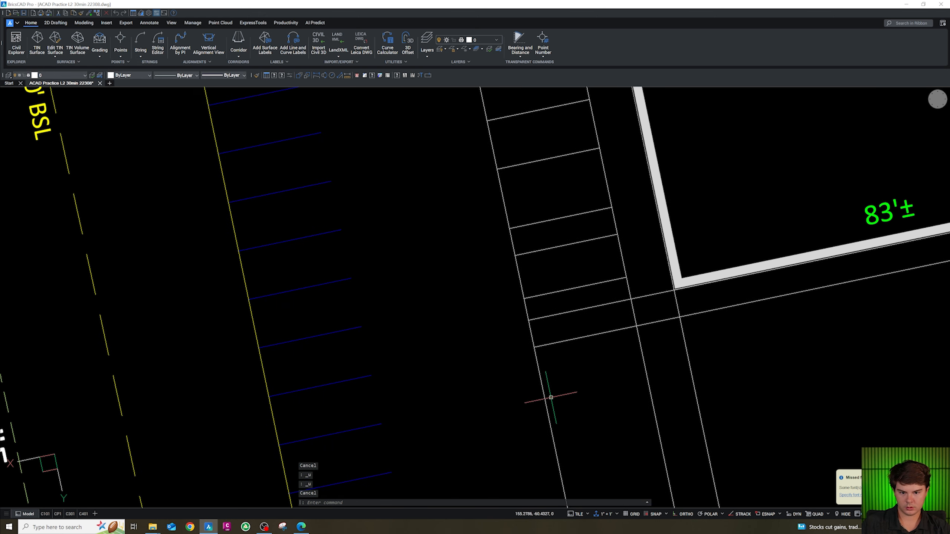
Step: Trim the front line across the 8-foot stall and the extra line through the end island up to the building corner
text(tr)
key(space)
drag(528, 287, 510, 283)
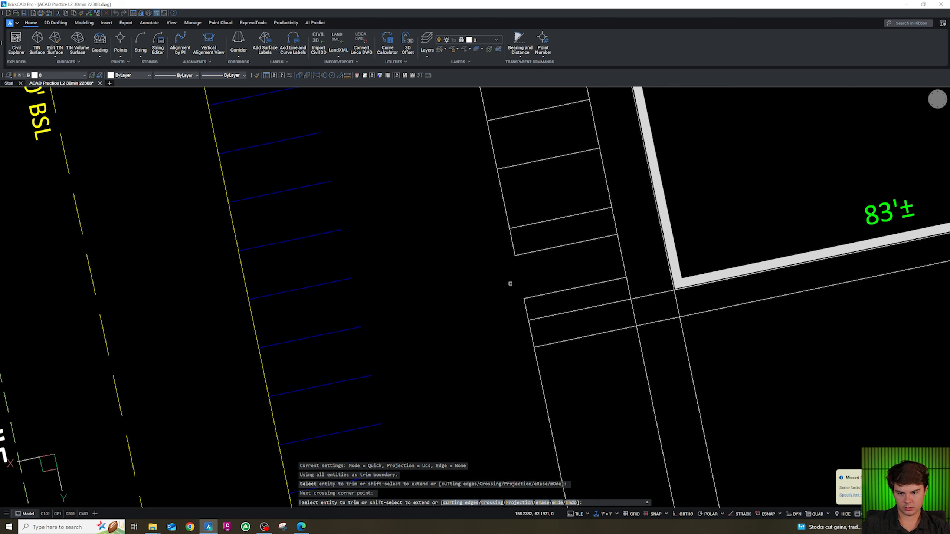
drag(550, 322, 548, 312)
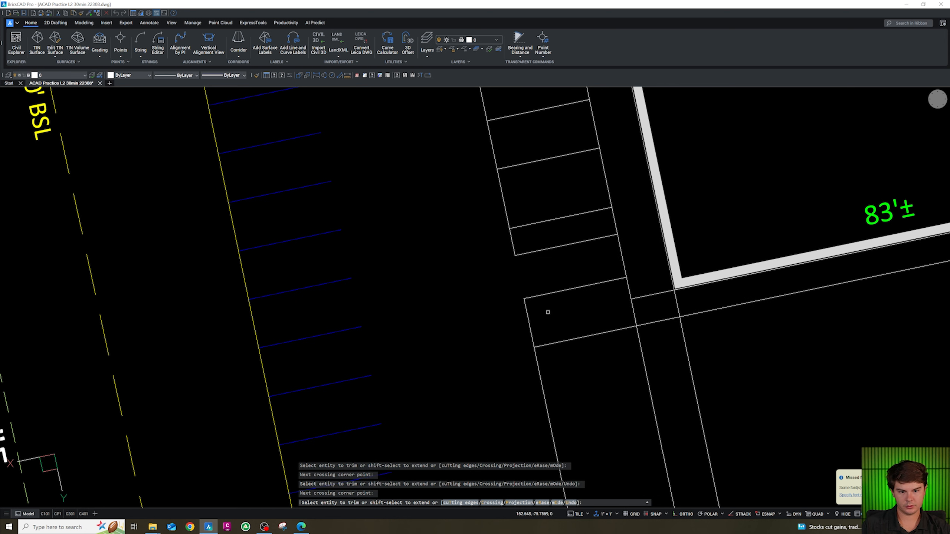
click(663, 306)
click(656, 291)
key(Escape)
scroll(566, 357, down, 4)
scroll(538, 232, up, 3)
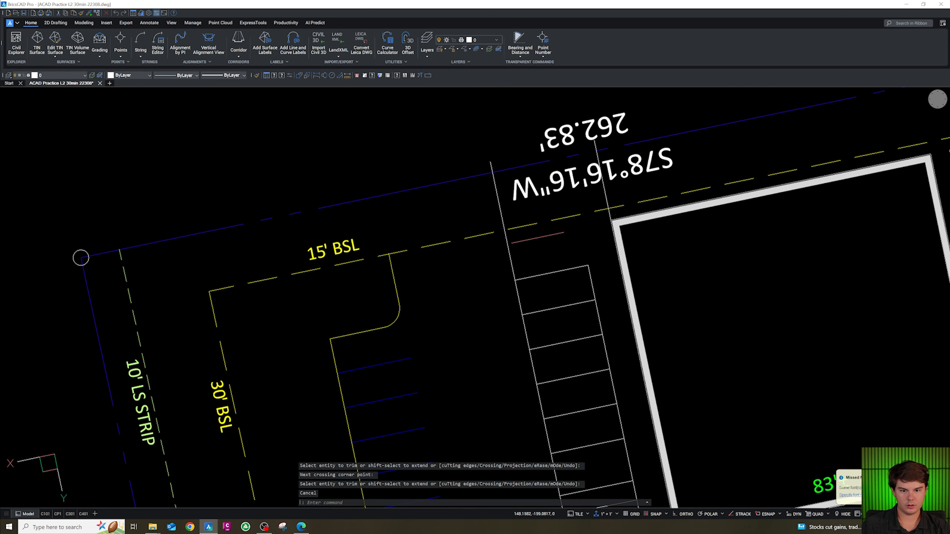
key(Escape)
key(Escape)
text(pl)
key(Return)
key(Escape)
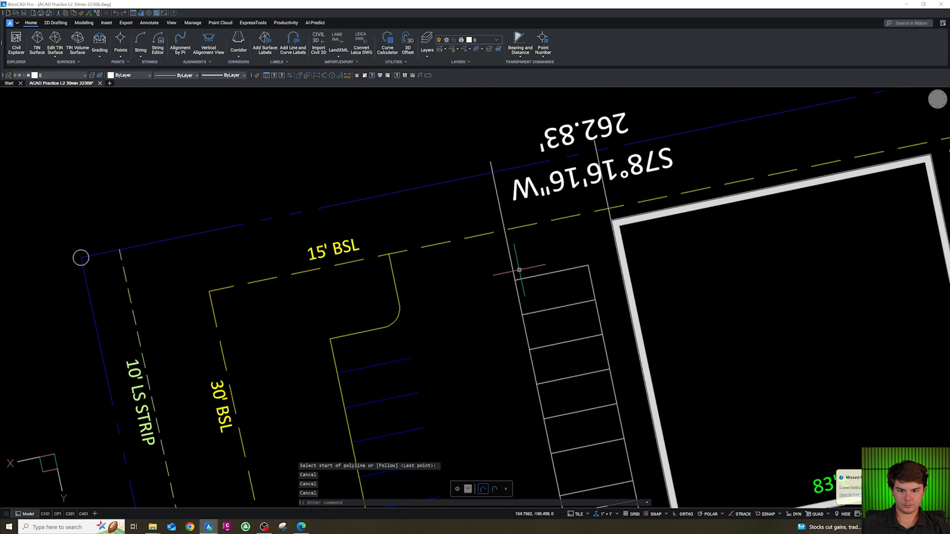
Step: Delete the leftover front line along the open side of the new stall row
scroll(531, 322, down, 5)
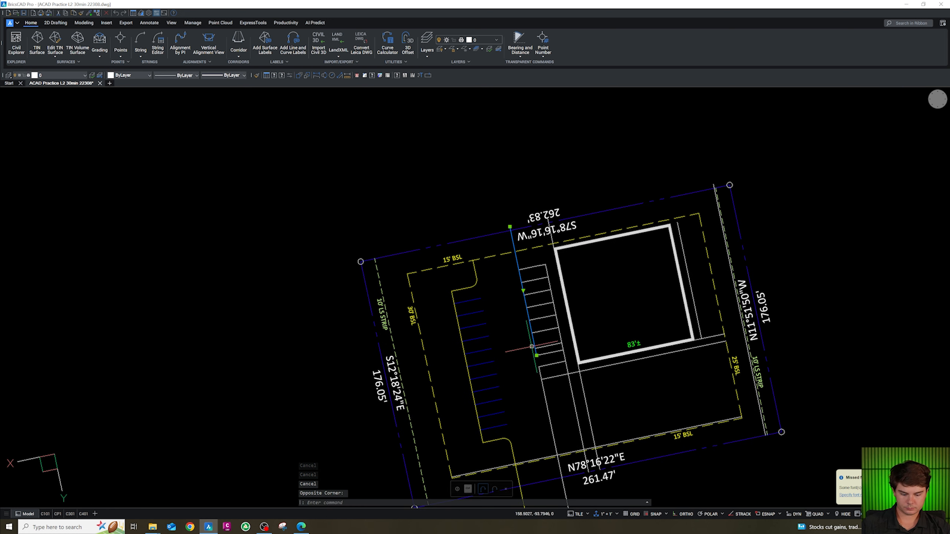
scroll(523, 292, up, 8)
Step: Draw a polyline from the last stall line's outer endpoint toward the 15' BSL and 5 further on across the aisle toward the opposite row
text(pl)
key(Return)
click(439, 298)
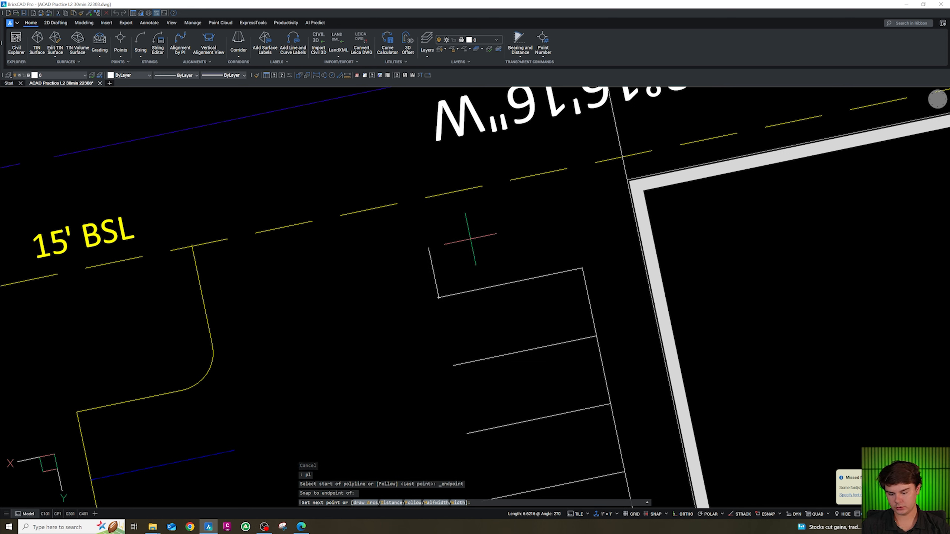
text(5)
key(Return)
key(Escape)
Step: Fillet the last stall line and the short polyline segment toward the 15' BSL with radius 5
text(f)
key(Return)
text(r)
key(Return)
text(5)
key(Return)
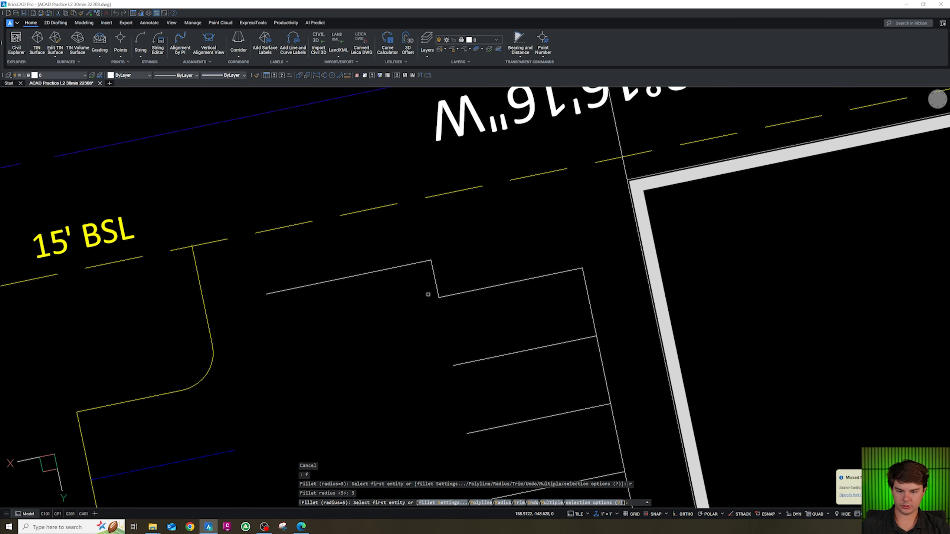
click(442, 296)
click(434, 284)
scroll(435, 283, down, 3)
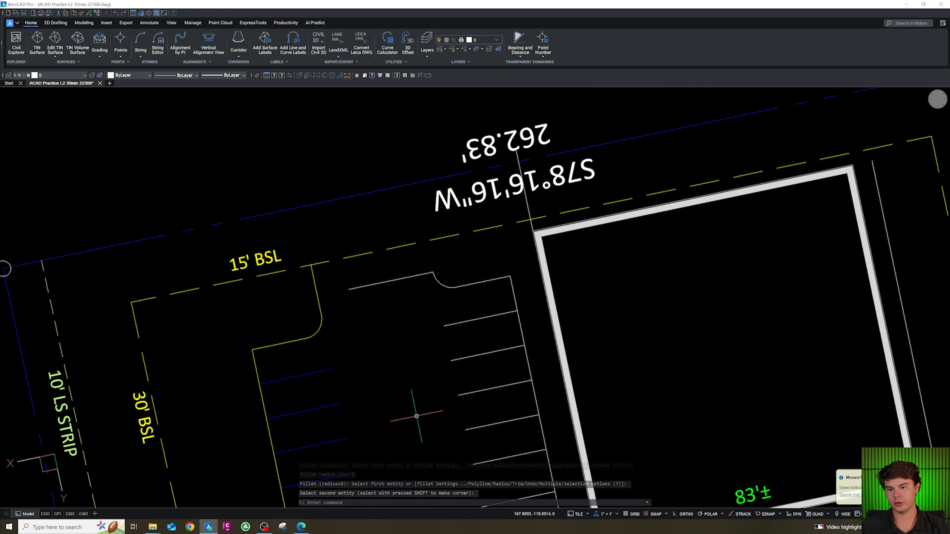
Step: Fillet the line across the drive aisle and the opposite row's curb with radius 0 to close the corner
middle_drag(497, 325, 594, 293)
key(Escape)
key(Escape)
text(f)
key(Return)
text(r)
key(Return)
text(0)
key(Return)
click(418, 275)
click(450, 257)
click(456, 256)
scroll(458, 252, down, 3)
key(Escape)
Step: Fillet the last stall line and the row's back line with radius 0 to join the curb
scroll(544, 258, up, 3)
key(Return)
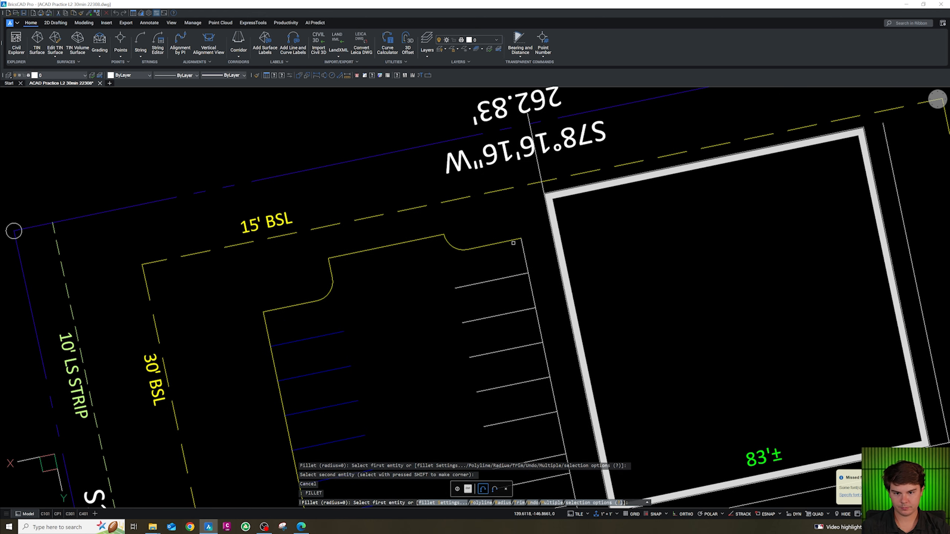
click(511, 241)
click(523, 247)
scroll(524, 326, down, 3)
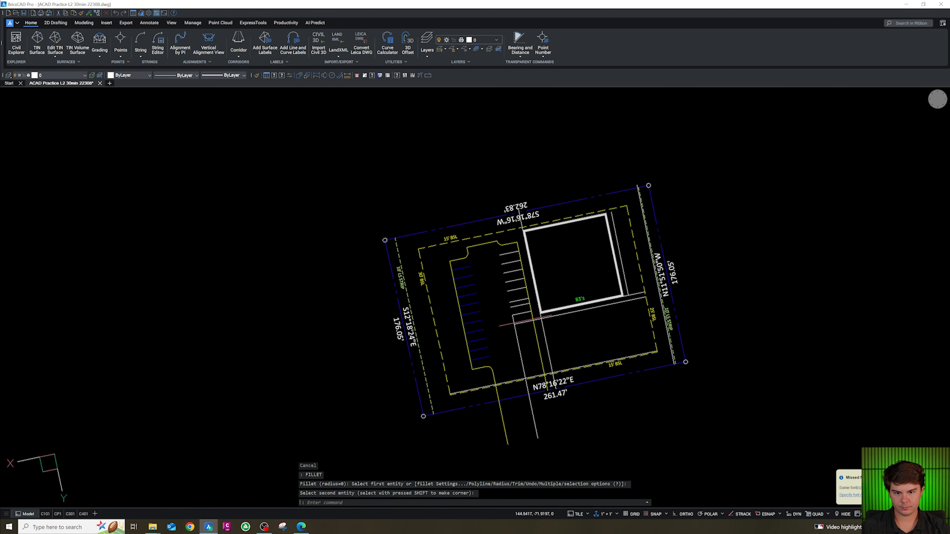
Step: Fillet the last stall line and the short end segment of the curb island with radius 4.5
scroll(524, 325, up, 5)
key(Escape)
key(Escape)
text(f)
key(Return)
text(r)
key(Return)
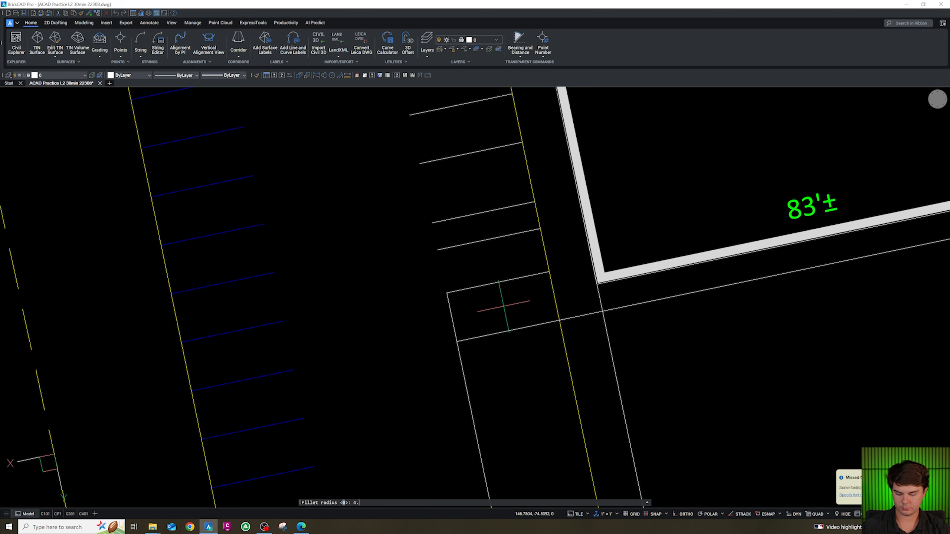
text(4.5)
key(Return)
click(477, 286)
click(450, 306)
Step: Try to fillet the island's short end segment with the long curb line at radius 4.5, and undo it
key(Return)
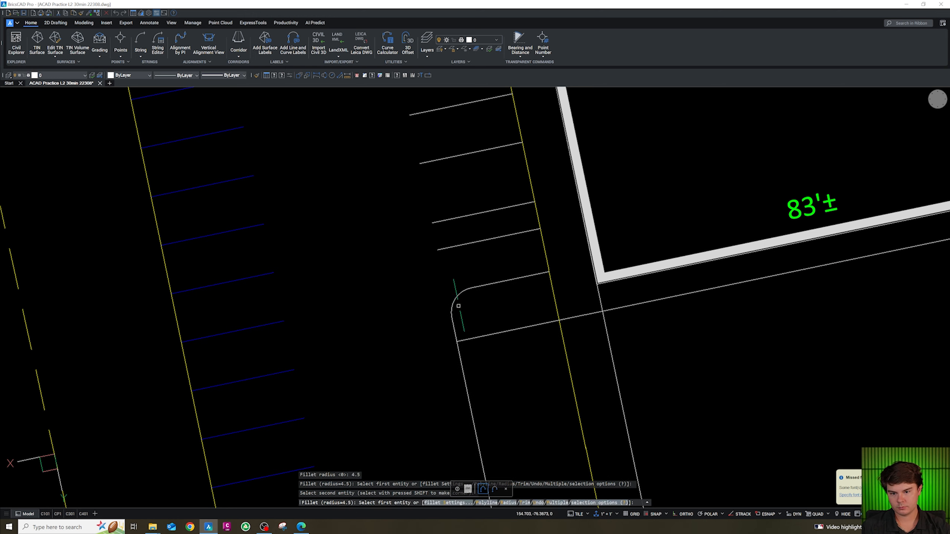
click(454, 322)
click(471, 339)
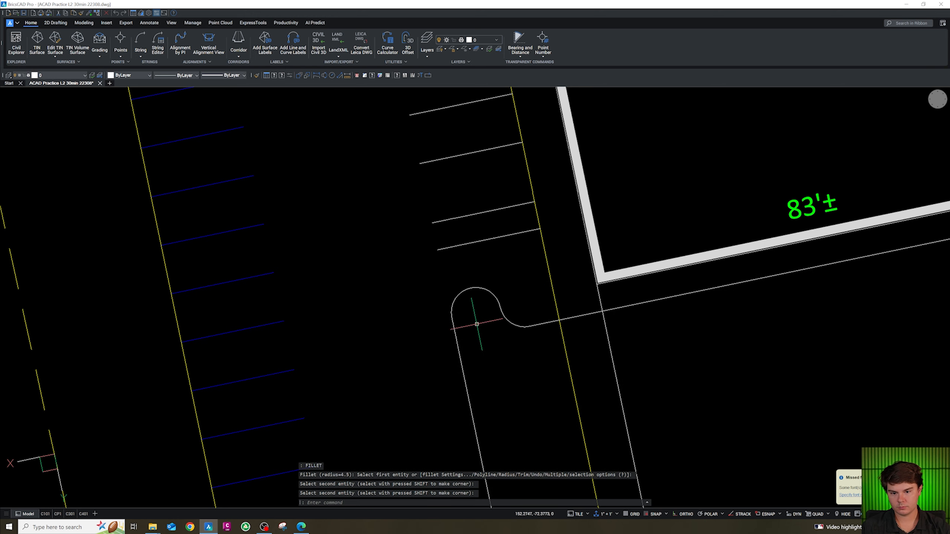
key(ctrl+z)
scroll(467, 323, down, 3)
scroll(465, 323, up, 3)
key(Escape)
key(Return)
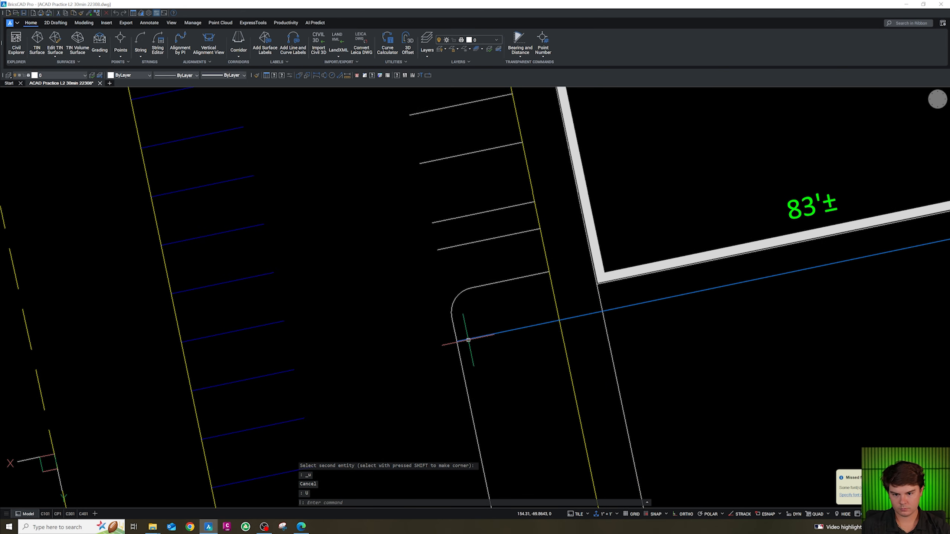
Step: Fillet the long curb line and the island's short end segment with radius 4.5 to complete the rounded island end
key(Escape)
text(f)
key(Return)
text(r)
key(Return)
text(4.5)
key(Return)
click(466, 340)
click(455, 330)
click(454, 329)
scroll(476, 321, down, 5)
scroll(519, 325, up, 5)
key(Escape)
key(Escape)
key(Escape)
key(Escape)
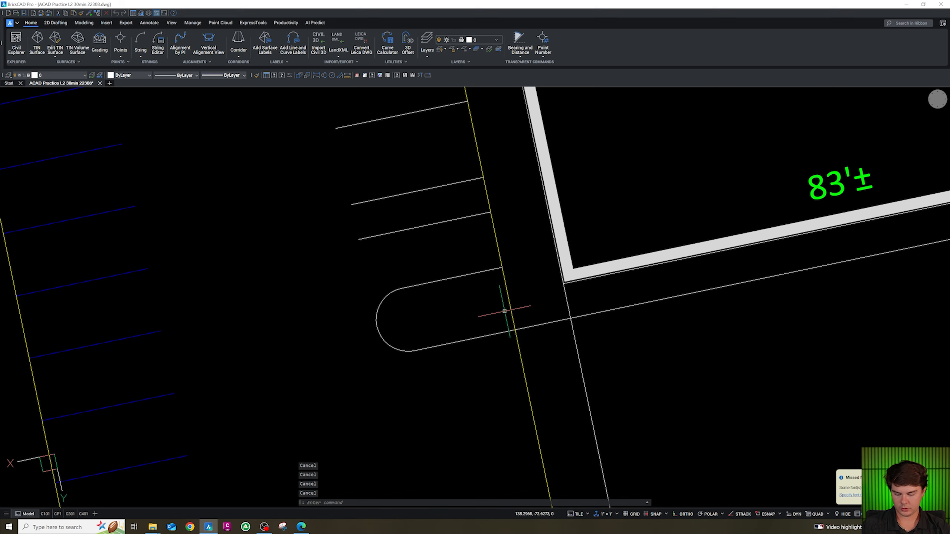
Step: Trim the row's back curb line where it crosses the rounded island between its two sides
text(tr)
key(Return)
click(519, 292)
click(505, 299)
scroll(503, 308, down, 5)
scroll(516, 315, up, 5)
key(Escape)
key(Escape)
Step: Join the rounded island curb with the parking row's curb into one polyline
click(485, 326)
click(460, 261)
text(j)
key(Return)
Step: Shorten the leftover line running toward the 15' BSL by stretching its island-side endpoint away from the curb
scroll(468, 326, down, 5)
click(471, 325)
scroll(472, 324, up, 3)
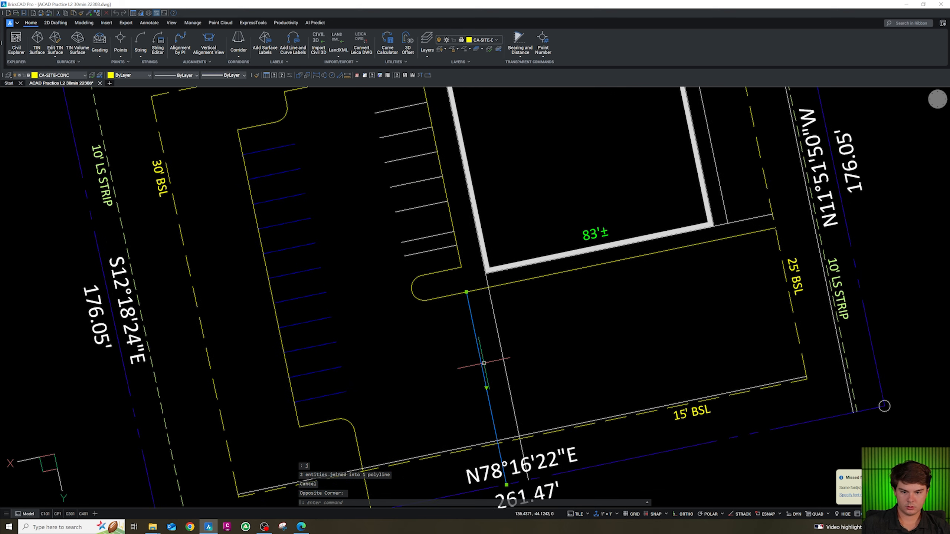
key(Escape)
click(466, 292)
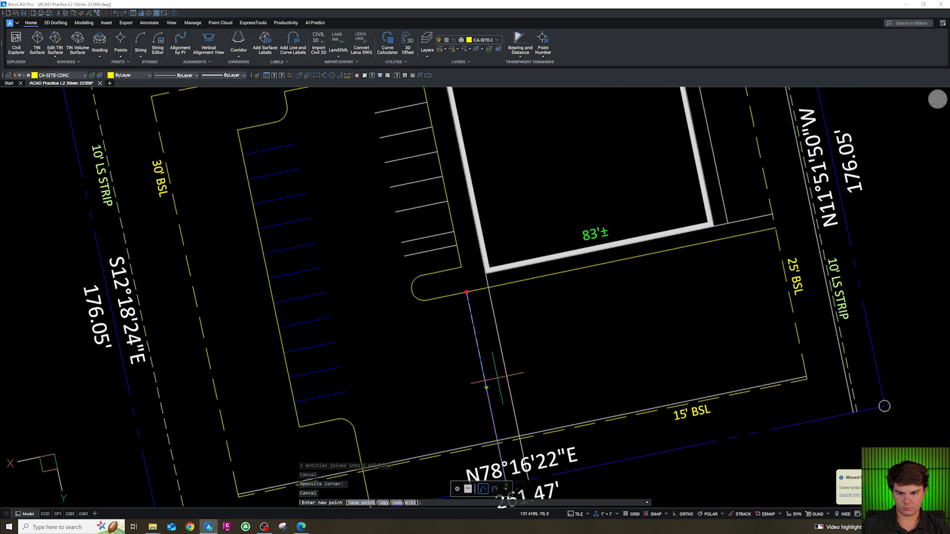
key(Escape)
scroll(477, 331, down, 5)
scroll(477, 332, up, 5)
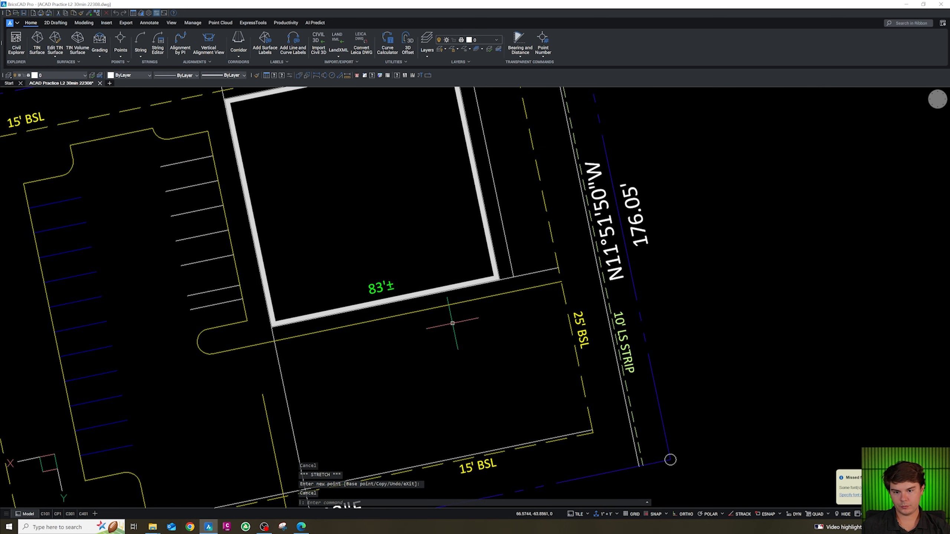
key(Escape)
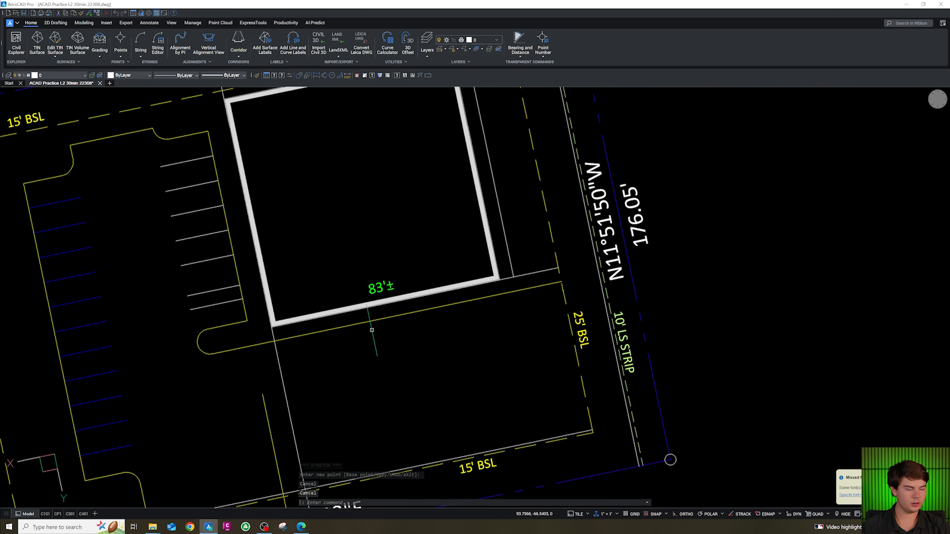
Step: Break the joined curb polyline at a point alongside the building's 83' wall
text(bb)
key(Return)
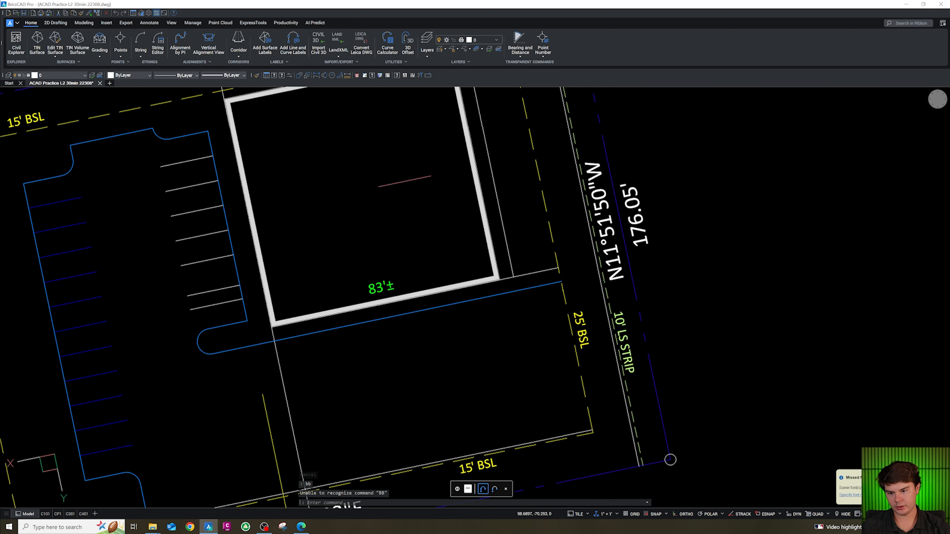
key(Escape)
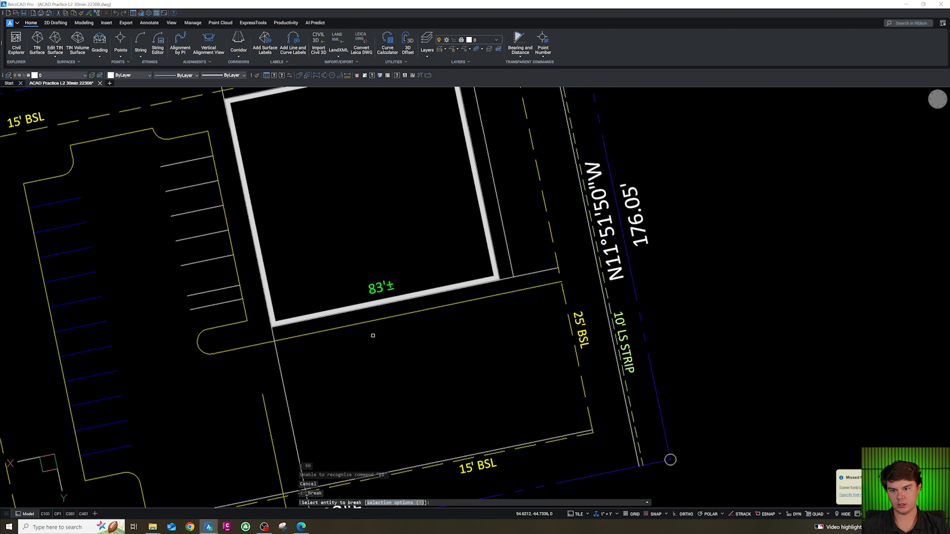
key(Escape)
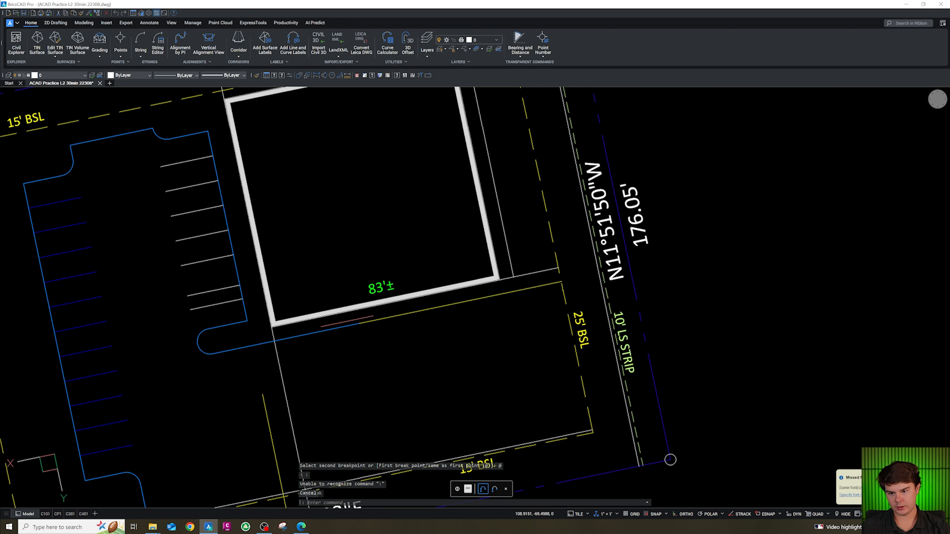
Step: Fillet the broken-off curb line and the line along the building's 25' BSL side with radius 0 to form a corner
scroll(530, 254, up, 3)
key(Escape)
key(Escape)
key(Escape)
text(f)
key(Return)
text(r)
key(Return)
text(0)
key(Return)
click(494, 328)
click(497, 291)
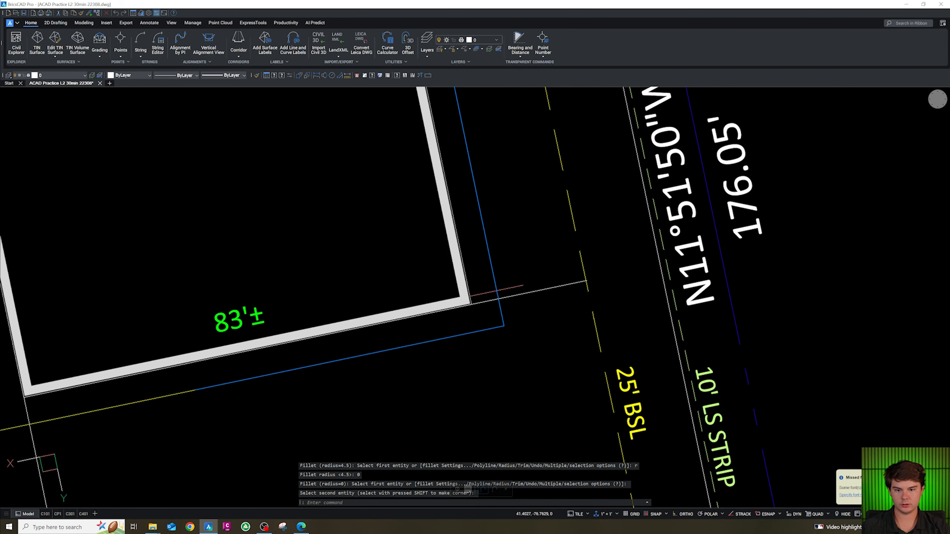
Step: Trim the construction line between the building corner and the new outline, and erase its leftover piece toward the 25' BSL
key(Escape)
key(Escape)
key(Escape)
text(tr)
key(Return)
click(489, 300)
key(Escape)
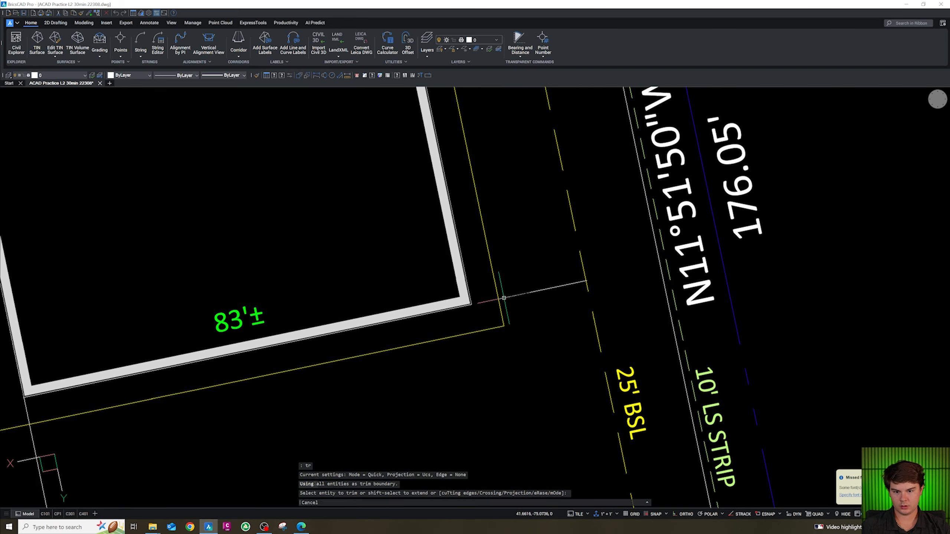
click(533, 309)
click(505, 280)
key(Delete)
scroll(515, 312, down, 3)
Step: Match the L-shaped line around the building to the stall lines' layer 0 properties
click(516, 312)
click(499, 318)
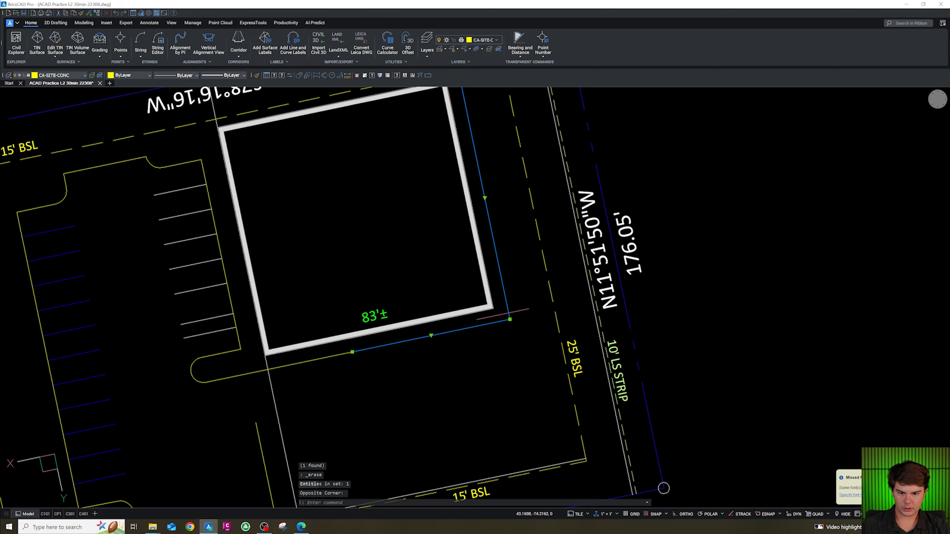
text(cg)
key(Return)
click(202, 335)
key(Escape)
scroll(328, 325, down, 3)
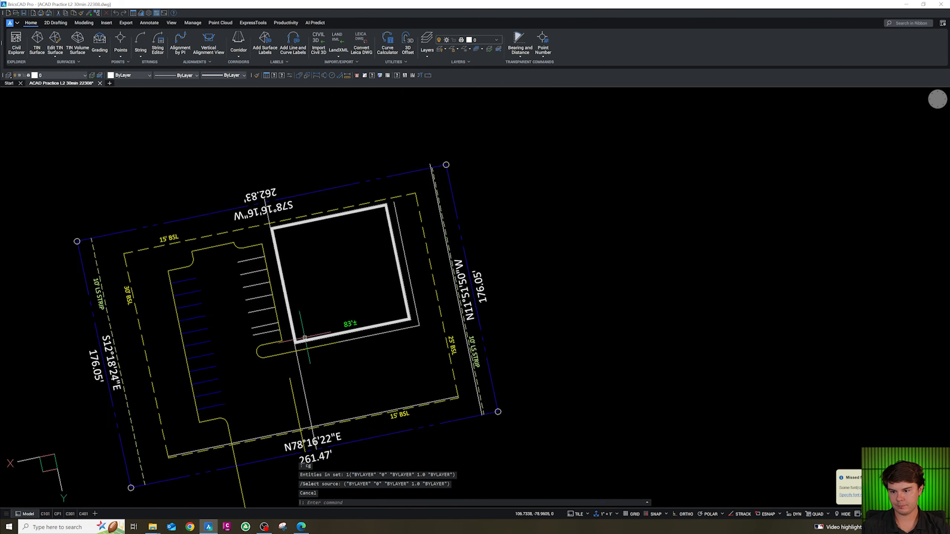
Step: Match the L-shaped line and the building-side stall lines to the opposite row's striping layer CS-SITE-STRP
scroll(239, 342, up, 3)
key(Escape)
click(493, 336)
click(481, 323)
mouse_move(300, 323)
mouse_down()
mouse_move(286, 231)
mouse_move(262, 169)
mouse_up()
text(c)
key(Escape)
key(Escape)
key(Escape)
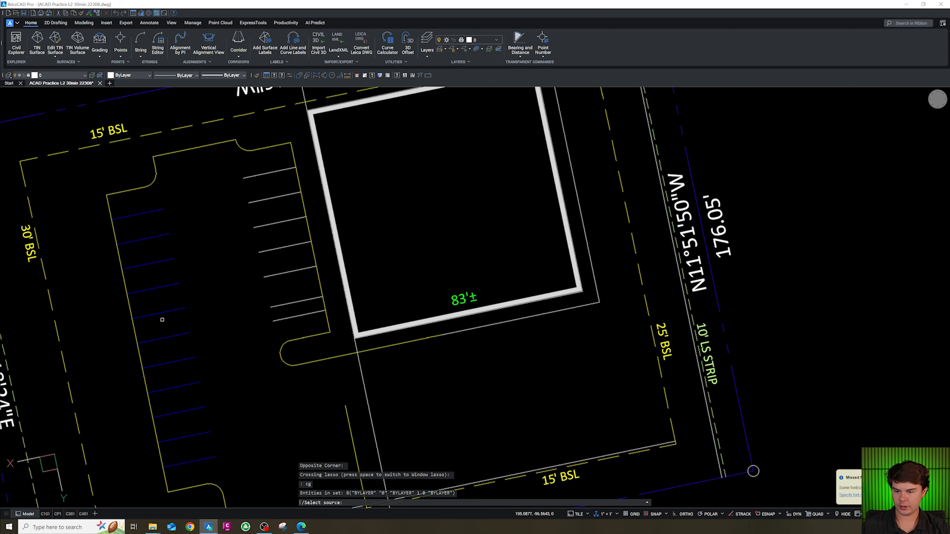
Step: Draw a polyline connecting the outer endpoints of the two closely spaced stall lines to close the access aisle
scroll(277, 327, up, 5)
text(pl)
key(space)
shift+right_click(267, 306)
key(e)
click(254, 290)
shift+right_click(260, 312)
key(e)
click(262, 321)
key(Escape)
drag(272, 337, 247, 269)
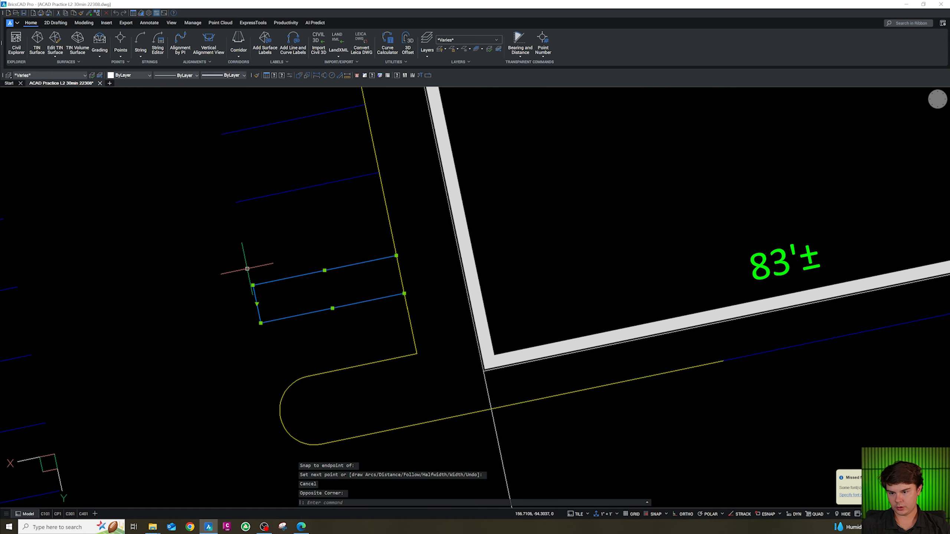
text(h)
key(Return)
key(Escape)
key(Escape)
Step: Join the access aisle's two stall lines and its end segment into one polyline
click(310, 348)
click(221, 269)
text(j)
key(space)
Step: Match the joined access aisle outline to the striping layer CS-SITE-STRP
click(314, 345)
click(258, 259)
text(cg)
key(Return)
key(Escape)
key(Escape)
scroll(265, 197, down, 5)
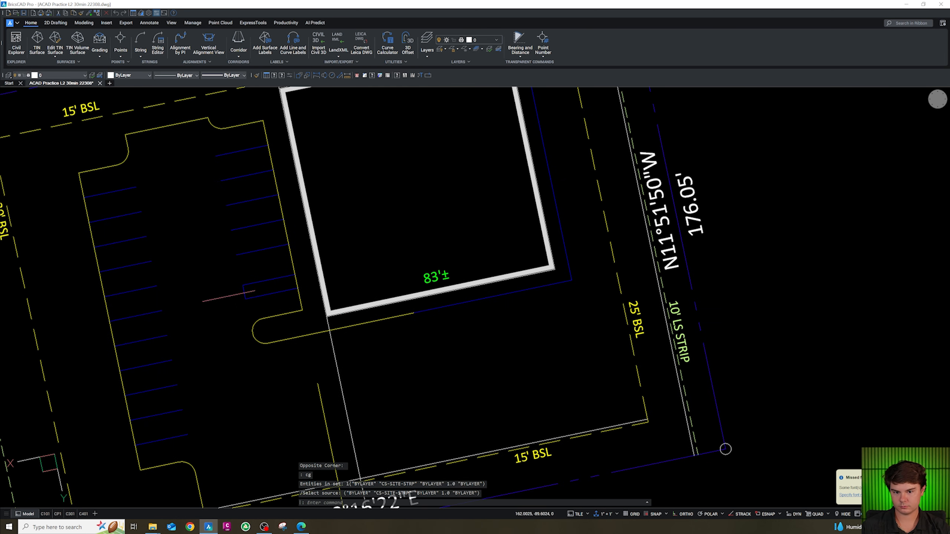
Step: Draw a short polyline from the end of the yellow curb line up across the building's lower outline
scroll(395, 336, up, 3)
text(pl)
key(Return)
scroll(389, 345, up, 3)
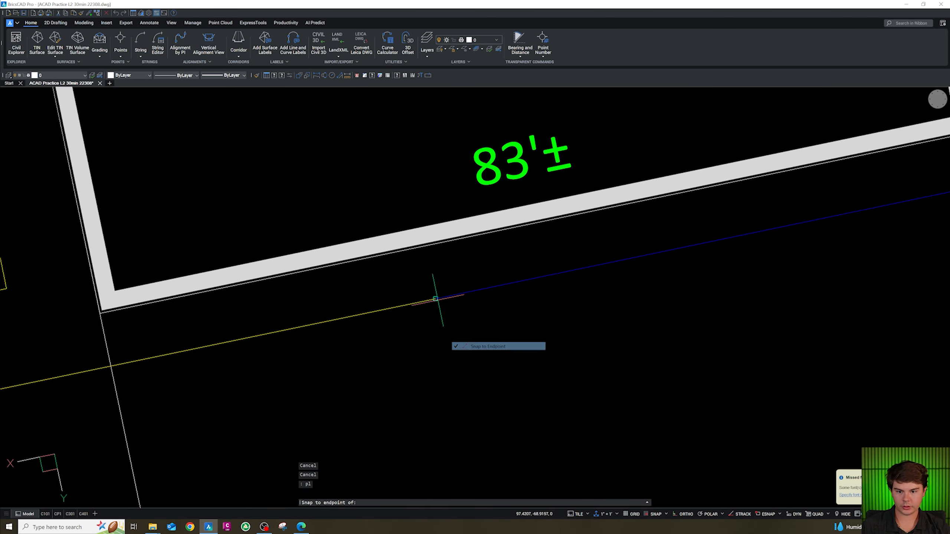
click(435, 298)
click(424, 241)
key(Escape)
Step: Trim the end of the short sidewalk closing line that overruns the building's outer line
scroll(425, 257, up, 3)
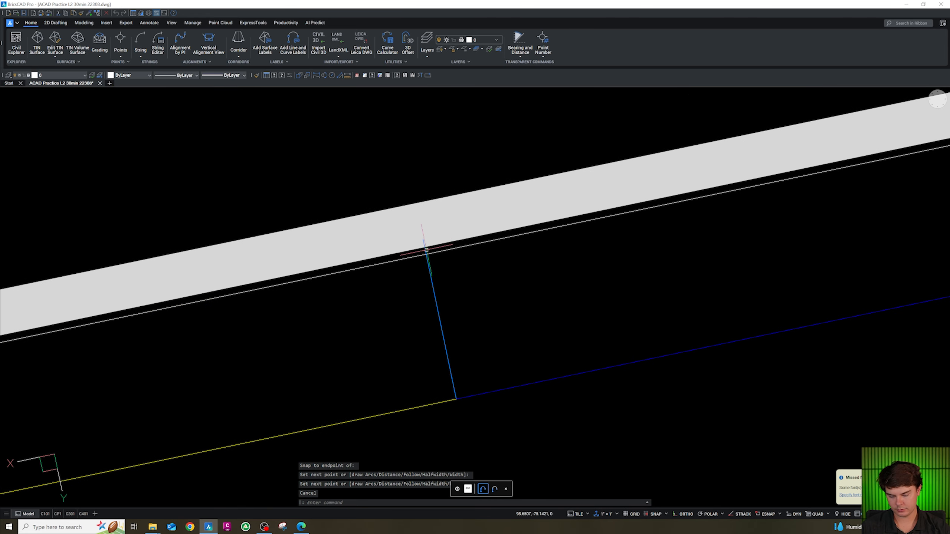
text(tr)
key(Return)
click(427, 250)
key(Escape)
Step: Join the short closing line with the blue sidewalk outline below and beside the building into one polyline
scroll(434, 261, down, 3)
key(Escape)
click(467, 330)
click(427, 288)
shift+click(435, 351)
shift+click(365, 294)
text(j)
key(Return)
scroll(444, 360, down, 3)
Step: Match the joined sidewalk outline to the layer CS-SITE-STRP, using the blue parking striping as the source
key(Escape)
click(500, 343)
click(485, 322)
text(cg)
key(Return)
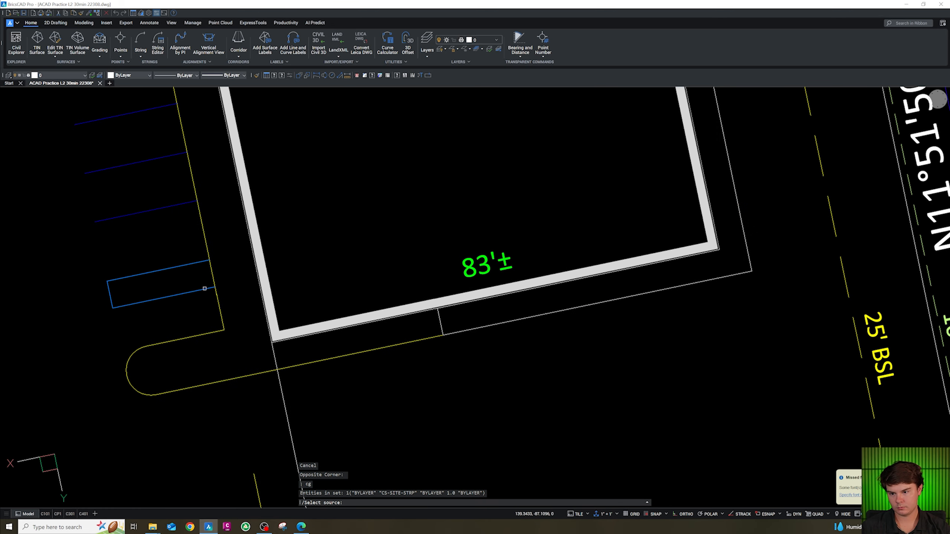
click(204, 288)
key(Escape)
Step: Draw a polyline from the building's upper corner outward past the 25' BSL line toward the 10' landscape strip
scroll(347, 374, down, 3)
scroll(450, 171, up, 5)
key(Escape)
key(Escape)
key(Escape)
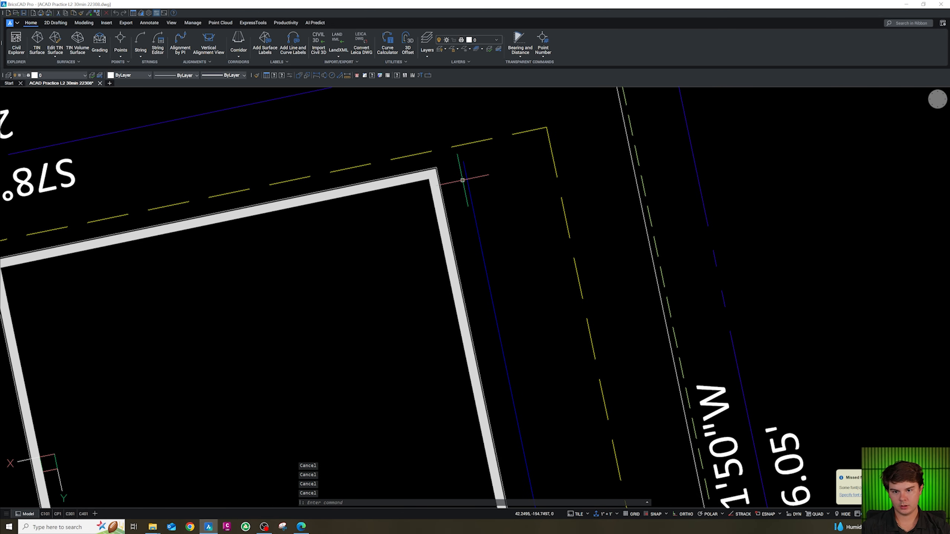
key(shift+e)
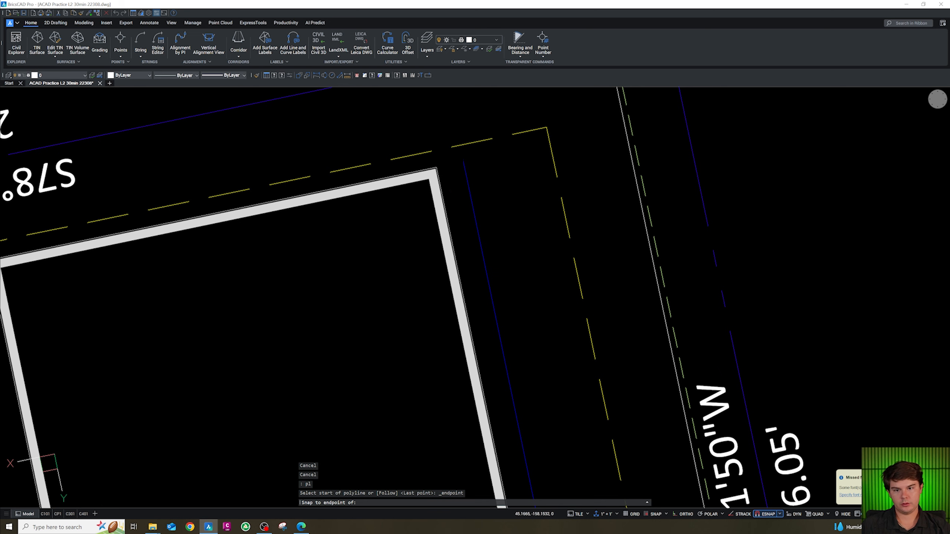
click(436, 168)
shift+click(589, 153)
key(Escape)
scroll(567, 329, down, 2)
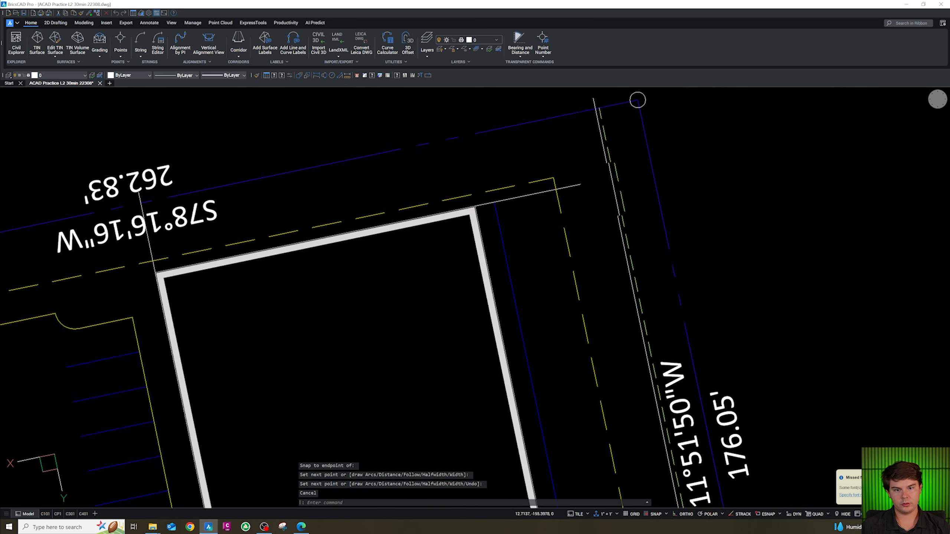
Step: Fillet the new line with the white line along the 10' landscape strip using radius 0
scroll(611, 192, up, 2)
key(Escape)
key(Escape)
text(f)
key(Return)
text(r)
key(Return)
text(0)
key(Return)
click(561, 184)
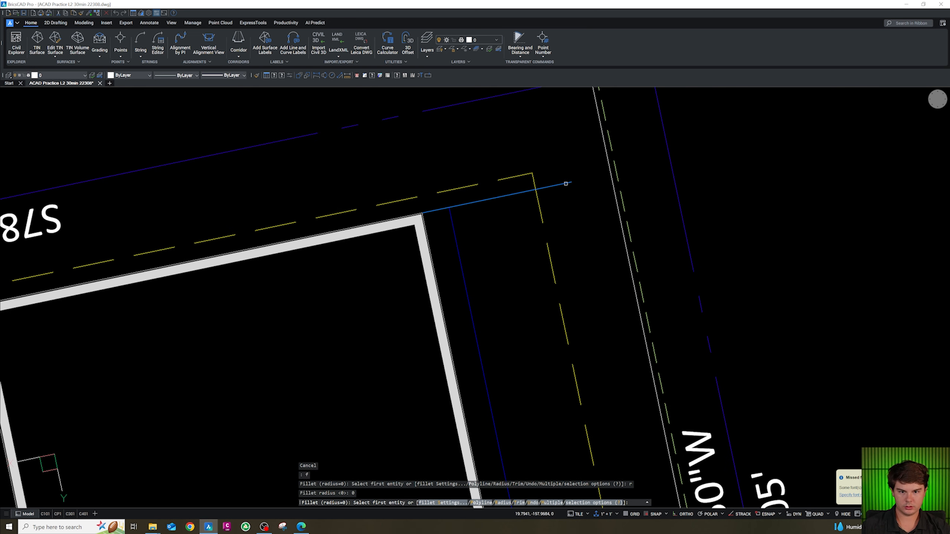
click(607, 192)
Step: Match the line cornered along the 10' landscape strip to the CA-SITE-CONC layer of the parking curb
scroll(552, 215, down, 5)
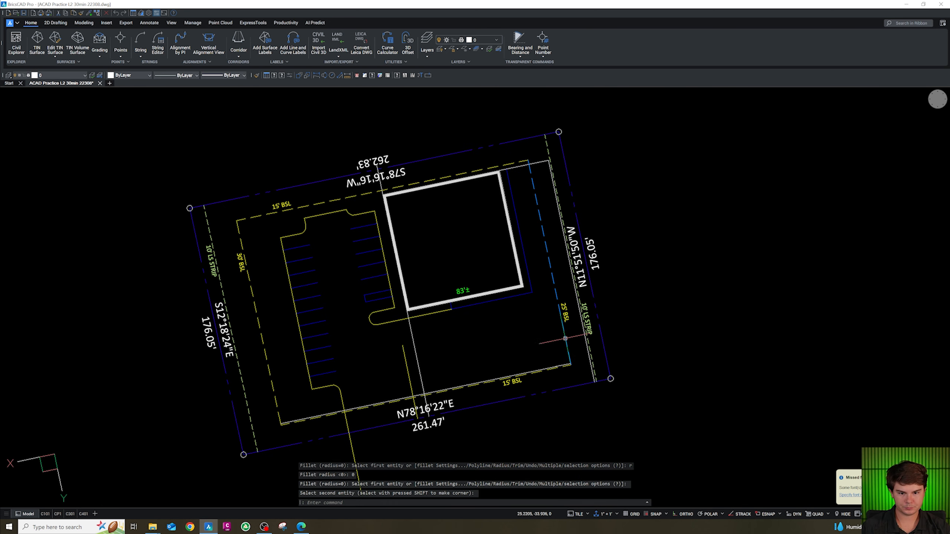
scroll(530, 166, up, 3)
key(Escape)
click(554, 150)
click(549, 169)
text(ma)
key(Return)
click(103, 292)
scroll(516, 180, down, 2)
middle_drag(530, 357, 525, 314)
scroll(525, 314, up, 2)
key(Escape)
Step: Trace a polyline over the straight driveway edge, starting from the endpoint of the curb return
scroll(391, 264, down, 2)
scroll(402, 309, down, 2)
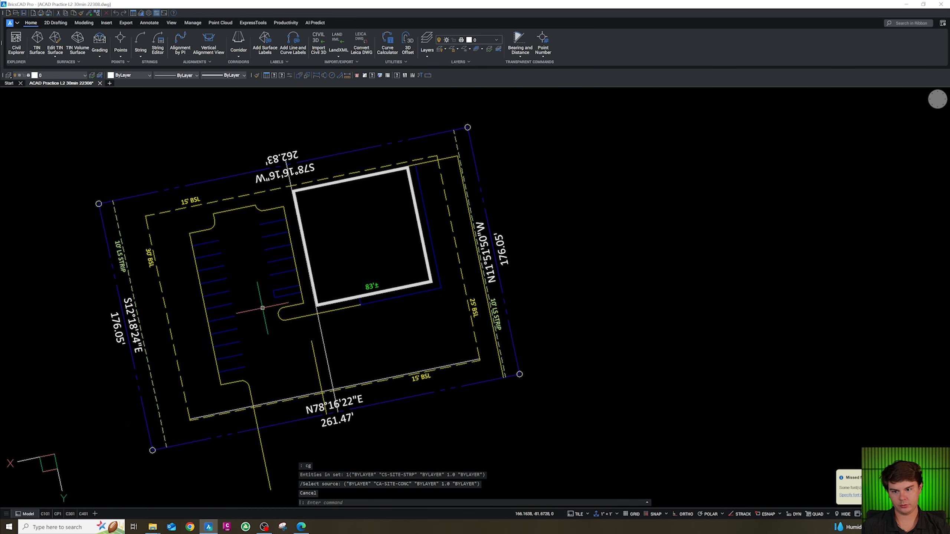
scroll(366, 326, up, 2)
scroll(321, 405, up, 2)
scroll(269, 374, down, 2)
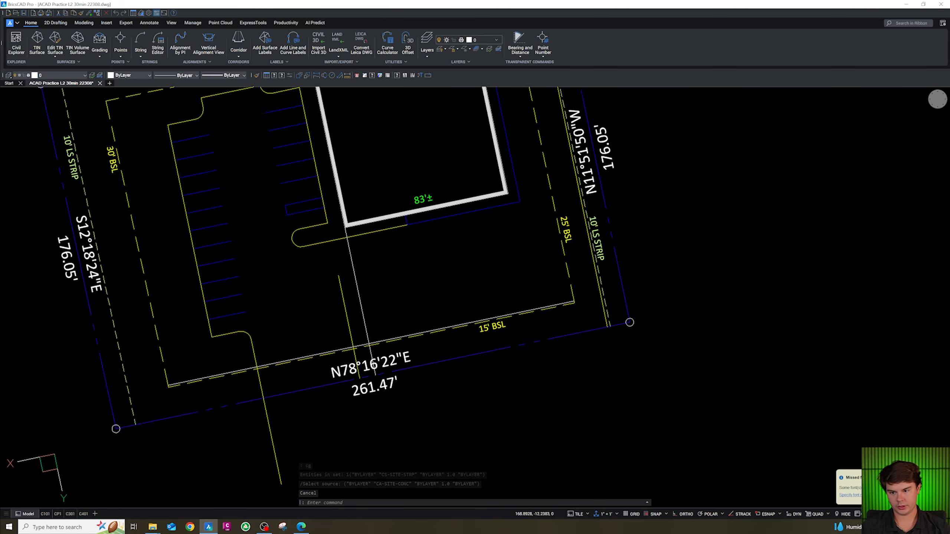
scroll(224, 349, up, 2)
key(Escape)
key(Escape)
text(pl)
key(Return)
scroll(241, 344, down, 2)
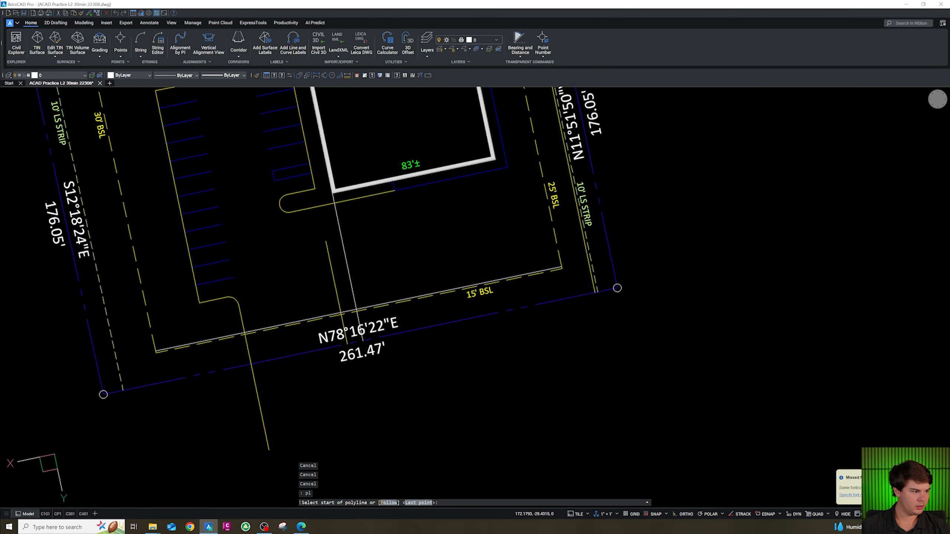
scroll(270, 395, up, 2)
scroll(274, 395, down, 2)
shift+right_click(261, 286)
click(280, 305)
click(246, 280)
key(Escape)
Step: Offset the traced driveway edge 30 feet toward the building side
click(246, 285)
text(o)
key(Return)
text(30)
key(Return)
click(276, 273)
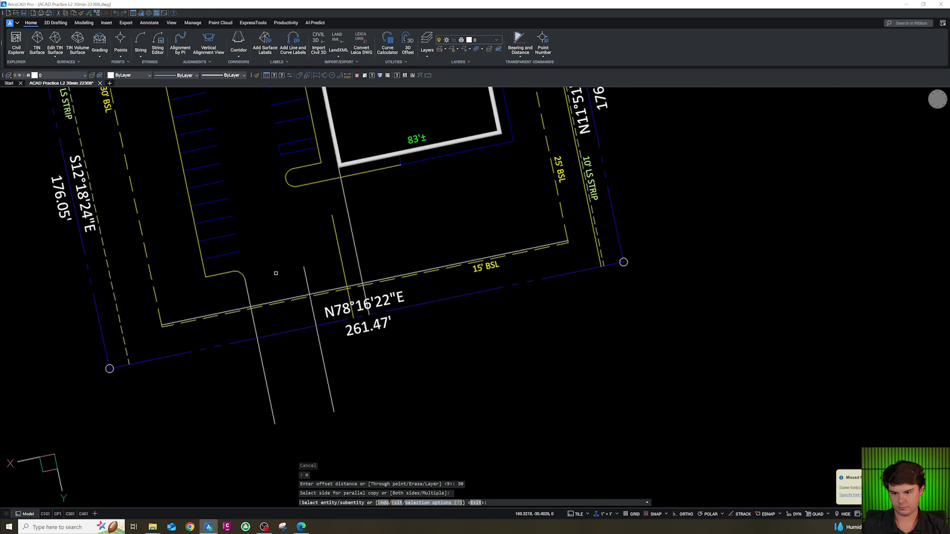
key(Escape)
key(Escape)
Step: Erase the traced polyline lying over the original driveway edge
click(246, 286)
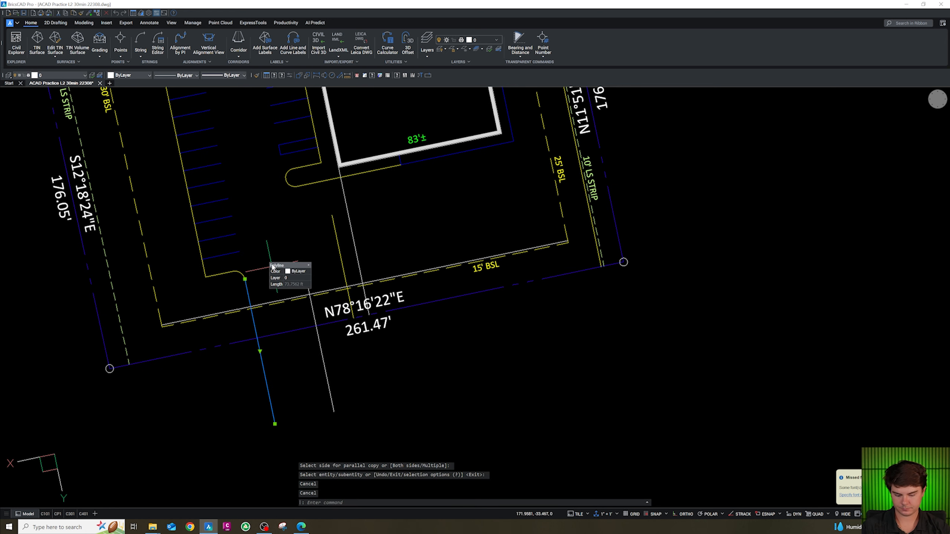
click(276, 302)
scroll(314, 271, up, 4)
text(p)
key(Escape)
key(Escape)
click(368, 301)
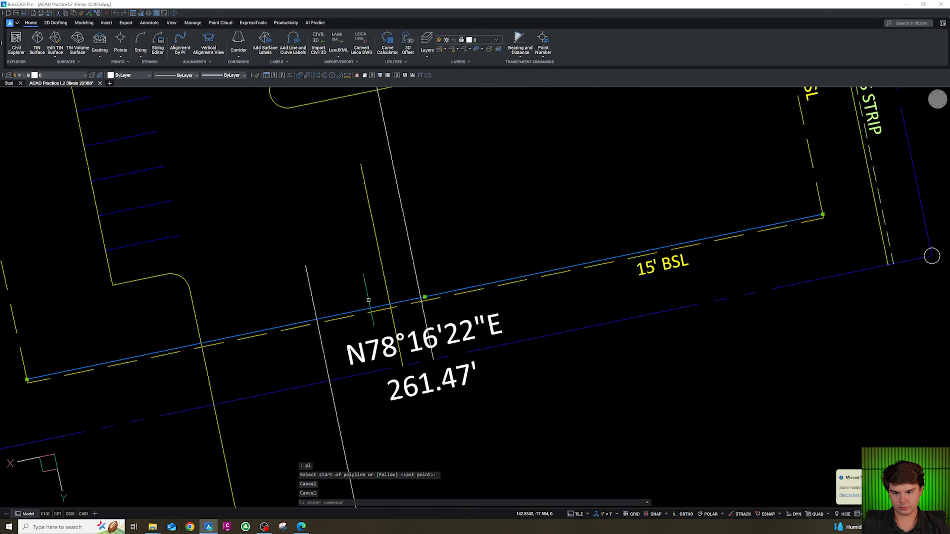
text(o)
key(Return)
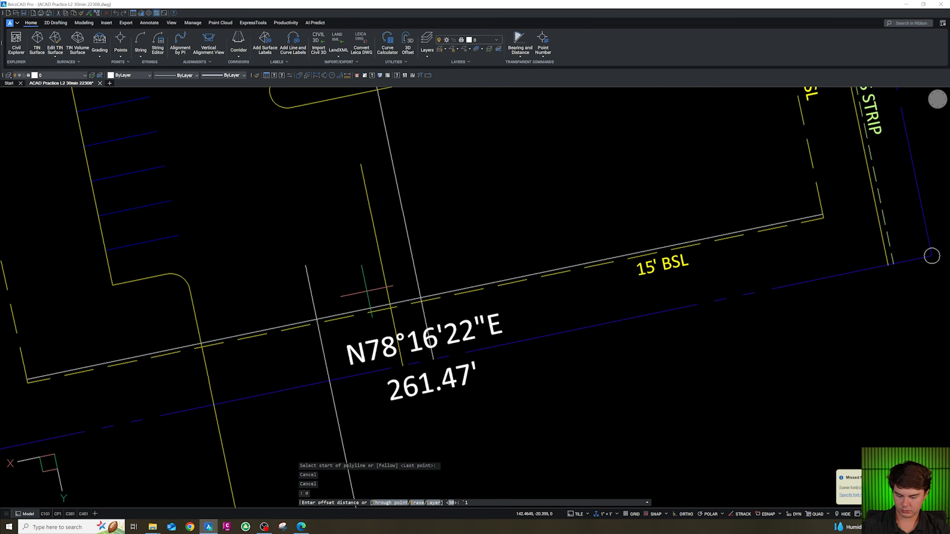
text(`1)
key(Escape)
key(Escape)
key(Escape)
Step: Offset the white line along the 15' BSL by 19 feet into the site
click(362, 310)
text(o)
key(Return)
key(Return)
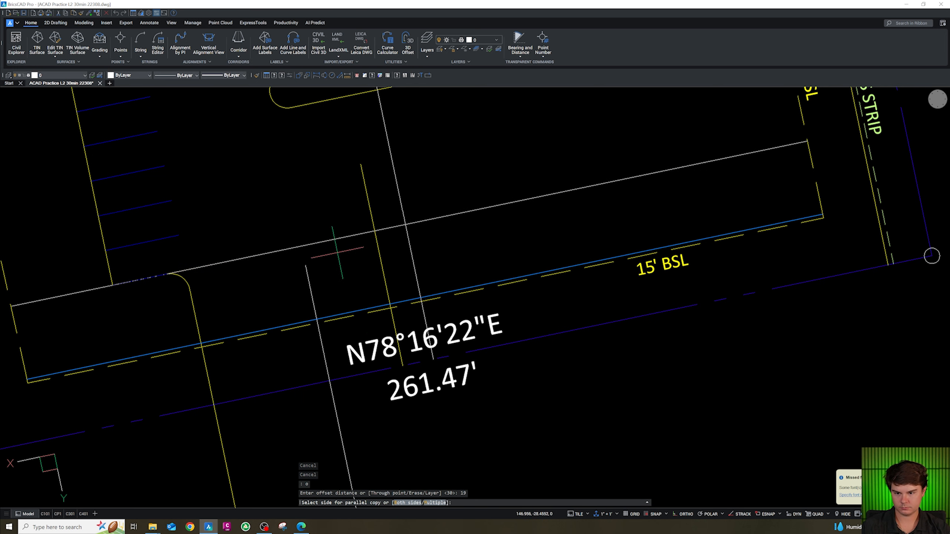
click(336, 254)
Step: Extend the 30-foot driveway offset line up to the line offset from the 15' BSL
text(ex)
key(Return)
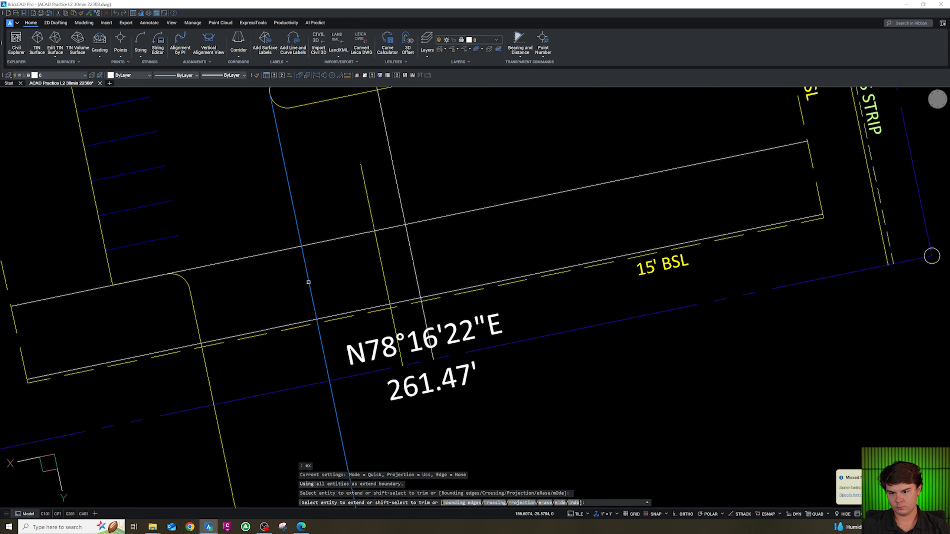
key(Escape)
key(Escape)
key(Escape)
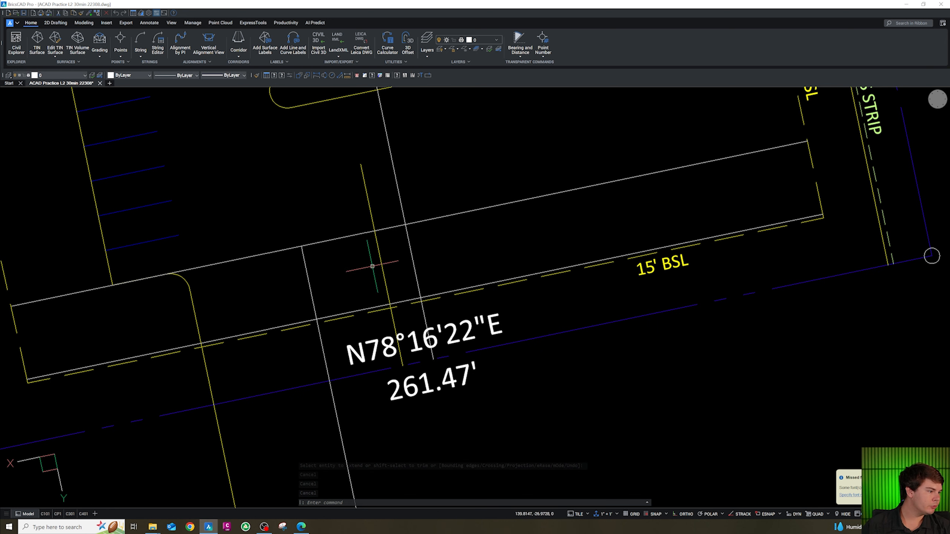
Step: Offset the extended driveway line 14 feet toward the building side to form the island's other edge
scroll(369, 269, up, 1)
scroll(271, 315, down, 1)
scroll(344, 299, up, 1)
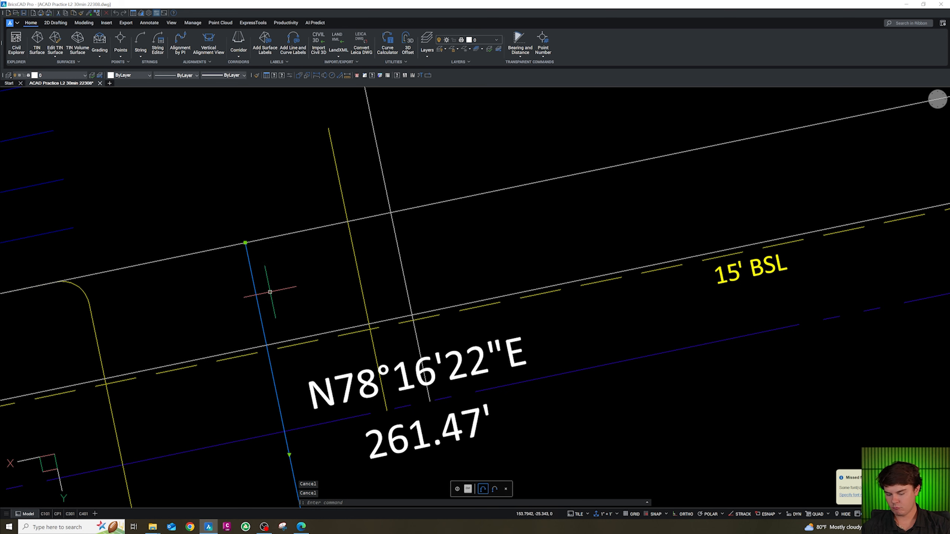
text(o)
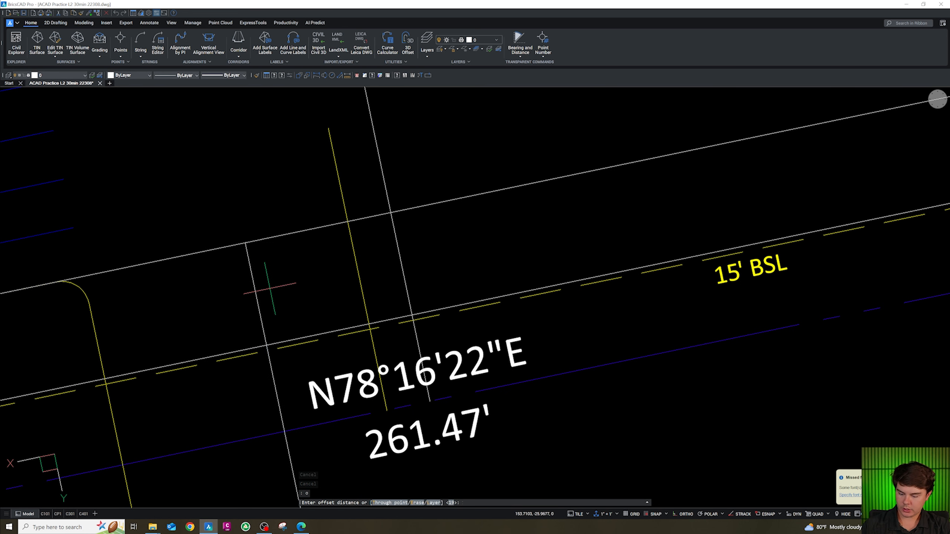
key(Escape)
key(Escape)
Step: Fillet the island's driveway-side edge with the upper line using a radius of 10 feet
scroll(299, 269, down, 2)
text(f)
key(Return)
text(r)
key(Return)
text(1)
key(Return)
click(286, 281)
click(293, 253)
key(Return)
key(Escape)
Step: Fillet the island's upper line with its opposite edge using a radius of 3 feet
text(f)
key(Return)
text(r)
key(Return)
text(3)
key(Return)
click(317, 252)
key(Escape)
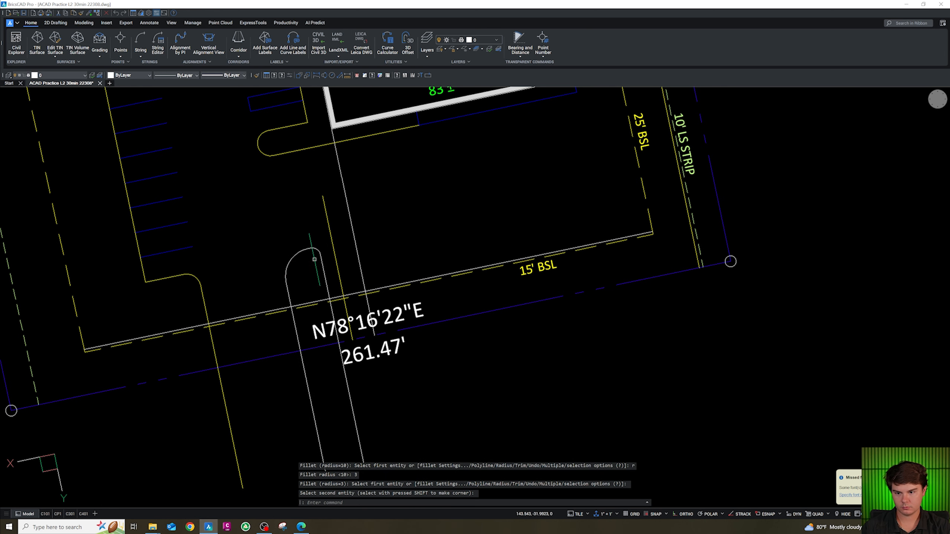
Step: Erase the leftover yellow line beside the island and the long white construction line below the building
scroll(318, 252, down, 5)
scroll(299, 303, up, 8)
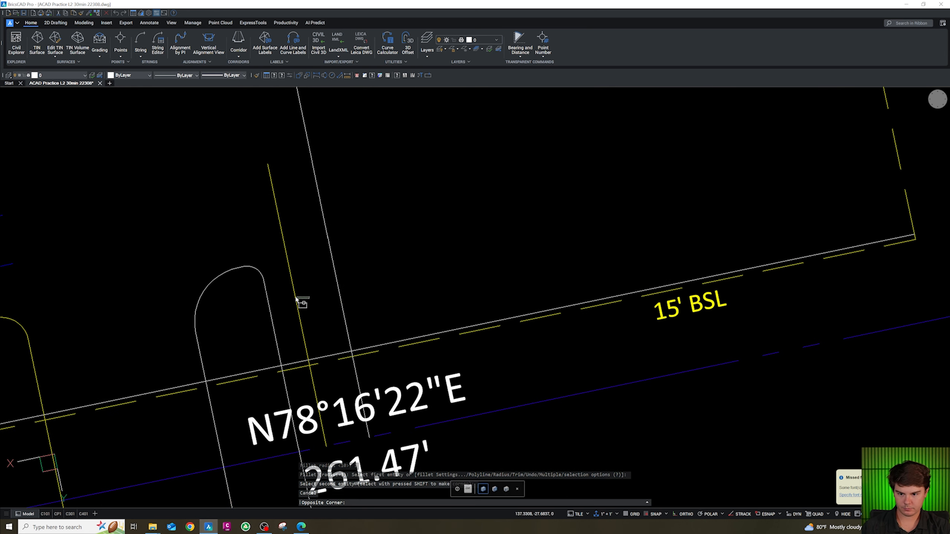
click(303, 303)
click(297, 306)
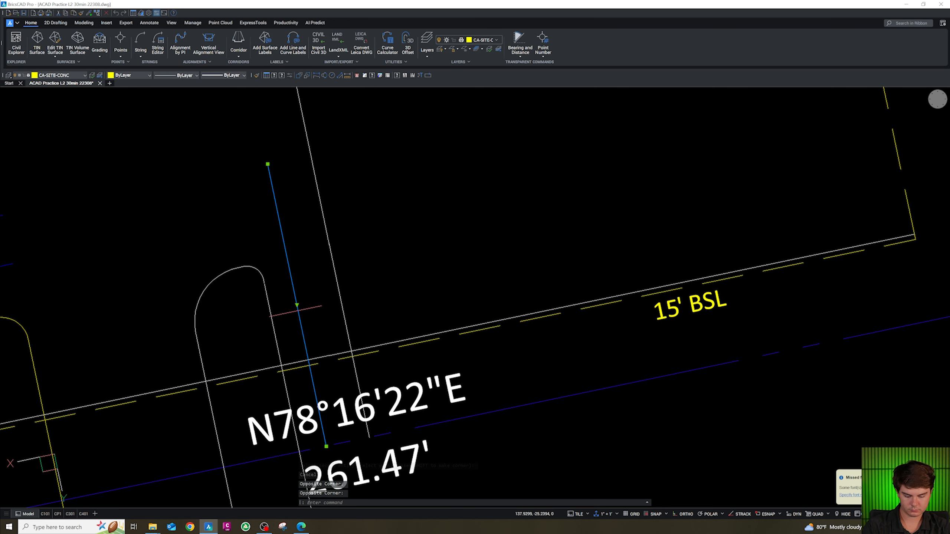
scroll(297, 306, down, 5)
scroll(337, 269, up, 4)
key(Delete)
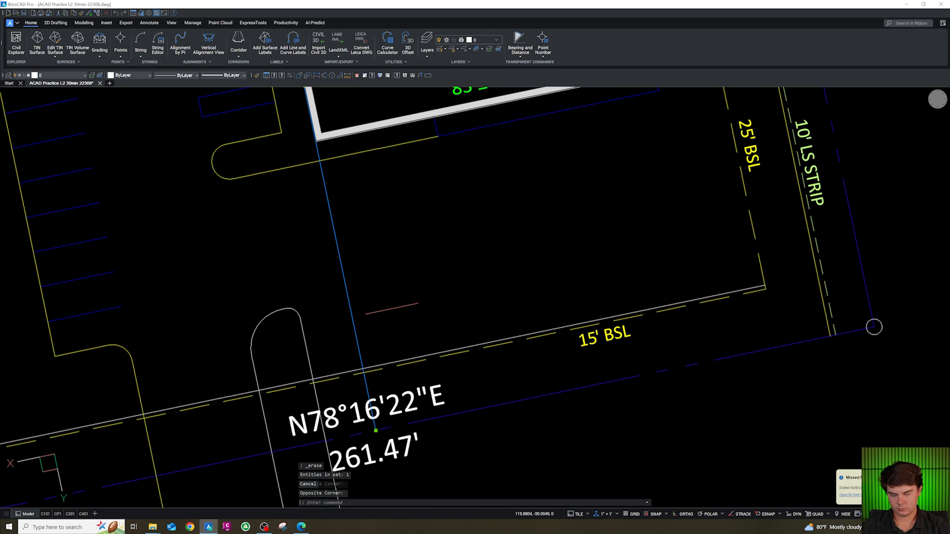
scroll(391, 309, down, 5)
scroll(383, 353, up, 4)
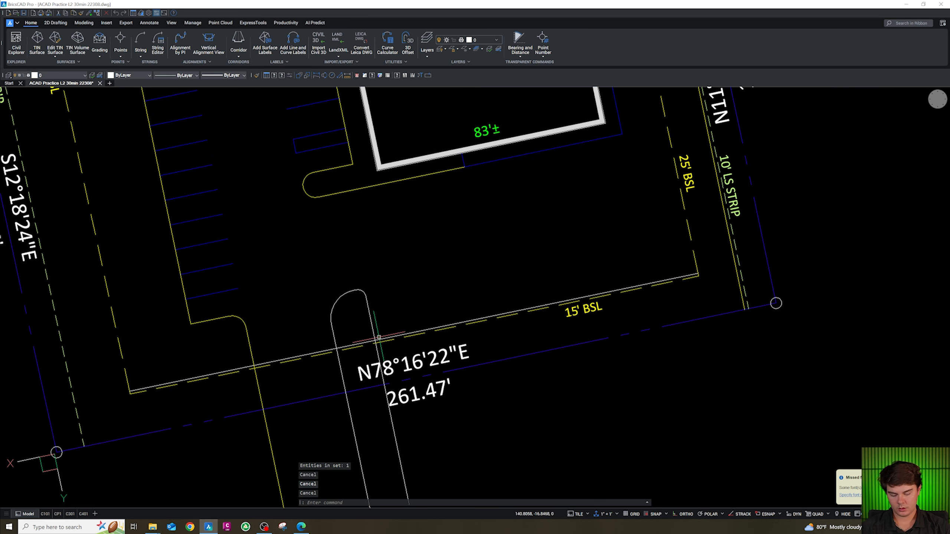
Step: Draw a 19-foot polyline along the island's edge from its apparent intersection with the white line at the 15' BSL
text(pl)
key(Return)
scroll(370, 338, up, 3)
shift+right_click(374, 336)
key(a)
click(380, 341)
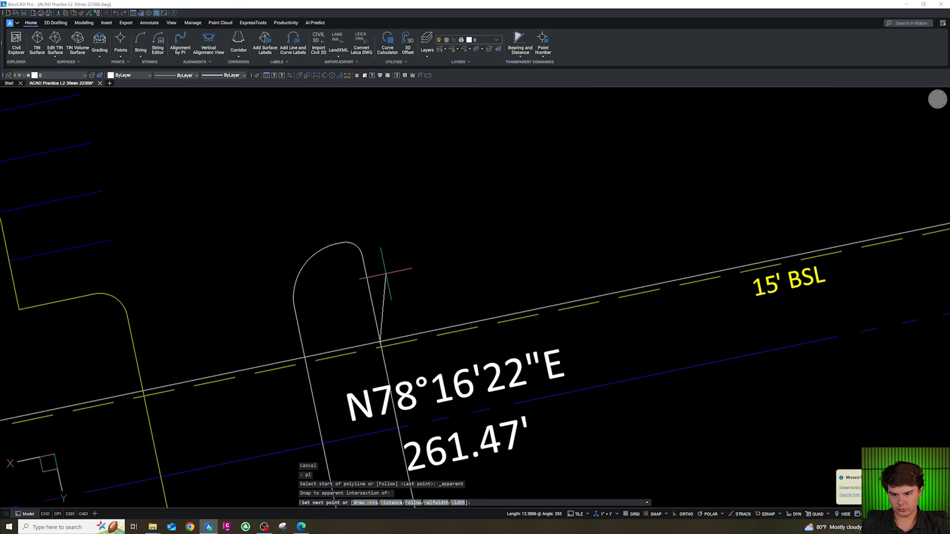
text(19)
key(Return)
key(Escape)
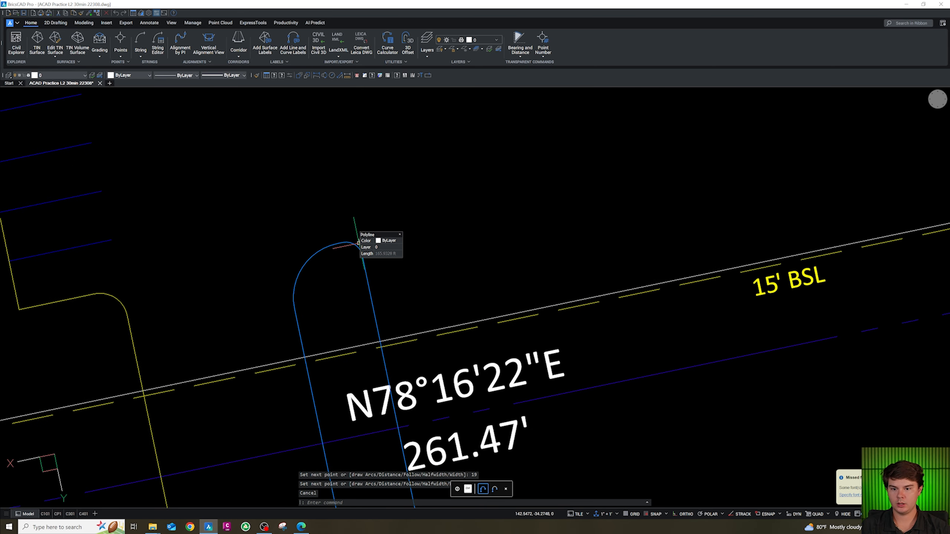
Step: Offset the 19-foot line at the island 9 feet repeatedly to lay out parking stall lines along the 15' BSL
key(Escape)
key(Escape)
click(360, 240)
text(o)
key(Return)
text(9)
key(Return)
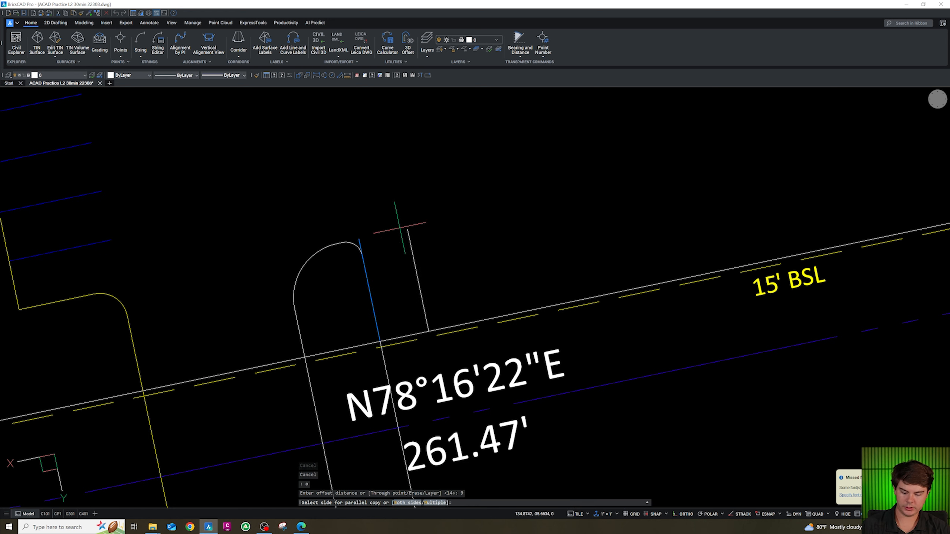
text(m)
key(Return)
click(411, 253)
click(479, 277)
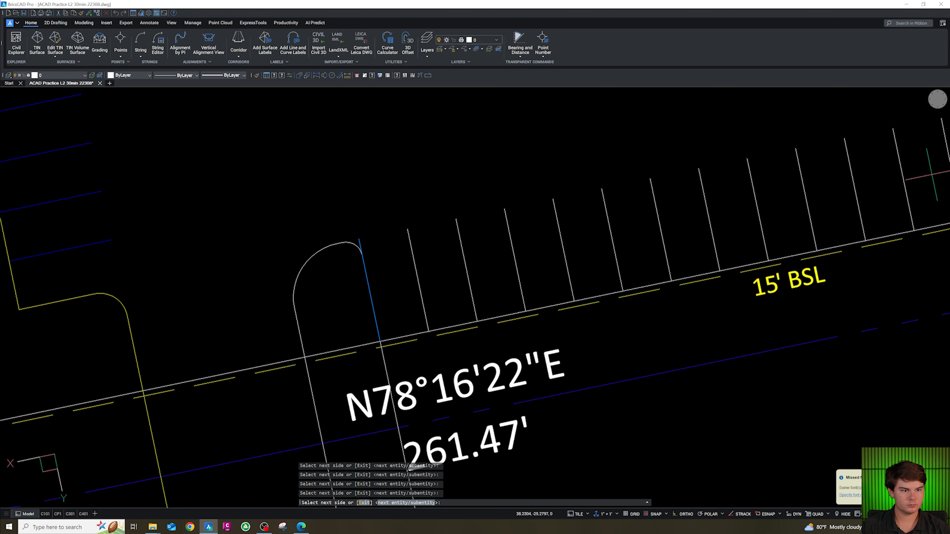
scroll(796, 225, down, 5)
key(Escape)
Step: Stretch the white line along the 15' BSL to the last stall line's lower endpoint and join both into one polyline
scroll(649, 305, up, 3)
scroll(891, 228, up, 4)
key(Escape)
click(707, 278)
shift+right_click(637, 293)
key(e)
click(636, 293)
click(650, 285)
click(628, 272)
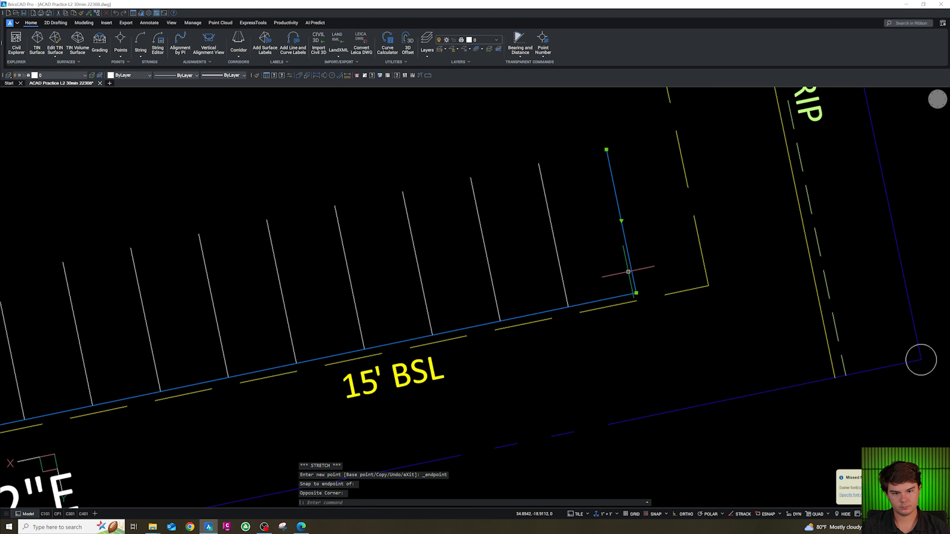
text(j)
scroll(637, 261, down, 6)
scroll(442, 262, up, 6)
key(Return)
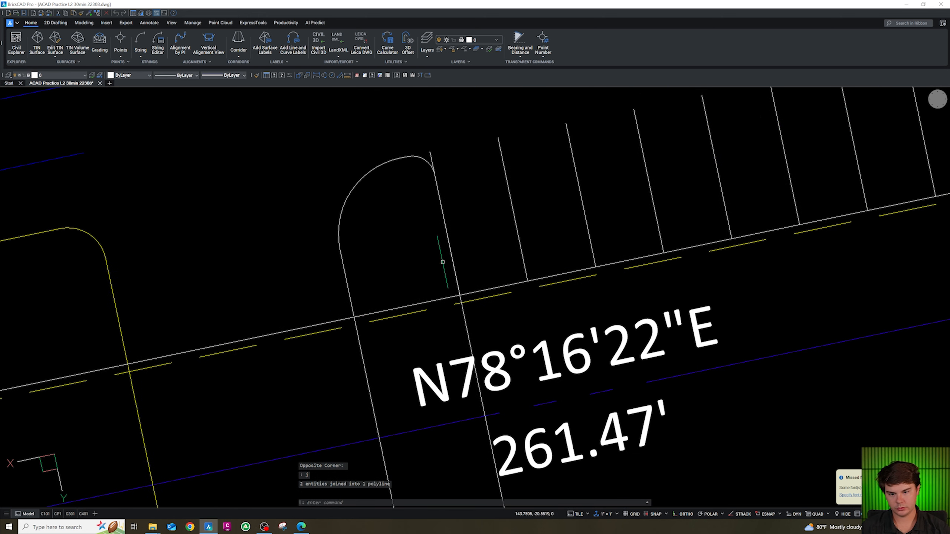
Step: Fillet the island's stall-side edge with the line along the 15' BSL using a radius of 0
click(475, 289)
scroll(464, 259, down, 3)
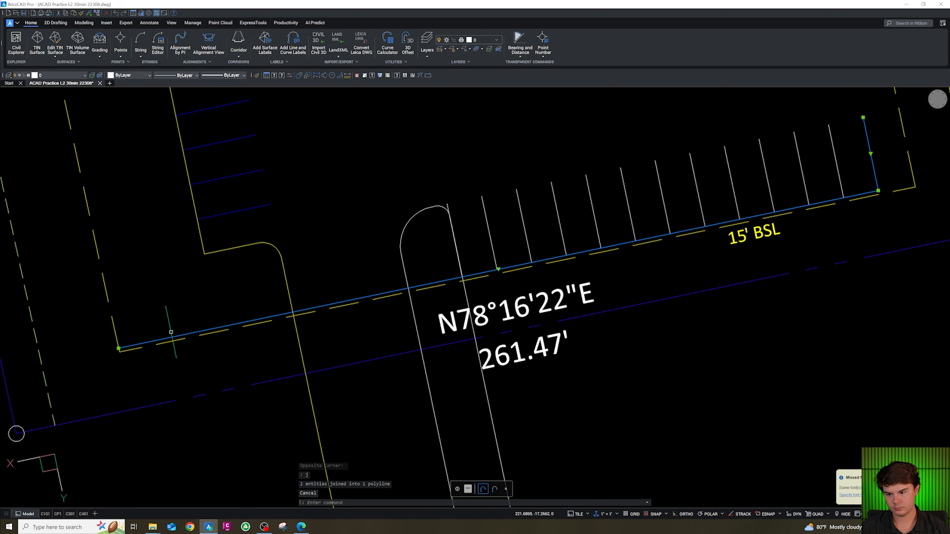
key(Escape)
key(Escape)
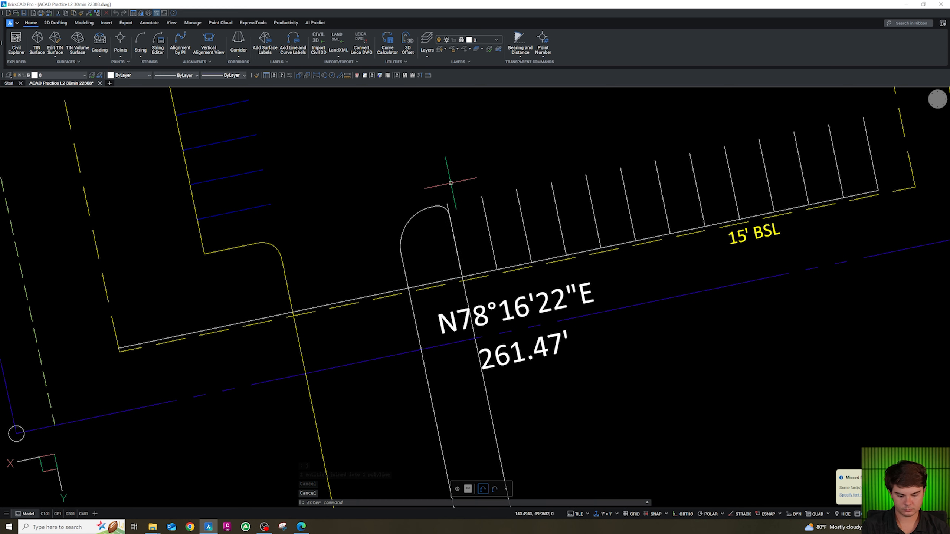
scroll(372, 292, up, 1)
text(f)
key(Return)
text(r)
key(Return)
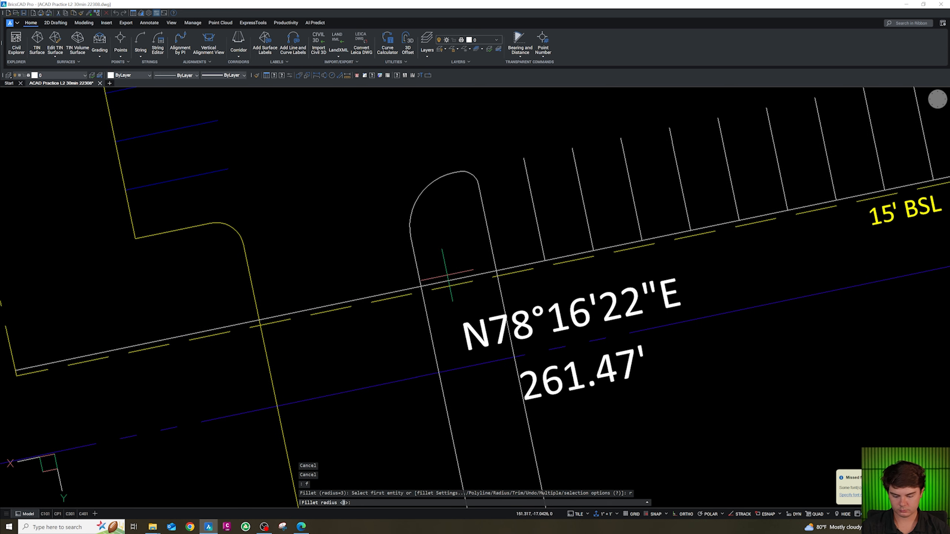
text(0)
key(Return)
click(490, 249)
click(506, 267)
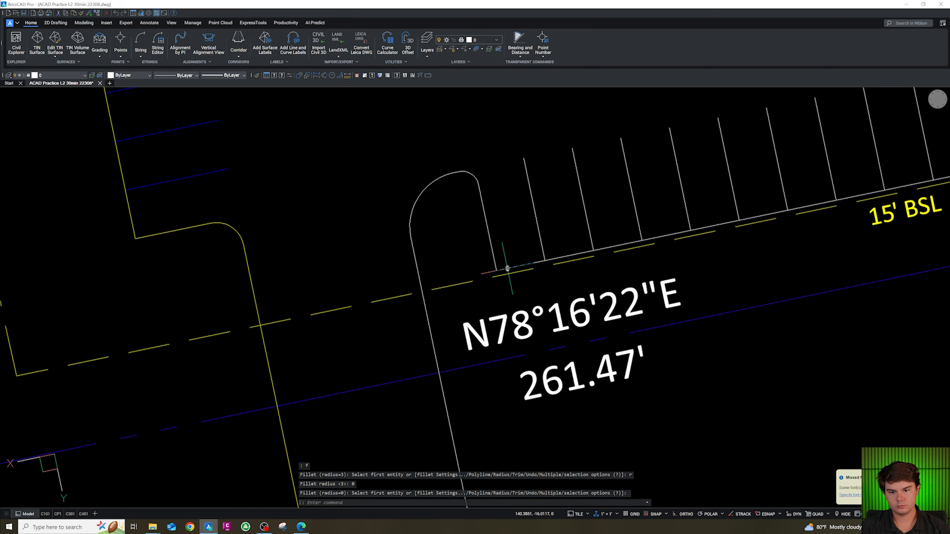
Step: Match the white island and stall boundary polyline to the layer of the existing yellow driveway curb line
scroll(496, 243, down, 3)
key(Escape)
drag(496, 231, 489, 230)
text(cg)
key(Return)
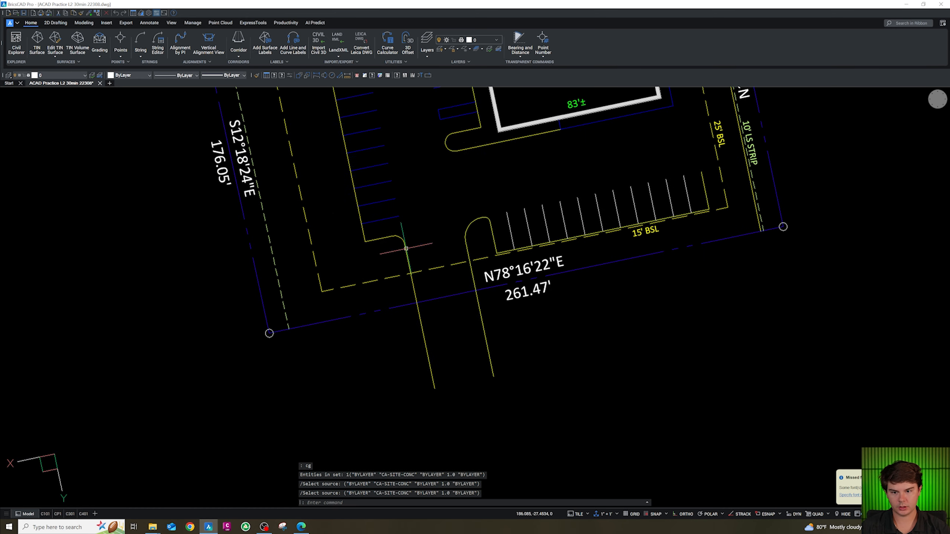
key(Escape)
key(Escape)
key(Escape)
key(Escape)
Step: Draw a short polyline from the upper endpoint of the last stall line toward the 10' LS strip
scroll(406, 249, down, 4)
scroll(571, 235, up, 6)
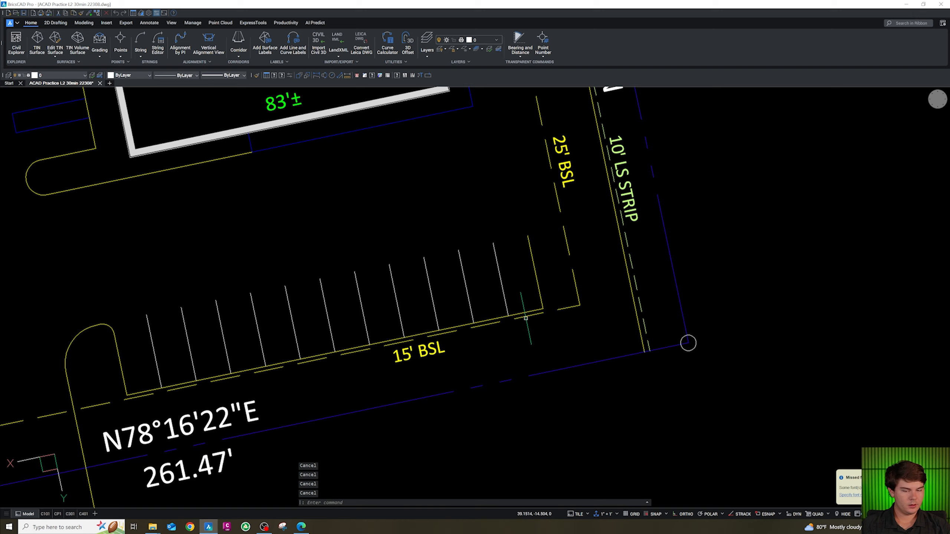
scroll(525, 318, down, 5)
scroll(531, 299, up, 7)
scroll(533, 293, down, 1)
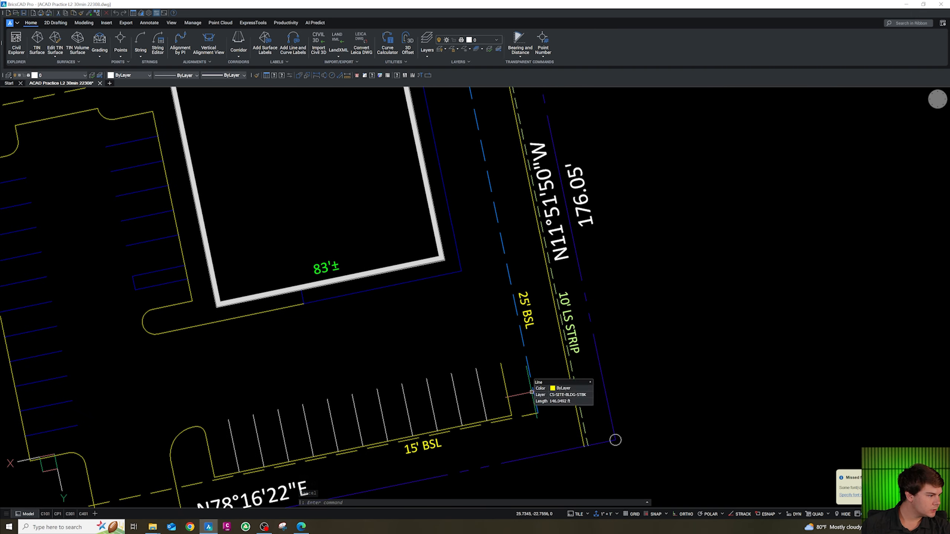
scroll(527, 393, up, 3)
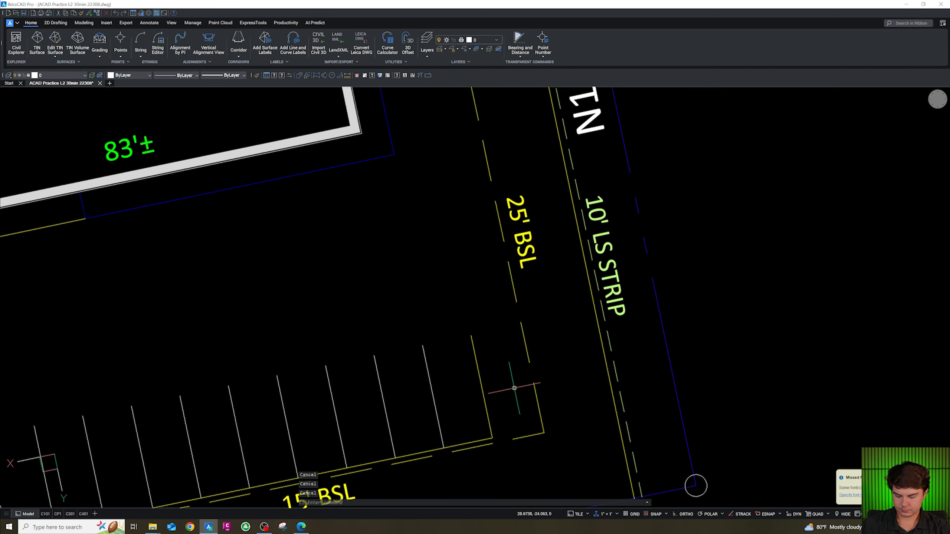
text(pl)
key(Return)
shift+right_click(483, 340)
key(e)
click(472, 337)
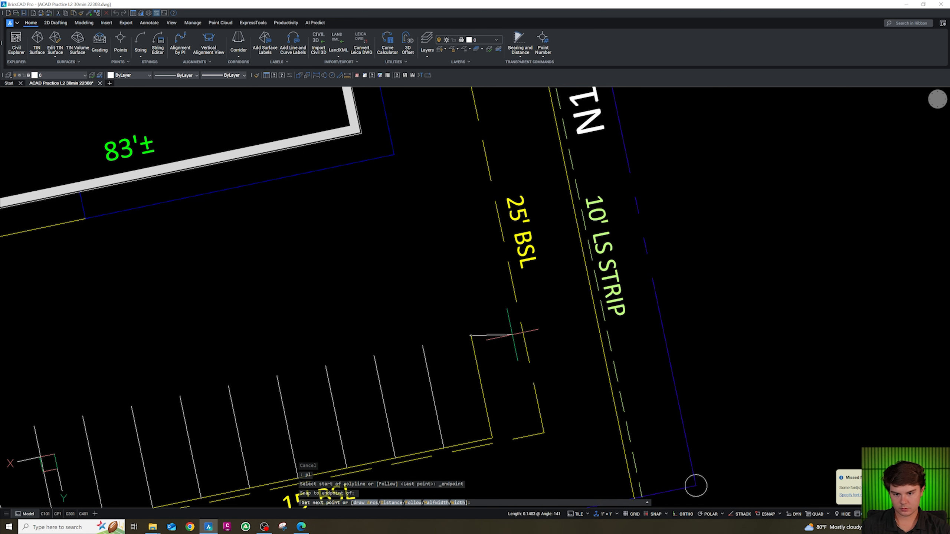
key(Escape)
key(Escape)
Step: Try to fillet the curb line along the 10' LS strip with the short white line using a radius of 26 feet
text(f)
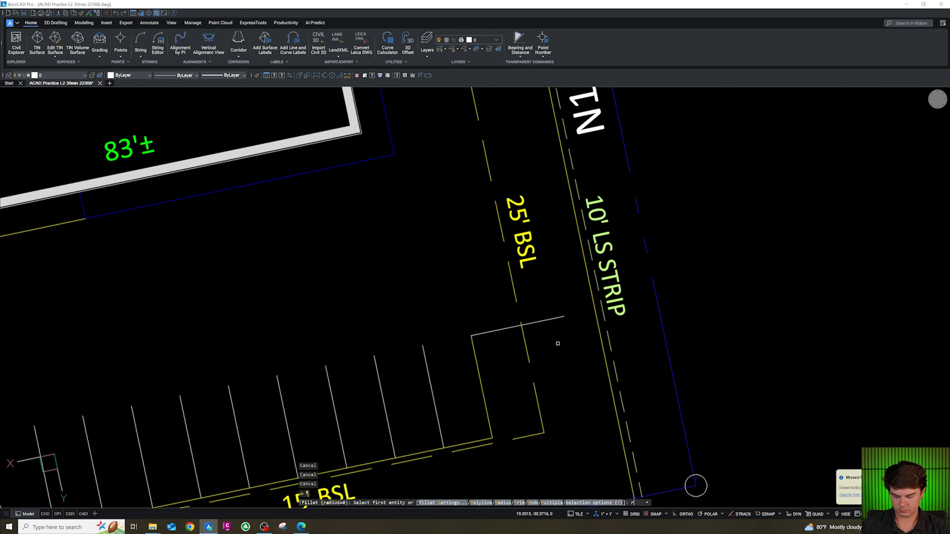
key(Return)
text(r)
key(Return)
text(26)
key(Return)
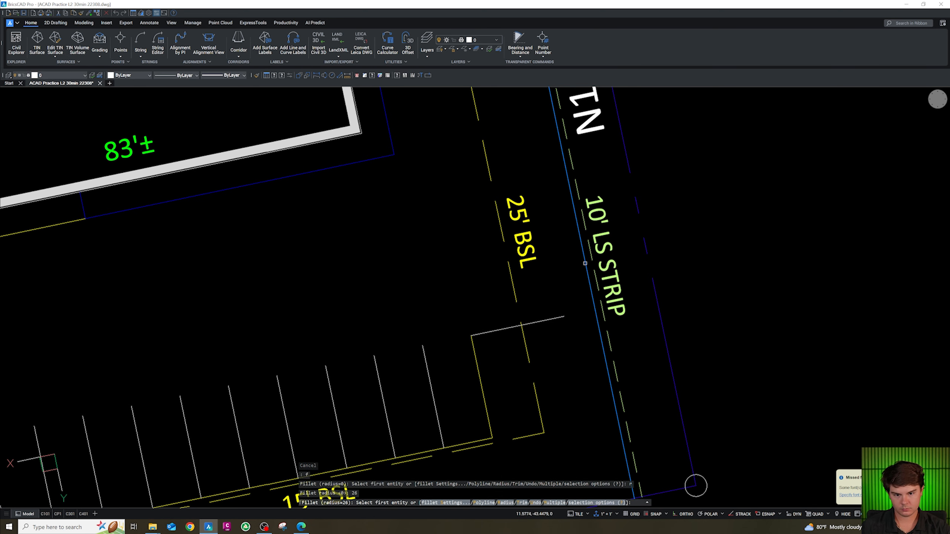
click(584, 265)
click(553, 319)
scroll(560, 339, down, 5)
key(Escape)
key(Escape)
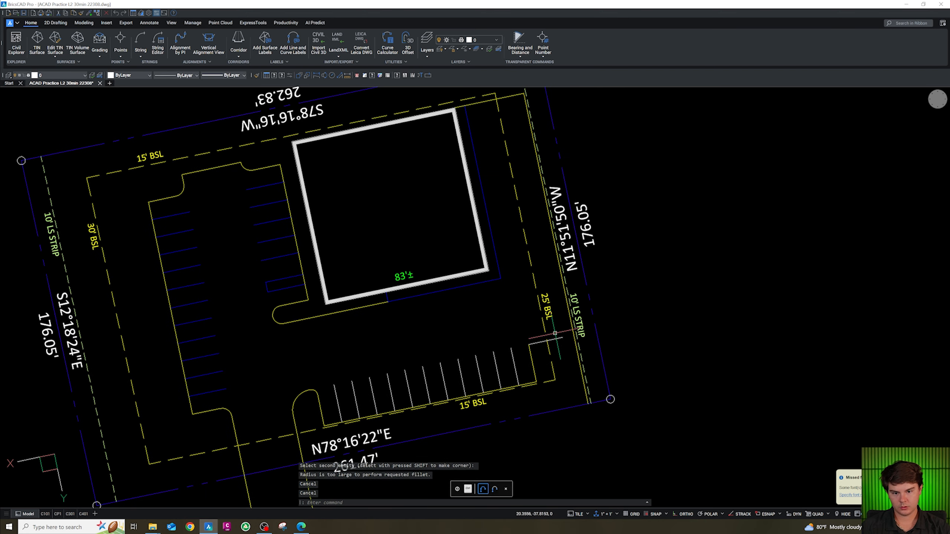
Step: Draw a circle with a 26-foot radius between the building's lower corner and the 10' LS strip
scroll(555, 339, up, 5)
key(Escape)
key(Escape)
text(ci)
key(Return)
click(438, 285)
text(26)
key(Return)
key(Escape)
Step: Move the circle from its quadrant nearest the 10' LS strip to the nearest point on the curb line
text(m)
key(Return)
text(qua)
key(Return)
click(578, 256)
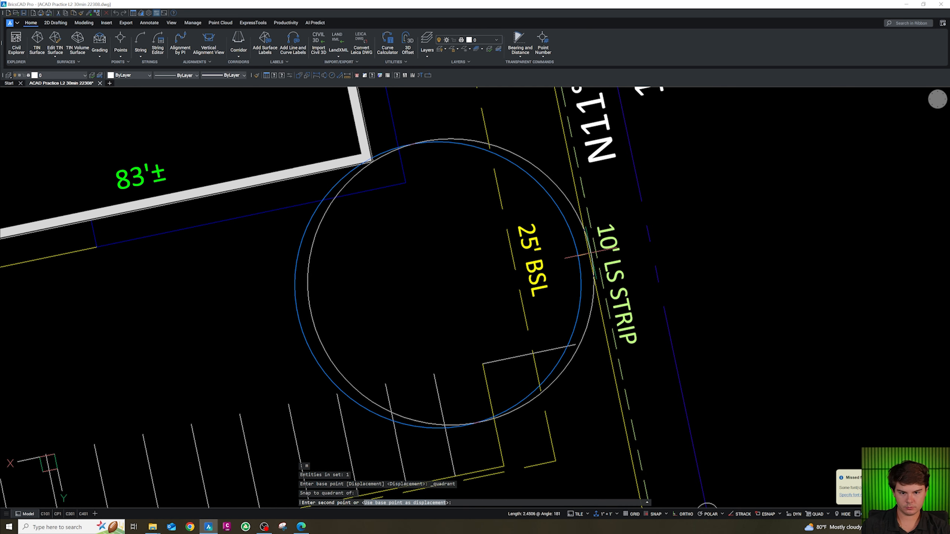
shift+right_click(589, 253)
key(n)
click(588, 253)
key(Escape)
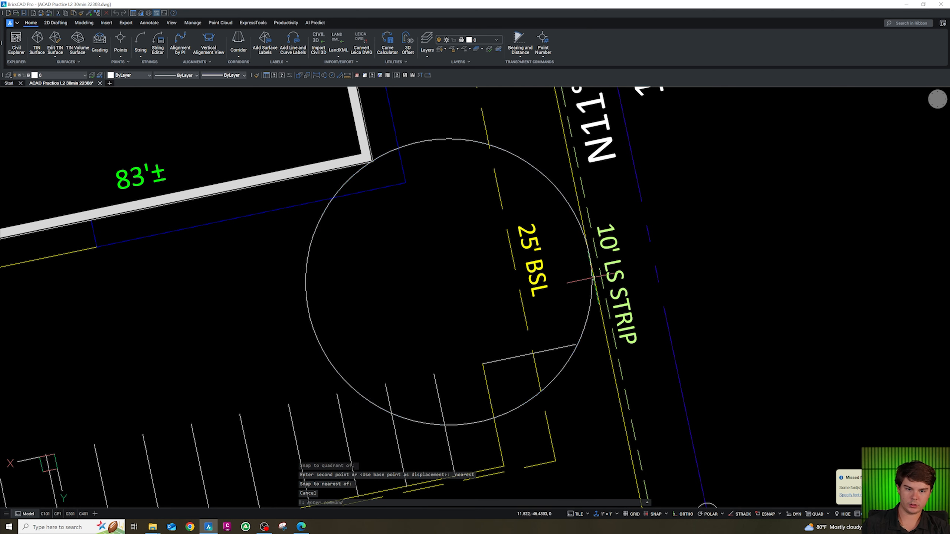
Step: Move the circle about 9.6 feet along the curb line, away from the stalls, so it meets the short white line
click(585, 321)
text(m)
key(Return)
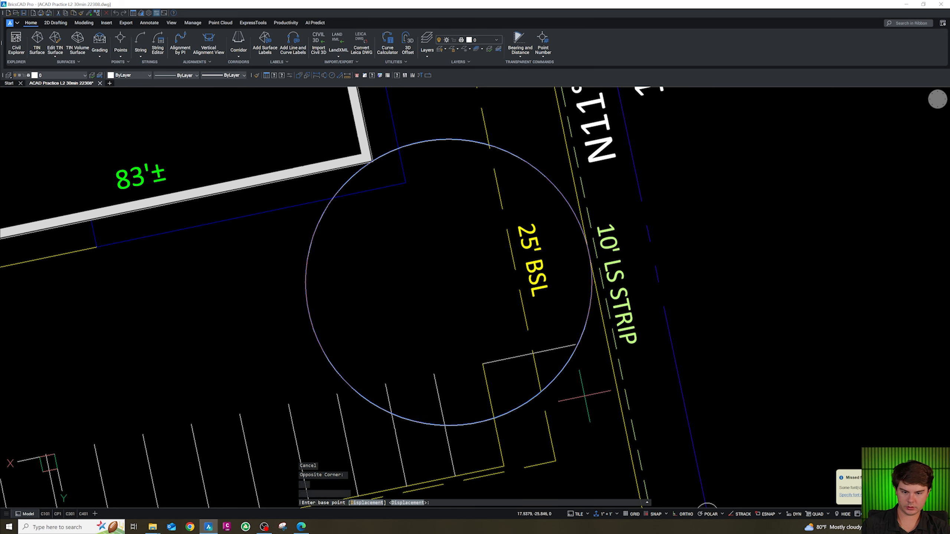
click(584, 396)
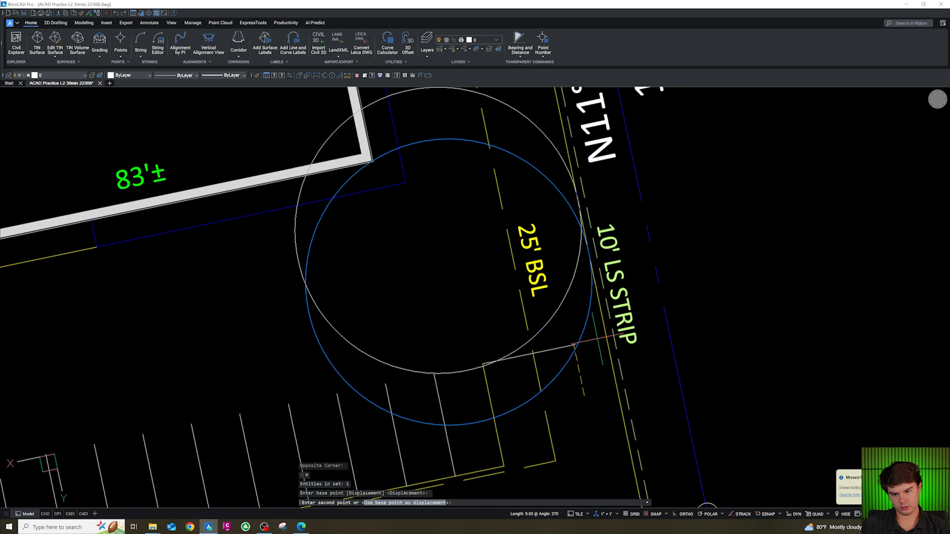
click(573, 343)
key(Escape)
Step: Fillet the last stall's edge line with the circle using a radius of 5 feet
text(f)
key(Return)
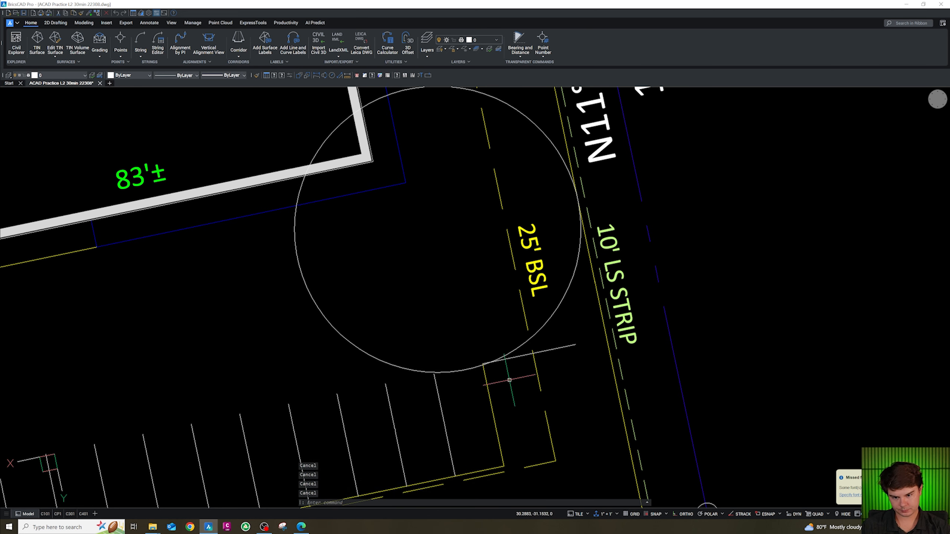
text(r)
key(Return)
text(5)
key(Return)
click(486, 377)
click(509, 353)
scroll(493, 388, down, 3)
scroll(519, 314, up, 4)
key(Return)
key(Escape)
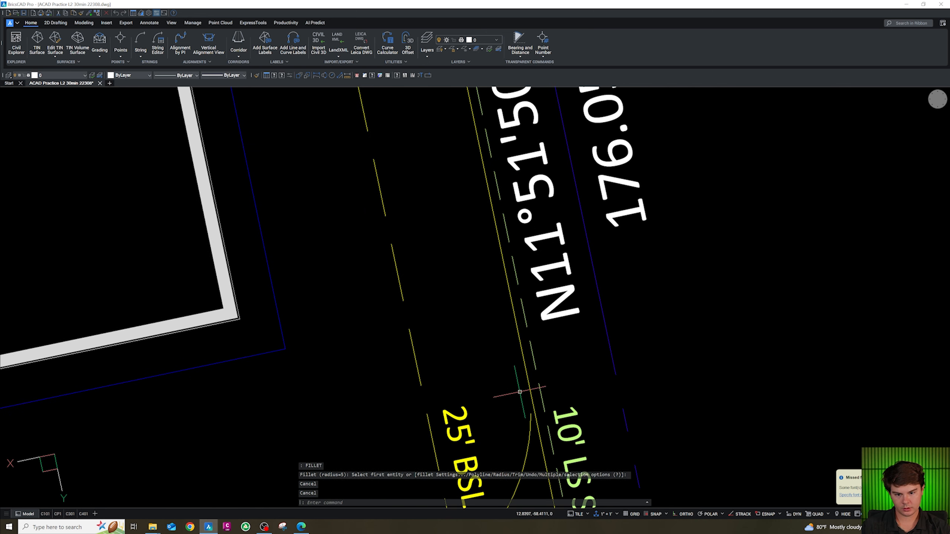
Step: Extend the large arc to the curb line along the 10' LS strip and trim off the curb line's leftover lower part
text(ex)
key(Return)
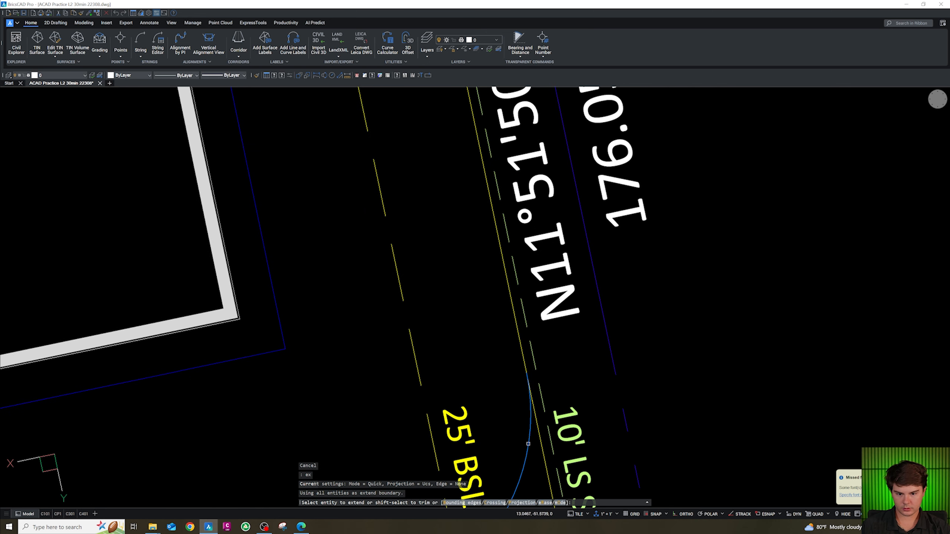
click(528, 444)
key(Escape)
key(Escape)
text(tr)
key(Return)
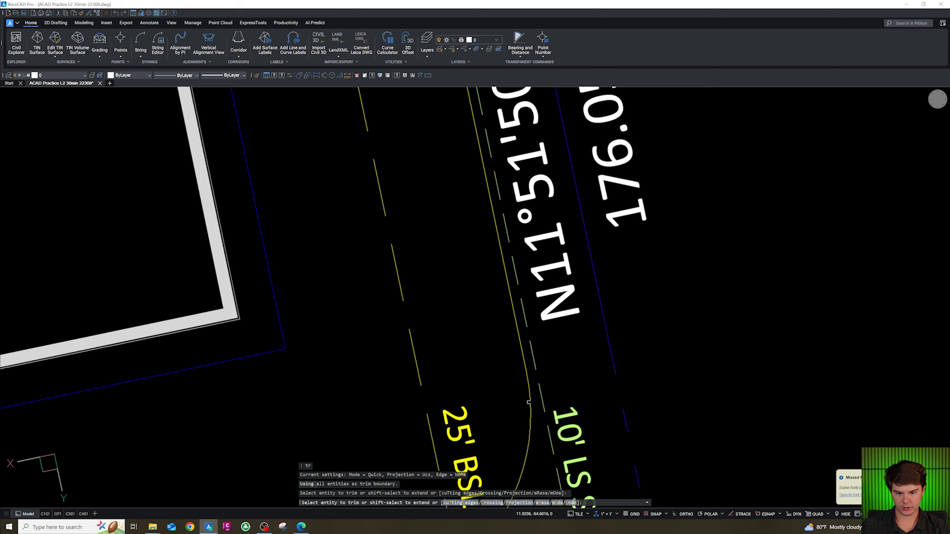
scroll(481, 392, down, 5)
scroll(494, 390, up, 4)
key(Escape)
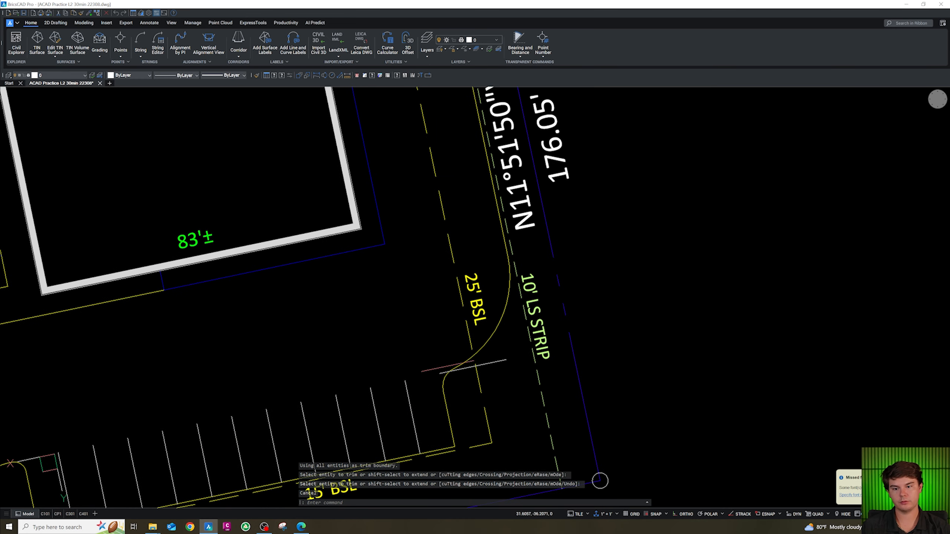
Step: Erase the short white construction line at the end of the stall row
click(502, 367)
click(495, 355)
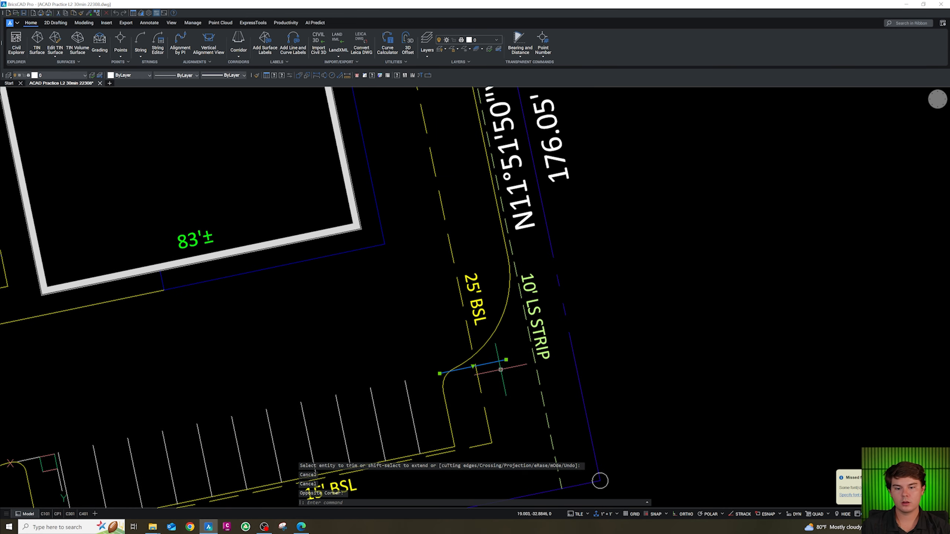
key(Delete)
scroll(491, 335, down, 4)
Step: Match the white stall lines along the 15' BSL to the layer of the existing blue stall lines
scroll(435, 402, up, 2)
drag(471, 361, 219, 431)
text(cg)
key(Return)
click(144, 251)
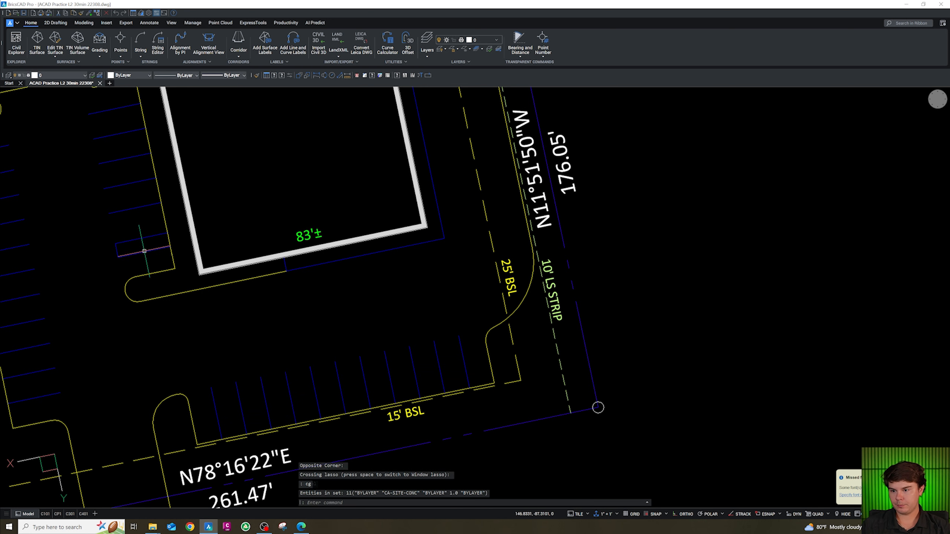
scroll(382, 328, down, 3)
scroll(419, 306, up, 2)
key(Escape)
Step: Join the curb segments around the lower corner near the 10' LS strip into one polyline
click(439, 328)
text(j)
key(Return)
key(Escape)
Step: Add parallel back-of-curb and gutter lines to the curb outlines around the parking lot, island and driveway
text(cc)
key(Return)
click(439, 328)
click(421, 321)
scroll(420, 320, down, 3)
scroll(276, 354, up, 3)
click(262, 397)
click(400, 325)
scroll(400, 325, down, 3)
key(Escape)
scroll(396, 343, down, 3)
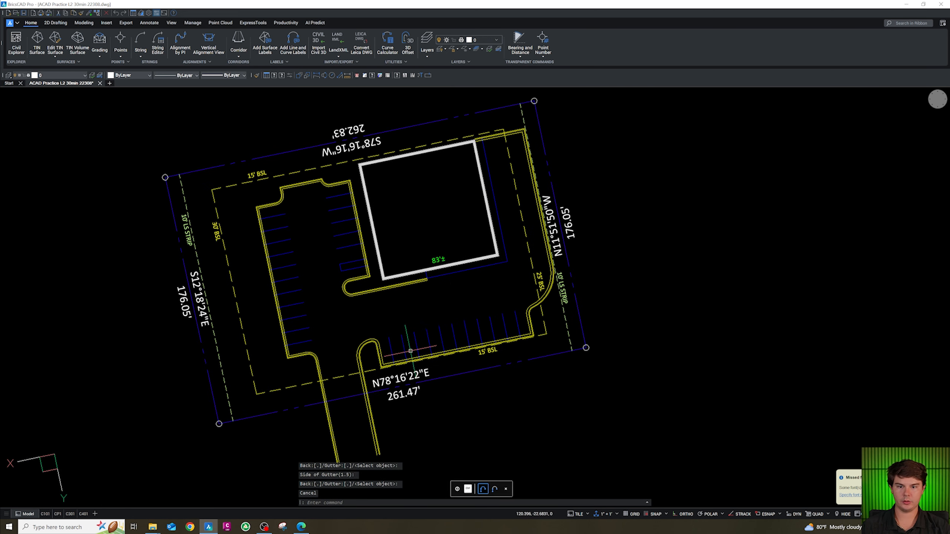
scroll(487, 259, up, 3)
key(Escape)
key(Escape)
key(Escape)
Step: Hatch the sidewalk strip along the building's two outer sides with the ANSI31 pattern at scale 15
text(N)
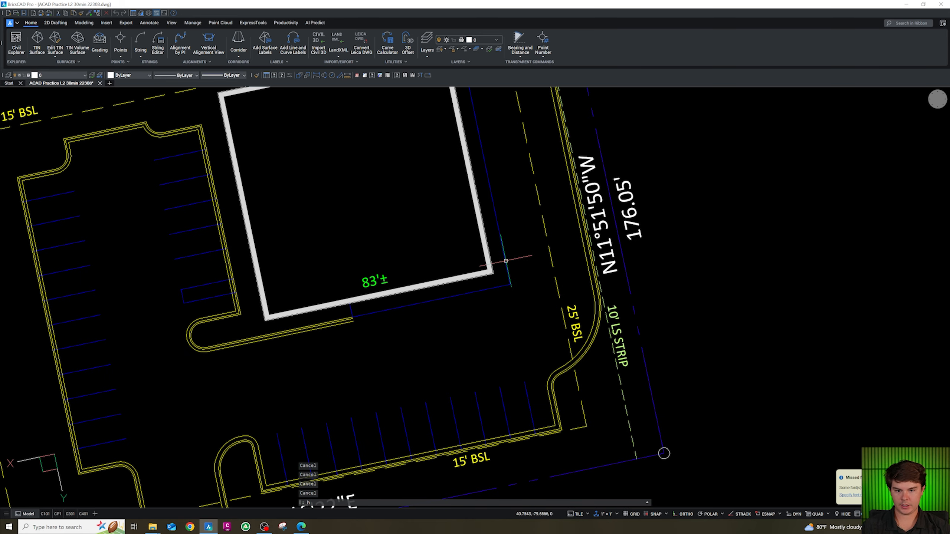
key(Return)
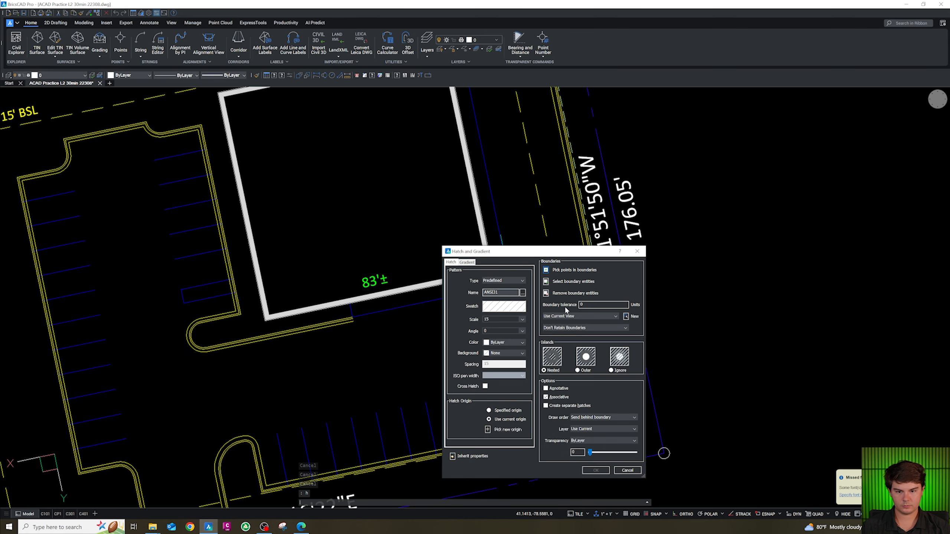
click(545, 270)
click(497, 274)
scroll(497, 273, down, 2)
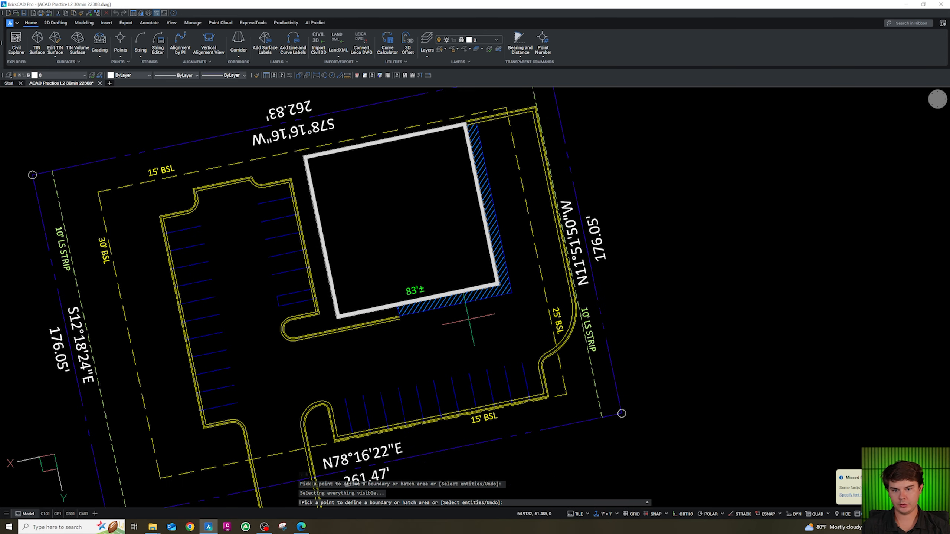
key(Return)
click(595, 472)
key(Escape)
scroll(482, 316, up, 3)
click(485, 303)
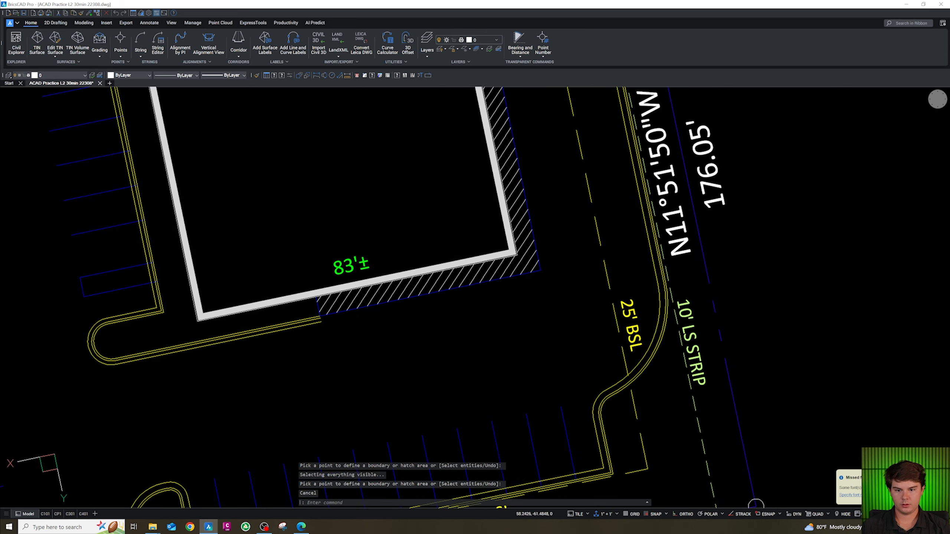
Step: Match the hatch of the sidewalk strip around the building to the CS-SITE-STRP layer
click(469, 279)
text(cg)
key(Return)
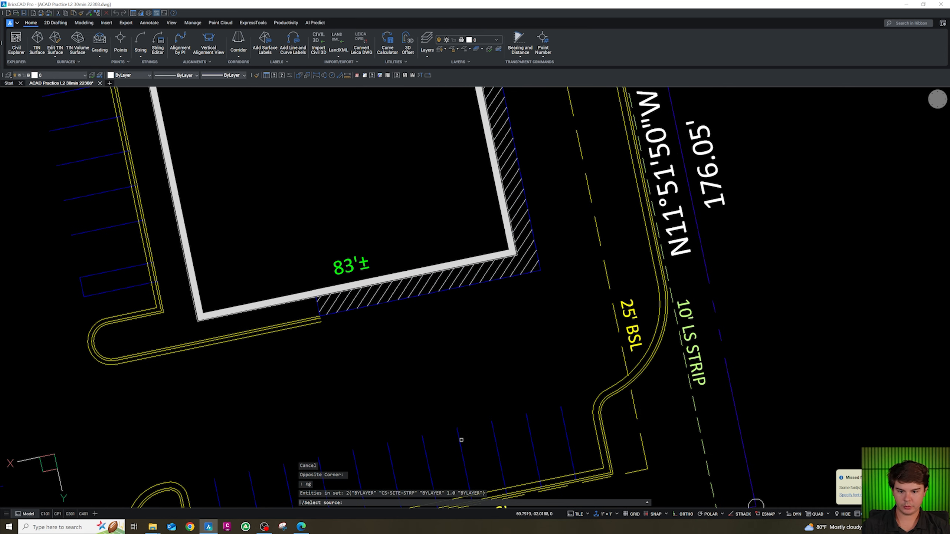
key(Escape)
key(Escape)
scroll(463, 439, down, 4)
scroll(393, 355, up, 6)
text(g)
key(Escape)
text(h)
key(Return)
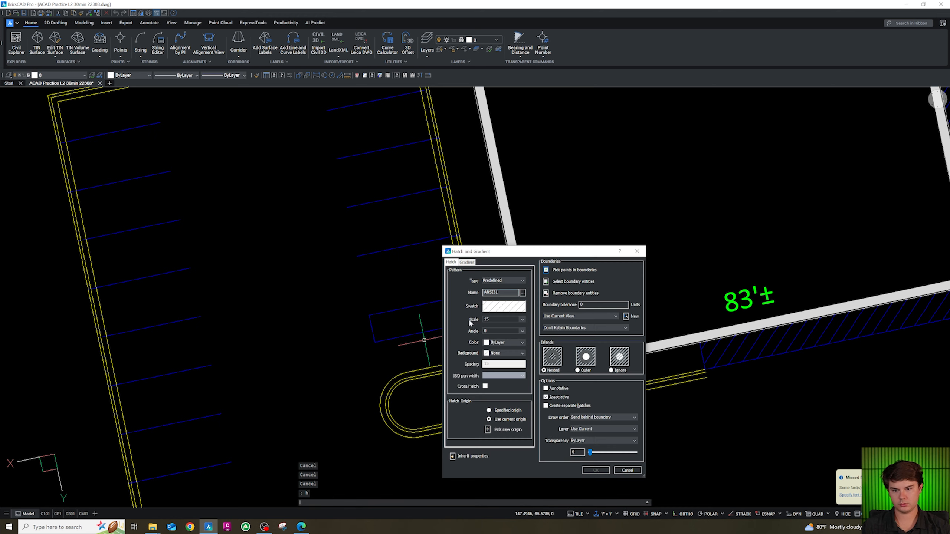
click(546, 270)
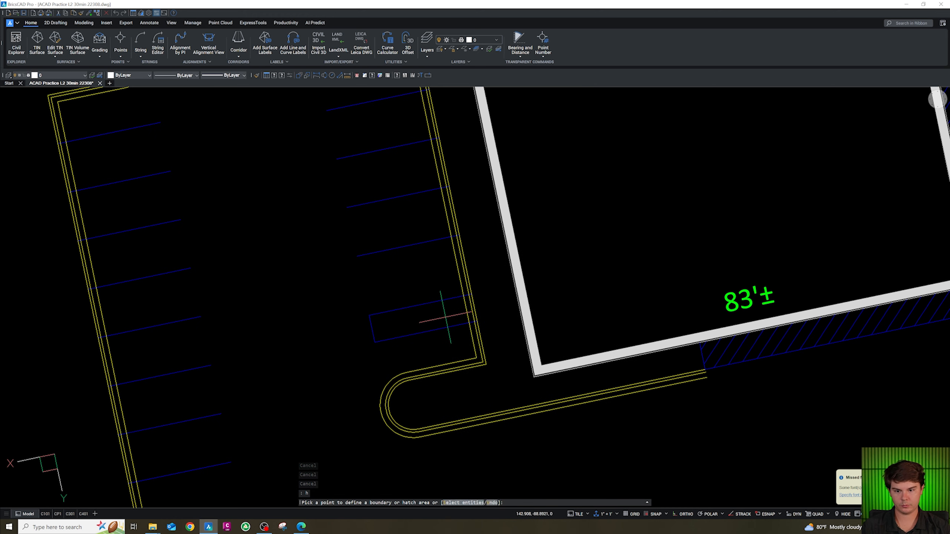
click(445, 319)
key(Return)
key(Escape)
key(Escape)
key(Escape)
key(Escape)
text(h)
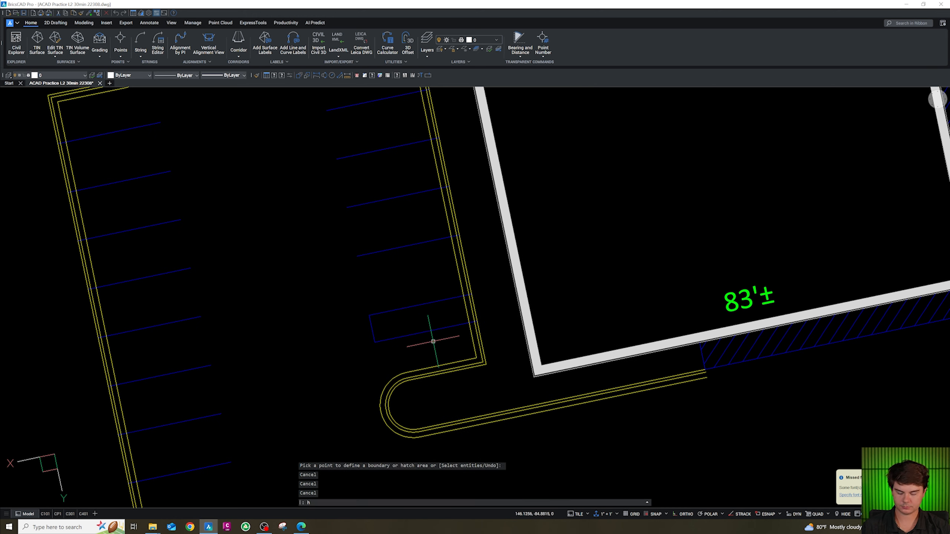
key(Return)
click(547, 273)
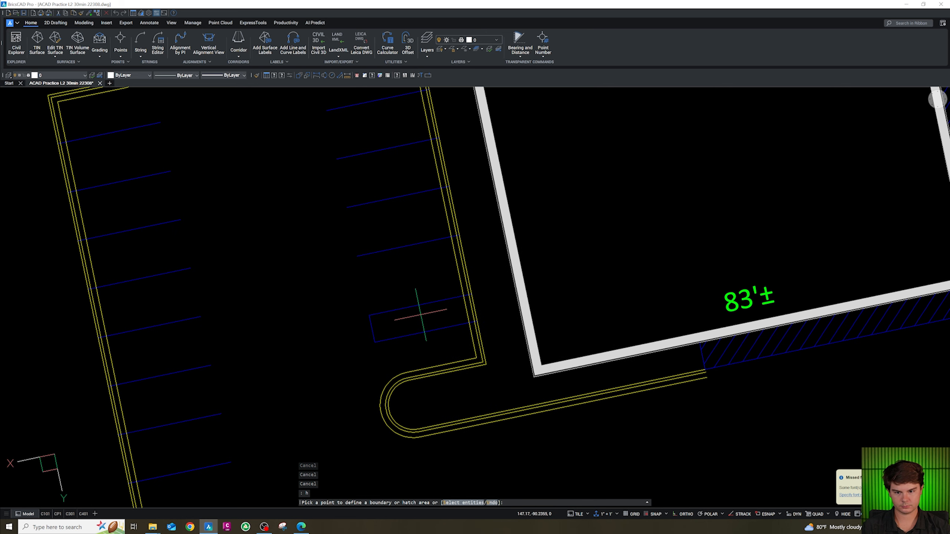
click(430, 322)
key(Return)
key(Escape)
Step: Hatch the narrow access aisle above the rounded island end with the ANSI31 pattern at scale 15
text(h)
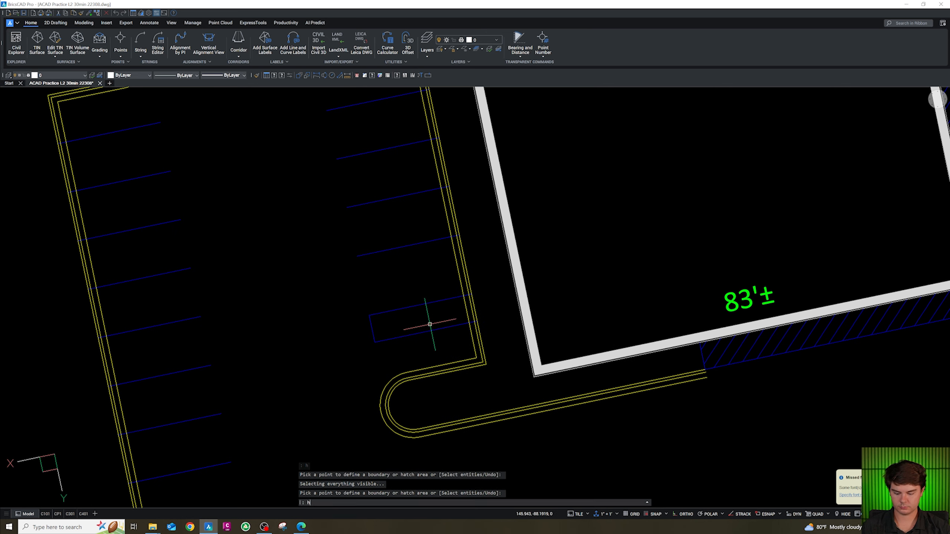
key(Return)
click(548, 272)
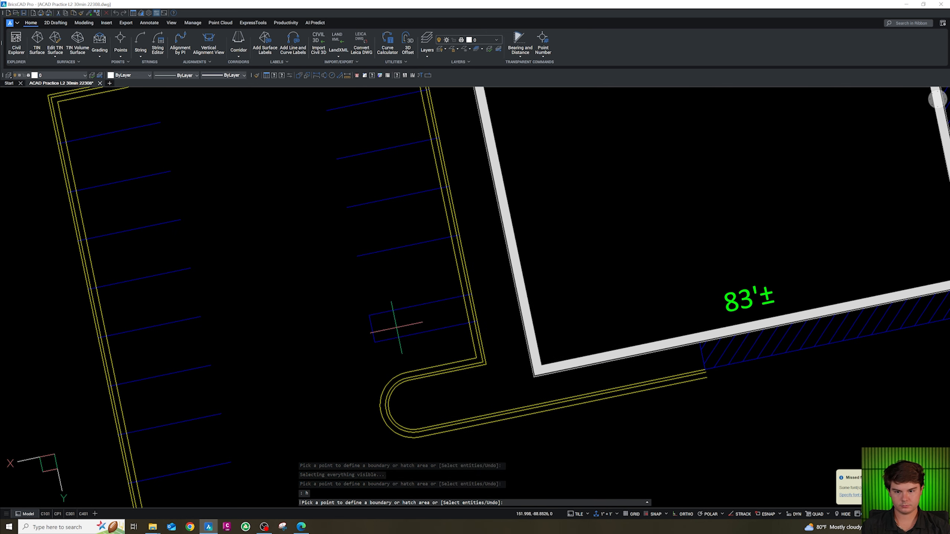
click(395, 330)
key(Return)
key(Return)
Step: Match the access aisle and its hatch to the CS-SITE-STRP layer
click(422, 354)
click(394, 315)
text(cg)
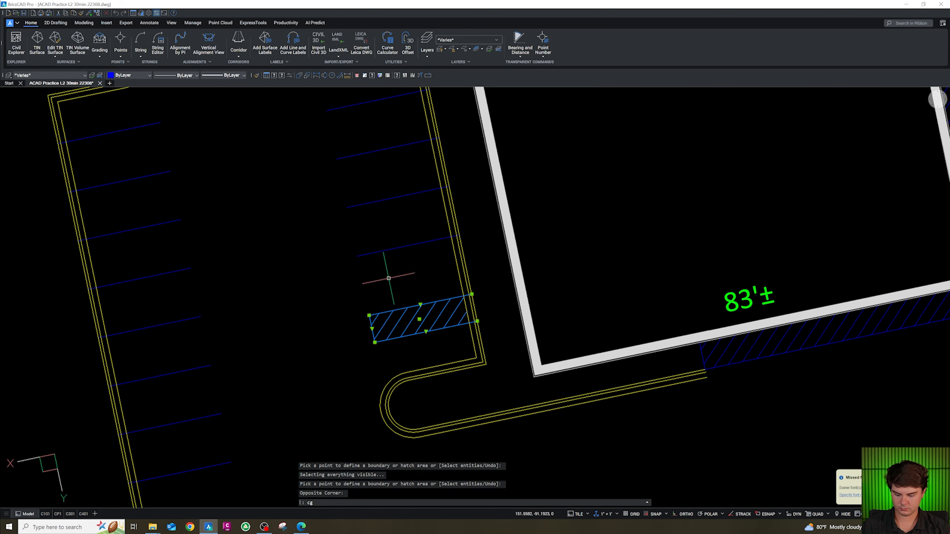
key(Return)
key(Escape)
scroll(435, 225, down, 10)
scroll(448, 237, up, 10)
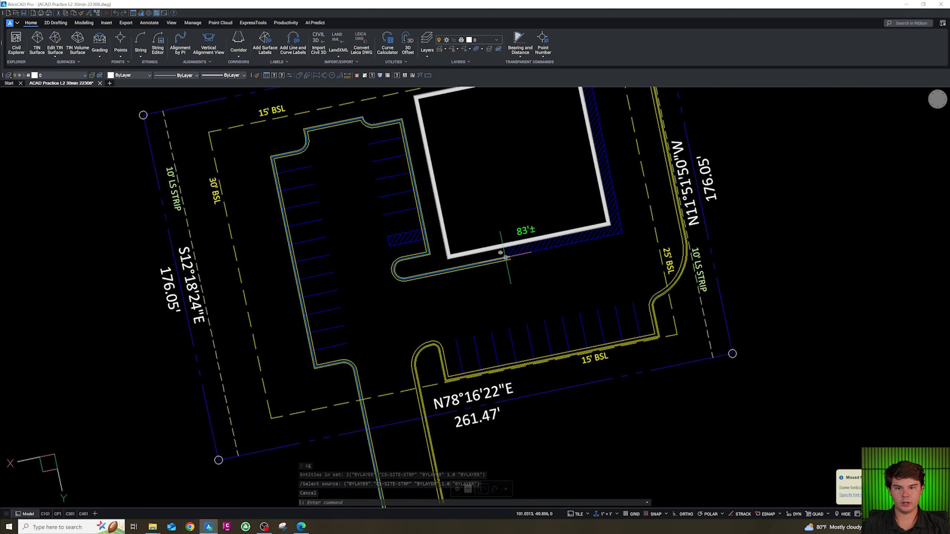
scroll(511, 237, down, 2)
scroll(518, 222, up, 3)
key(Escape)
key(Escape)
scroll(504, 272, down, 15)
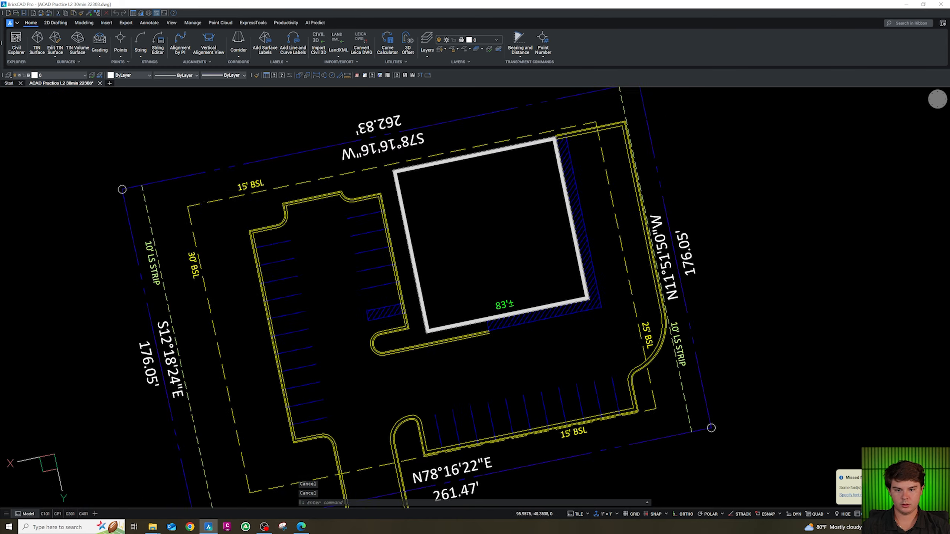
scroll(402, 391, up, 15)
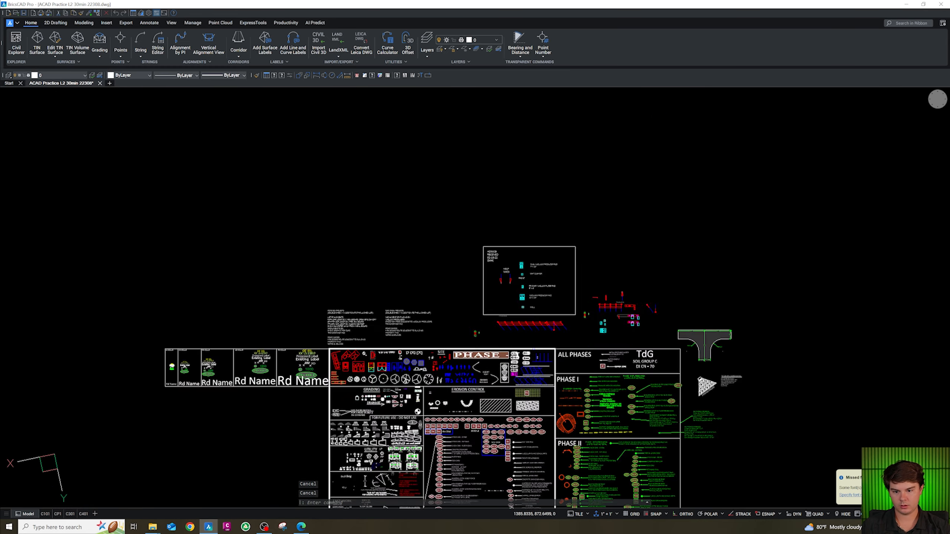
click(454, 312)
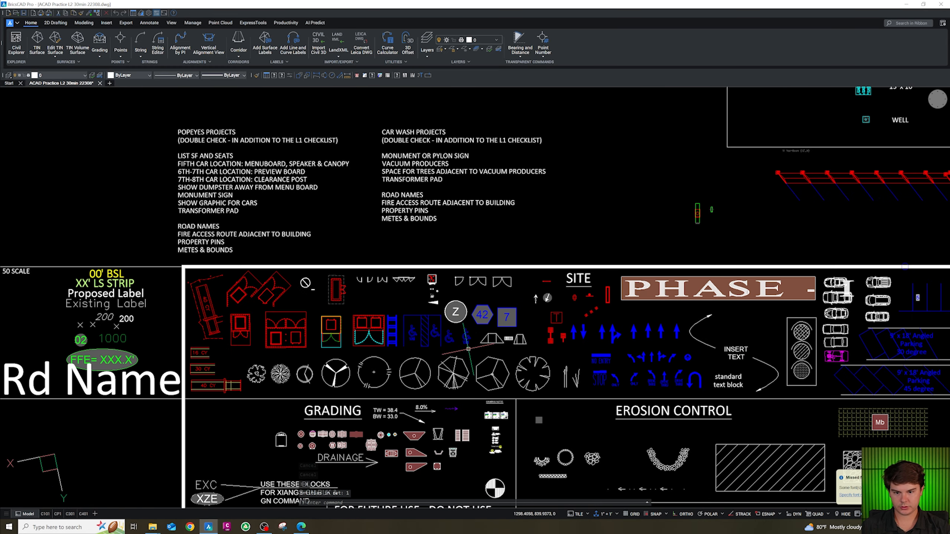
scroll(456, 317, up, 2)
text(co)
key(Return)
key(Escape)
key(Escape)
key(Escape)
Step: Copy the circled parking-number label from the block library onto each of the three rows of stalls
click(461, 324)
click(457, 320)
text(c)
key(Return)
click(456, 316)
scroll(416, 401, down, 8)
scroll(413, 369, down, 4)
scroll(546, 243, up, 15)
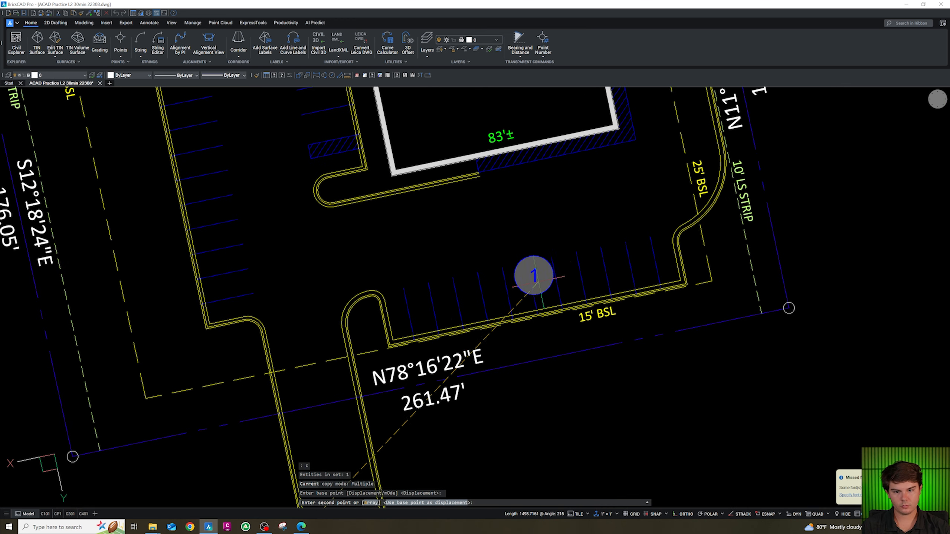
click(537, 272)
scroll(531, 277, down, 5)
scroll(422, 286, up, 4)
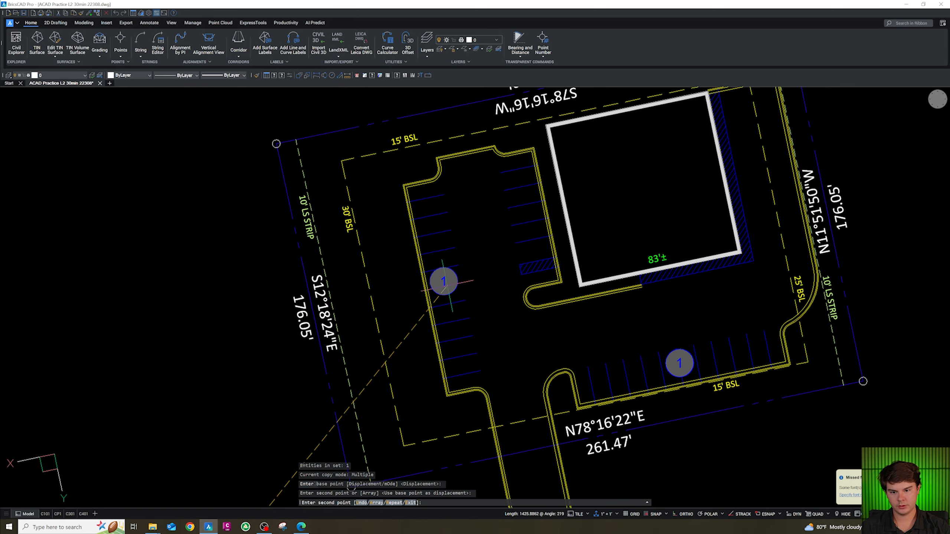
click(522, 215)
key(Escape)
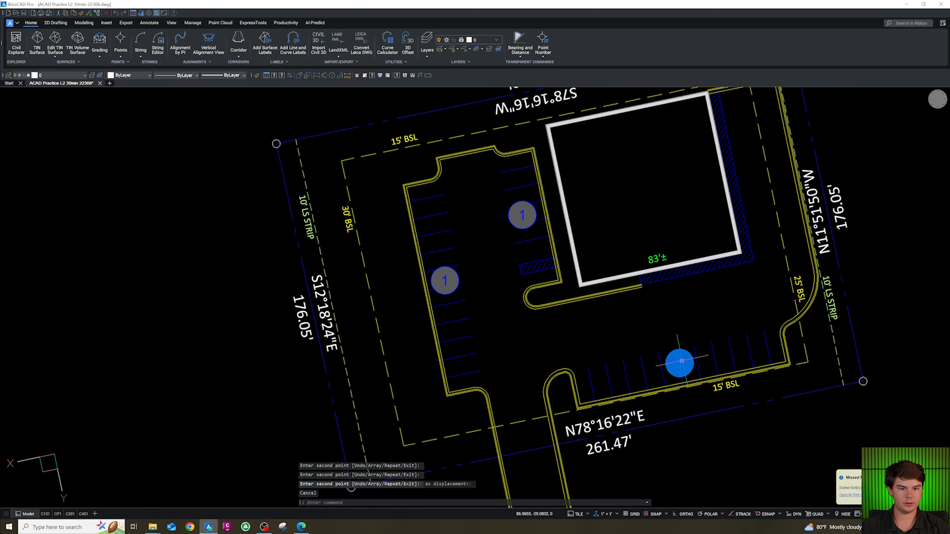
Step: Set the parking-number labels of the 15' BSL row and the 30' BSL row to 12
double_click(679, 363)
text(12)
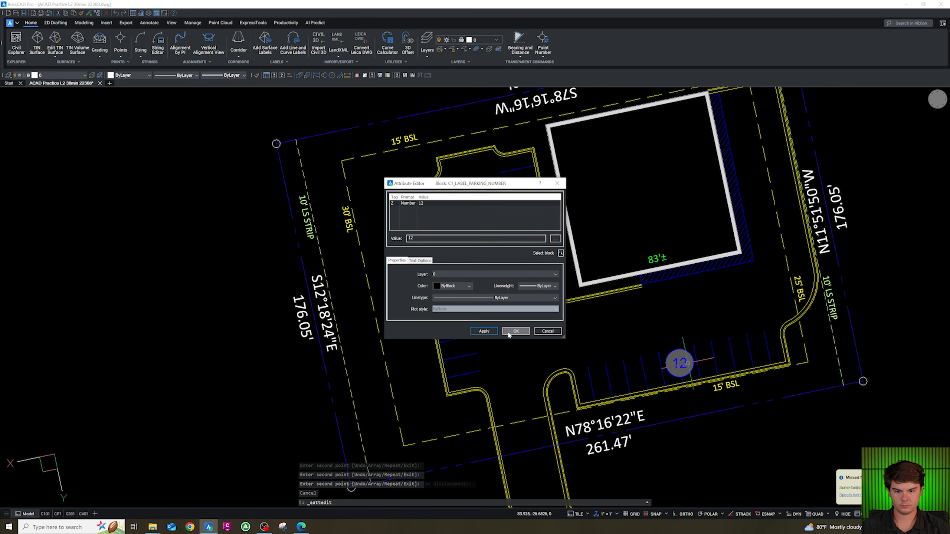
click(484, 331)
key(Return)
double_click(445, 280)
text(12)
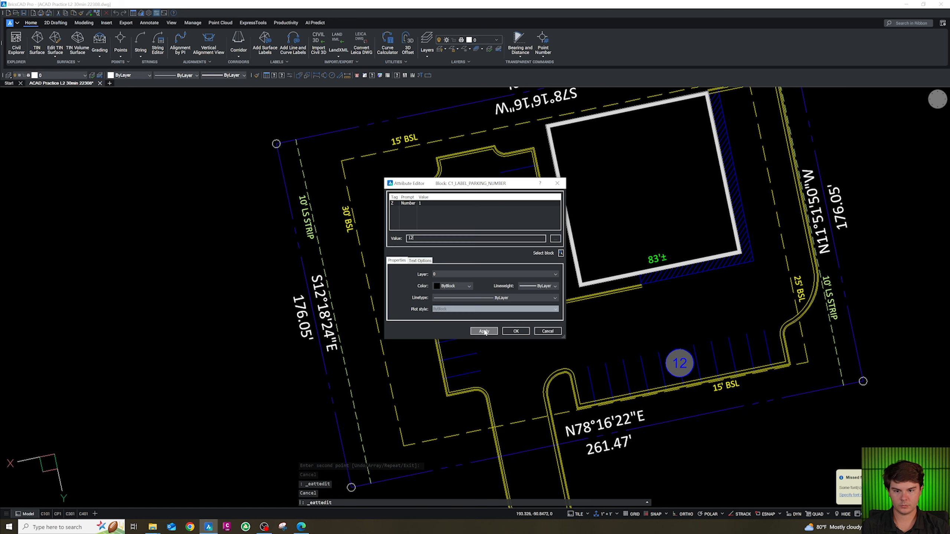
click(516, 332)
Step: Count the stalls in the row beside the building with marks and set its parking-number label to 7
middle_drag(560, 255, 536, 317)
scroll(536, 317, up, 3)
key(Escape)
key(Escape)
text(k)
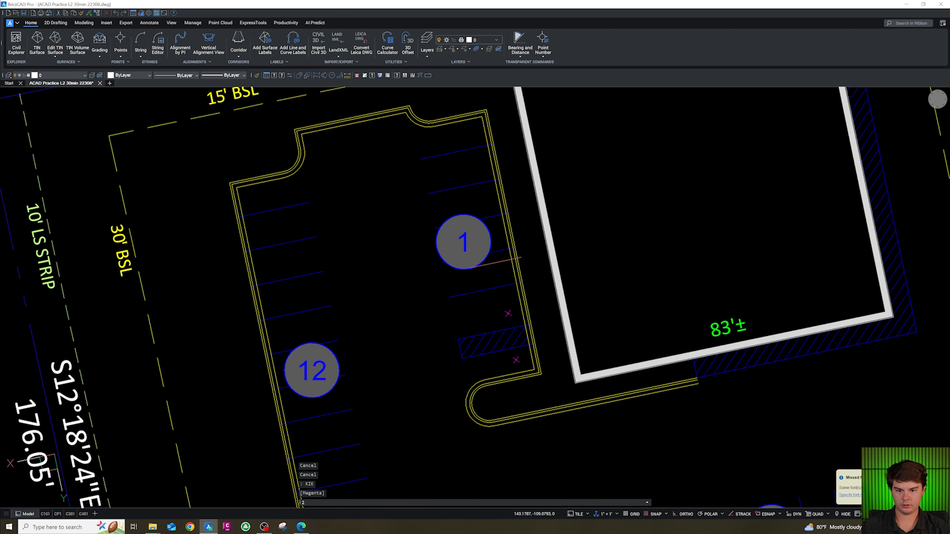
key(Escape)
double_click(474, 259)
text(7)
click(516, 331)
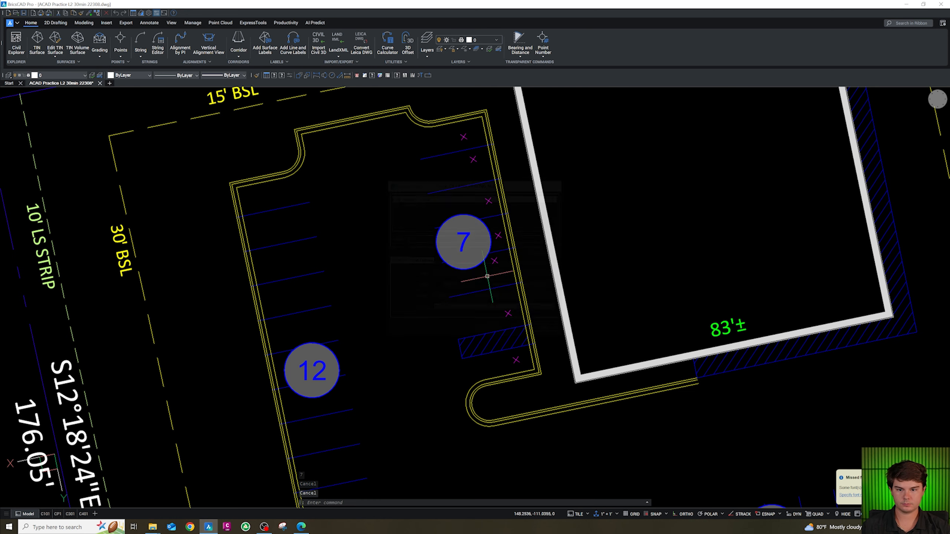
Step: Copy the plain and VAN accessible-parking symbols from the block library and paste them into the open pavement near the island
scroll(488, 310, down, 10)
scroll(366, 430, up, 10)
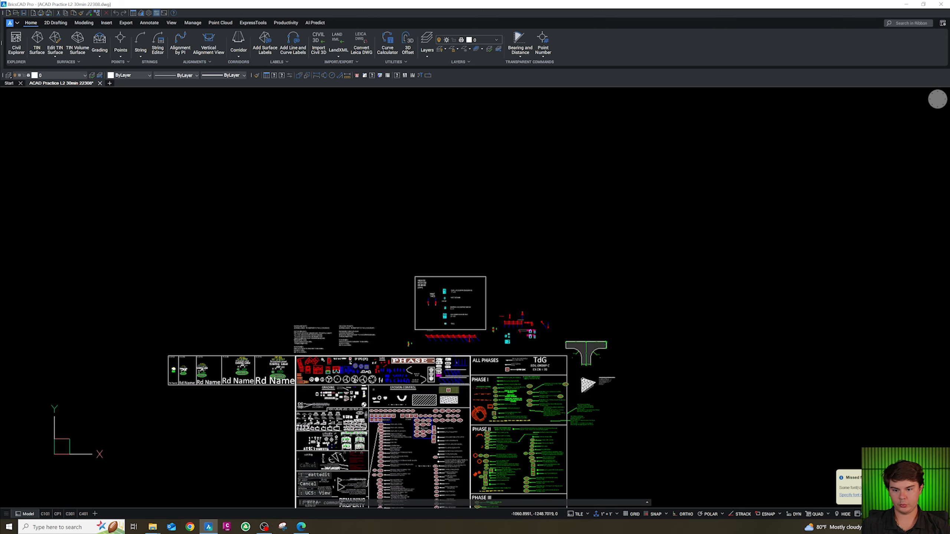
click(426, 340)
click(385, 309)
key(ctrl+c)
key(Escape)
key(Escape)
click(431, 335)
click(382, 307)
key(ctrl+c)
scroll(430, 408, down, 10)
scroll(503, 333, up, 10)
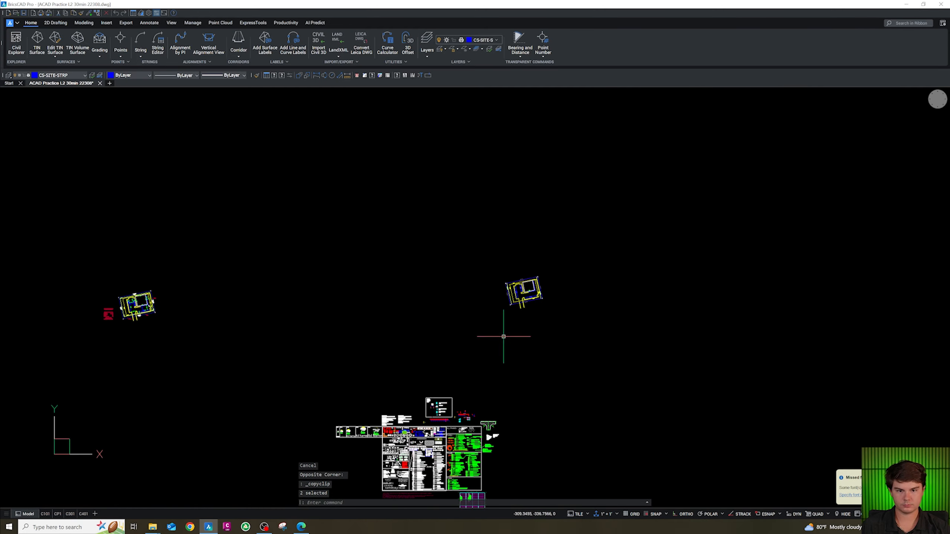
key(ctrl)
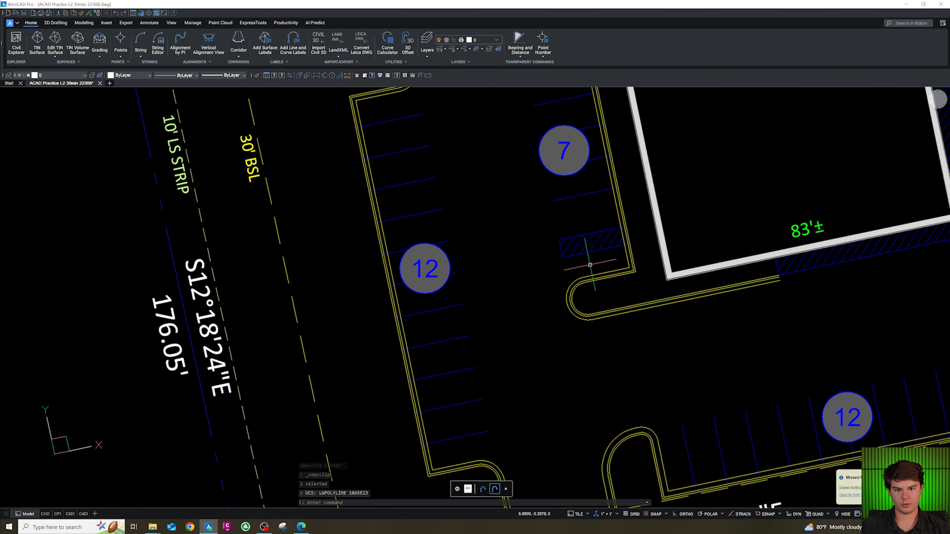
key(ctrl+v)
key(Escape)
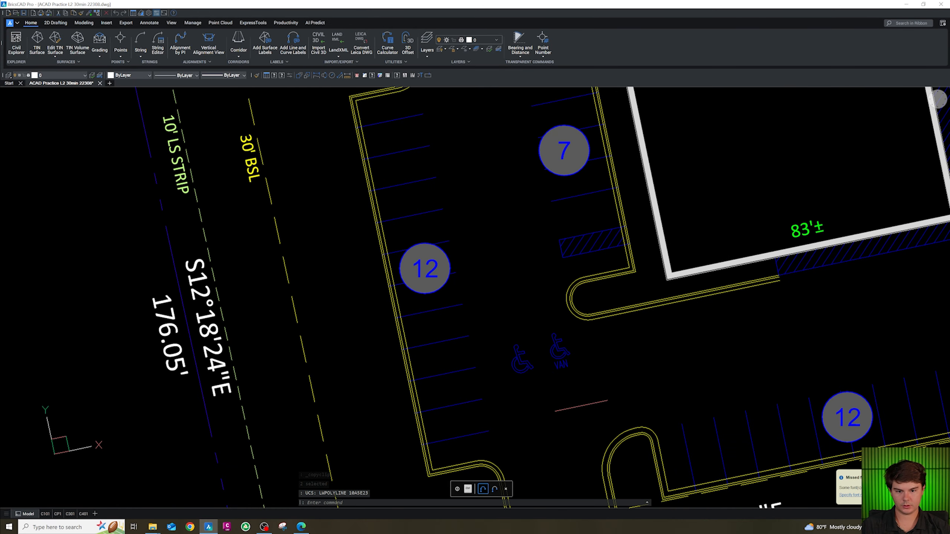
Step: Rotate the VAN accessible symbol parallel to the stall lines and move it into the stall above the hatched aisle
click(587, 401)
key(Escape)
click(553, 334)
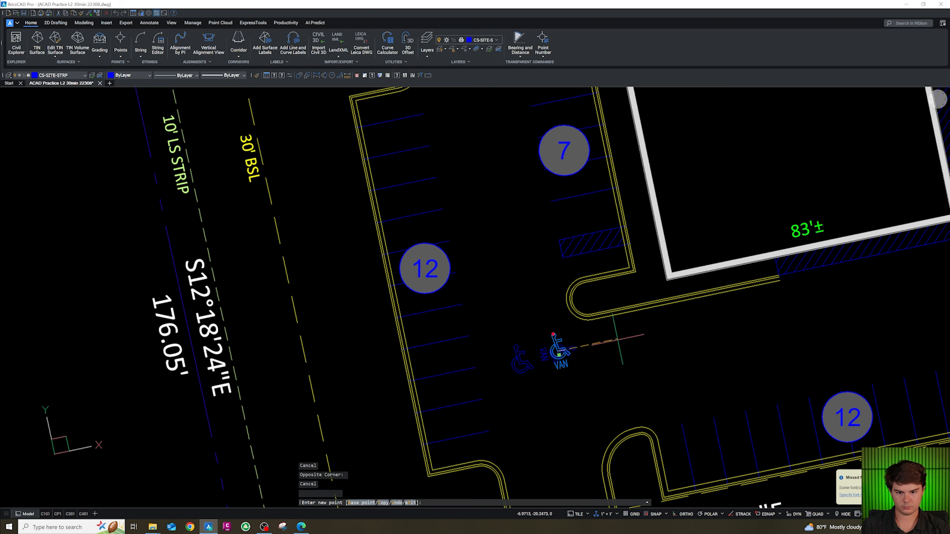
click(559, 355)
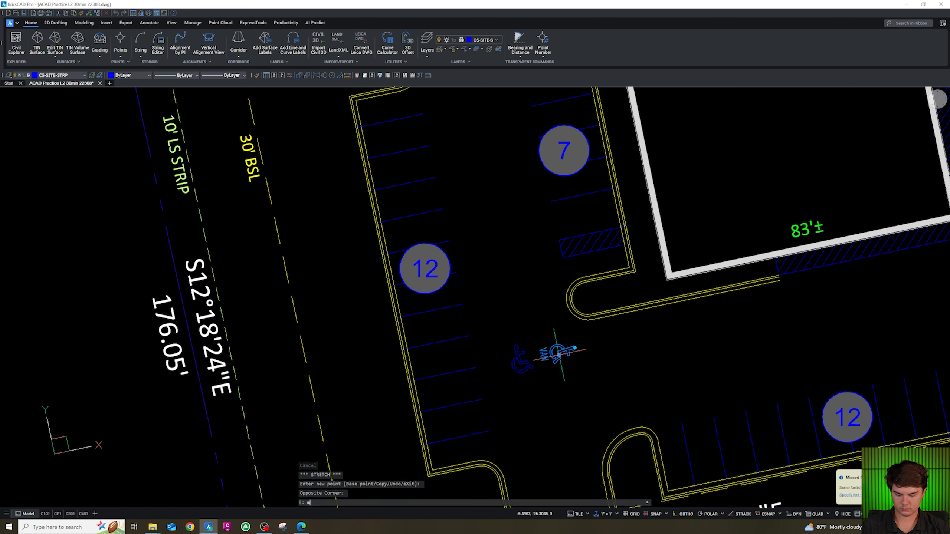
click(583, 212)
click(547, 397)
click(514, 354)
click(520, 362)
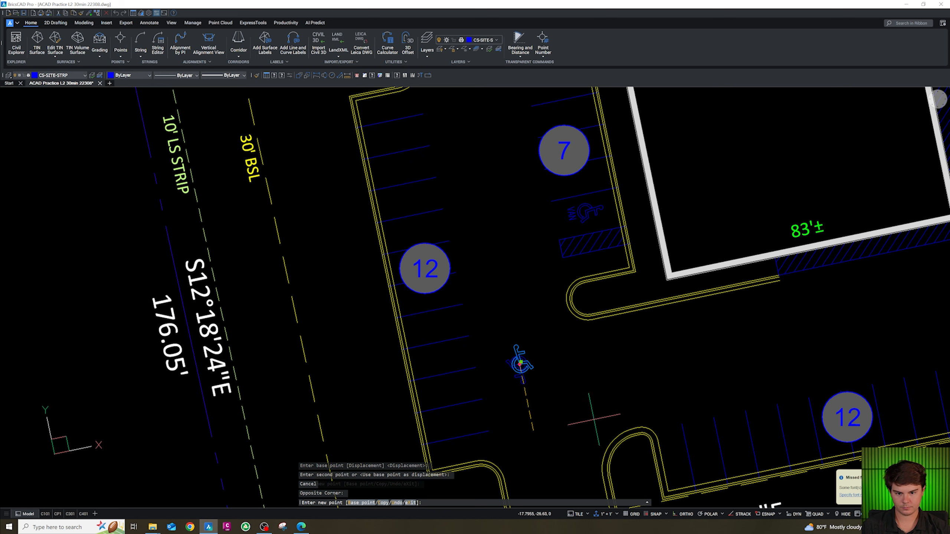
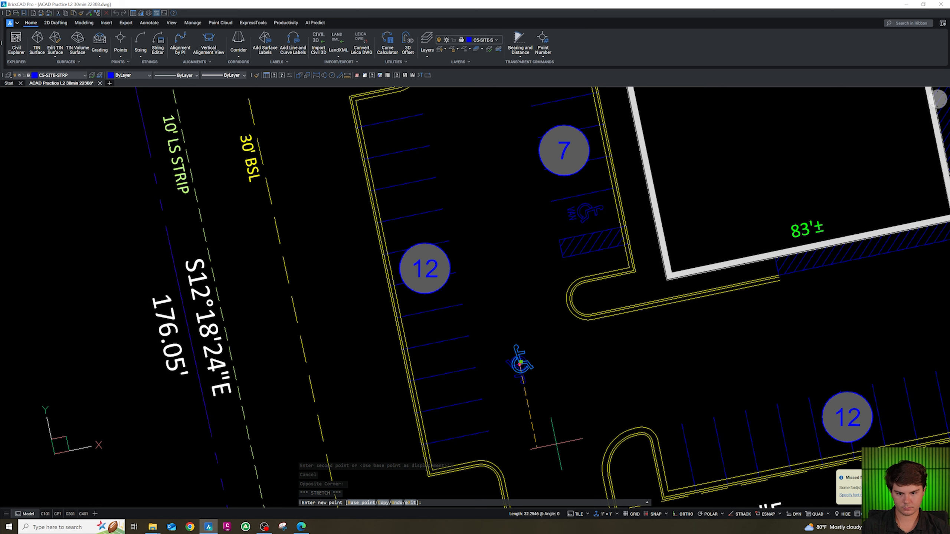
key(Escape)
key(Escape)
Step: Rotate the plain accessible symbol parallel to the stall lines and move it into the stall below the hatched aisle
click(545, 384)
click(521, 365)
text(ro)
key(Return)
click(546, 368)
key(Return)
text(m)
key(Return)
click(568, 386)
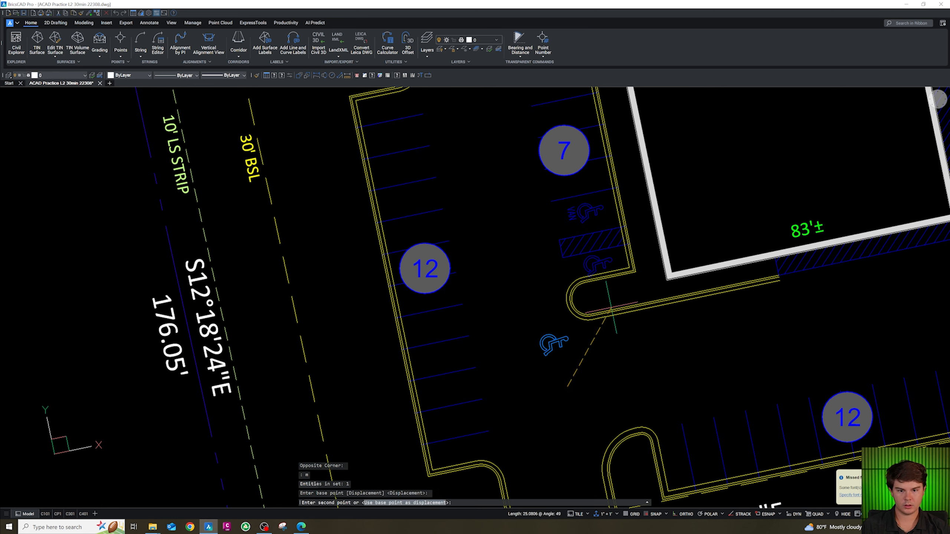
key(Escape)
scroll(611, 307, down, 5)
scroll(611, 307, up, 4)
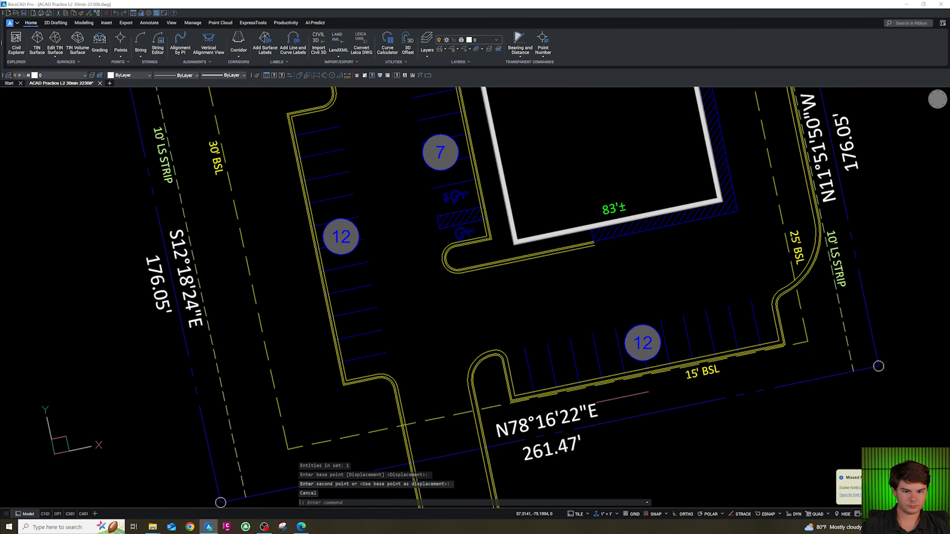
scroll(476, 337, down, 2)
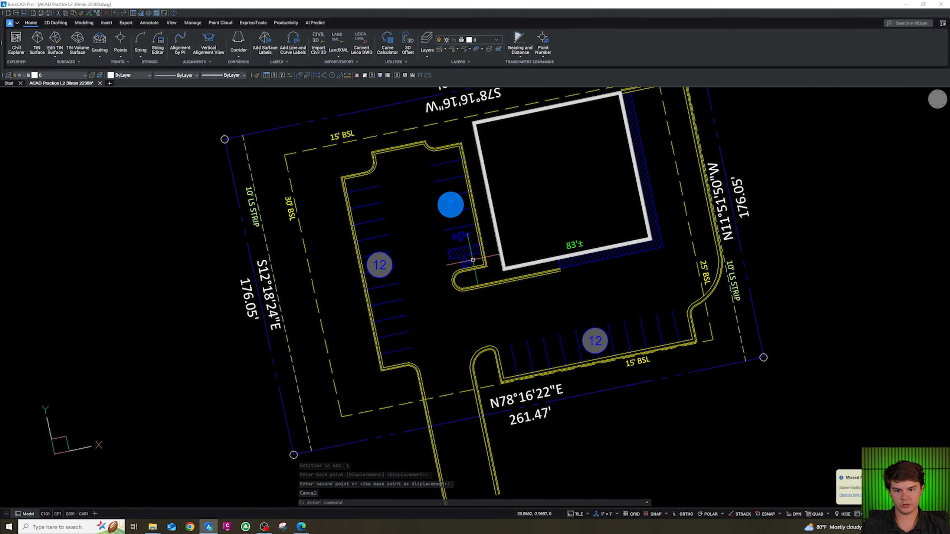
scroll(568, 372, down, 3)
scroll(544, 309, down, 8)
scroll(460, 390, up, 2)
middle_click(468, 381)
key(Escape)
scroll(509, 373, up, 2)
scroll(494, 372, up, 6)
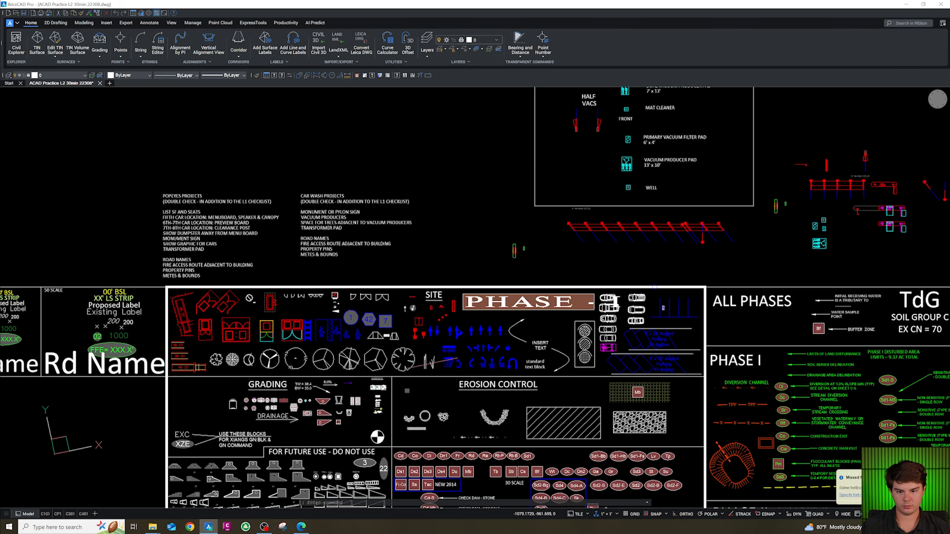
click(625, 310)
click(590, 278)
text(c)
key(space)
click(612, 326)
key(Escape)
key(Escape)
Step: Set the UCS to the view, copy two traffic arrows from the block library and paste them into the drive aisle below the building
text(ucs)
key(space)
text(v)
key(space)
click(617, 314)
click(591, 285)
key(ctrl+c)
scroll(590, 433, down, 8)
middle_drag(721, 216, 616, 331)
scroll(616, 331, up, 8)
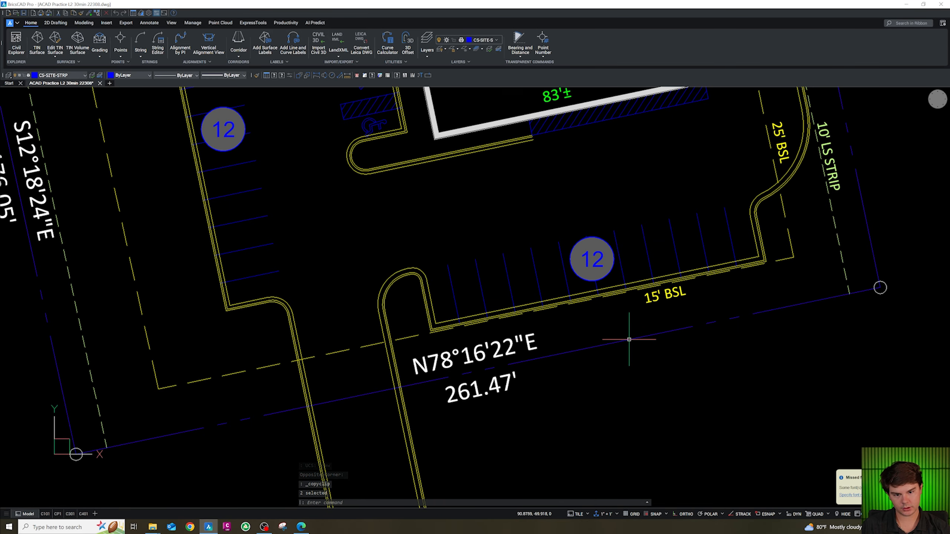
key(ctrl+v)
click(617, 148)
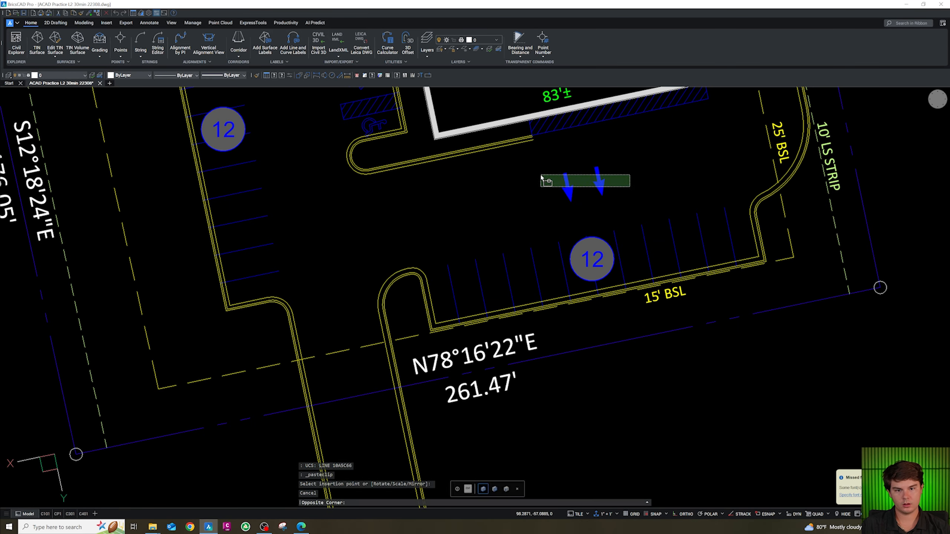
Step: Rotate the two traffic arrows to point along the drive aisle, parallel to the building's lower wall
text(ro)
key(space)
click(610, 176)
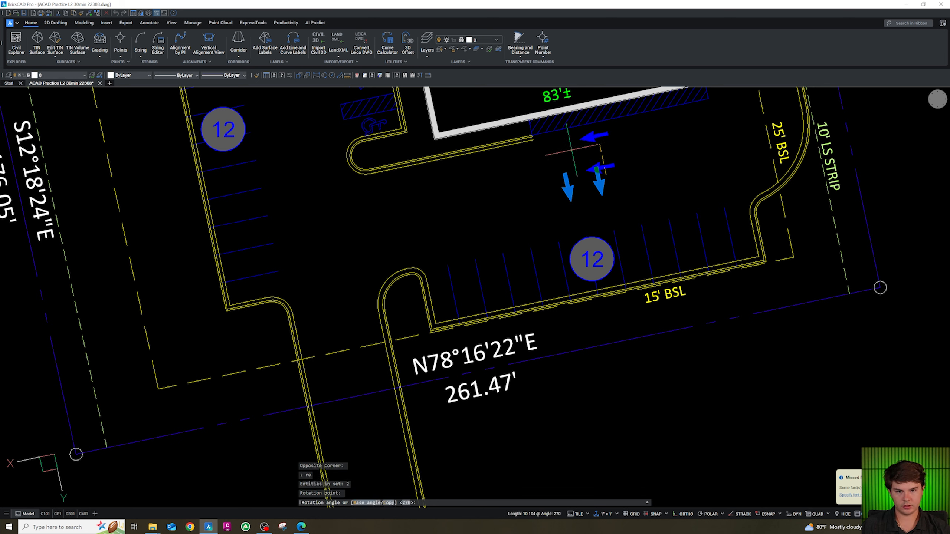
key(Escape)
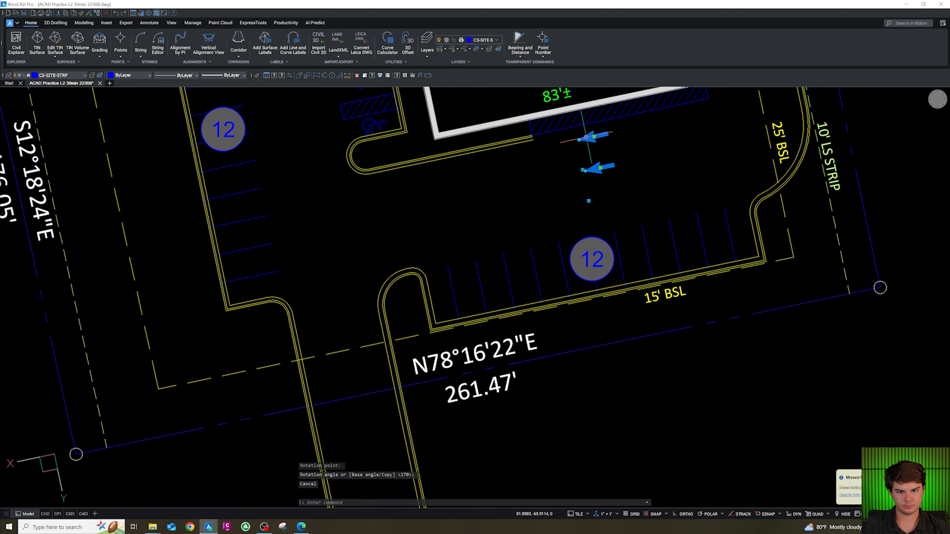
Step: Move the two traffic arrows toward the middle of the drive aisle below the building
text(m)
key(space)
click(611, 171)
click(591, 200)
key(Escape)
click(593, 213)
click(568, 186)
click(565, 199)
click(679, 191)
key(Escape)
scroll(608, 274, down, 3)
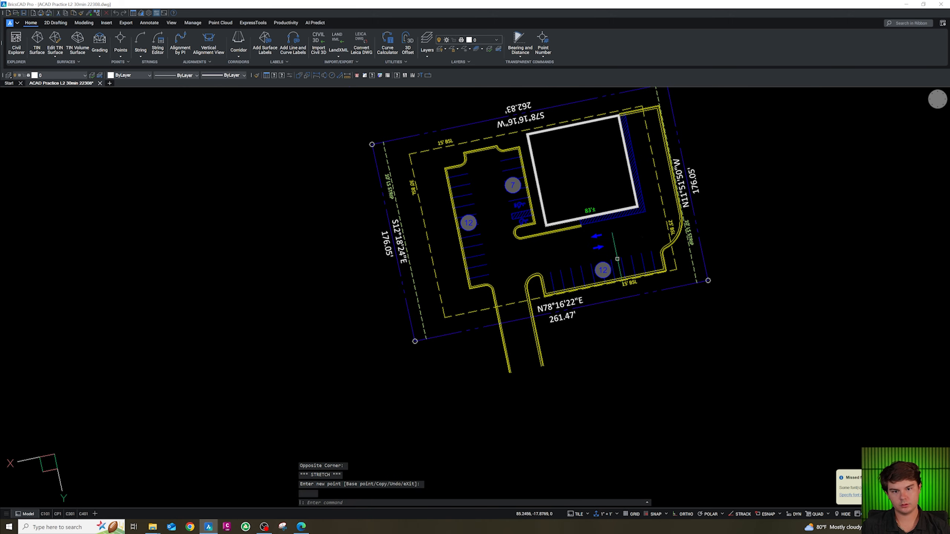
Step: Copy the two traffic arrows from the lower drive aisle into the aisle between the 12-stall and 7-stall rows
scroll(612, 249, up, 4)
key(Escape)
click(594, 272)
click(519, 204)
text(m)
key(space)
click(612, 249)
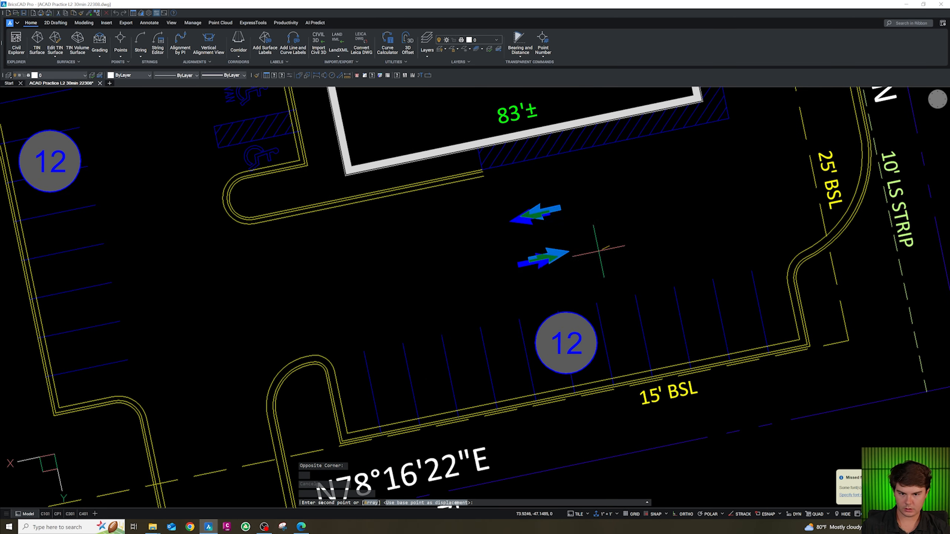
scroll(552, 322, down, 4)
click(412, 232)
key(Escape)
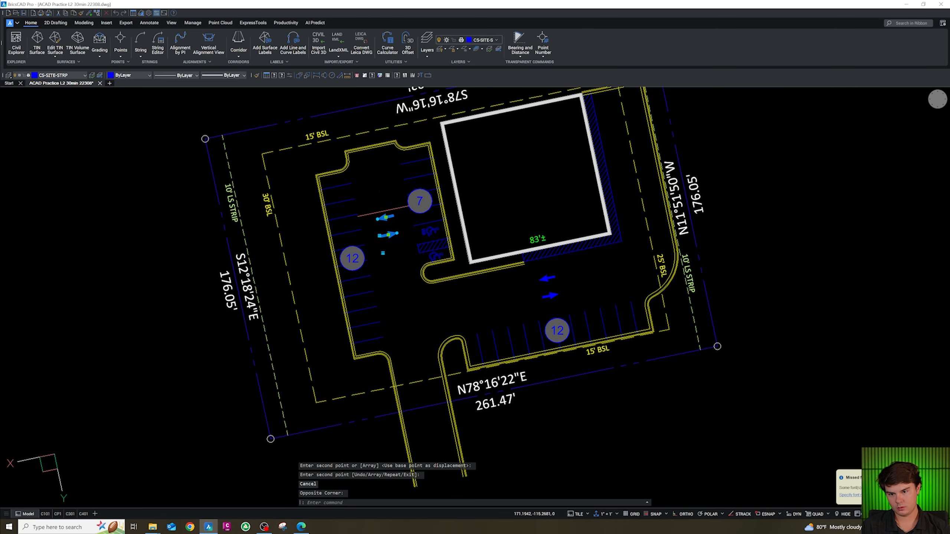
Step: Rotate the copied arrows to run along the side aisle and move them between the 12-stall and 7-stall rows
text(ro)
key(space)
click(402, 229)
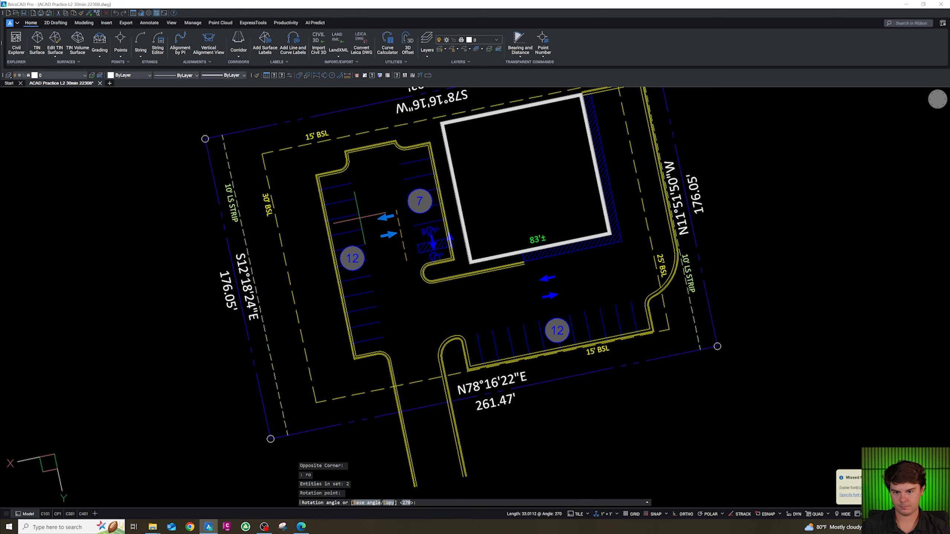
key(Escape)
scroll(456, 230, up, 3)
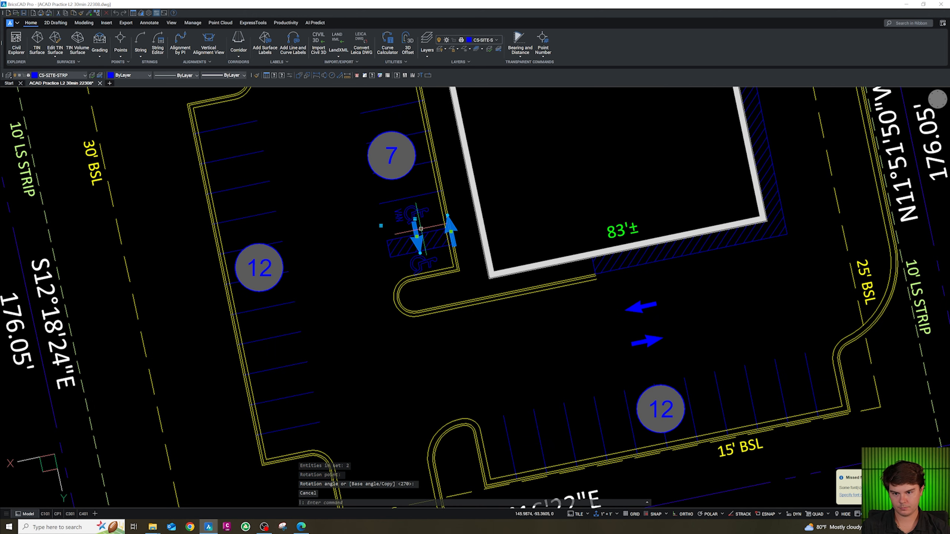
text(m)
key(space)
click(450, 258)
click(344, 220)
key(Escape)
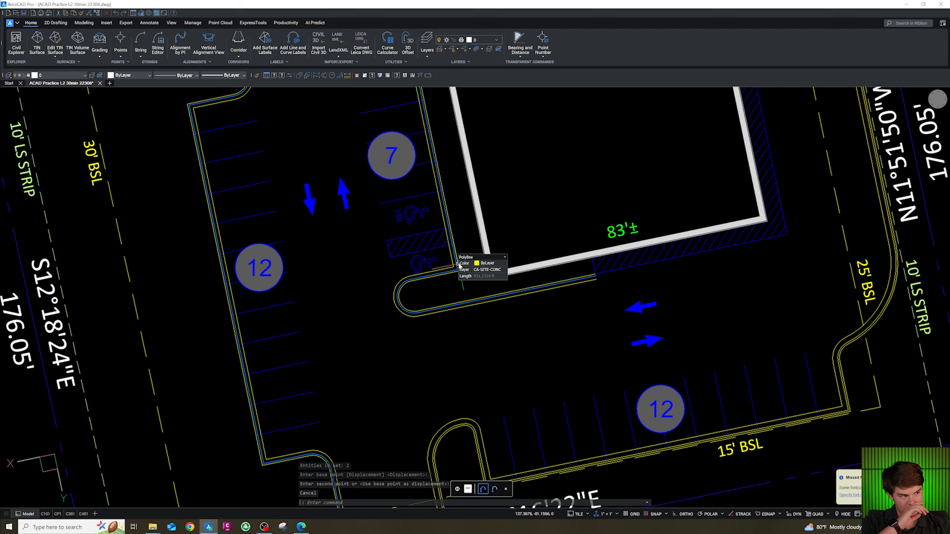
Step: Copy the 83'± label from the building's lower wall to the inside of its upper wall
scroll(460, 264, down, 5)
scroll(553, 224, up, 6)
key(Escape)
click(522, 359)
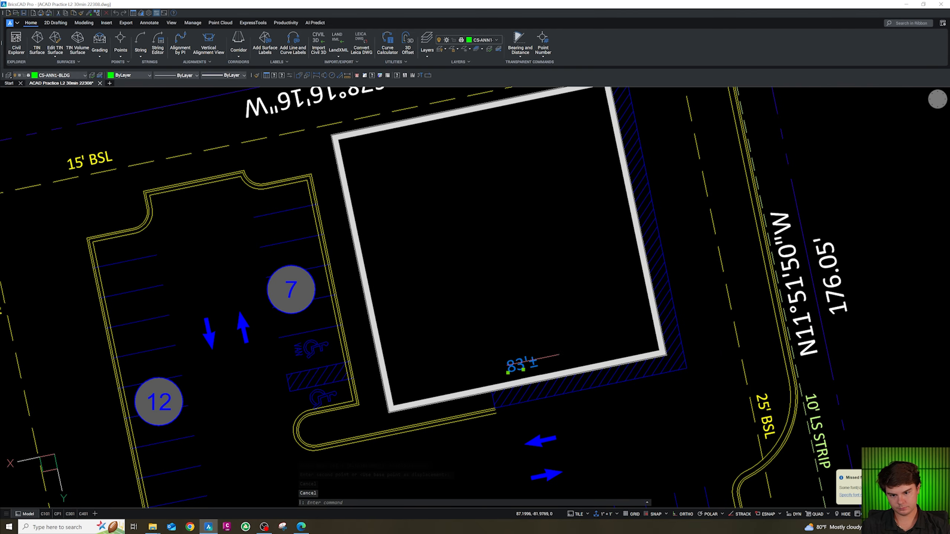
text(co)
key(space)
click(563, 360)
click(512, 121)
key(Escape)
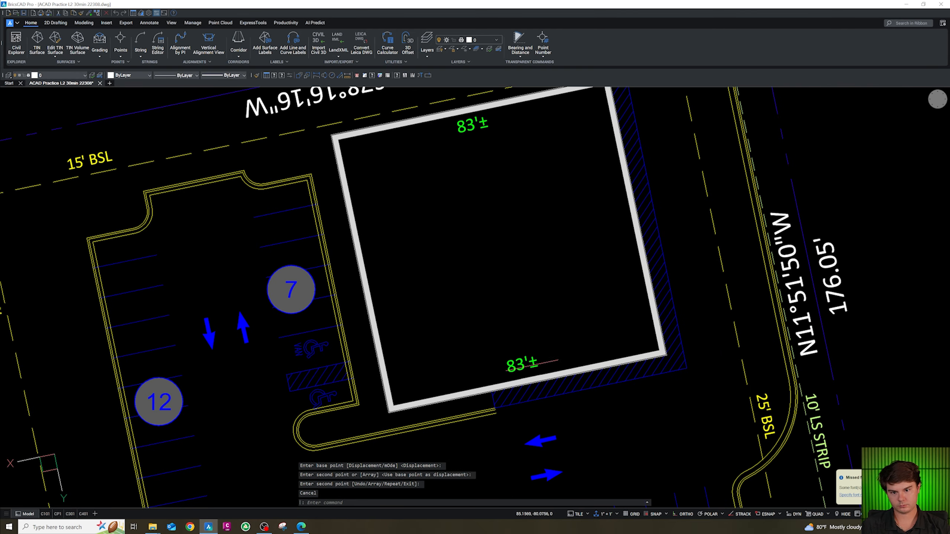
Step: Copy the 83'± label toward the building's centre and rotate the copy parallel to the side walls
text(co)
key(space)
click(551, 359)
click(537, 291)
key(Escape)
click(530, 324)
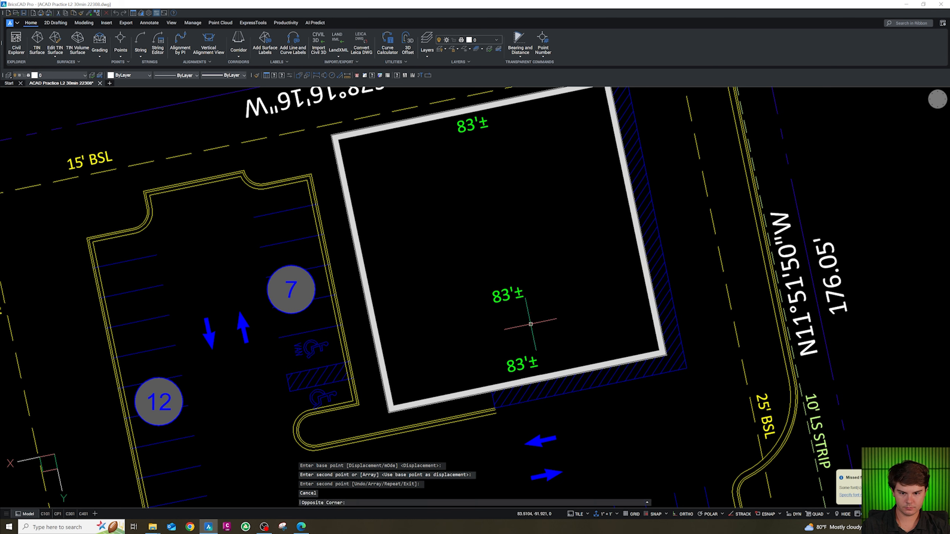
click(497, 293)
text(ro)
key(space)
click(518, 296)
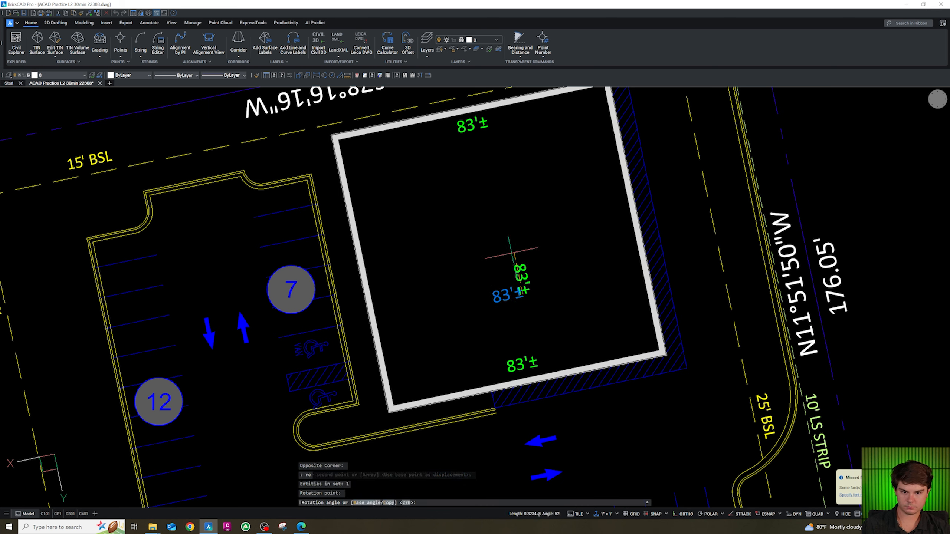
click(523, 235)
key(Escape)
Step: Move the rotated 83'± label beside the building's right wall and copy it beside the left wall
click(524, 281)
click(518, 281)
text(m)
key(space)
click(547, 304)
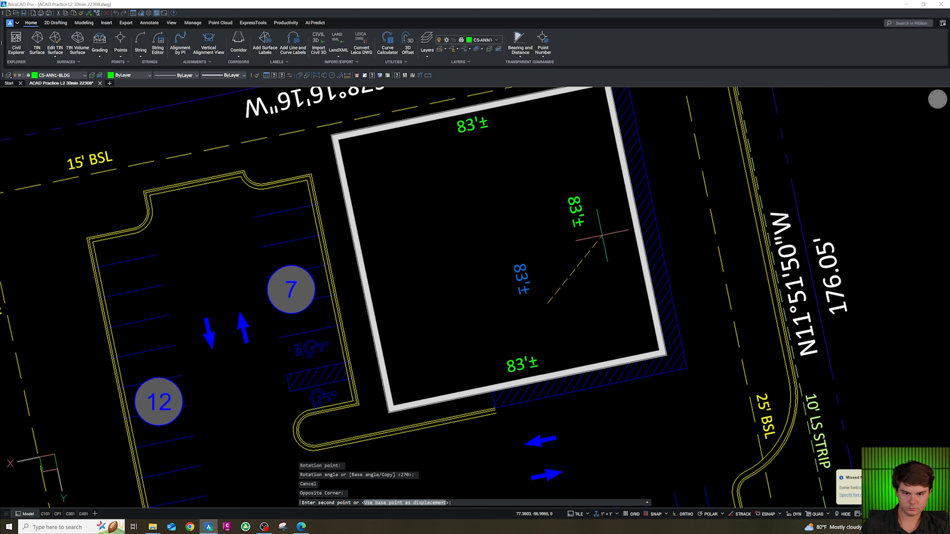
click(644, 238)
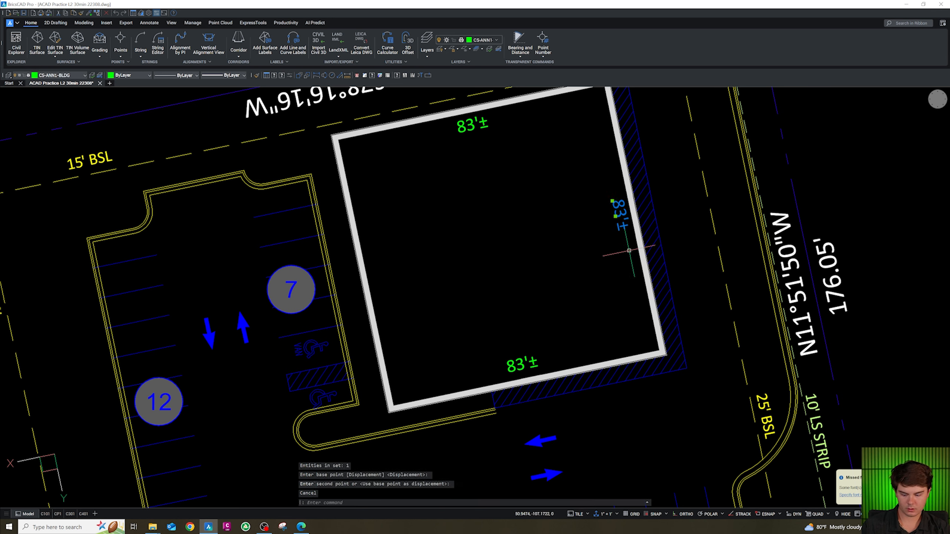
shift+click(394, 347)
key(Escape)
scroll(474, 267, down, 6)
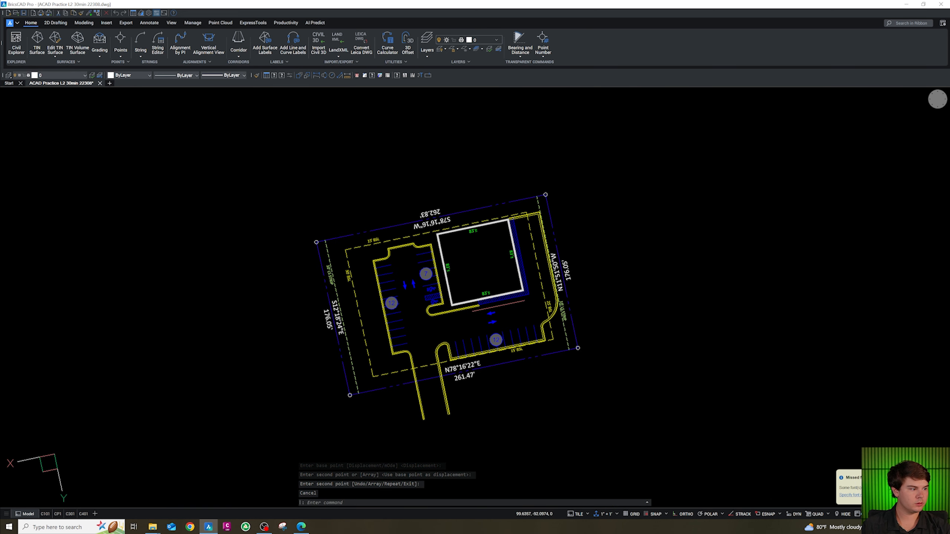
Step: Copy the vertical 22.9' sample dimension from the block library to the clipboard
scroll(477, 258, down, 10)
scroll(383, 364, up, 3)
scroll(377, 365, up, 6)
scroll(492, 279, down, 3)
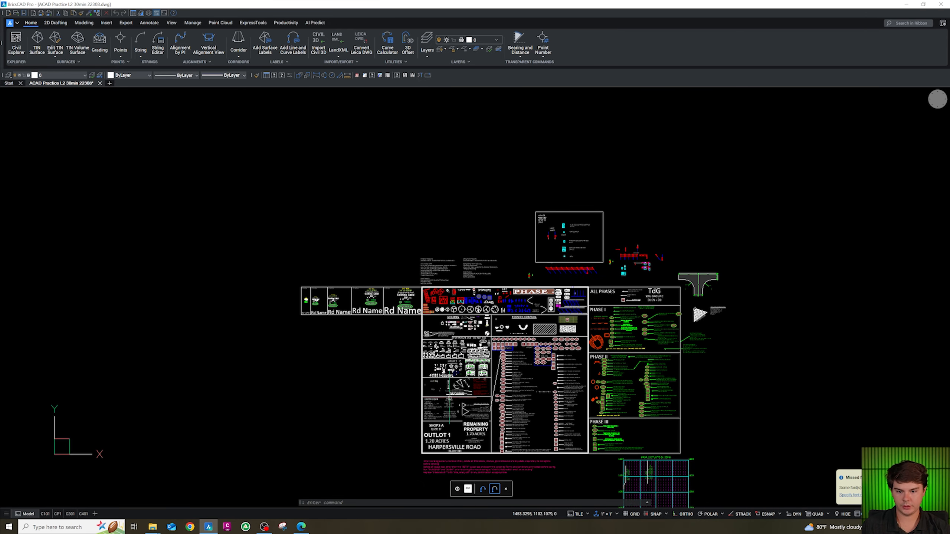
scroll(447, 391, up, 10)
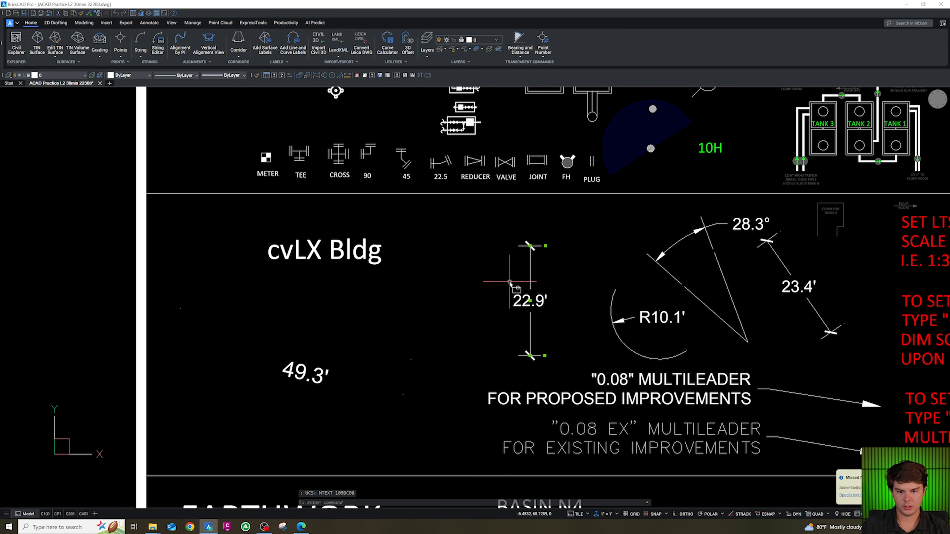
drag(553, 360, 485, 243)
key(ctrl+c)
Step: Paste the sample dimension into the drive aisle beside the building's right-hand hatched strip
scroll(486, 262, down, 8)
scroll(561, 329, down, 3)
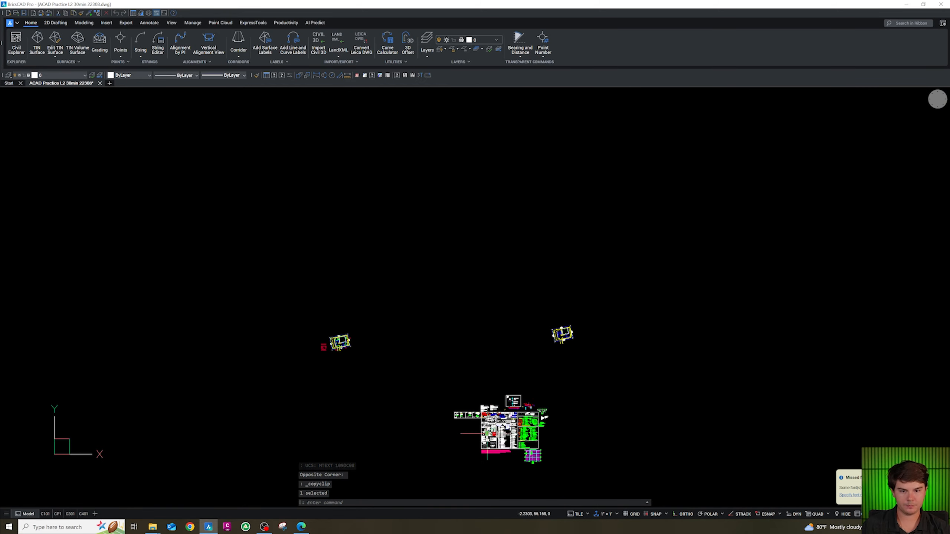
scroll(651, 330, up, 12)
key(ctrl)
scroll(606, 389, down, 6)
scroll(634, 290, up, 6)
scroll(638, 283, up, 4)
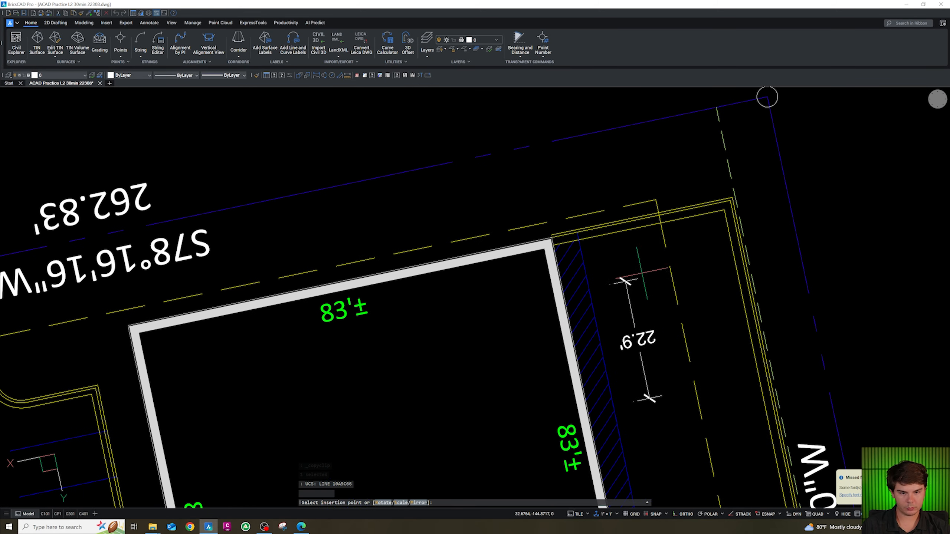
key(ctrl+v)
key(Escape)
Step: Rotate the pasted dimension so it runs across the drive aisle, perpendicular to the building's right wall
text(ro)
key(Return)
click(653, 340)
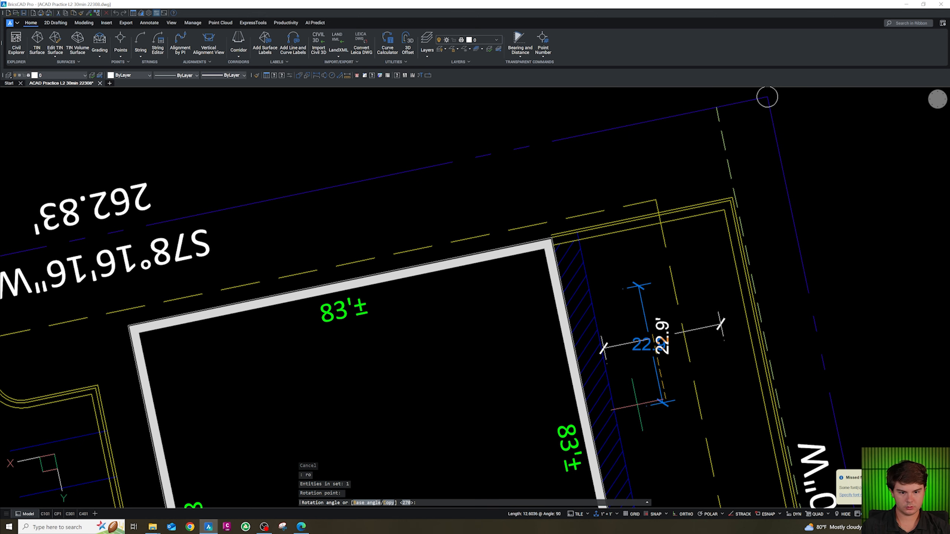
key(Escape)
Step: Stretch the dimension's inner origin point onto the building's right wall line with the Nearest snap
click(607, 363)
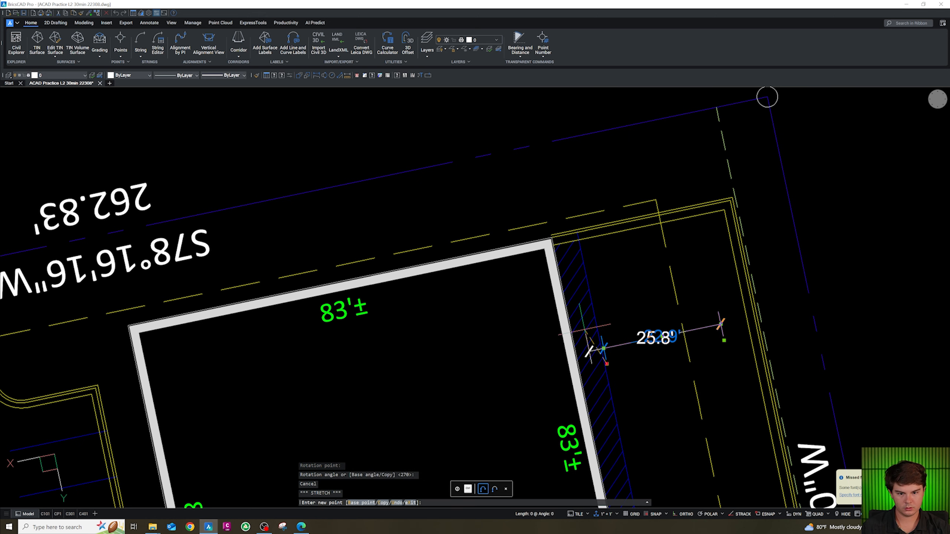
scroll(586, 368, up, 3)
scroll(578, 369, down, 3)
scroll(578, 400, up, 3)
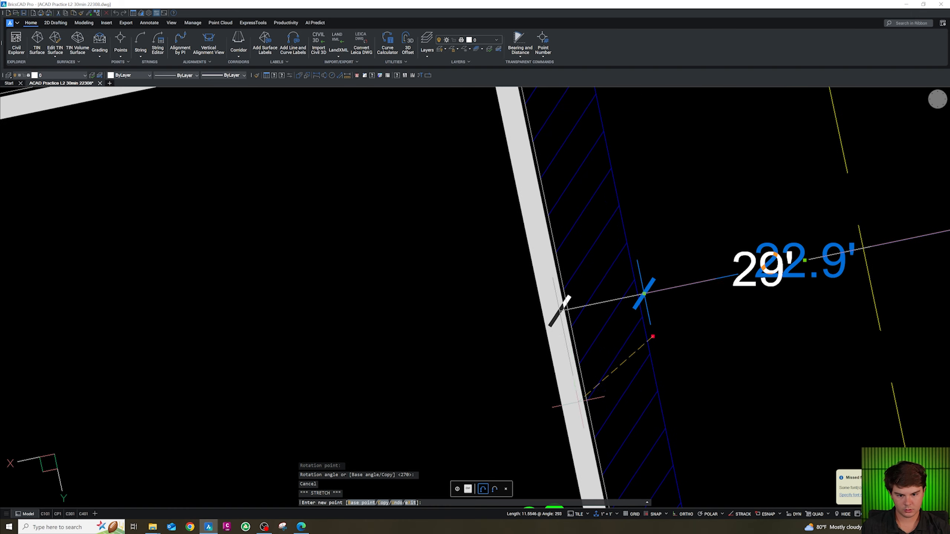
shift+right_click(576, 354)
key(r)
click(576, 352)
Step: Stretch the dimension's other origin point perpendicular to the outer edge of the hatched strip
scroll(576, 352, down, 3)
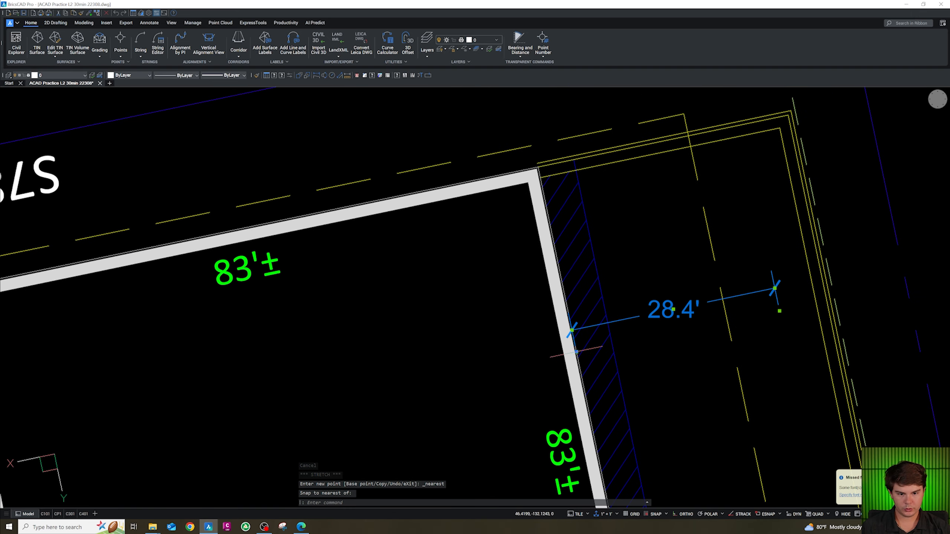
click(778, 310)
shift+right_click(612, 346)
key(p)
click(614, 352)
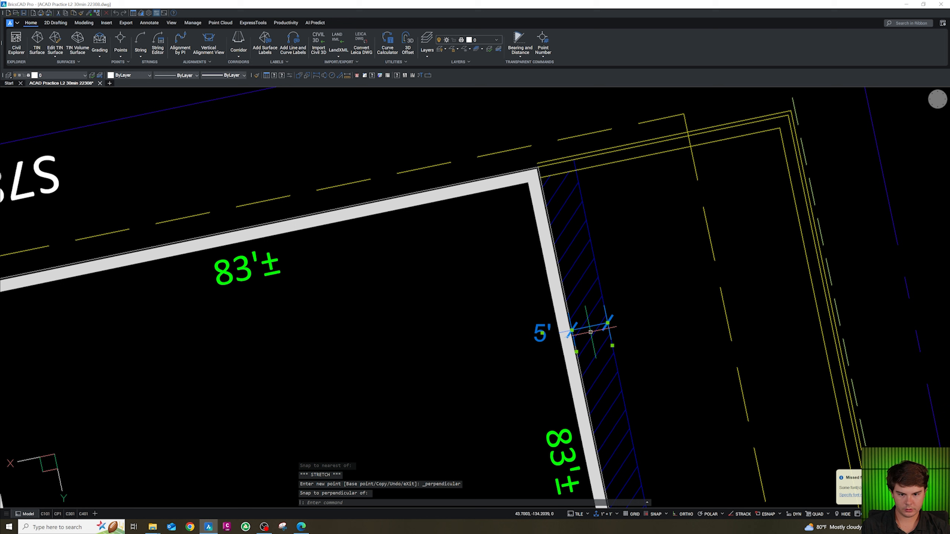
Step: Reposition the hatched strip's dimension so its text sits in the aisle just outside the strip
click(543, 332)
click(623, 250)
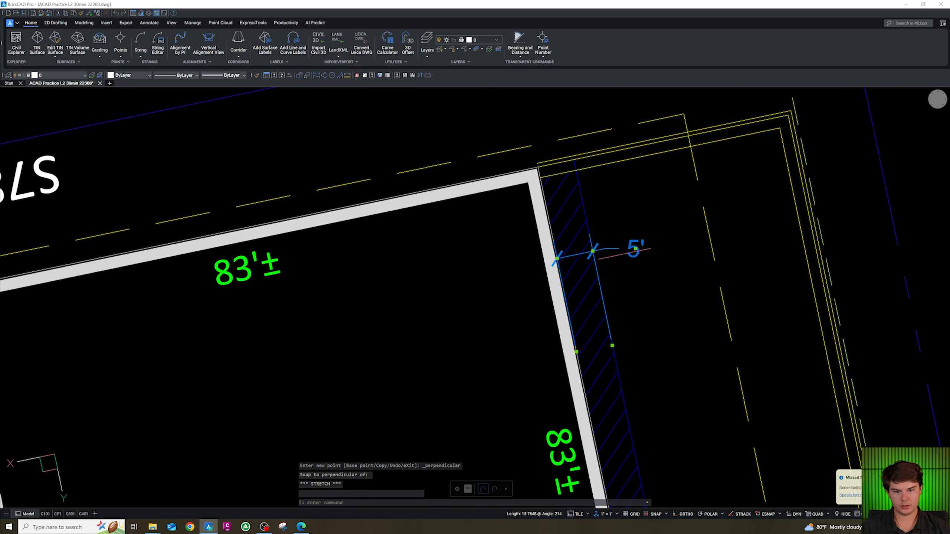
click(612, 345)
key(Escape)
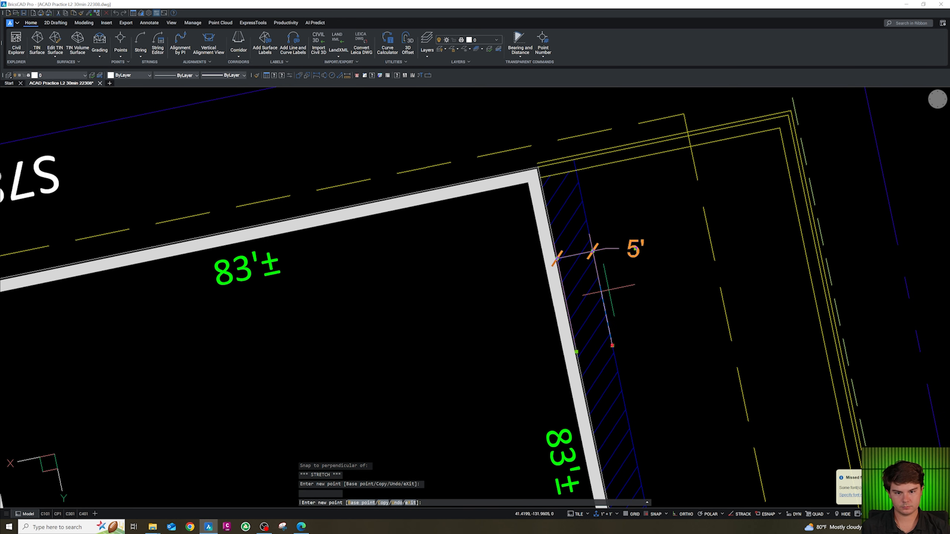
key(Escape)
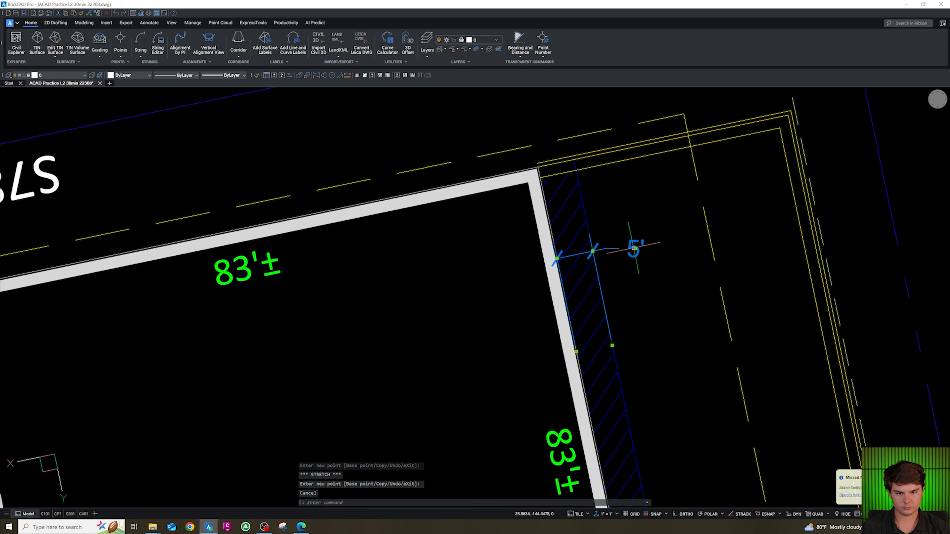
click(635, 249)
click(646, 303)
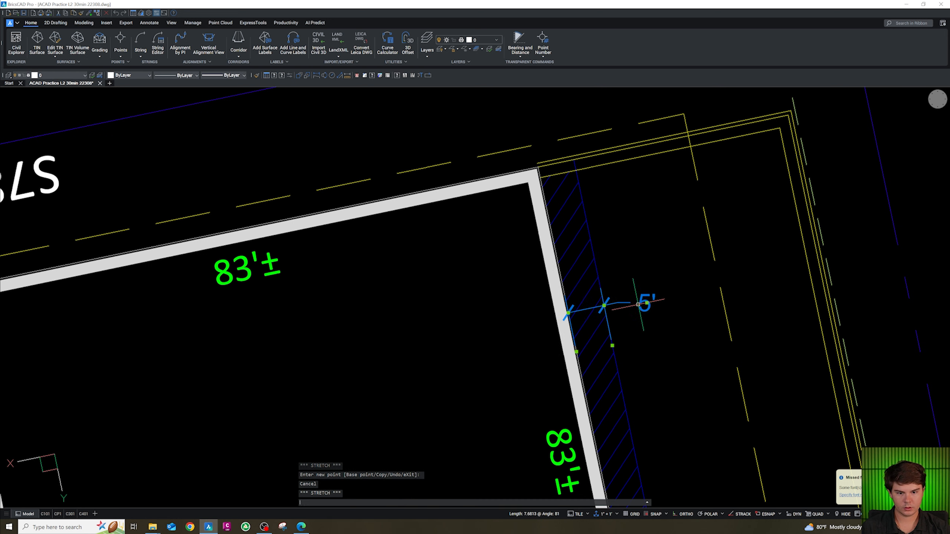
Step: Put the hatched strip's dimension on layer CS-ANN1-DIM and copy it into the drive aisle below the original
click(59, 77)
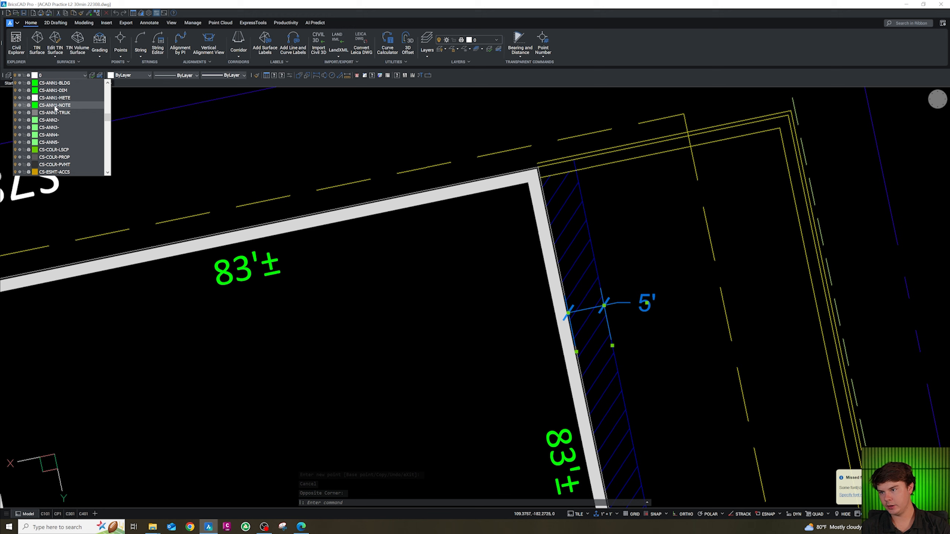
click(60, 91)
drag(663, 330, 647, 301)
text(c)
key(Return)
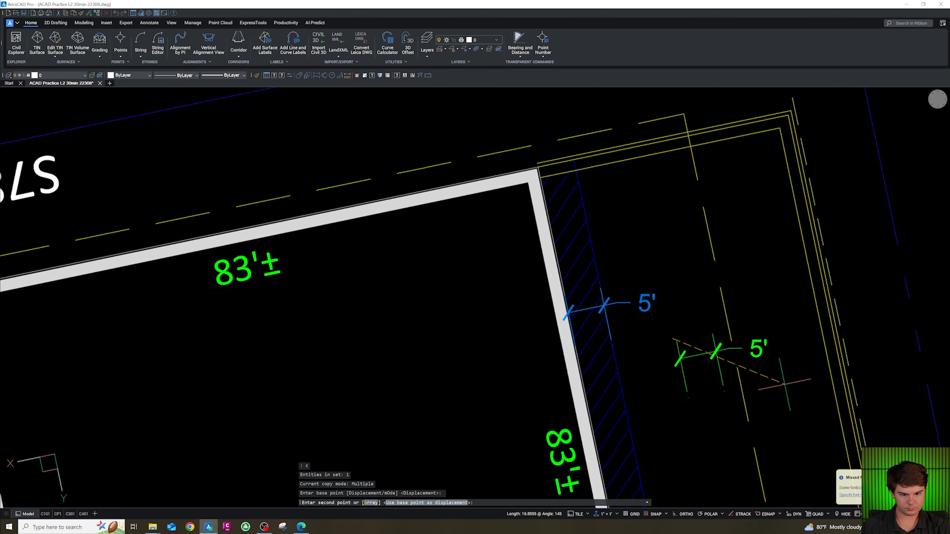
click(771, 411)
key(Escape)
Step: Stretch the copied dimension's inner origin point onto the outer edge of the hatched strip with the Nearest snap
scroll(715, 450, up, 4)
scroll(627, 285, down, 4)
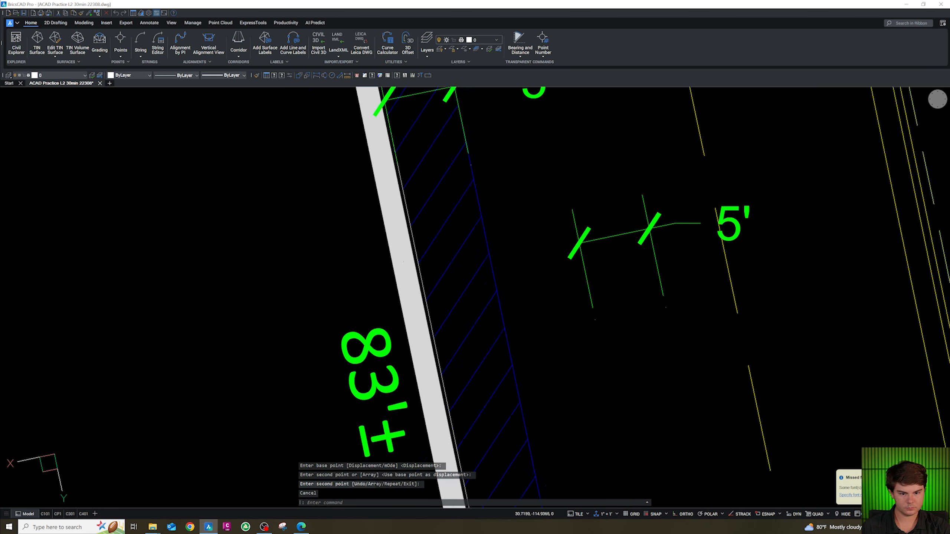
click(606, 294)
key(Escape)
click(609, 293)
click(610, 301)
click(564, 313)
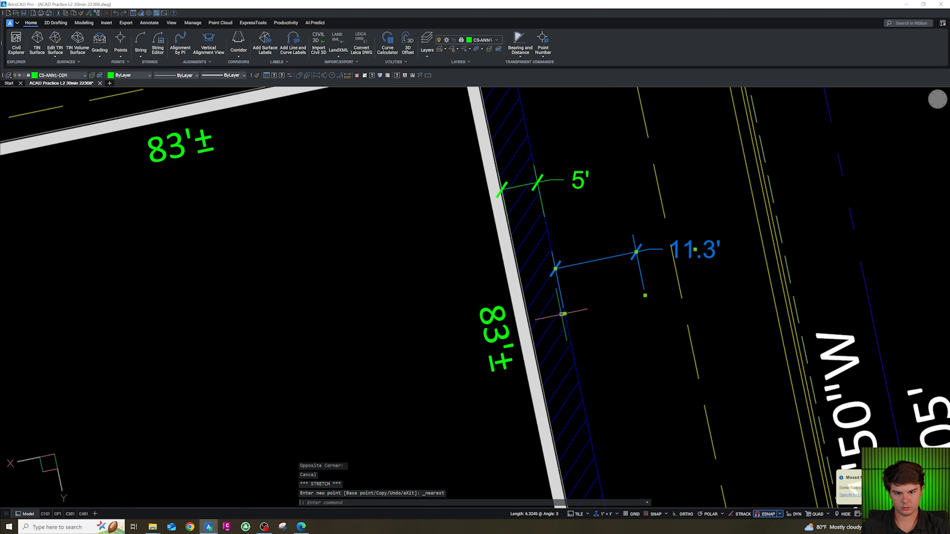
Step: Stretch the copied dimension's outer origin point perpendicular to the right-hand curb and shift its dimension line slightly down the aisle
click(645, 295)
click(783, 278)
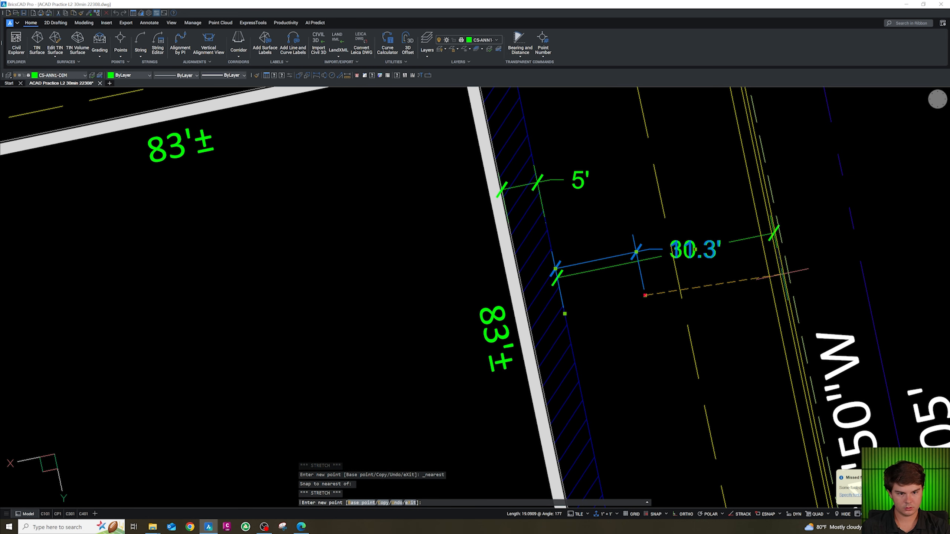
shift+right_click(781, 274)
key(p)
click(782, 271)
scroll(783, 271, up, 3)
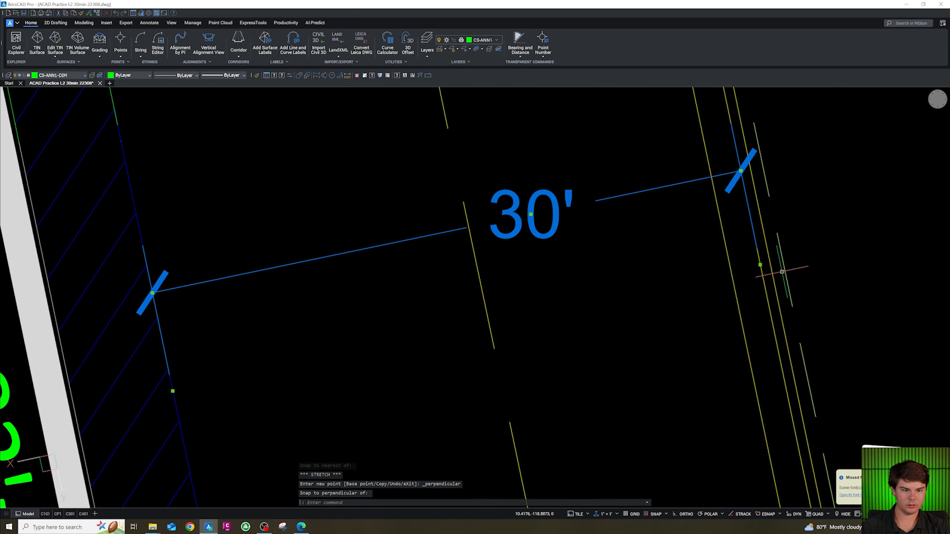
scroll(700, 236, down, 5)
key(Escape)
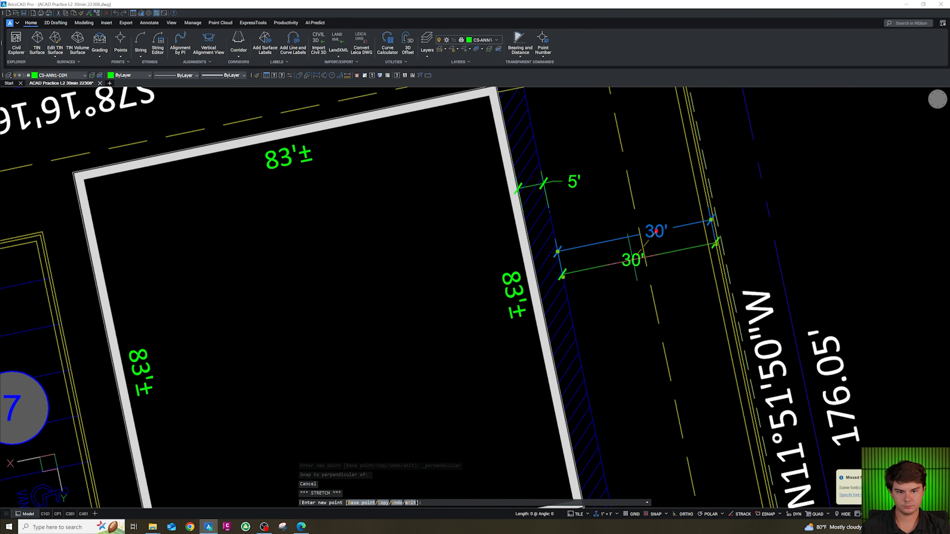
key(Escape)
scroll(636, 224, down, 5)
click(622, 198)
key(Escape)
click(617, 193)
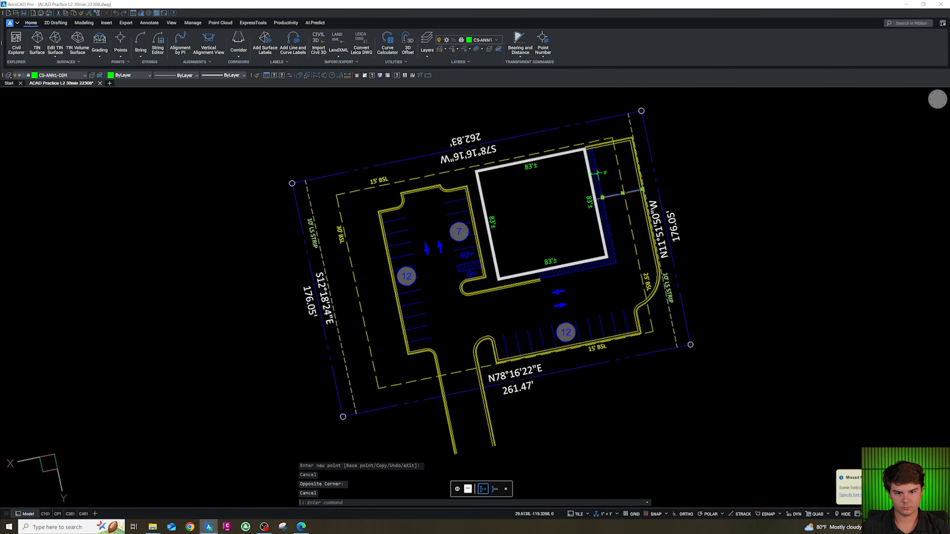
text(co)
key(space)
click(619, 230)
key(Escape)
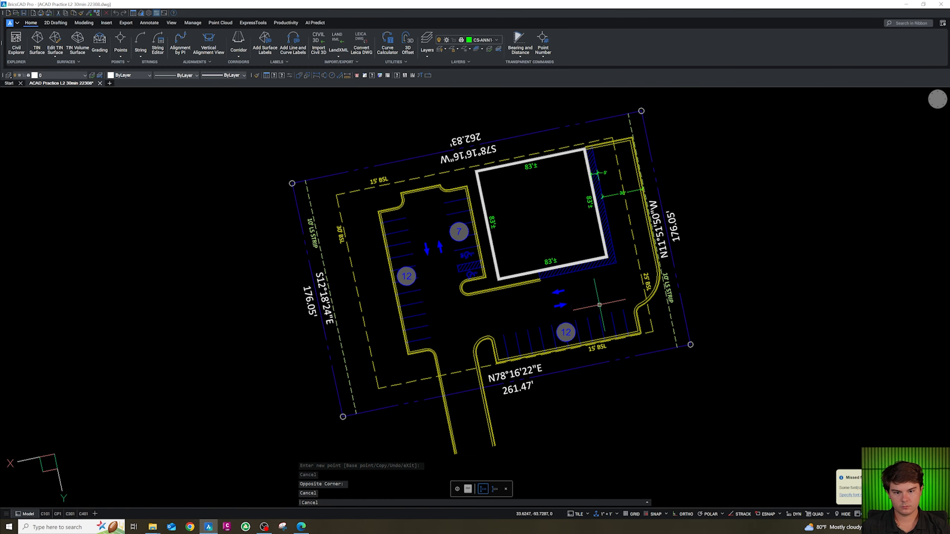
Step: Copy the right-hand drive aisle's dimension into the lower drive aisle beside the traffic arrows
scroll(601, 296, up, 5)
scroll(612, 231, down, 5)
click(619, 194)
text(c)
key(space)
click(619, 229)
key(Escape)
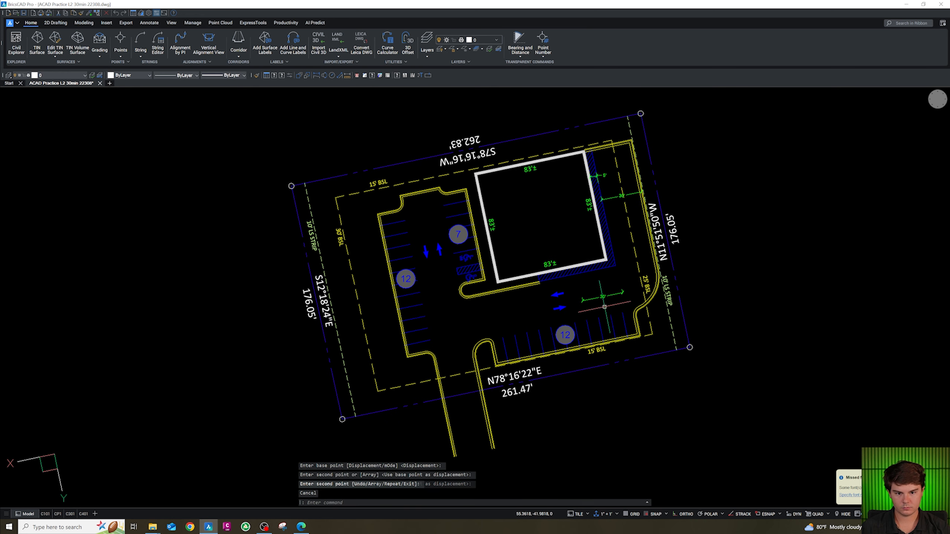
Step: Rotate the copied dimension a quarter turn so it spans the lower aisle between the hatched strip and the stalls
scroll(602, 305, up, 4)
text(ro)
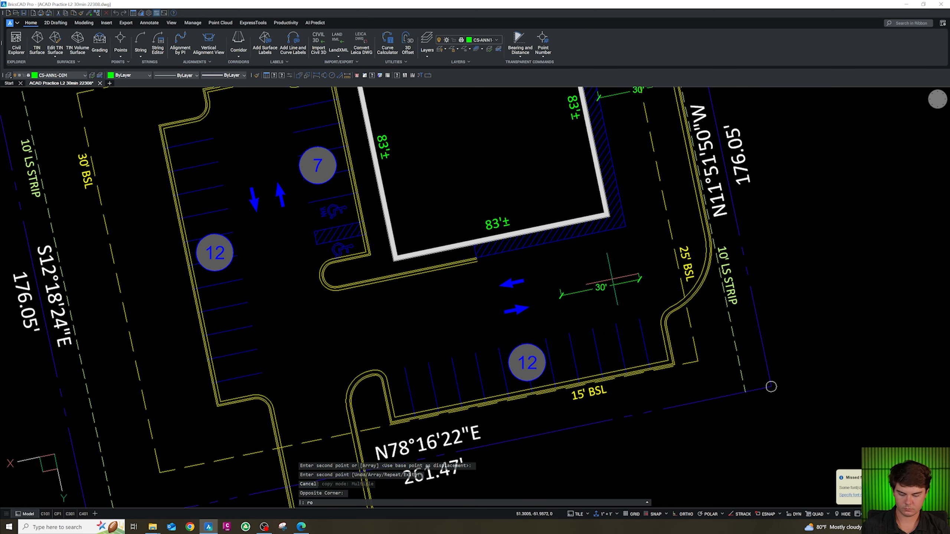
key(space)
click(605, 279)
key(Escape)
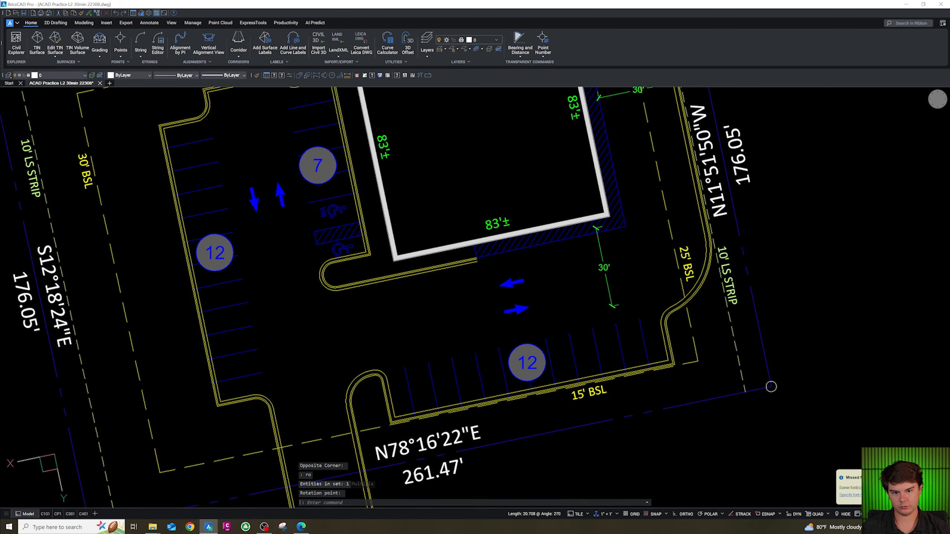
Step: Stretch the rotated dimension's upper origin point onto the outer edge of the hatched strip with the Nearest snap
scroll(600, 235, up, 5)
click(590, 206)
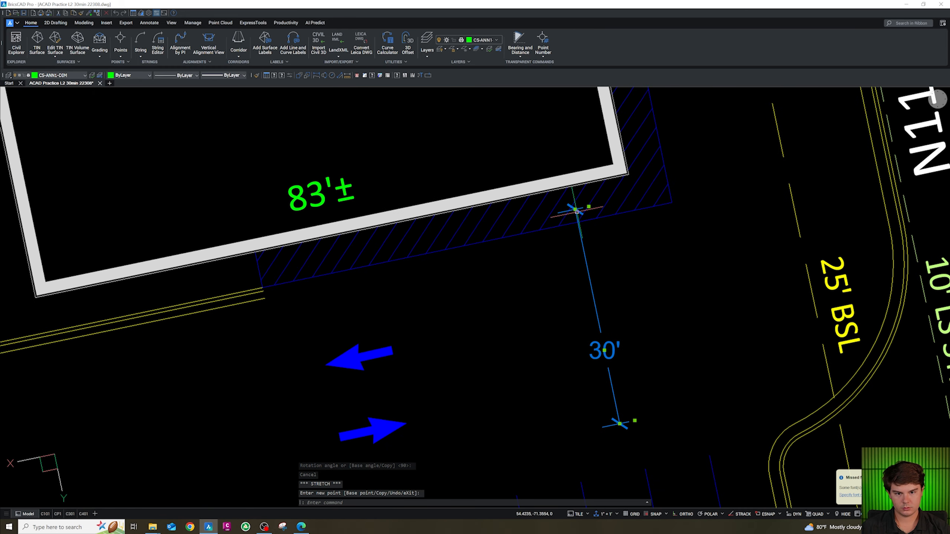
shift+right_click(591, 223)
click(626, 336)
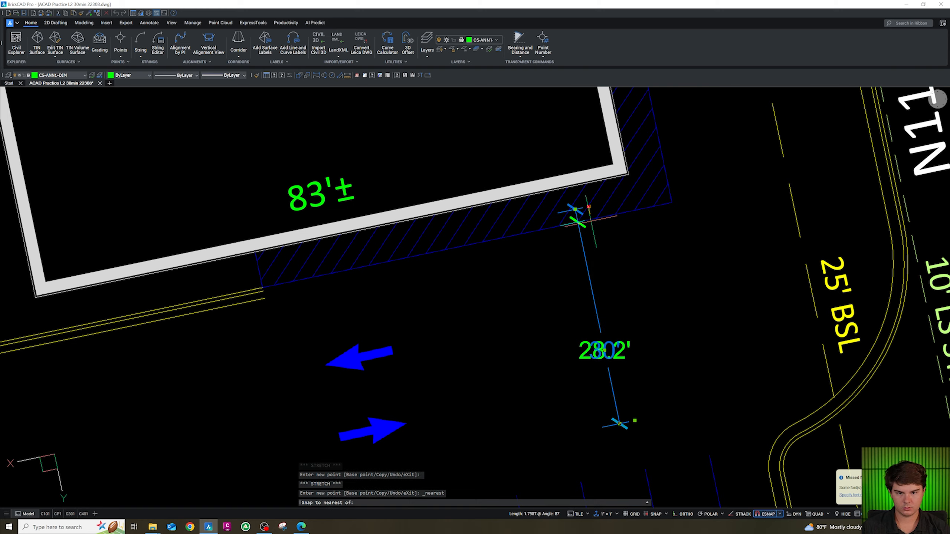
Step: Stretch the lower aisle dimension's other origin point to the endpoint of a parking stall line below
scroll(632, 224, down, 5)
scroll(602, 299, up, 5)
text(end)
key(Return)
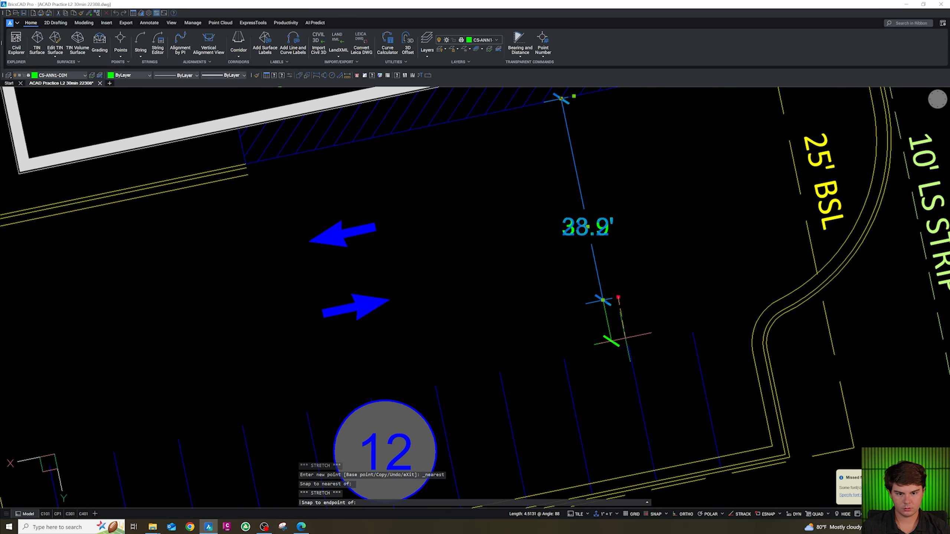
click(628, 345)
key(Escape)
scroll(591, 318, down, 6)
click(596, 305)
key(Escape)
Step: Copy the right-hand drive aisle's dimension into the left parking aisle between the two stall rows
click(612, 167)
click(605, 157)
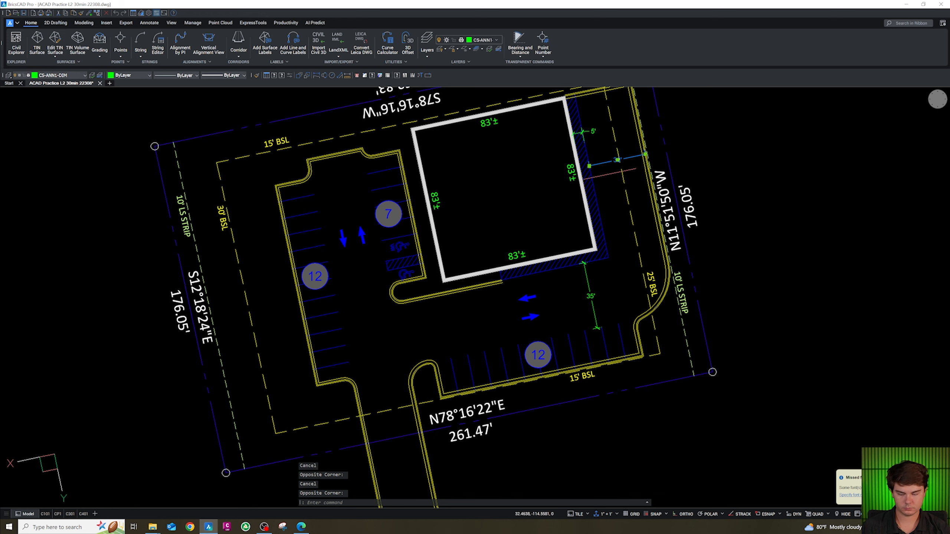
text(co)
key(Return)
click(614, 176)
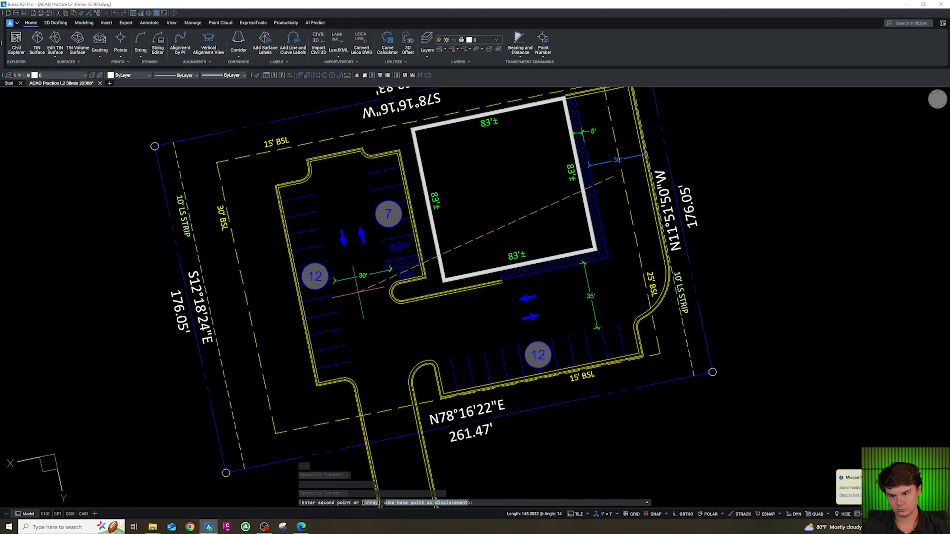
click(376, 210)
key(Escape)
Step: Shift the copied dimension slightly up the left parking aisle and delete the duplicate dimension below it
scroll(376, 209, up, 6)
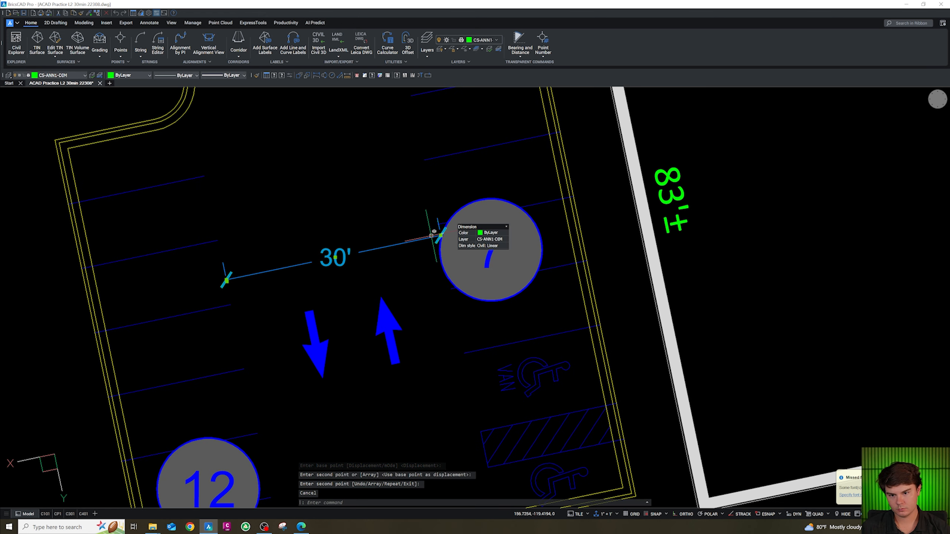
click(226, 280)
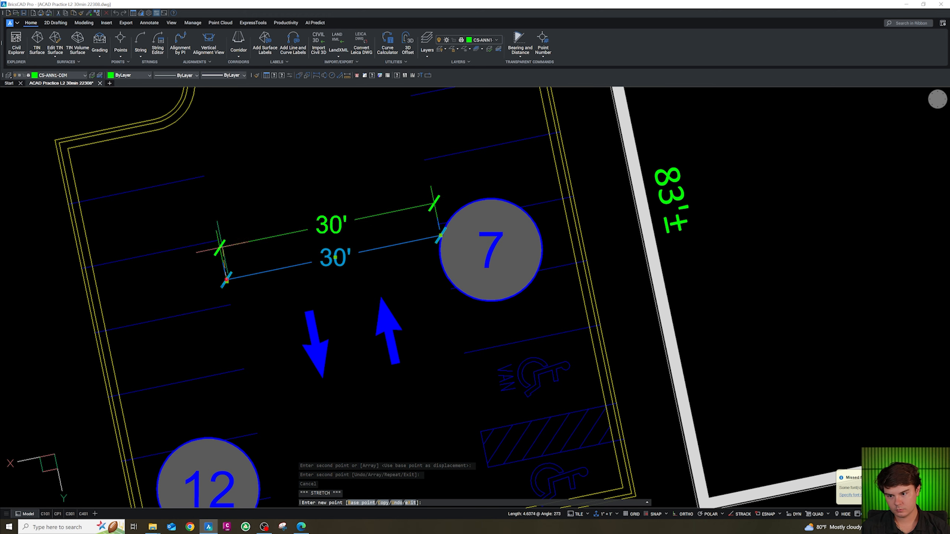
click(236, 244)
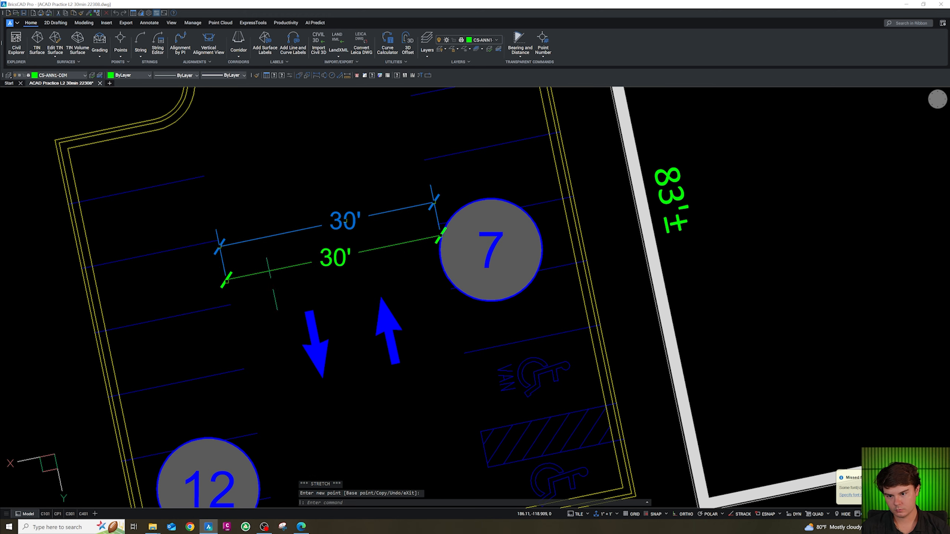
key(Escape)
click(329, 273)
click(328, 265)
key(Delete)
scroll(483, 250, down, 2)
scroll(283, 292, up, 3)
Step: Stretch the left aisle dimension's left origin point to the endpoint of a stall line in the 12-space row
key(Escape)
click(327, 214)
click(331, 237)
shift+right_click(340, 273)
key(e)
click(340, 282)
shift+right_click(341, 284)
key(e)
click(339, 283)
scroll(337, 296, down, 3)
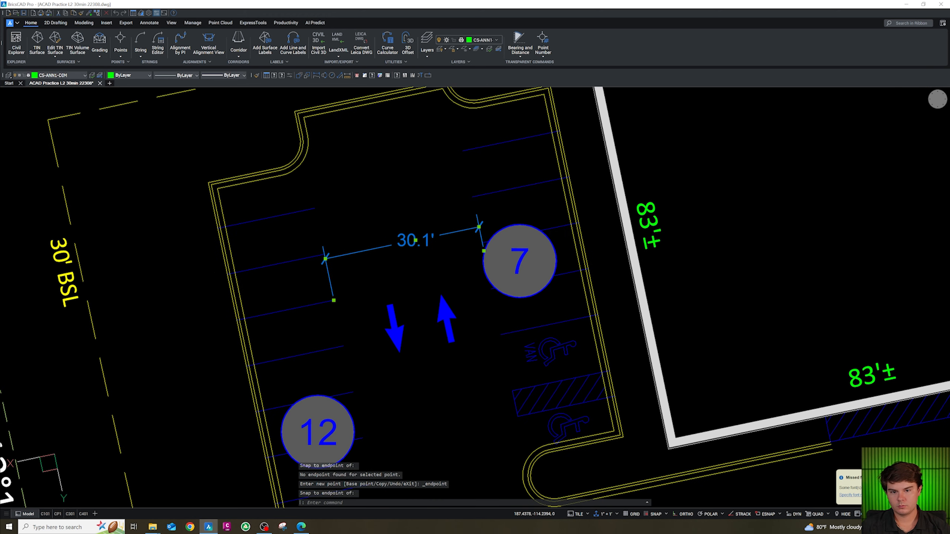
Step: Stretch the left aisle dimension's right origin point to the endpoint of a stall line in the 7-space row
scroll(482, 253, up, 2)
click(475, 257)
shift+right_click(452, 154)
key(e)
click(453, 152)
key(Escape)
scroll(446, 194, down, 3)
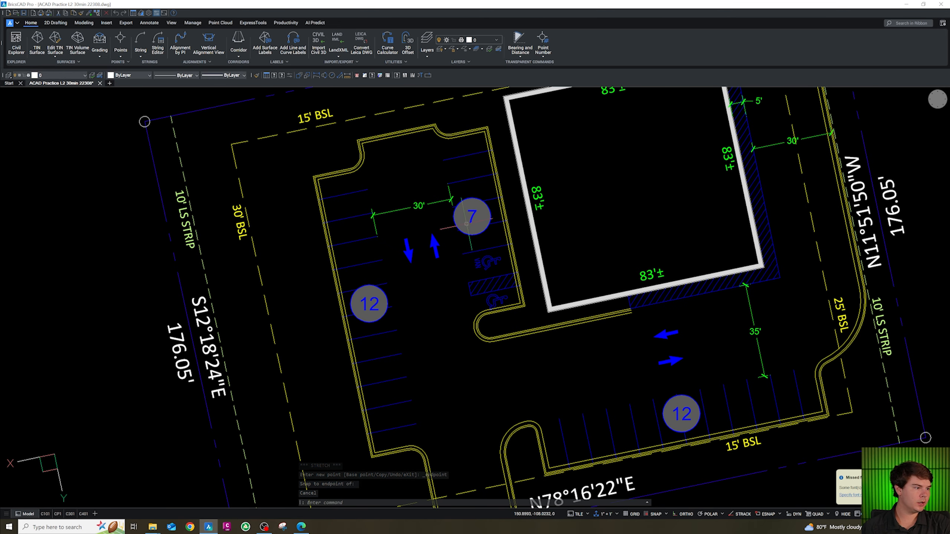
Step: Copy the left aisle's dimension onto the top parking stall of the adjacent 12-space row
scroll(440, 173, up, 2)
click(312, 255)
click(317, 297)
click(305, 251)
key(Escape)
click(406, 253)
click(388, 222)
text(co)
key(space)
click(412, 267)
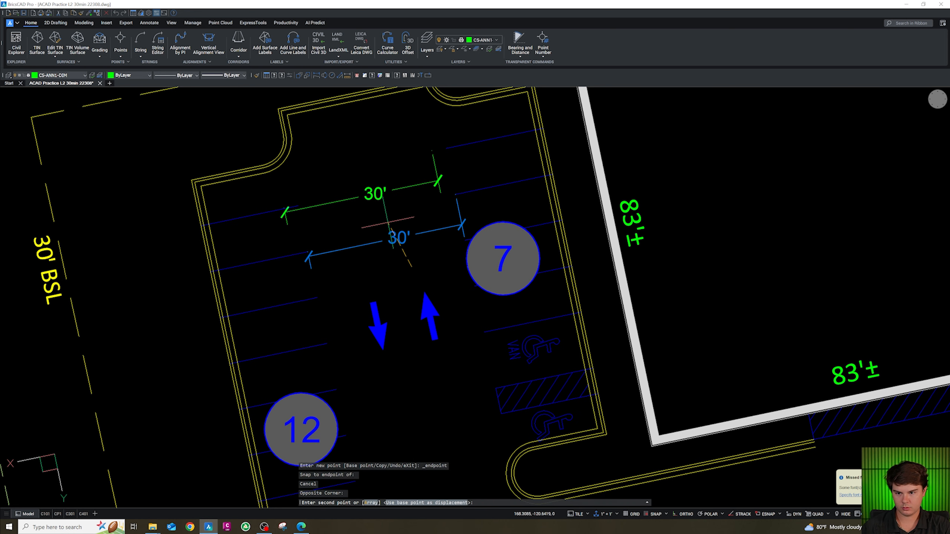
scroll(326, 214, up, 2)
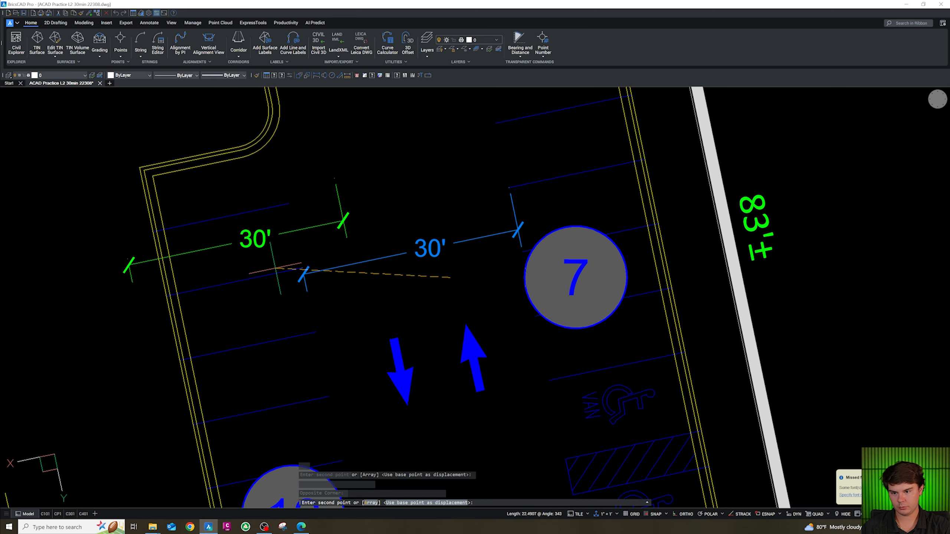
click(274, 267)
scroll(365, 243, up, 2)
key(Escape)
Step: Stretch the stall dimension's inner origin point to the aisle-side endpoint of the topmost stall line
click(324, 179)
click(318, 153)
click(317, 154)
scroll(270, 180, up, 2)
click(263, 187)
scroll(259, 190, down, 4)
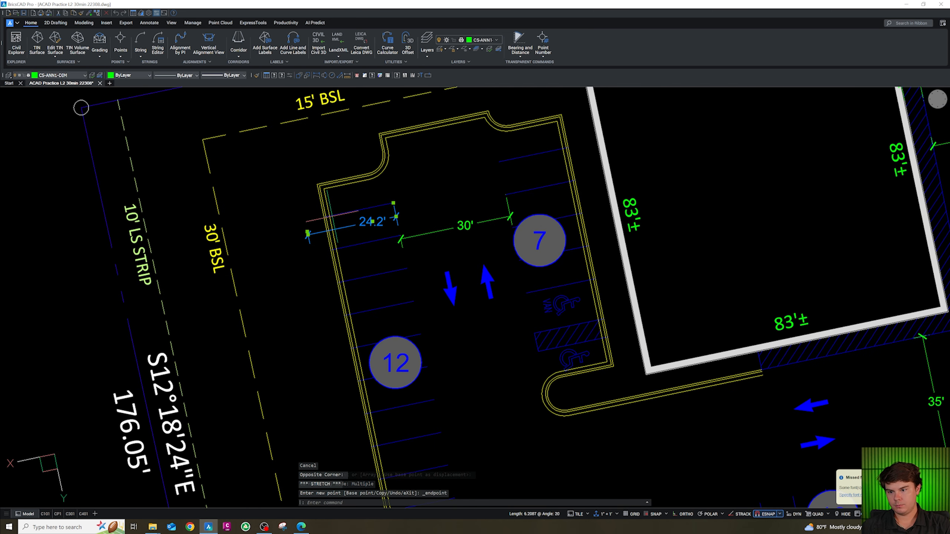
scroll(311, 236, up, 3)
click(318, 248)
shift+right_click(373, 210)
text(e)
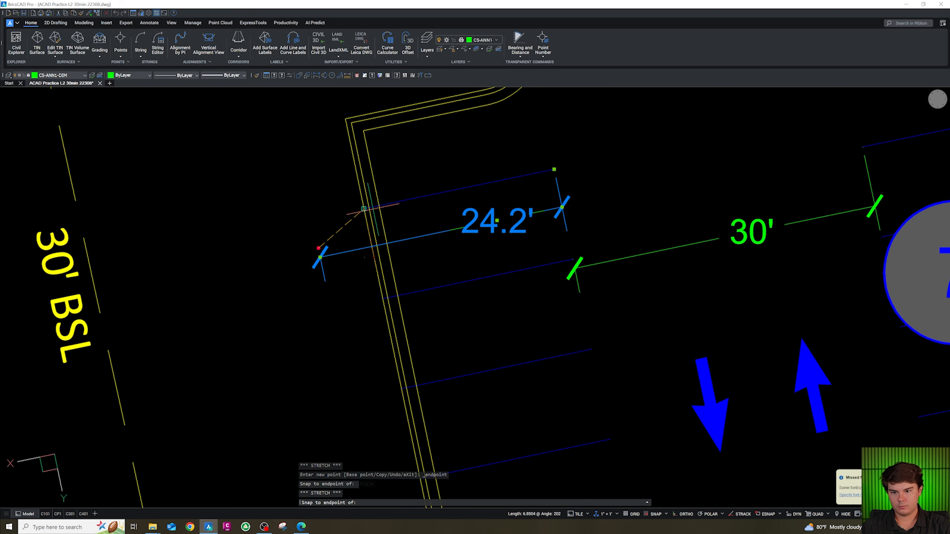
text(a)
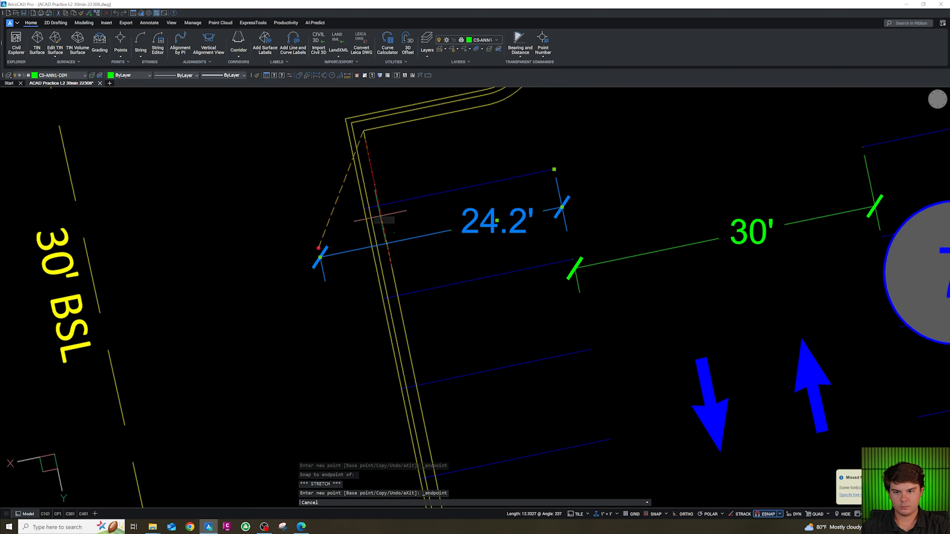
key(Escape)
Step: Stretch the stall dimension's outer origin point to the apparent intersection of the top stall line and the curb
click(349, 263)
click(319, 255)
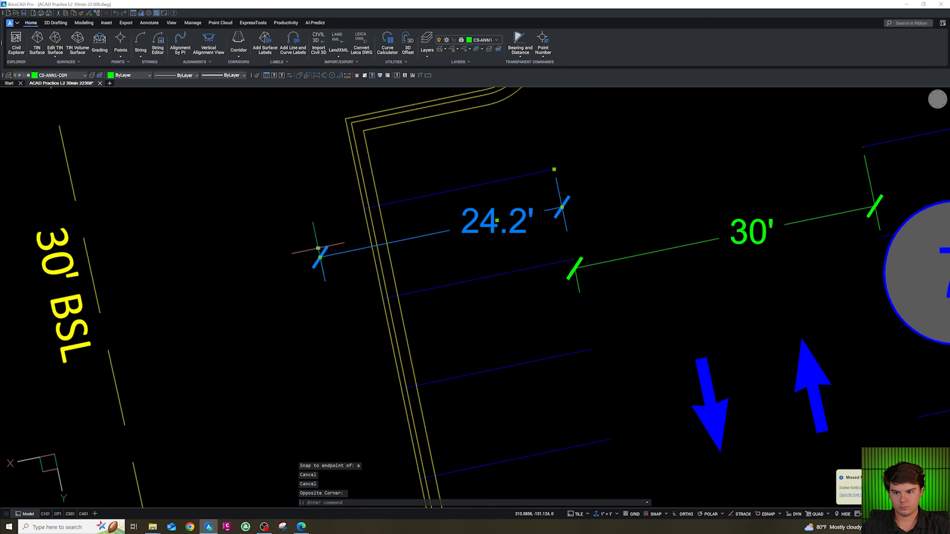
click(318, 248)
shift+right_click(375, 212)
key(s)
key(Escape)
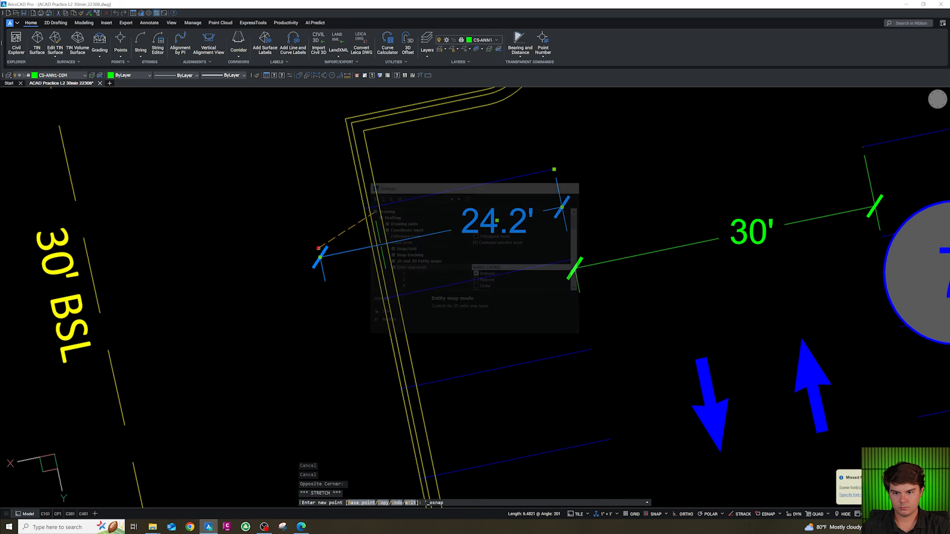
shift+right_click(381, 223)
click(427, 353)
click(369, 208)
middle_drag(512, 190, 492, 207)
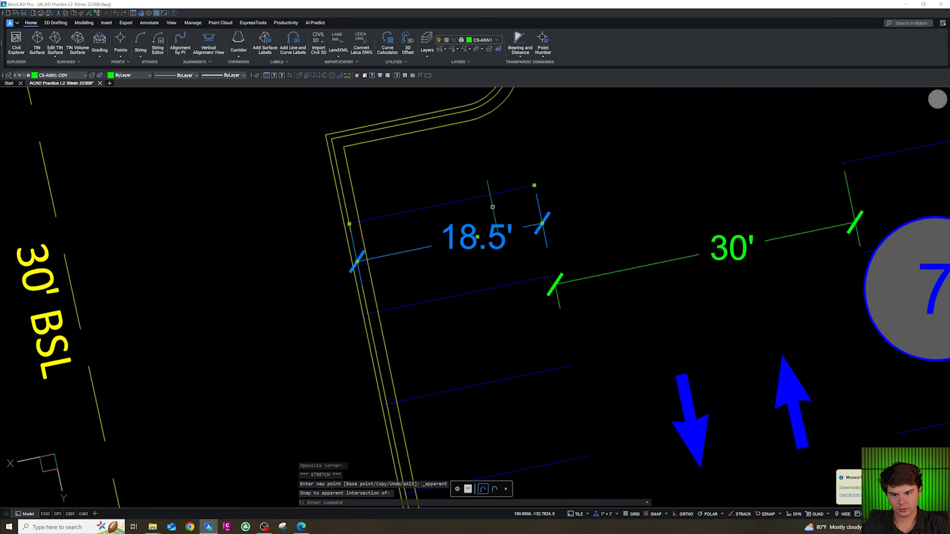
Step: Try deleting the outermost and innermost curb lines beside the 12-space row, leaving the middle one
scroll(492, 207, up, 3)
key(Escape)
click(220, 256)
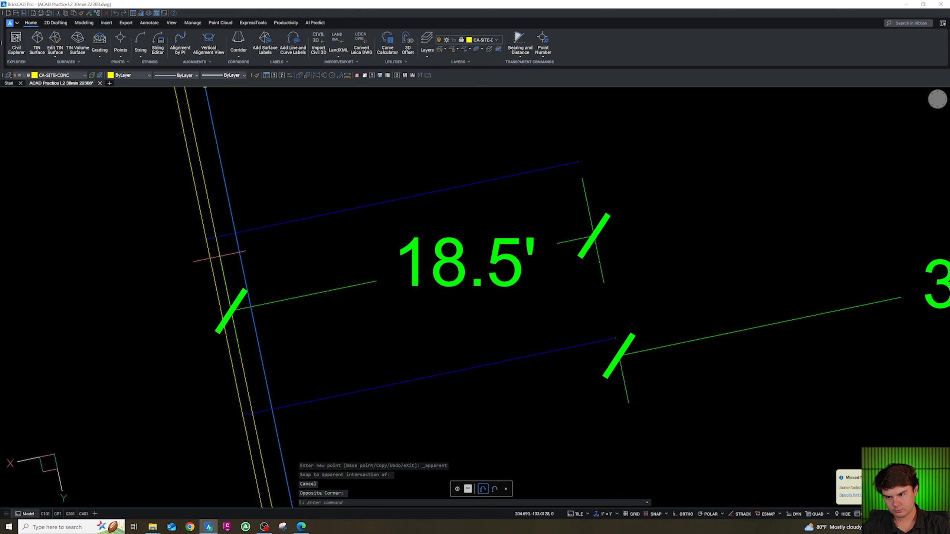
click(206, 265)
key(Delete)
scroll(283, 268, down, 3)
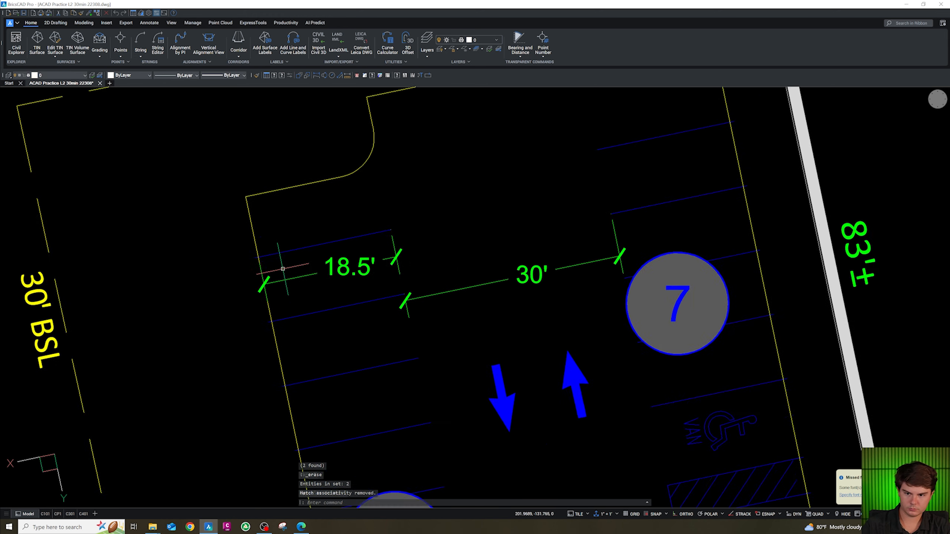
Step: Undo the last deletion of the curb lines
scroll(283, 269, down, 3)
scroll(275, 329, up, 5)
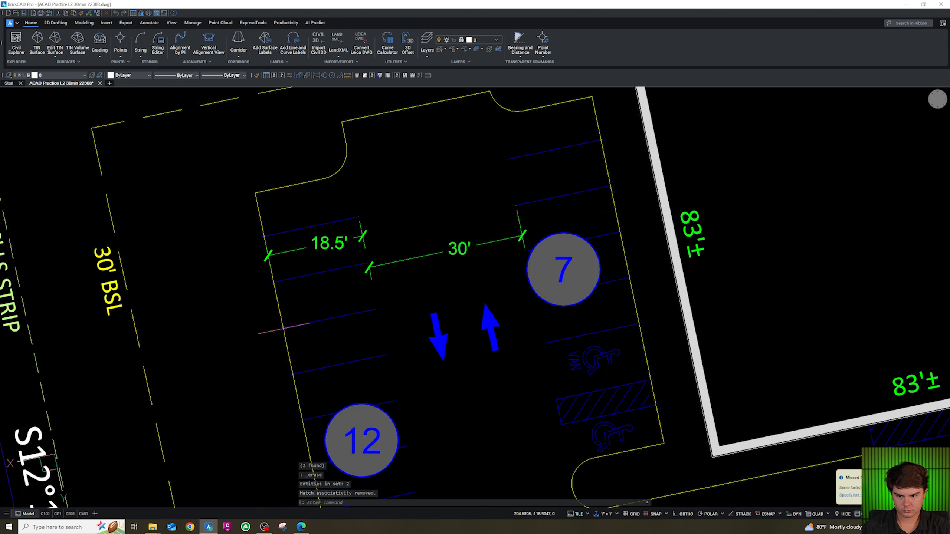
scroll(276, 292, down, 4)
key(ctrl+z)
key(ctrl+z)
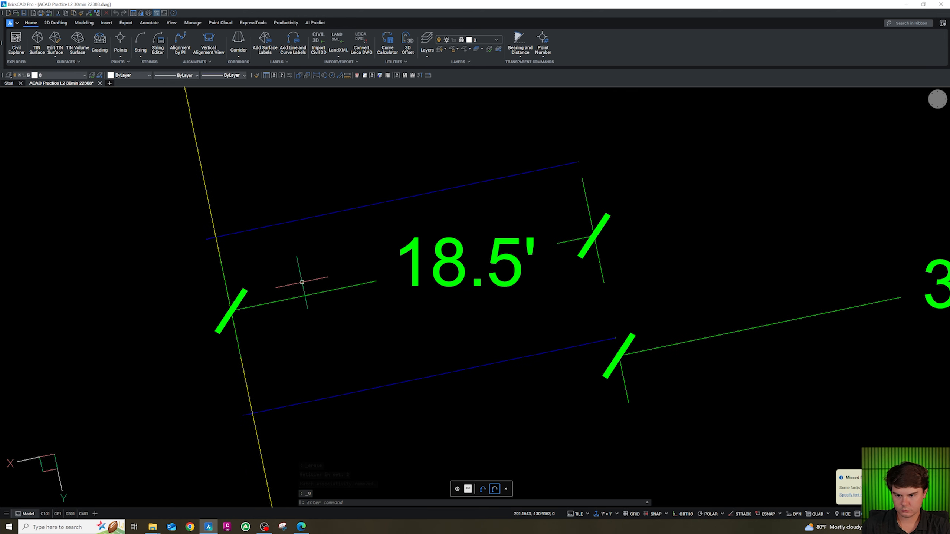
Step: Delete the middle and innermost curb lines around the left parking area, keeping only the outermost line
scroll(277, 276, down, 2)
scroll(253, 267, up, 2)
click(253, 266)
click(231, 267)
click(241, 289)
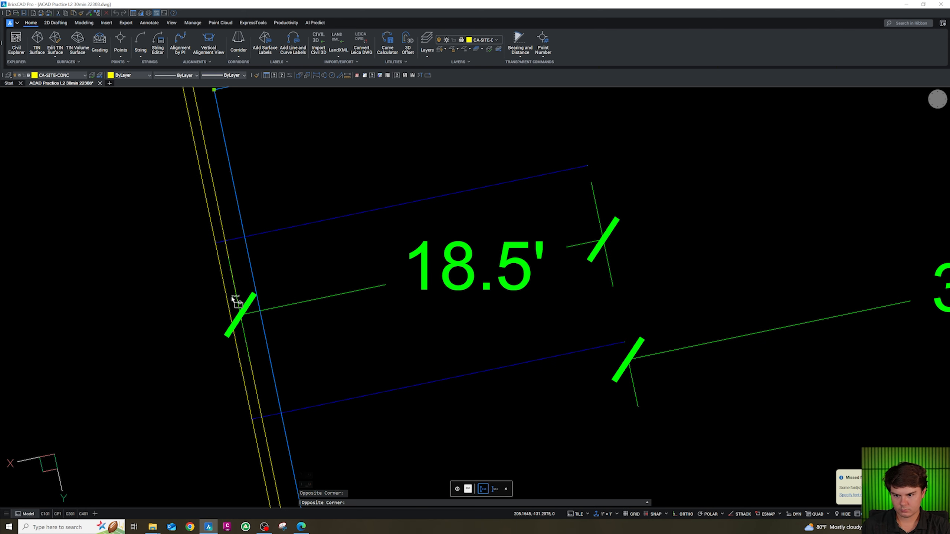
click(232, 296)
click(234, 284)
key(Escape)
click(247, 199)
click(220, 202)
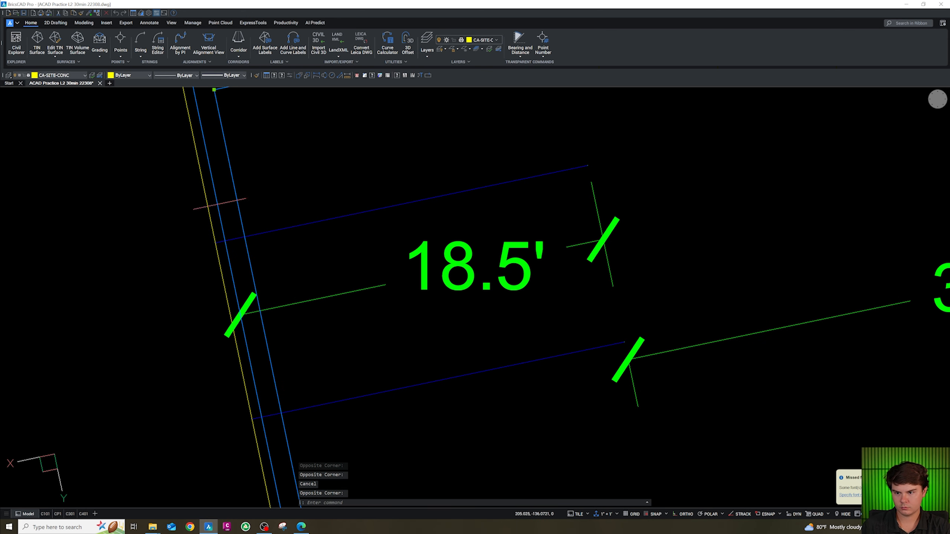
key(Delete)
scroll(298, 250, down, 5)
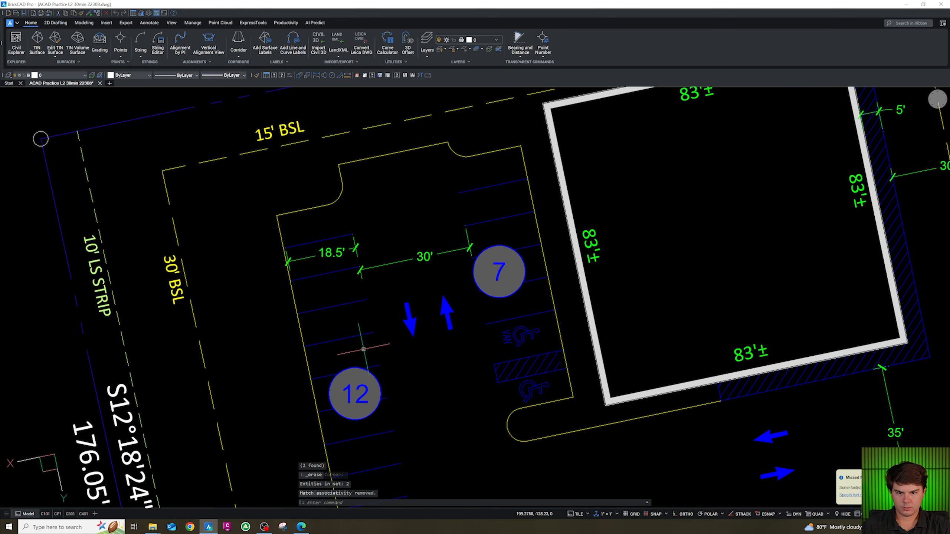
Step: Regenerate the left parking area's curb and gutter lines from the remaining line with the cc command
text(cc)
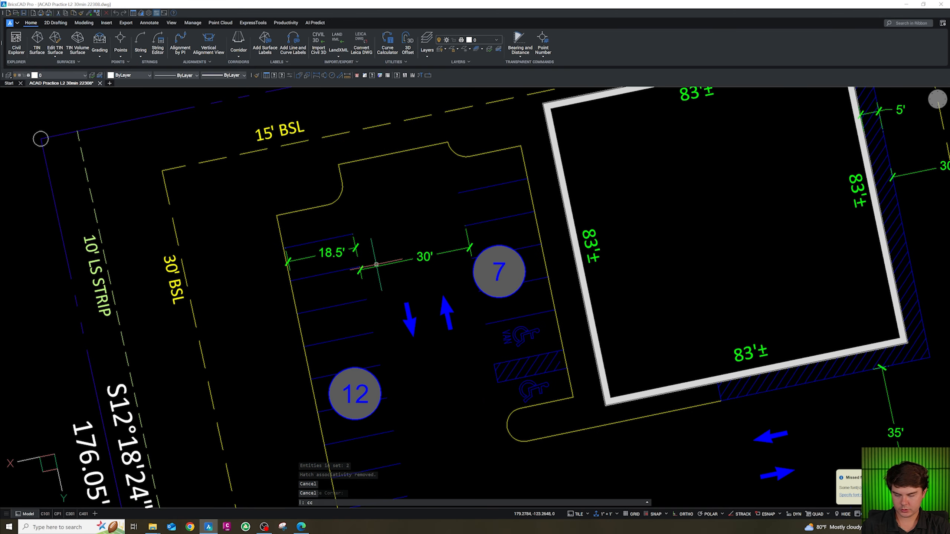
click(328, 208)
key(Return)
scroll(274, 226, up, 5)
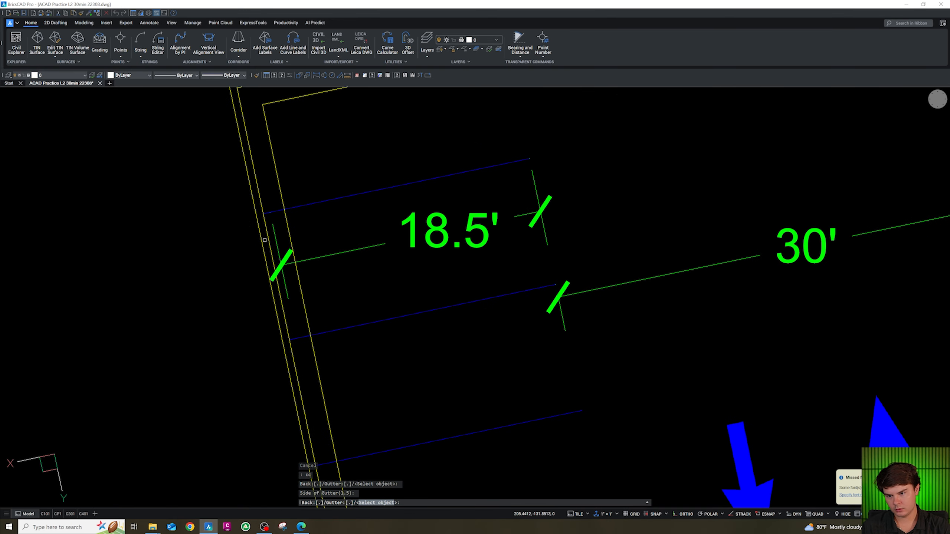
scroll(310, 233, down, 5)
key(Escape)
key(Escape)
key(Escape)
key(Escape)
Step: Stretch the stall dimension's outer origin point to the apparent intersection of the top stall line and the regenerated curb
scroll(367, 254, up, 2)
click(319, 248)
click(308, 238)
click(257, 201)
shift+right_click(257, 202)
key(a)
click(251, 202)
key(Escape)
scroll(386, 240, down, 8)
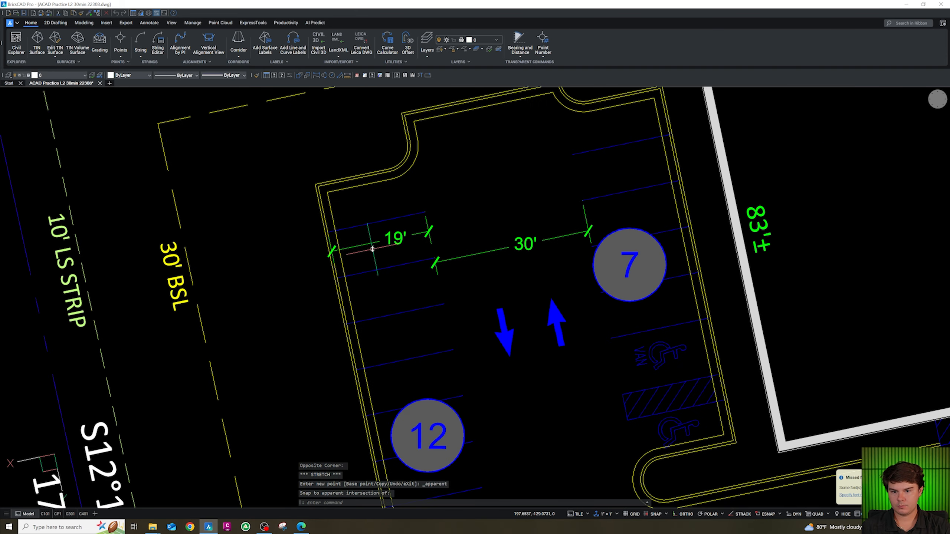
Step: Copy the 35' drive aisle dimension from beside the bottom stalls into the upper part of the left parking area
scroll(387, 240, up, 4)
key(Escape)
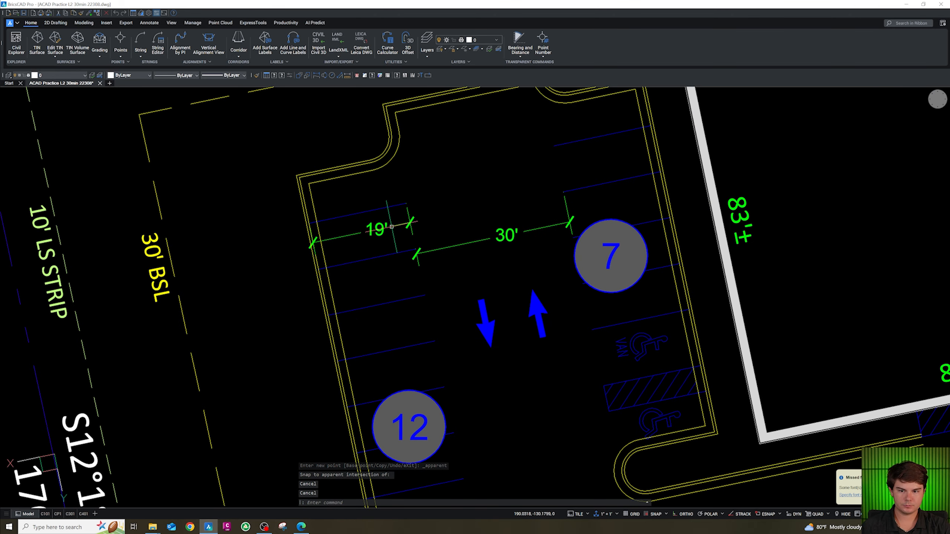
key(Escape)
scroll(362, 219, down, 8)
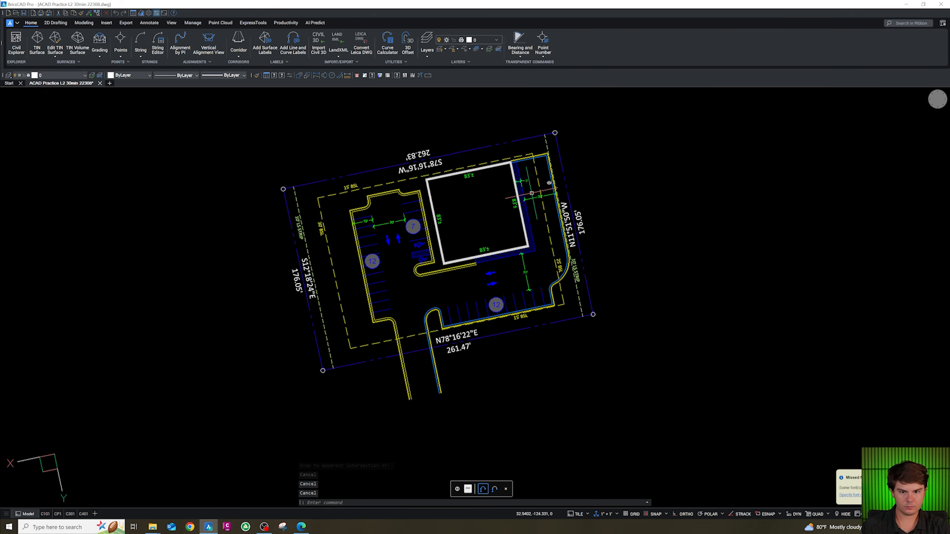
scroll(527, 272, up, 4)
text(co)
key(space)
click(528, 267)
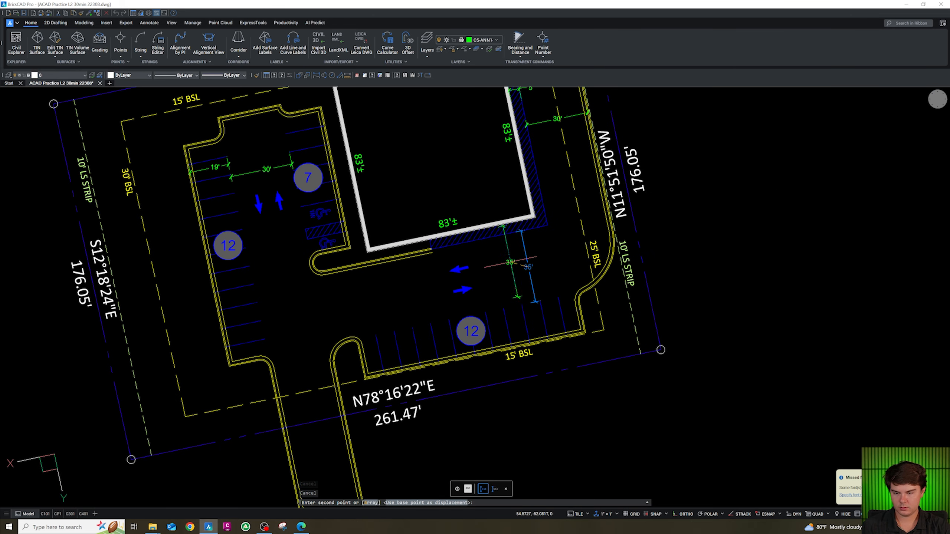
scroll(231, 157, up, 5)
scroll(288, 195, down, 4)
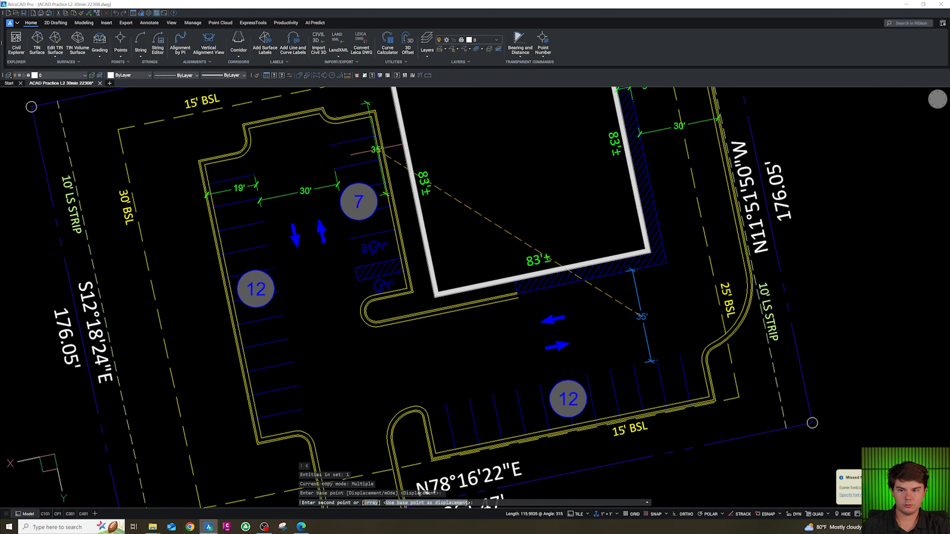
scroll(375, 149, up, 5)
click(268, 155)
scroll(268, 155, down, 3)
key(Escape)
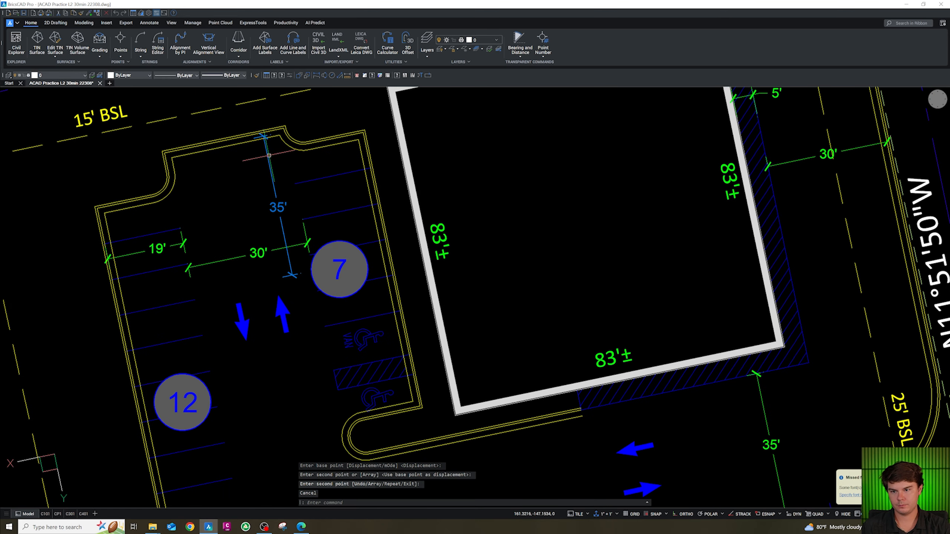
Step: Stretch the copied dimension's two origin points to the endpoints of the top two stall lines beside the building to dimension one stall's width
click(270, 135)
shift+right_click(295, 191)
click(309, 227)
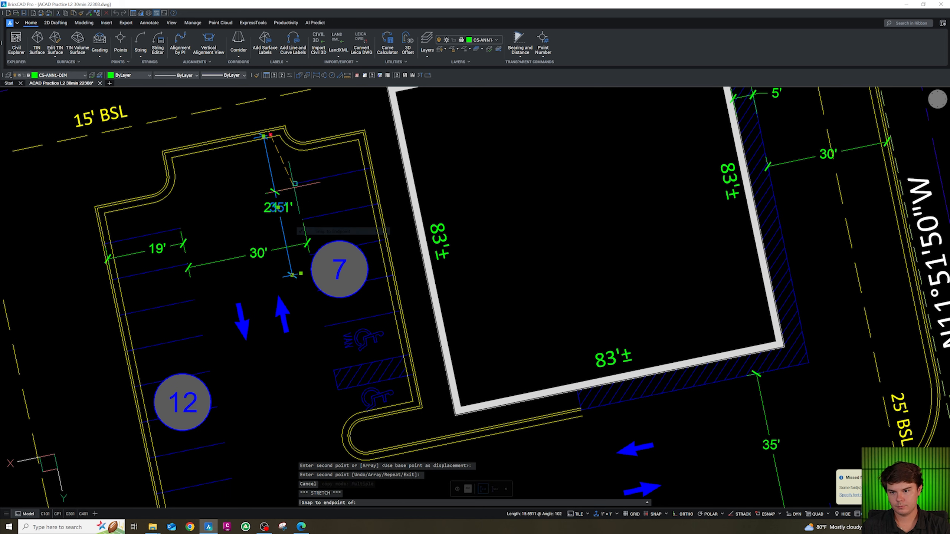
click(296, 184)
click(300, 274)
shift+right_click(306, 218)
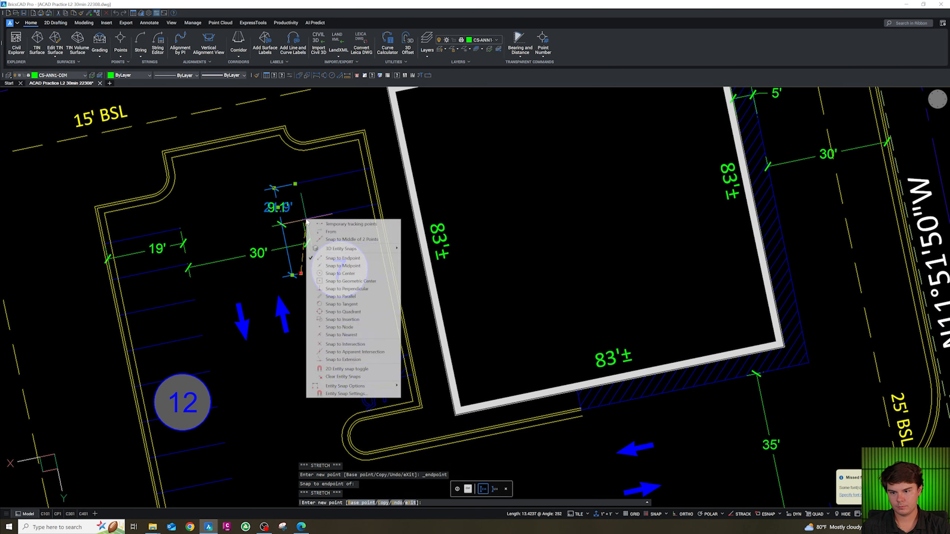
click(320, 256)
click(302, 220)
key(Escape)
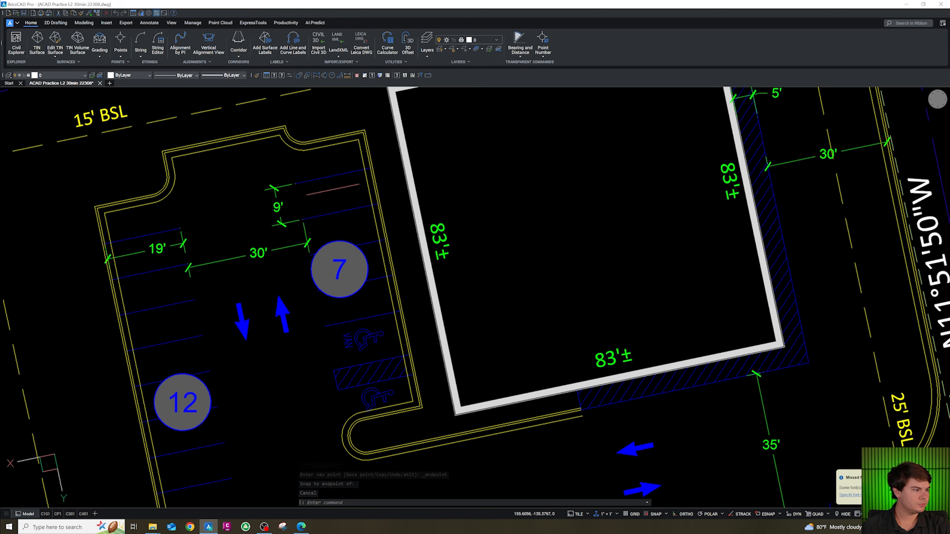
Step: Copy the 19' stall dimension to the gap between the parking curb and the building's left wall
click(164, 247)
text(c)
key(Return)
click(182, 243)
click(415, 188)
key(Escape)
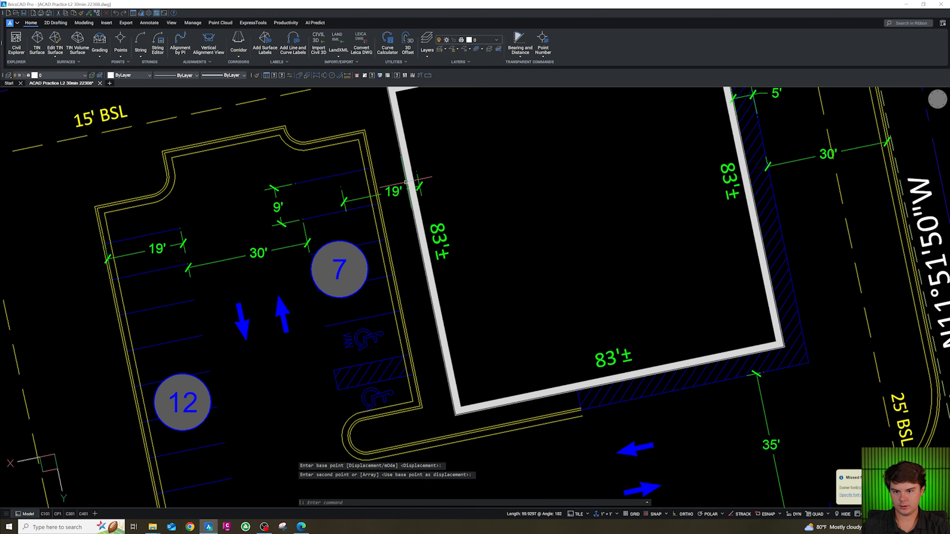
Step: Stretch the copied dimension's building-side origin to the nearest point on the building's outer edge
scroll(414, 188, up, 5)
click(401, 177)
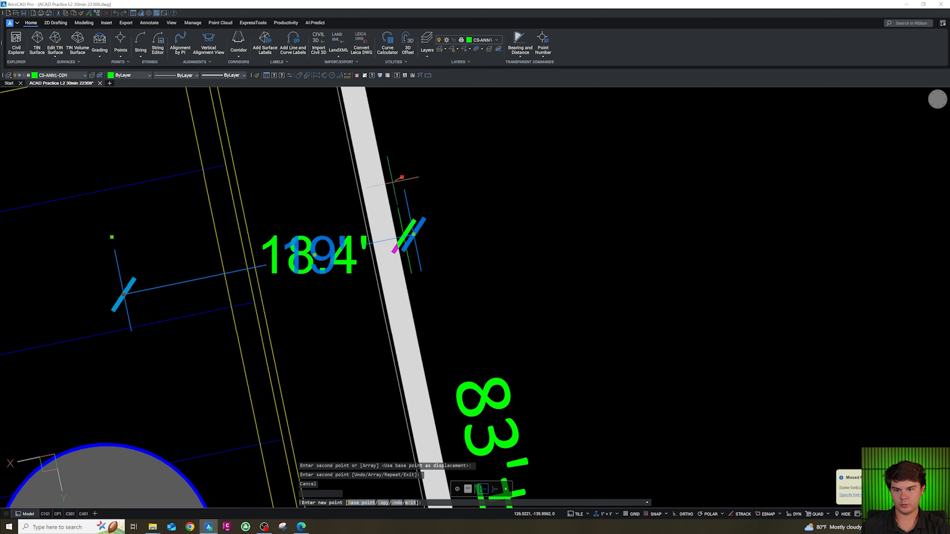
scroll(353, 182, up, 3)
shift+right_click(358, 186)
click(391, 299)
click(391, 276)
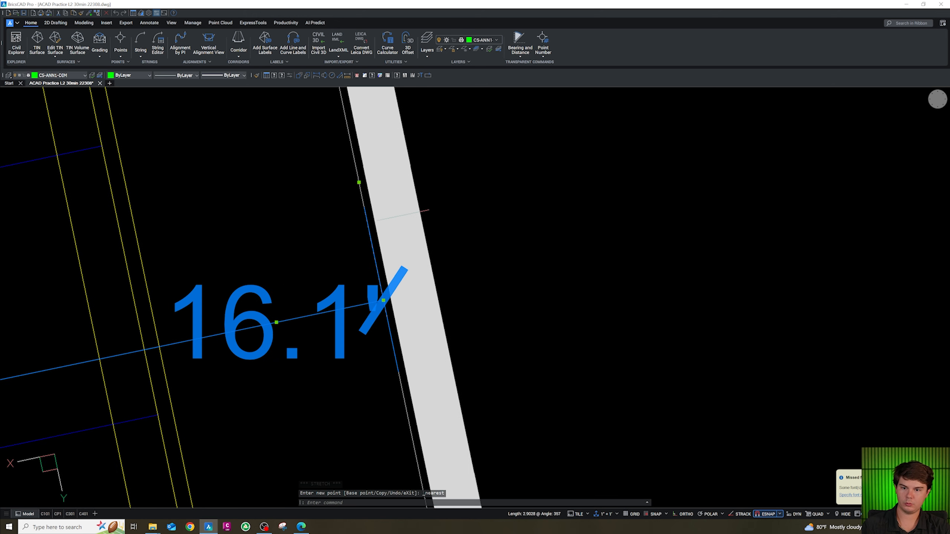
Step: Stretch the copied dimension's parking-side origin to the nearest point on the middle curb line
scroll(411, 239, down, 5)
click(291, 238)
scroll(352, 217, up, 3)
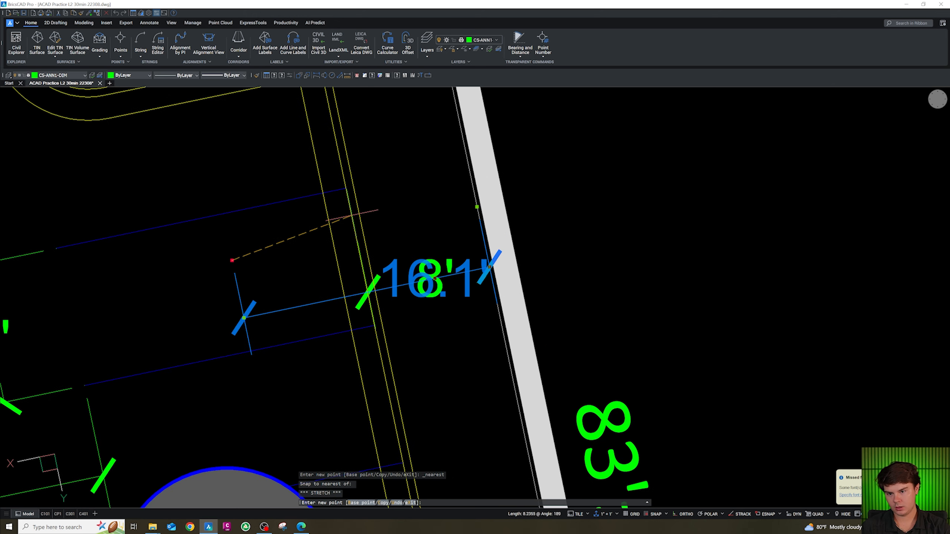
shift+right_click(351, 216)
click(385, 329)
click(352, 217)
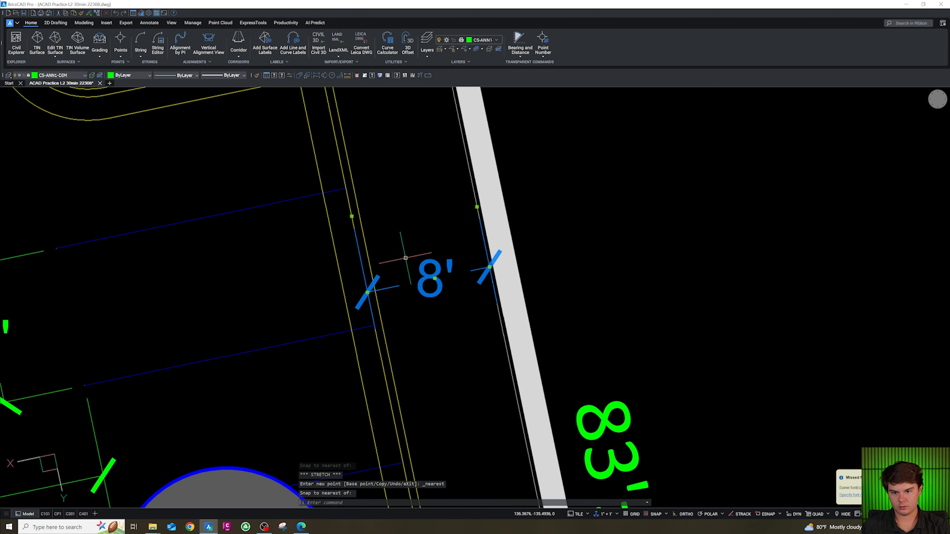
key(Escape)
scroll(427, 283, down, 4)
scroll(426, 281, down, 4)
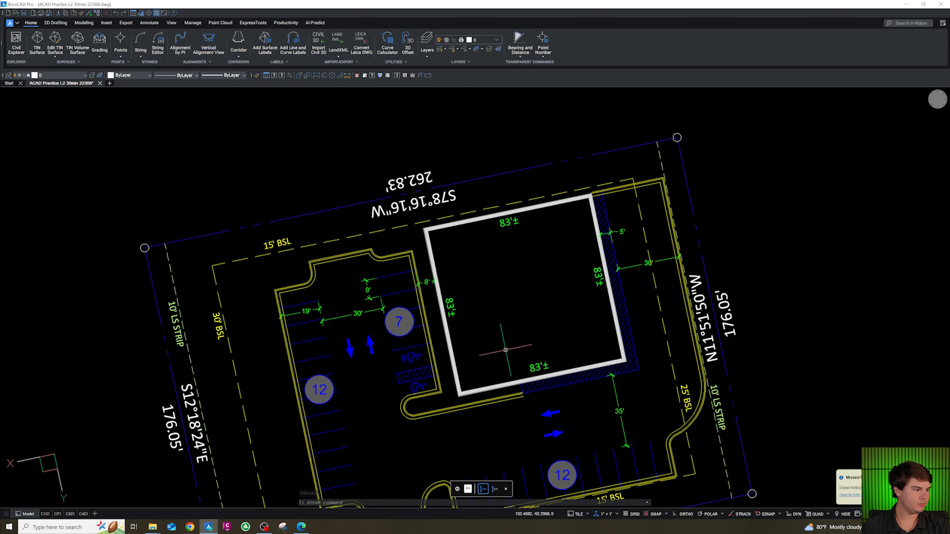
Step: Copy the left parking area's 30' aisle dimension down to span the curbs of the entrance drive
scroll(416, 270, down, 2)
click(373, 301)
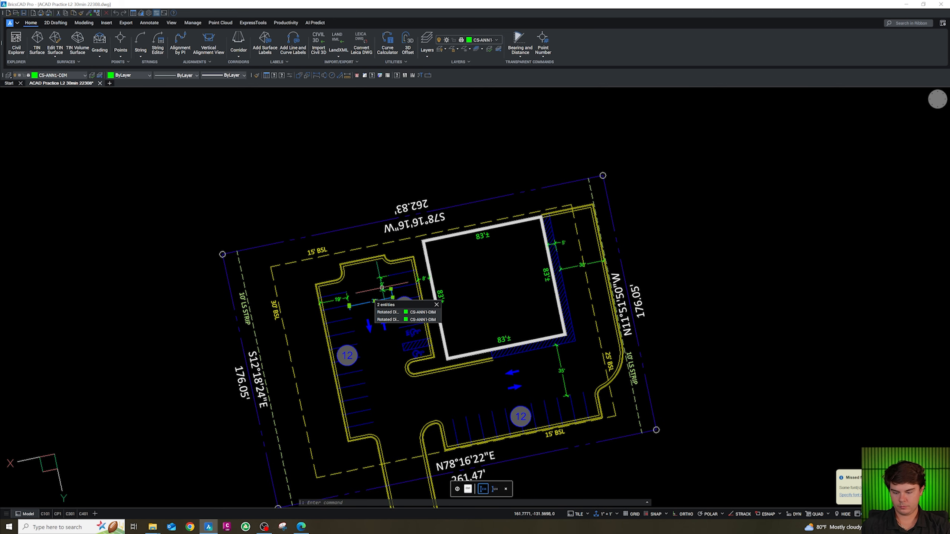
text(c)
key(space)
click(381, 289)
scroll(383, 275, down, 4)
scroll(410, 364, up, 2)
scroll(391, 377, up, 3)
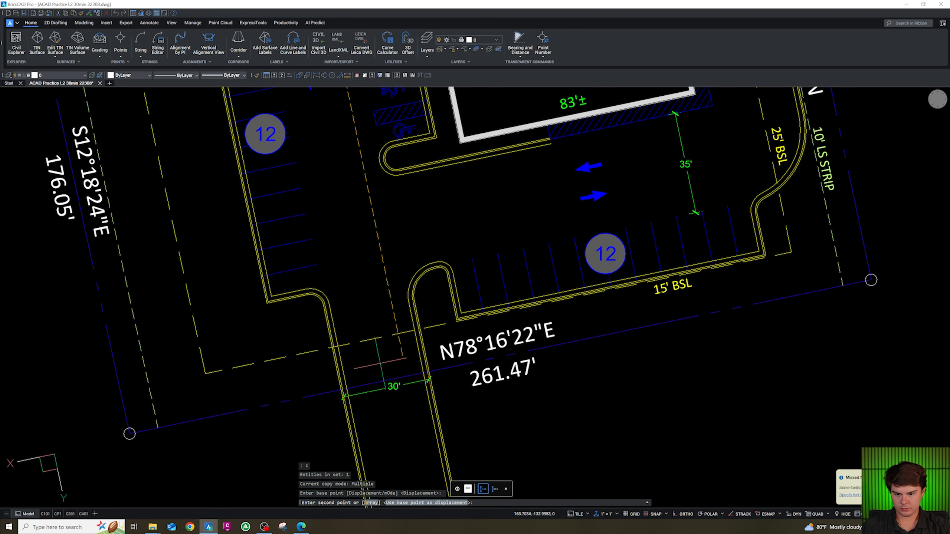
scroll(377, 348, up, 1)
click(379, 283)
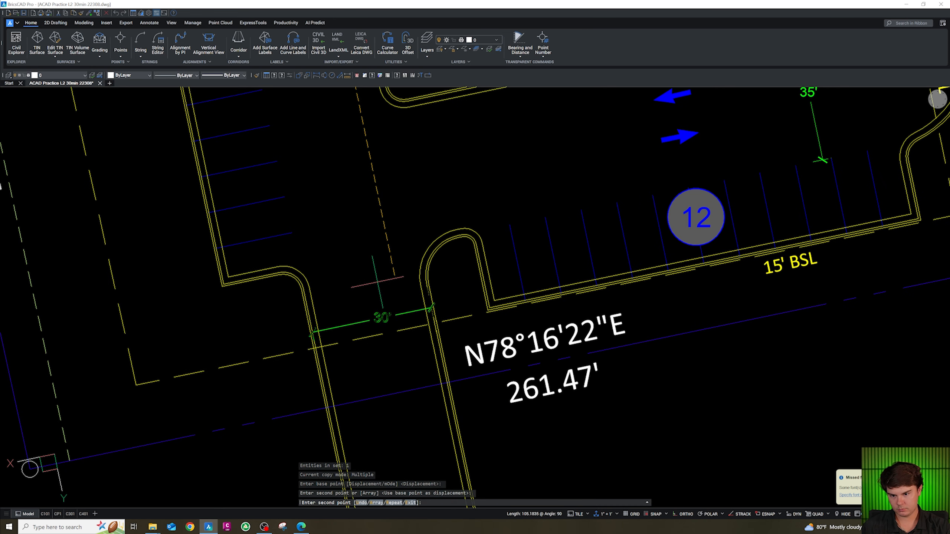
key(Escape)
Step: Copy the STOP pavement marking from the symbol library and paste it above the entrance drive in the site plan
scroll(397, 224, down, 10)
scroll(399, 219, down, 3)
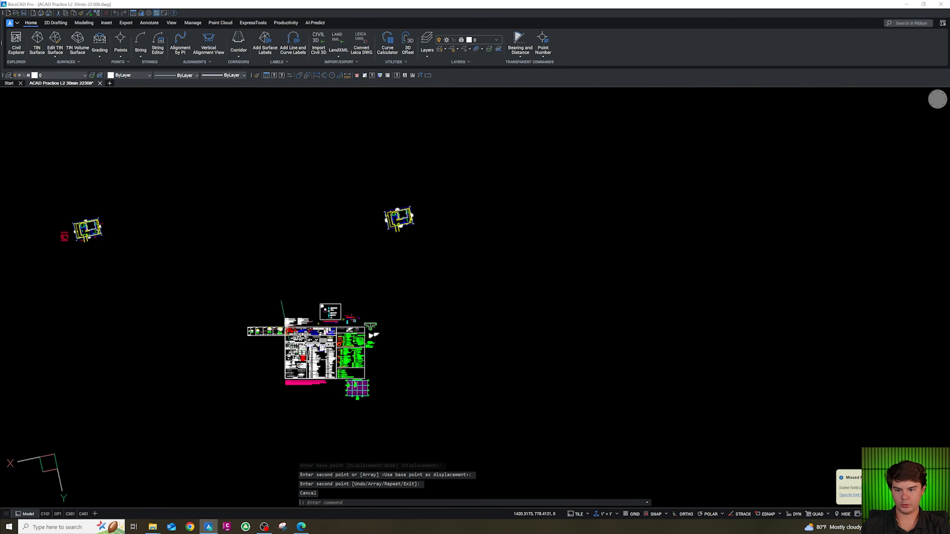
scroll(287, 330, up, 9)
scroll(773, 265, down, 2)
scroll(772, 267, up, 6)
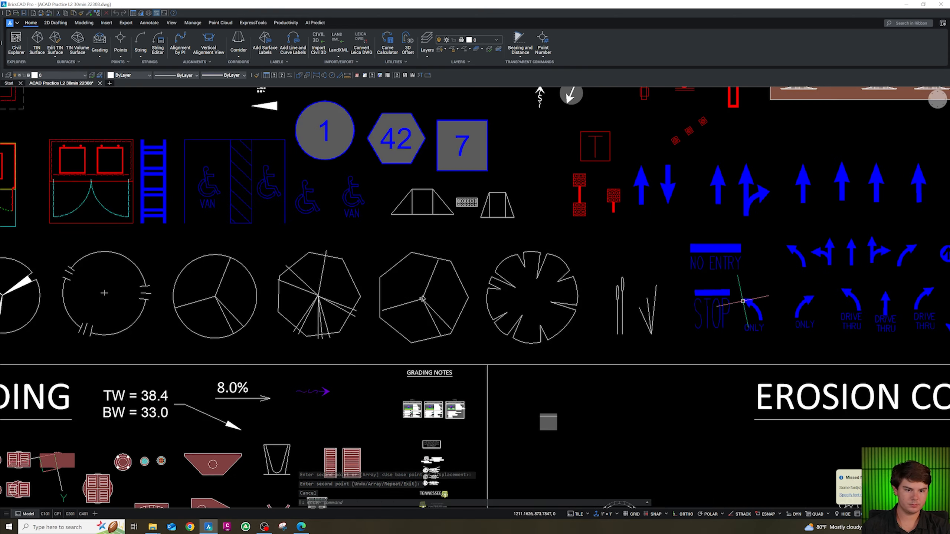
click(722, 343)
click(704, 295)
key(ctrl+c)
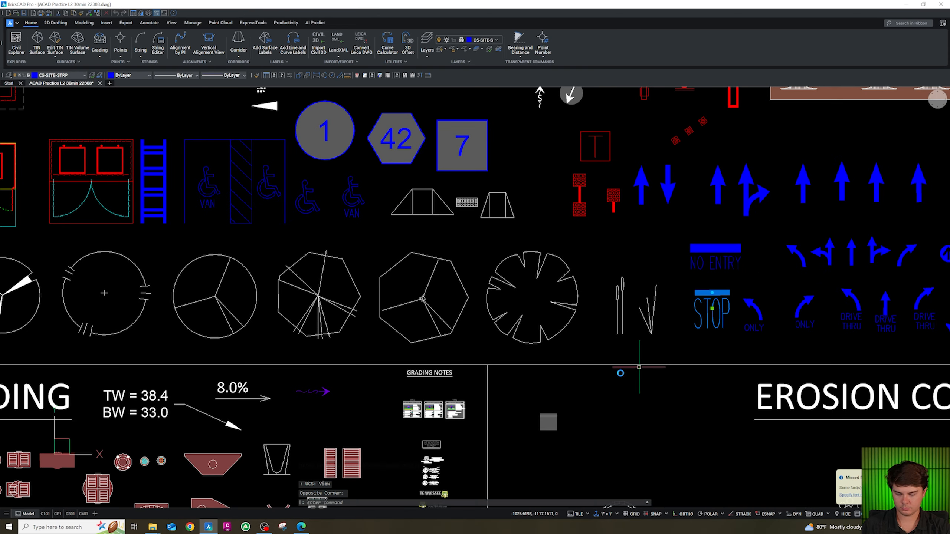
scroll(539, 403, down, 9)
scroll(580, 321, down, 3)
scroll(662, 310, up, 10)
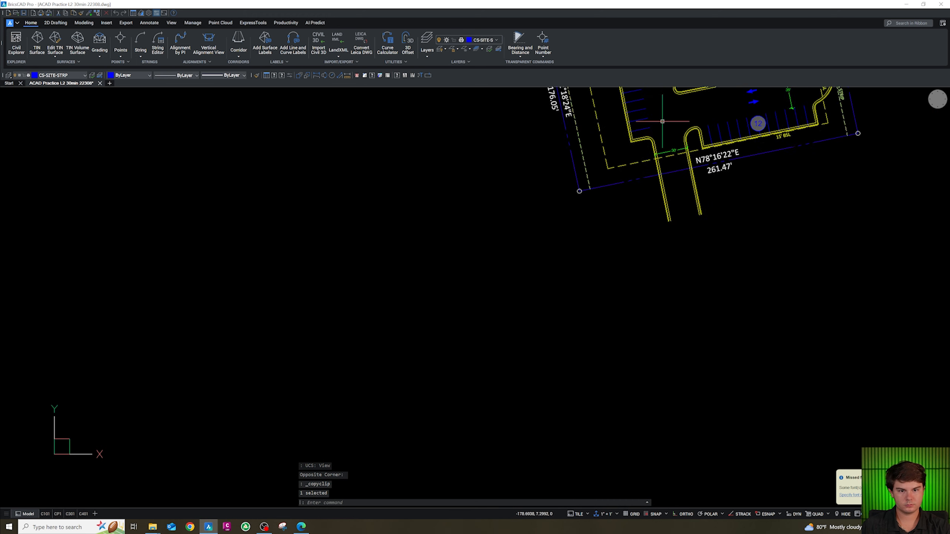
key(ctrl+v)
Step: Rotate the STOP marking so its bar faces the entrance drive for exiting traffic
text(r)
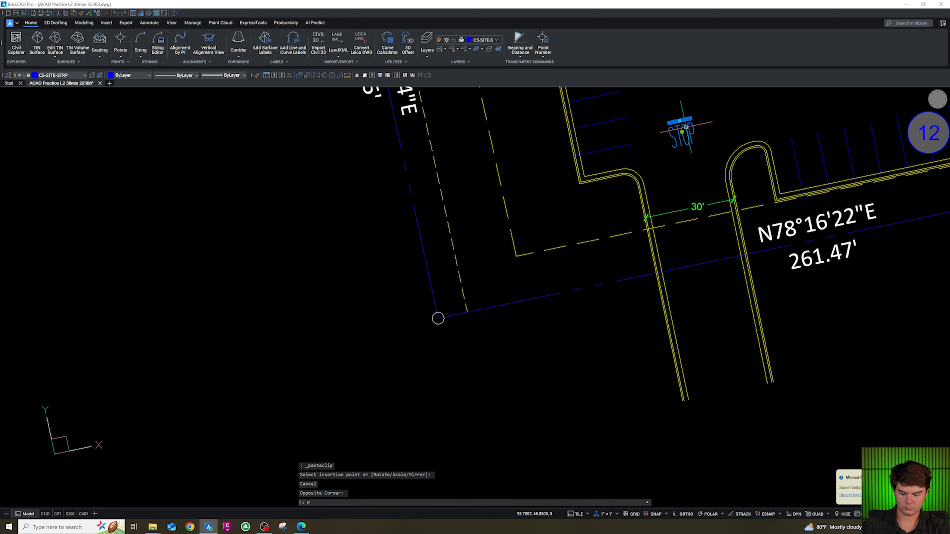
text(o)
key(Return)
click(686, 128)
click(618, 140)
key(Escape)
Step: Move the STOP marking by its bar into the left lane at the top of the entrance drive
click(715, 140)
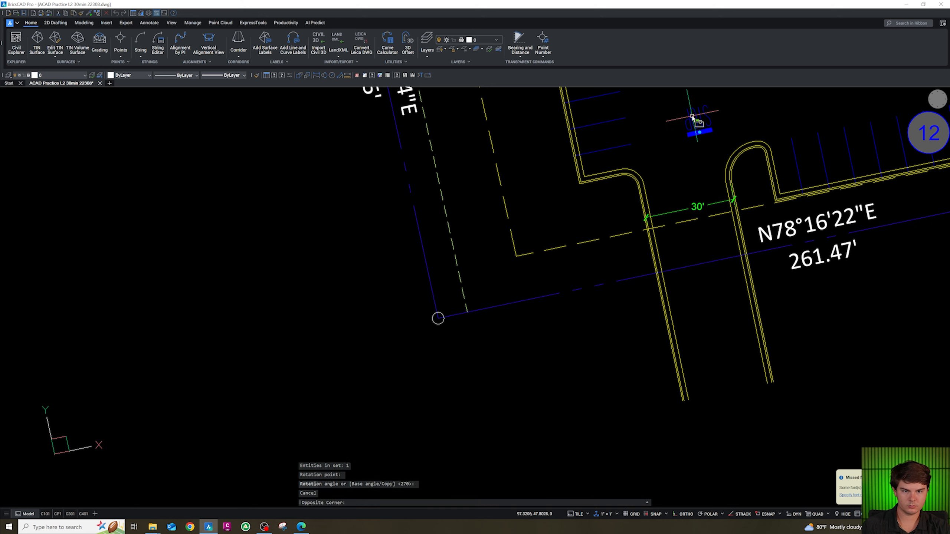
click(692, 116)
text(m)
key(Return)
click(699, 133)
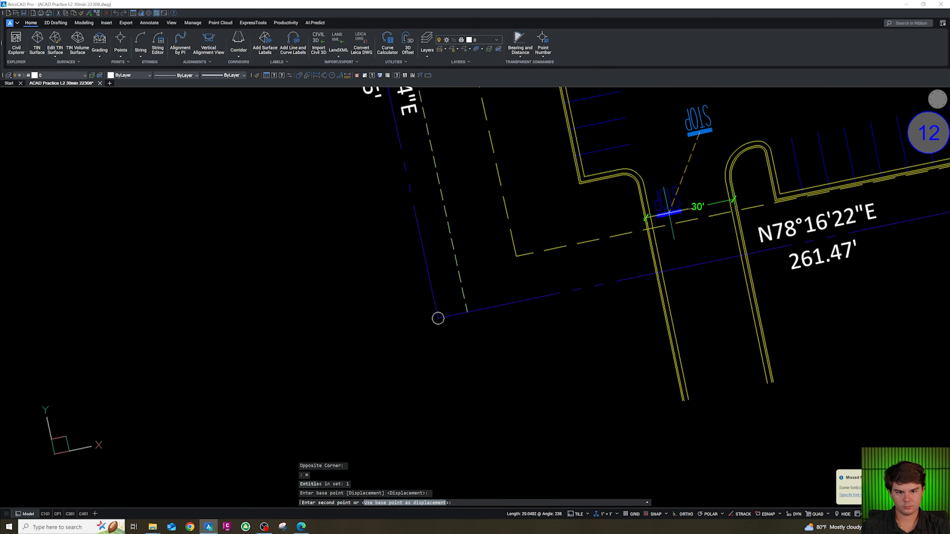
key(Escape)
Step: Shift the entrance drive's 30' dimension farther down the drive, clear of the STOP marking
click(692, 207)
click(697, 207)
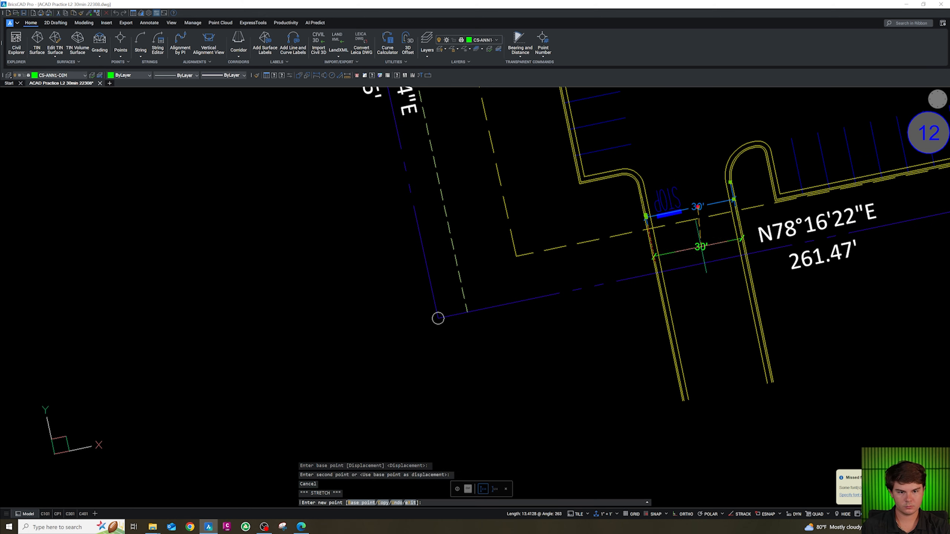
key(Escape)
scroll(535, 284, down, 6)
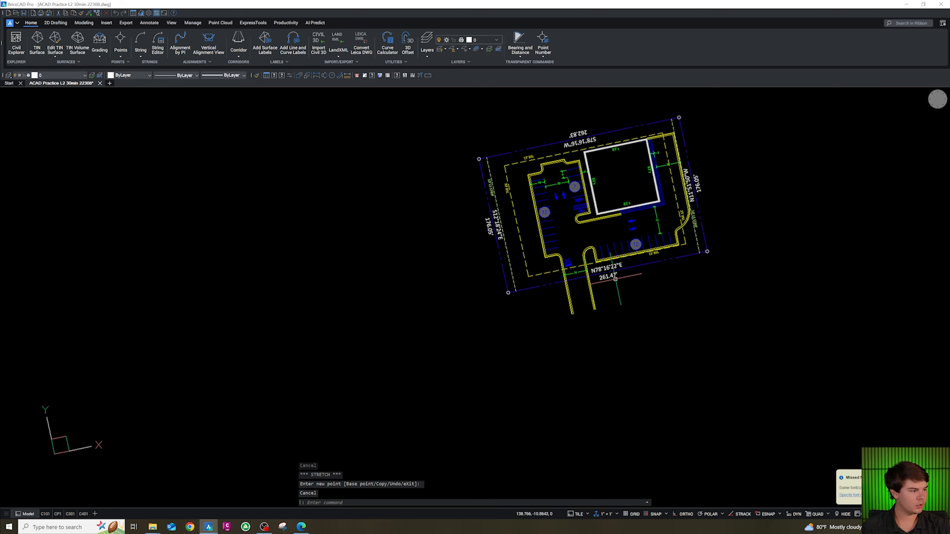
Step: Copy the left parking area's 30' aisle dimension to just above the bottom row of stalls
scroll(572, 177, up, 6)
click(521, 200)
text(c)
key(Return)
click(521, 200)
scroll(486, 194, down, 3)
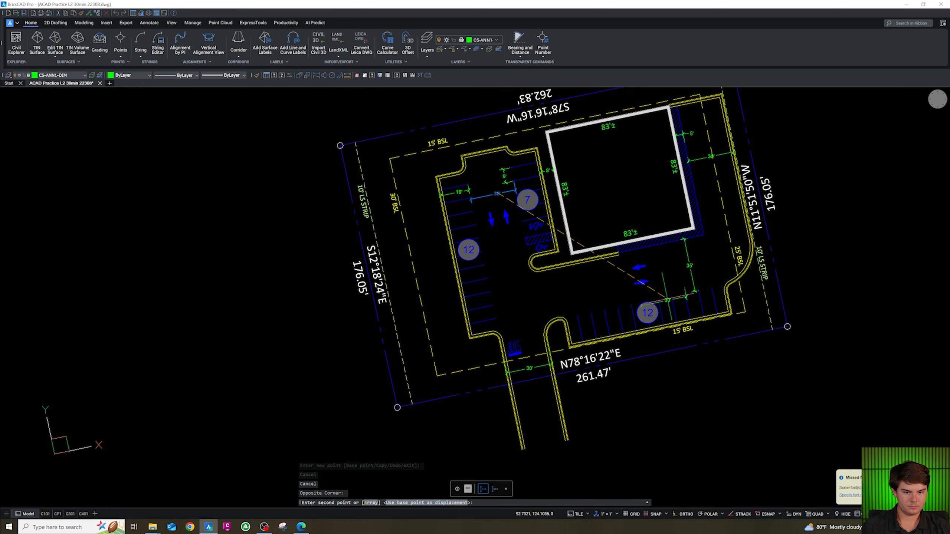
scroll(662, 295, up, 5)
click(688, 271)
key(Escape)
Step: Stretch the copied dimension's two origin points to the endpoints of adjacent bottom-row stall lines to dimension one stall's width
click(755, 240)
click(754, 229)
shift+right_click(713, 284)
key(e)
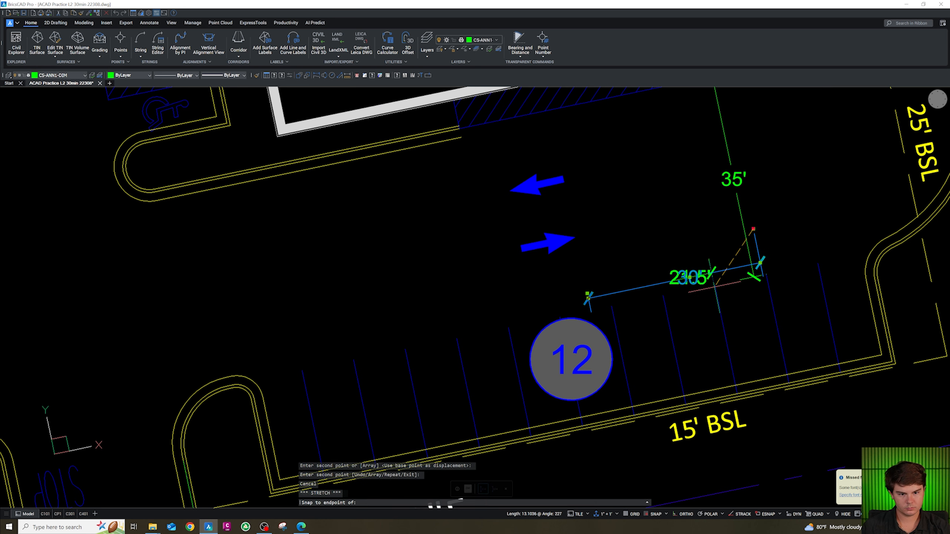
click(715, 286)
click(587, 295)
shift+right_click(622, 307)
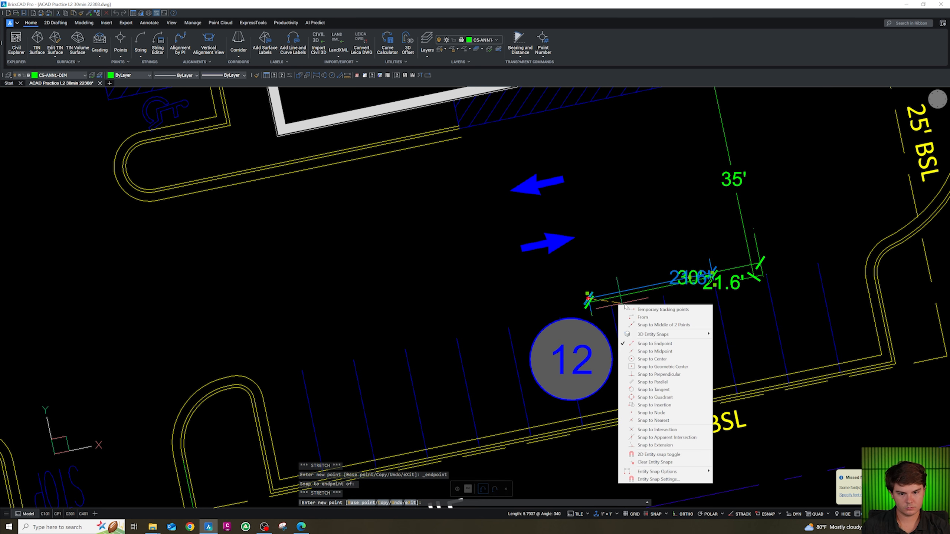
key(Escape)
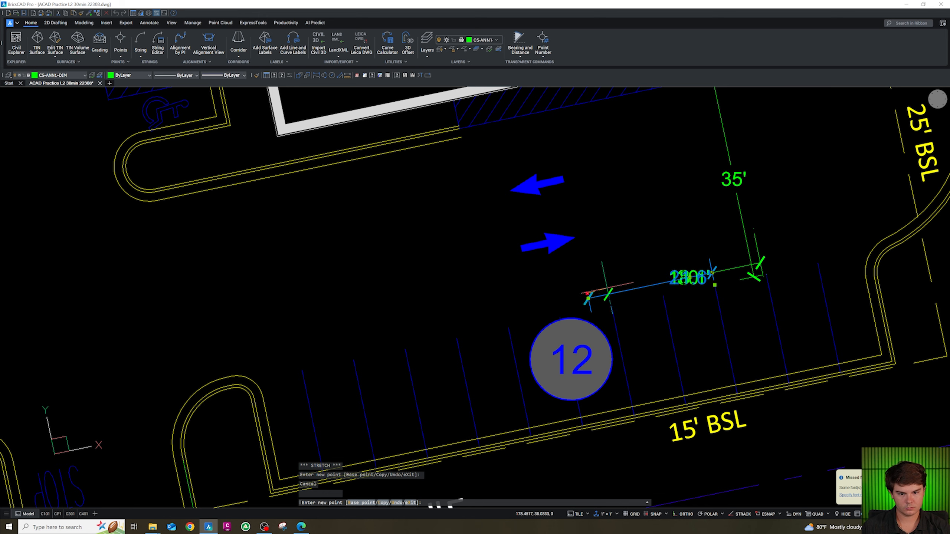
shift+right_click(658, 294)
key(e)
click(660, 284)
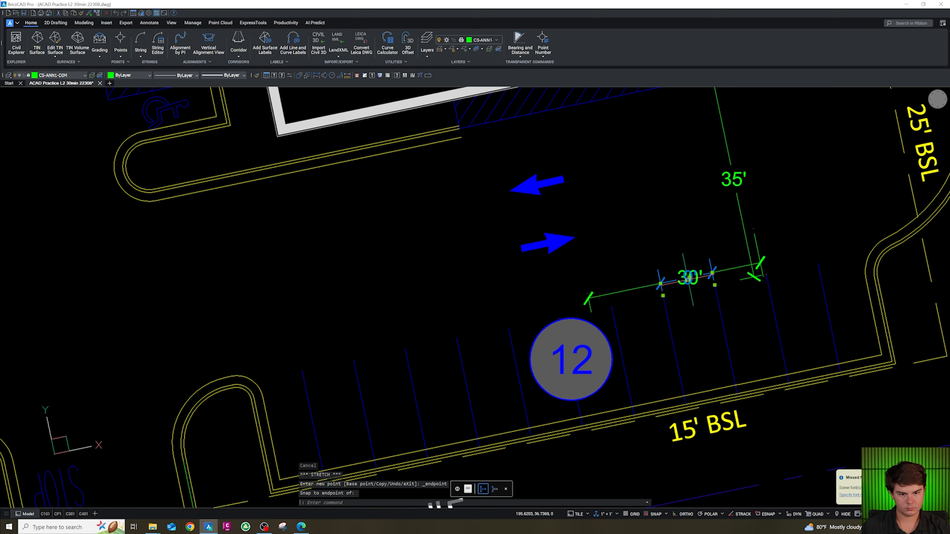
key(Escape)
Step: Delete the duplicate 30' dimension left above the bottom row of stalls
click(640, 298)
click(618, 276)
key(Delete)
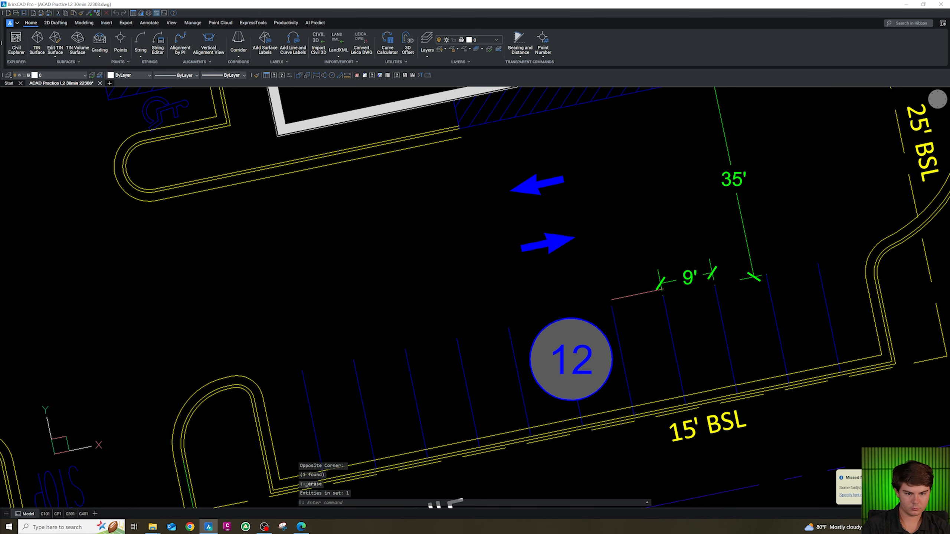
Step: Copy the bottom aisle's 35' dimension over the stall lines near the left end of the bottom row
scroll(686, 291, up, 2)
scroll(692, 290, down, 4)
key(Escape)
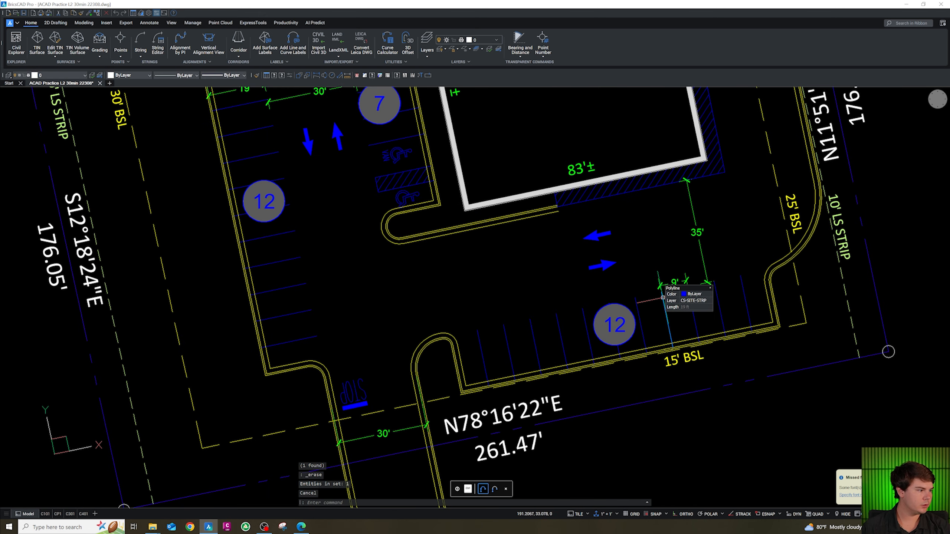
key(Escape)
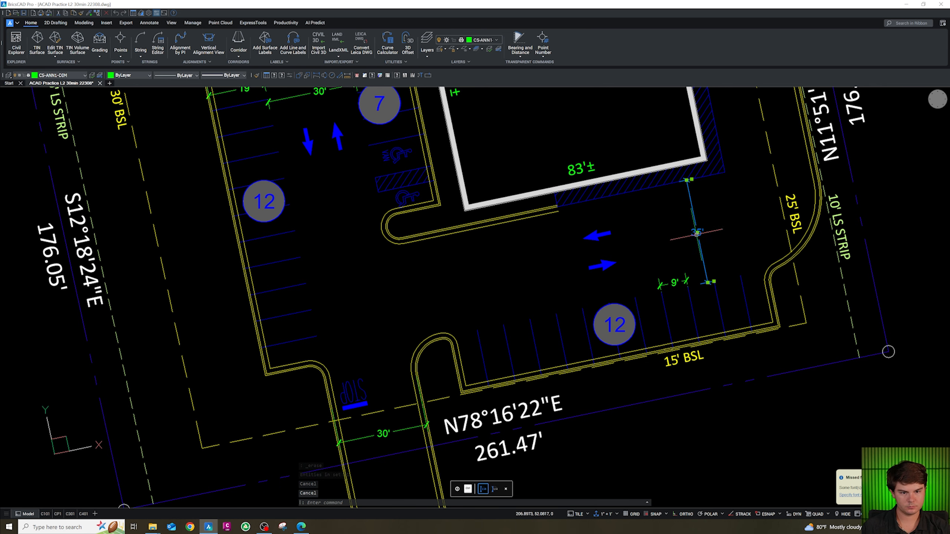
text(co)
key(space)
click(696, 237)
click(545, 347)
key(Escape)
scroll(543, 314, up, 3)
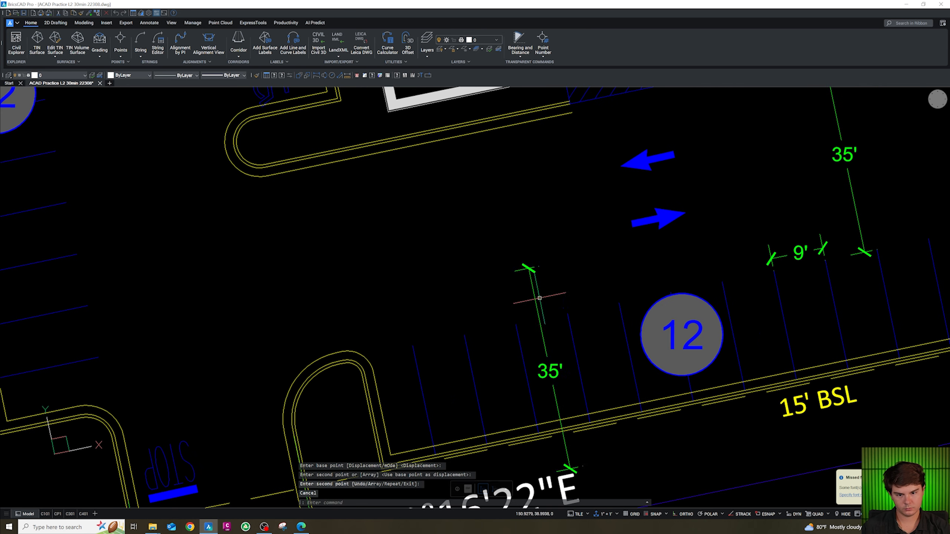
Step: Stretch the copied dimension's origin points to the top and curb ends of a bottom-row stall line to dimension the stall's length
click(538, 266)
shift+right_click(531, 289)
click(542, 329)
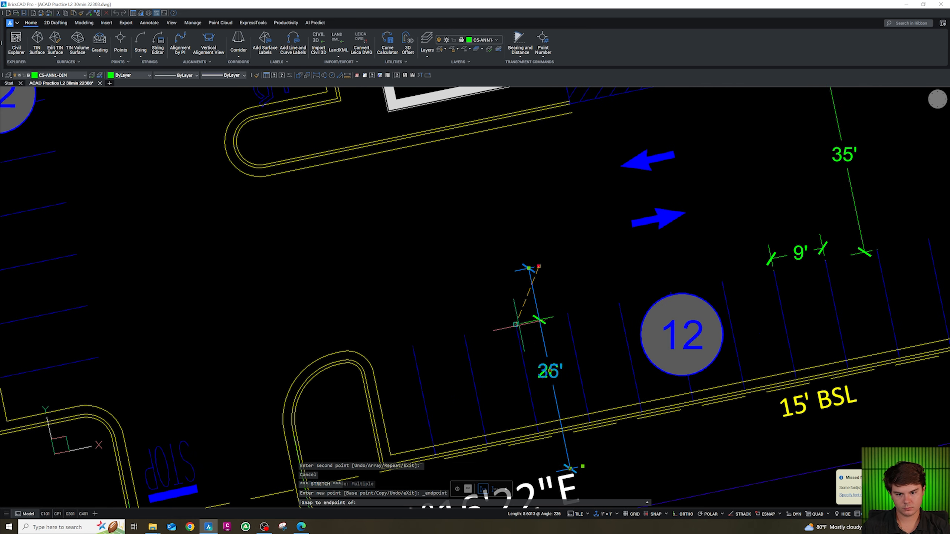
click(516, 324)
scroll(519, 273, down, 3)
scroll(526, 337, up, 4)
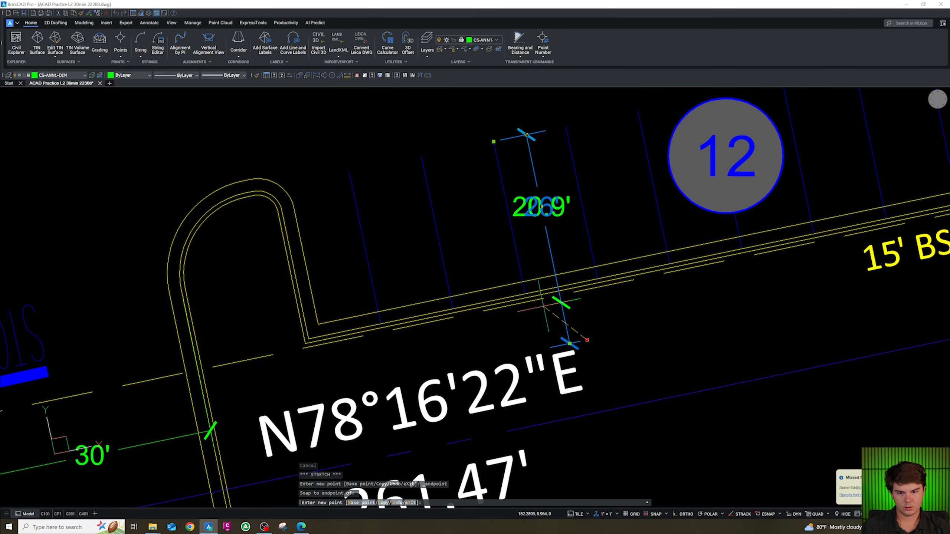
click(555, 285)
key(Escape)
Step: Add a radius dimension to the curb return on the left side of the entrance drive, with its text outside the drive
scroll(555, 286, down, 3)
scroll(552, 307, down, 5)
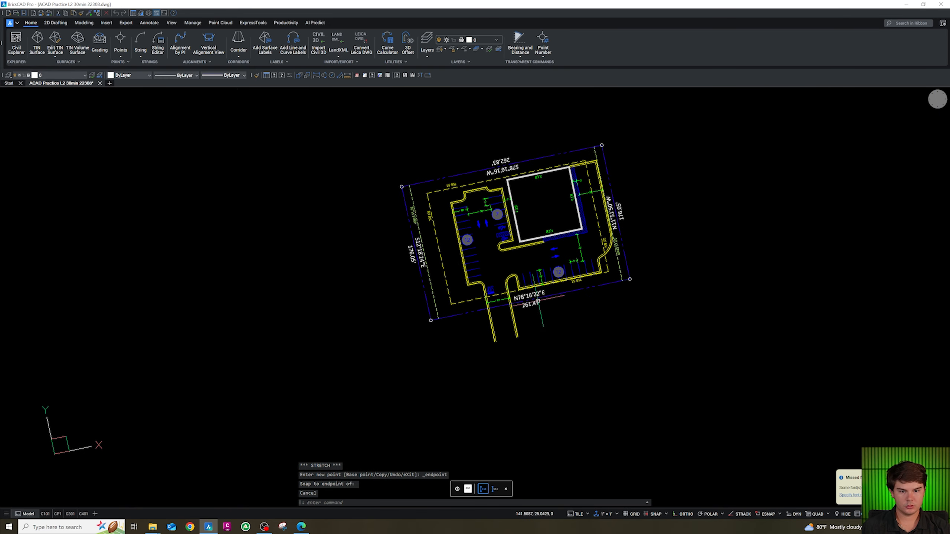
scroll(570, 284, up, 3)
scroll(545, 268, down, 3)
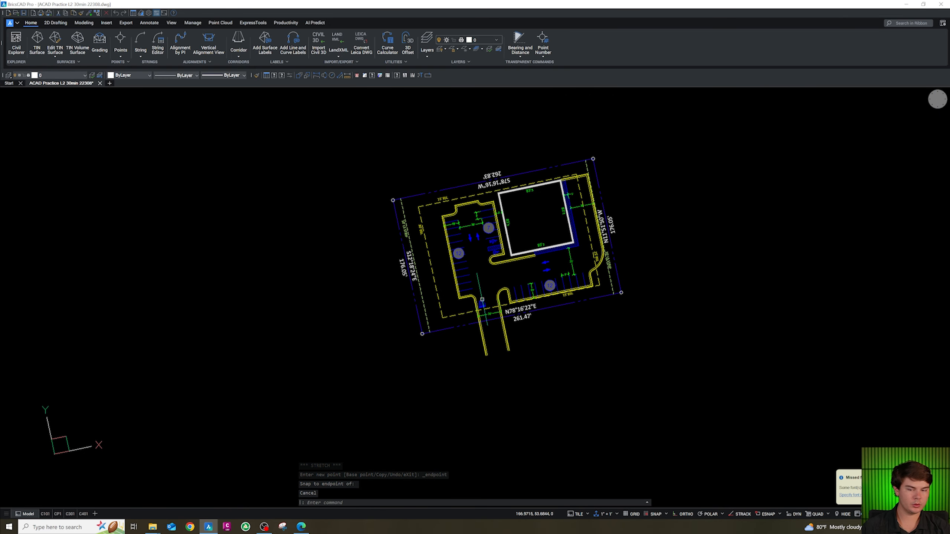
scroll(524, 263, up, 6)
key(Escape)
key(Escape)
key(Escape)
text(DIM)
key(Return)
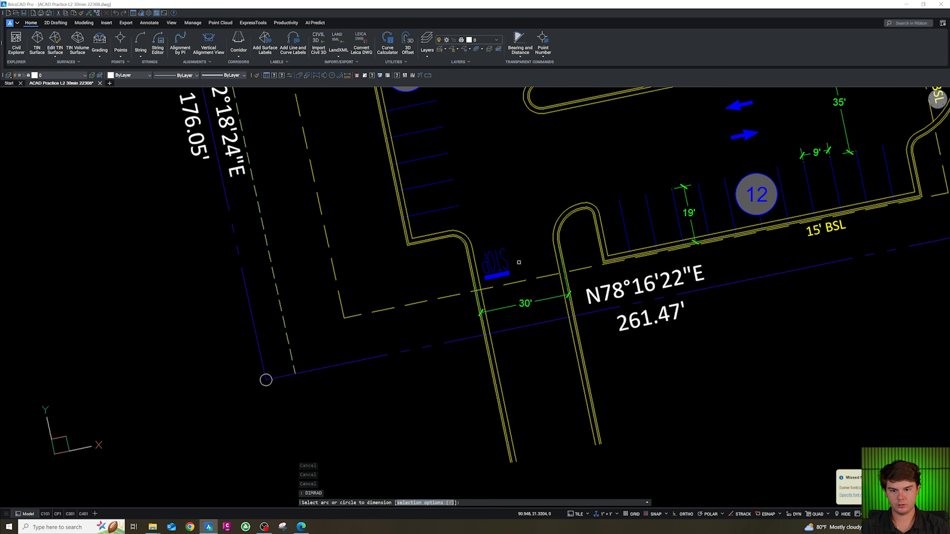
scroll(471, 251, up, 4)
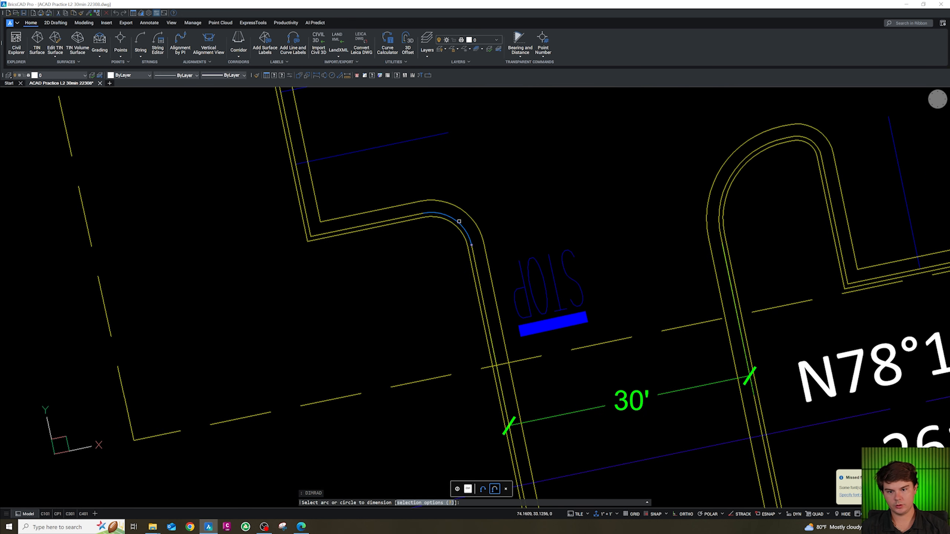
click(459, 221)
click(414, 256)
scroll(433, 277, down, 4)
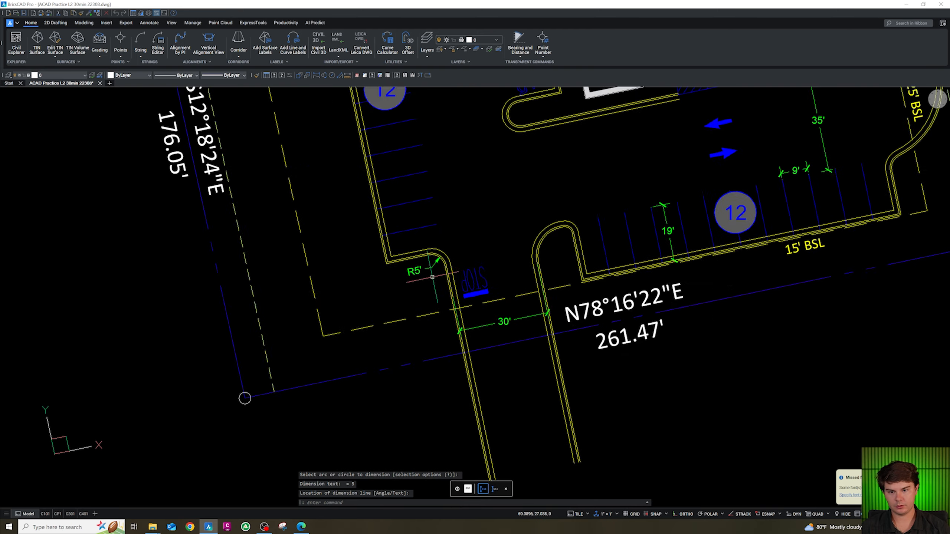
Step: Add radius dimensions to the large and small curb arcs of the island on the right side of the entrance drive
scroll(559, 245, up, 4)
key(Return)
click(533, 219)
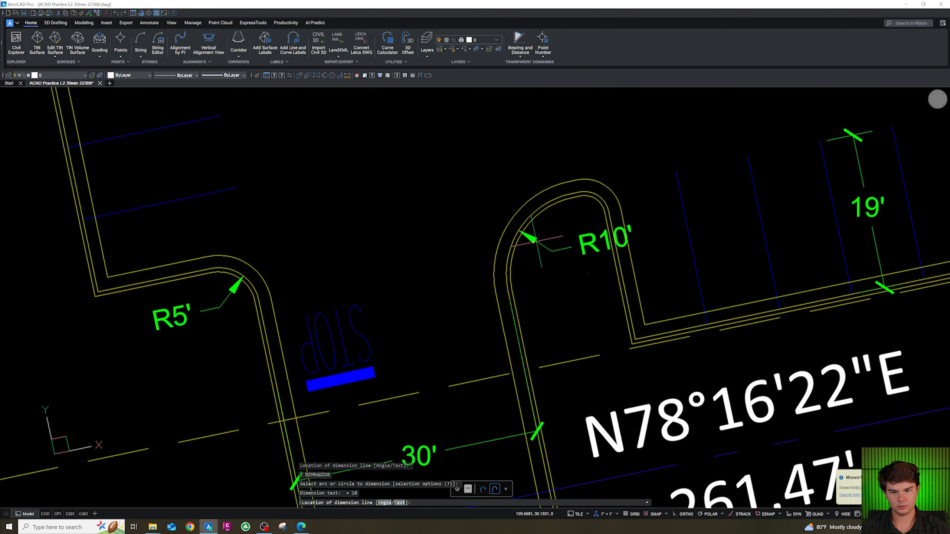
click(570, 248)
key(Return)
click(595, 192)
click(634, 155)
Step: Add a radius dimension to the rounded curb end below the accessible stalls, with its text inside the curb
key(Return)
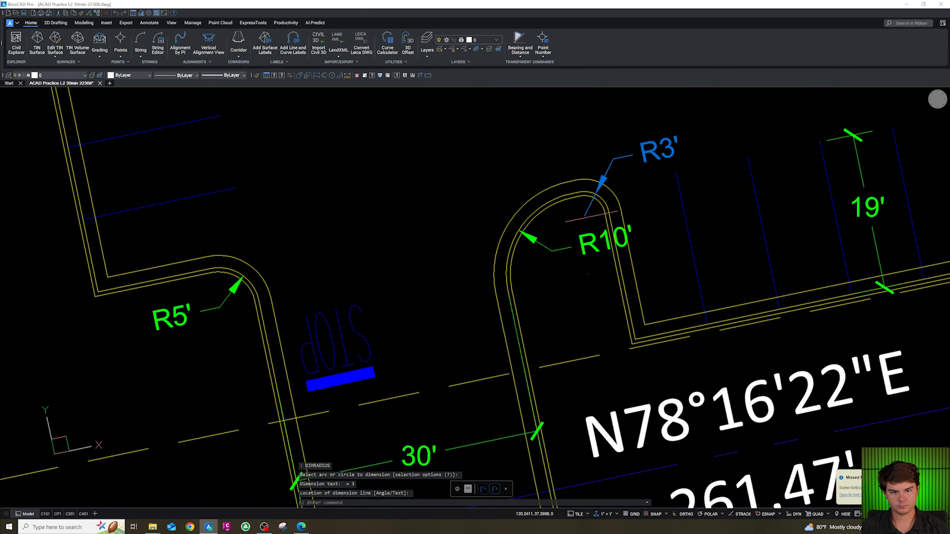
scroll(595, 243, down, 4)
scroll(525, 256, up, 2)
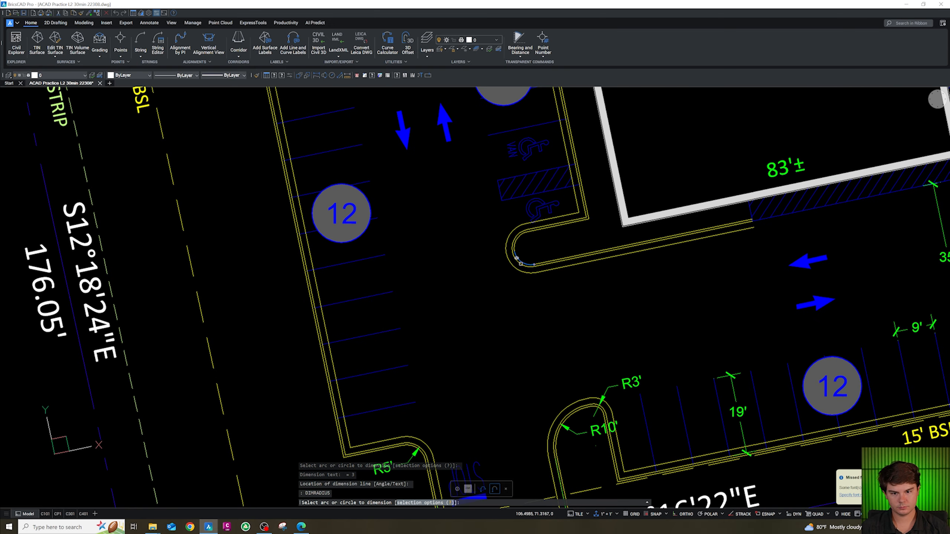
click(521, 264)
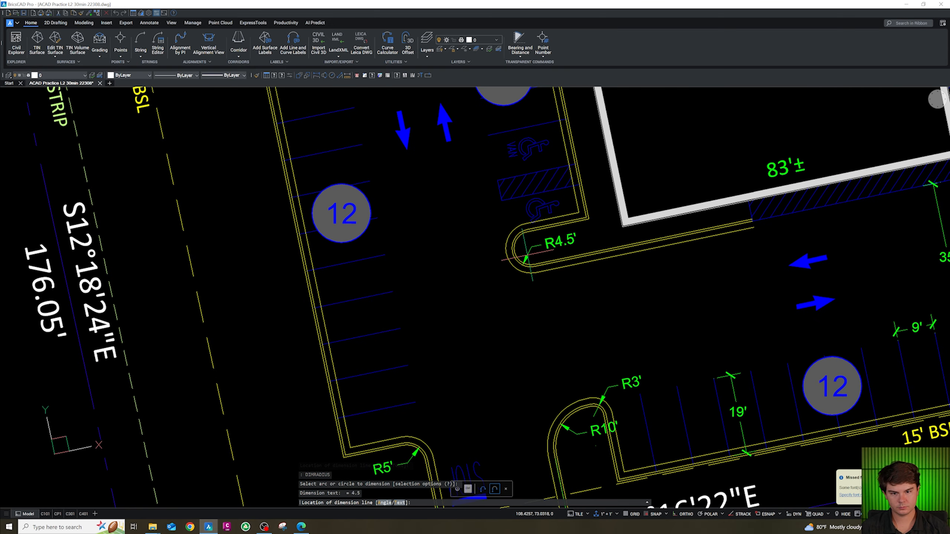
click(528, 255)
Step: Add radius dimensions to the two curved curb corners at the top of the left parking area
scroll(527, 255, down, 4)
scroll(496, 237, up, 5)
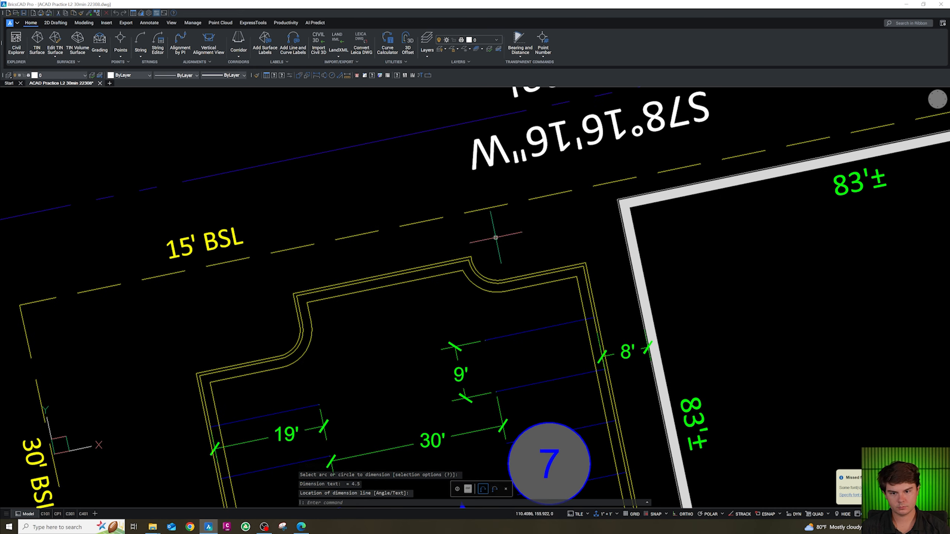
key(Return)
click(486, 277)
click(525, 250)
key(Return)
click(301, 342)
click(282, 333)
Step: Add a radius dimension to the large curb curve beside the 25' BSL near the lot's lower right corner
scroll(301, 286, down, 6)
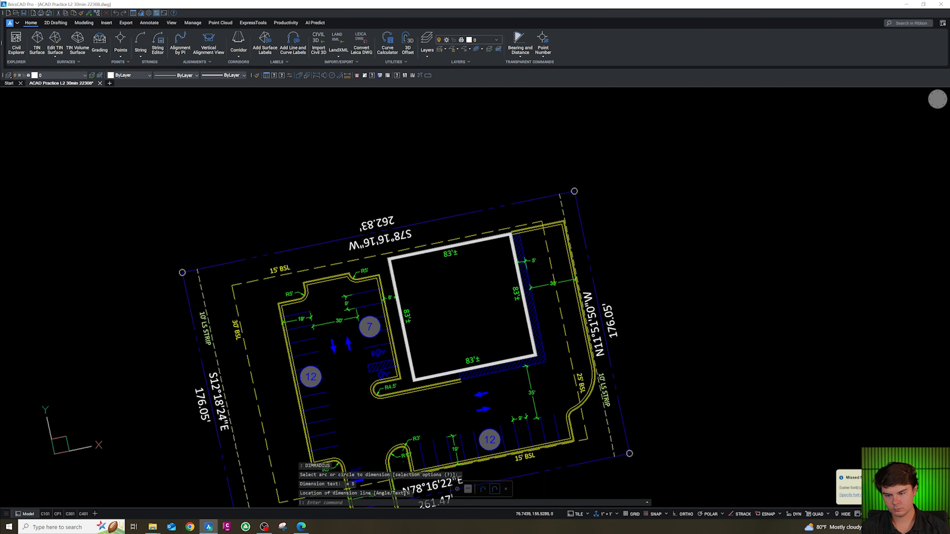
scroll(441, 331, up, 7)
key(Return)
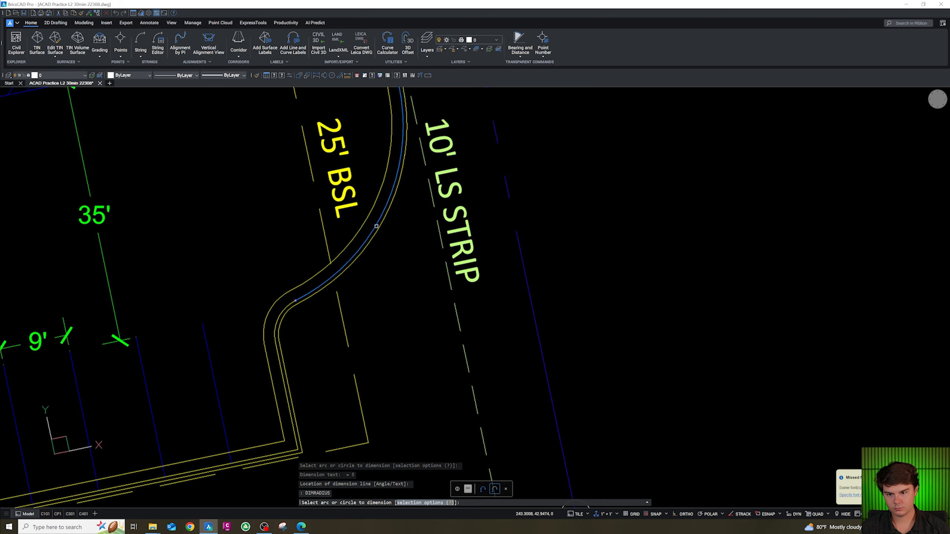
click(375, 227)
scroll(378, 259, down, 2)
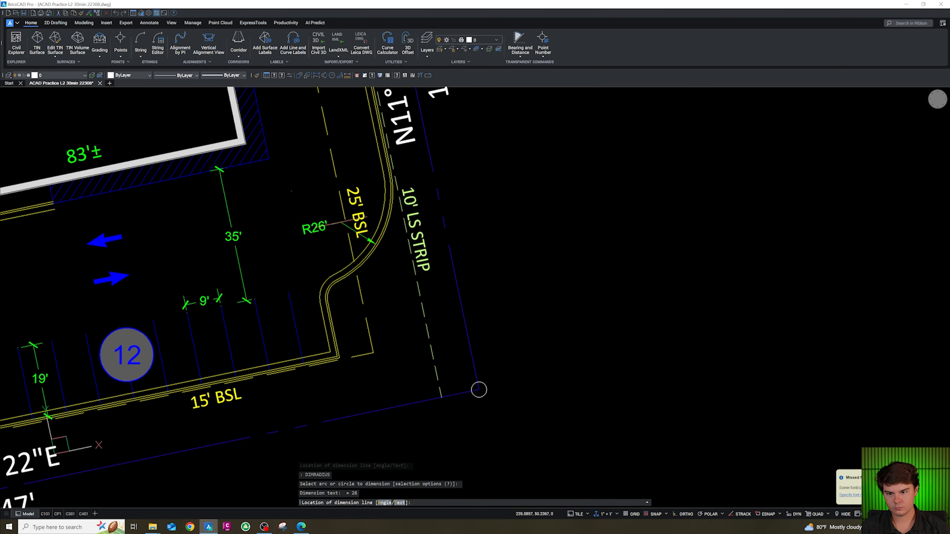
click(360, 232)
Step: Add a radius dimension to the small reverse curb curve just below the large curve by the 25' BSL
scroll(378, 280, down, 3)
scroll(345, 287, up, 5)
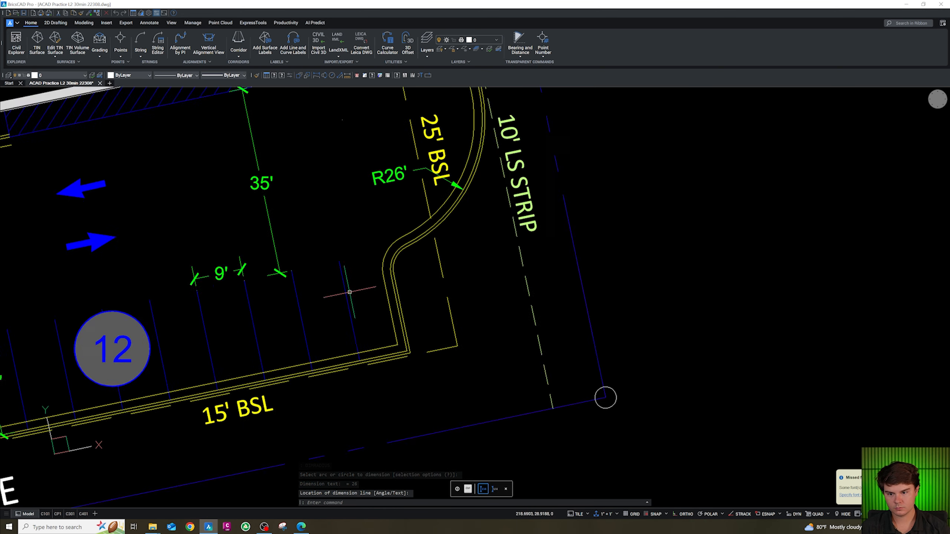
key(Return)
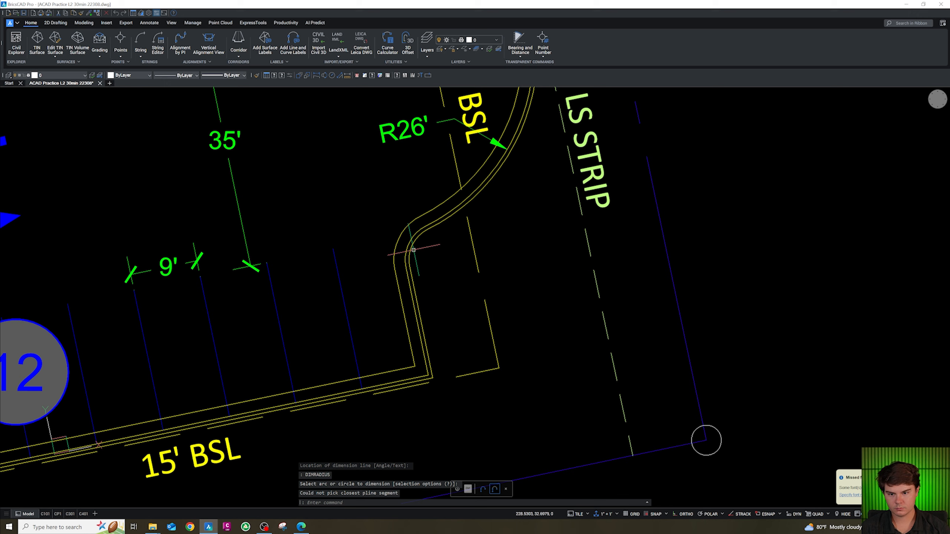
click(408, 249)
click(458, 257)
scroll(455, 342, down, 8)
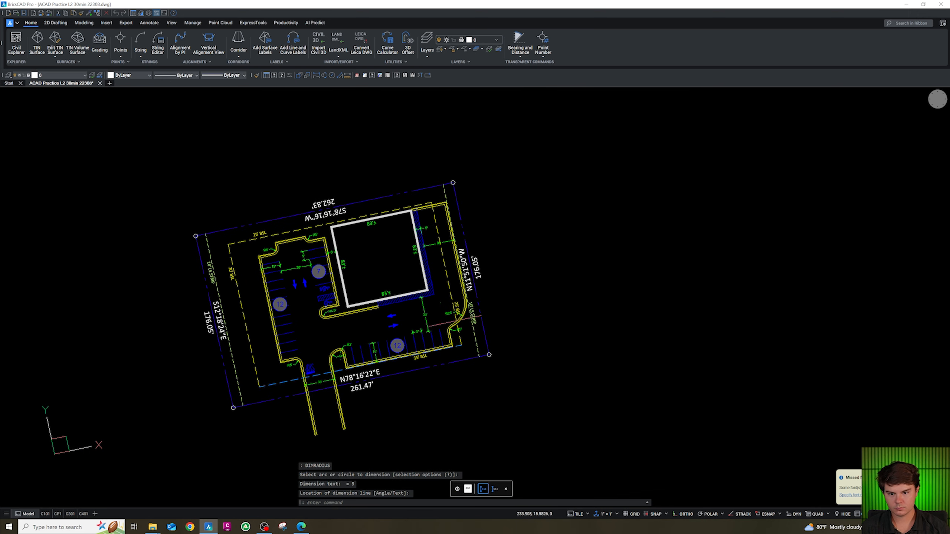
scroll(335, 365, up, 5)
scroll(273, 352, down, 5)
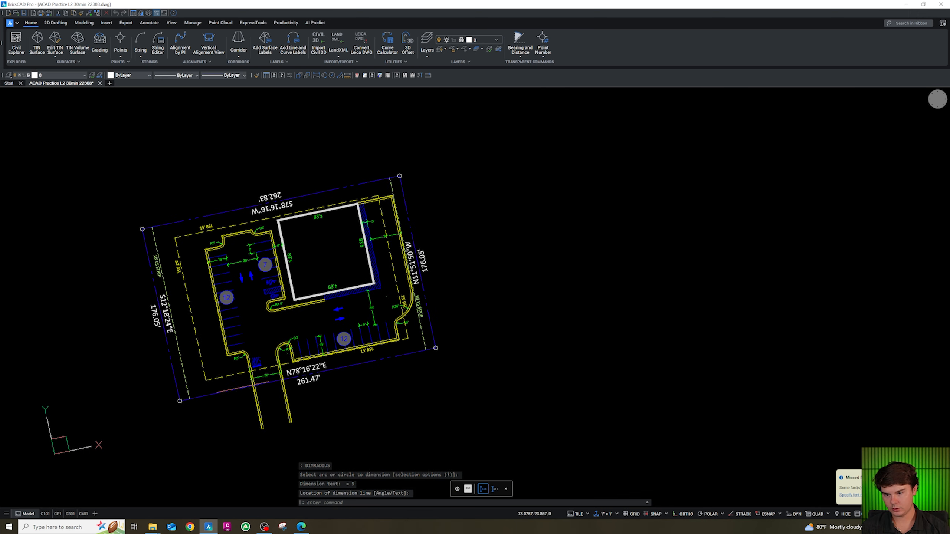
scroll(241, 320, up, 2)
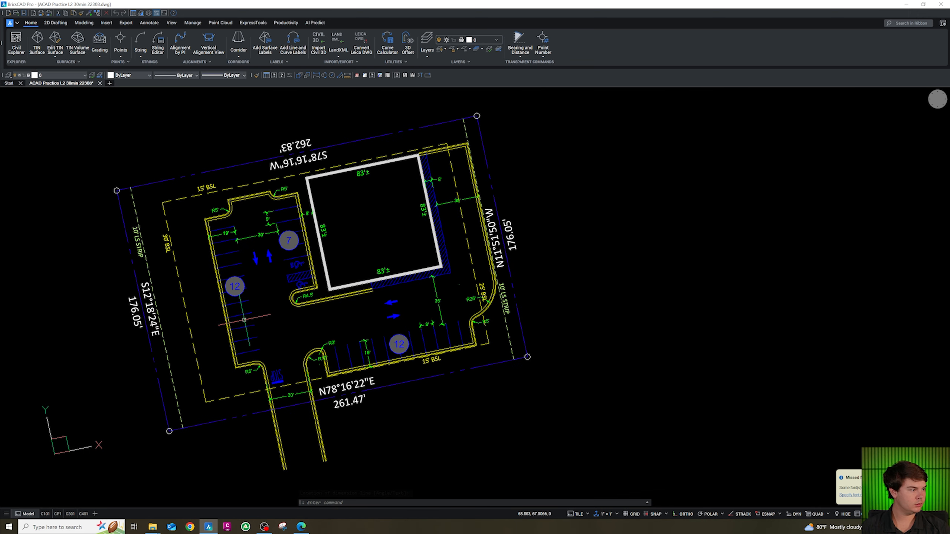